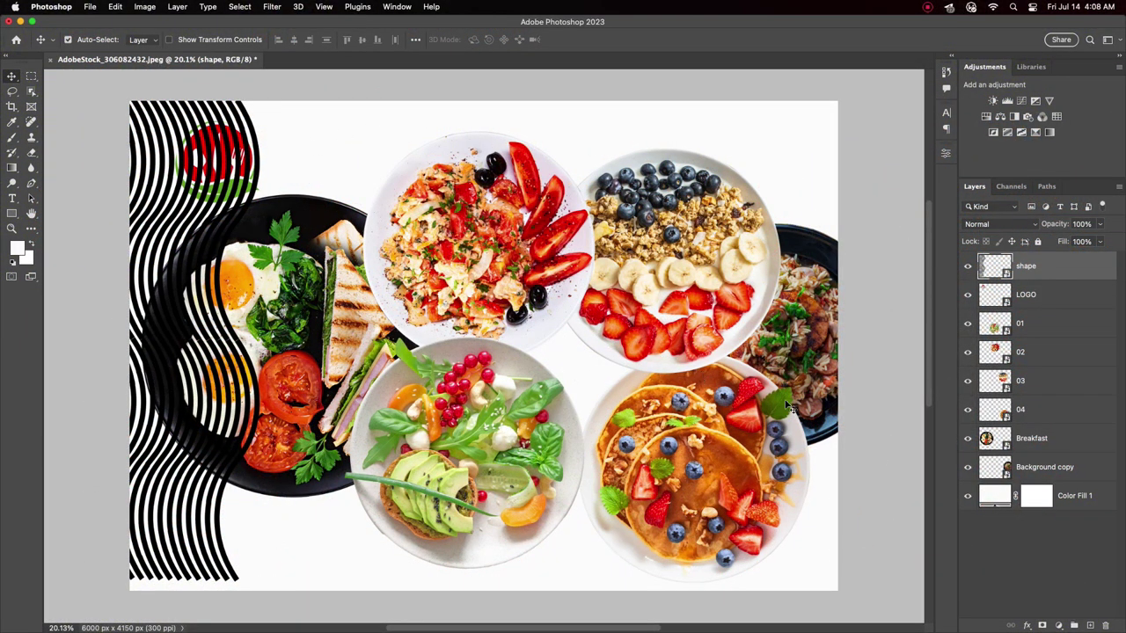
Create a new 10 x 10 inch, 300 ppi document from the Default Photoshop Size preset.
{"action": "left_click", "coordinate": [90, 6]}
{"action": "left_click", "coordinate": [102, 21]}
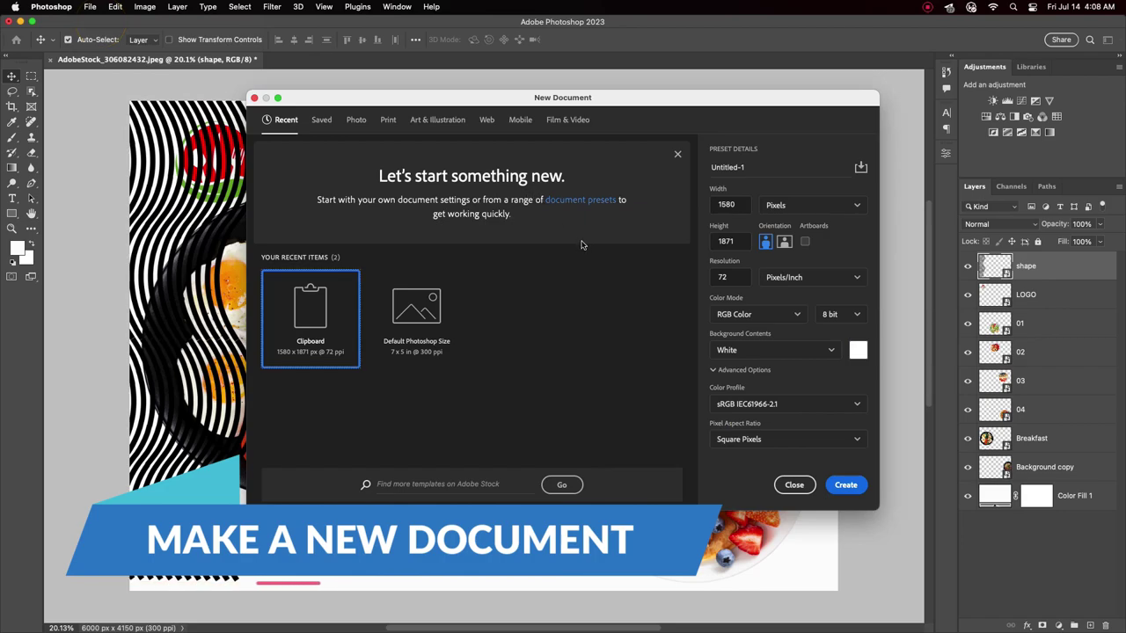
{"action": "left_click", "coordinate": [416, 317]}
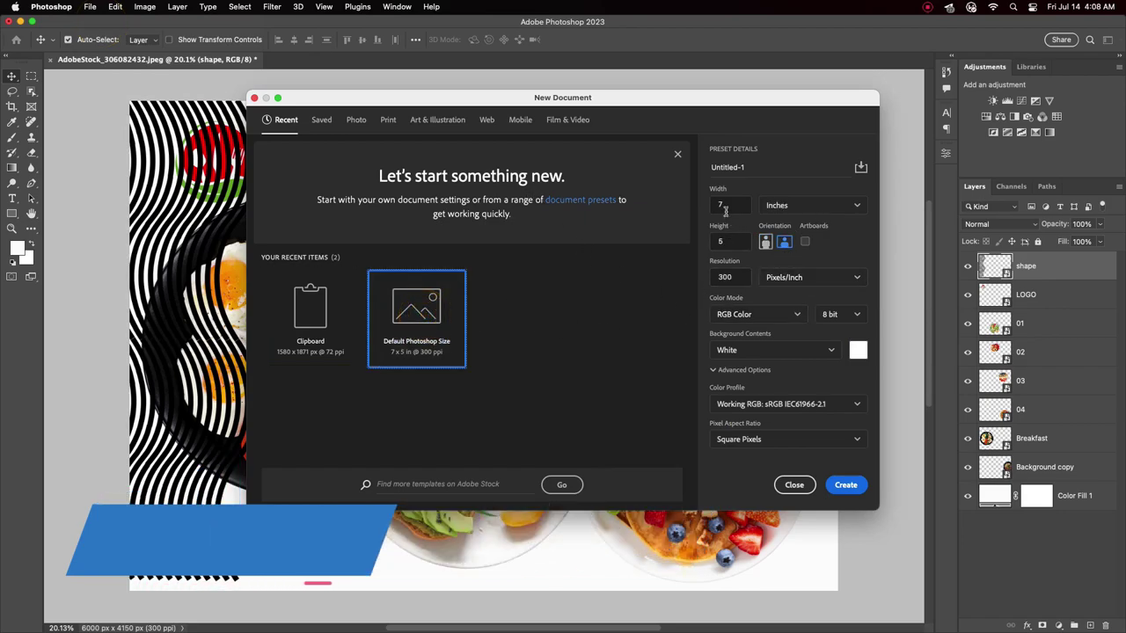
{"action": "double_click", "coordinate": [728, 205]}
{"action": "double_click", "coordinate": [730, 240]}
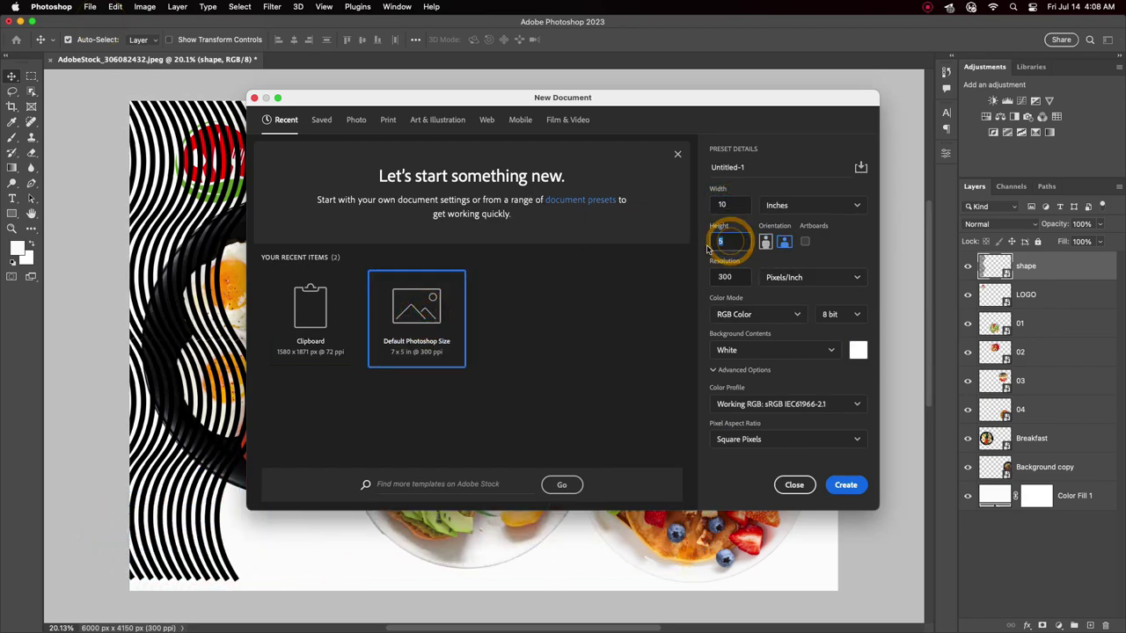
{"action": "type", "text": "10"}
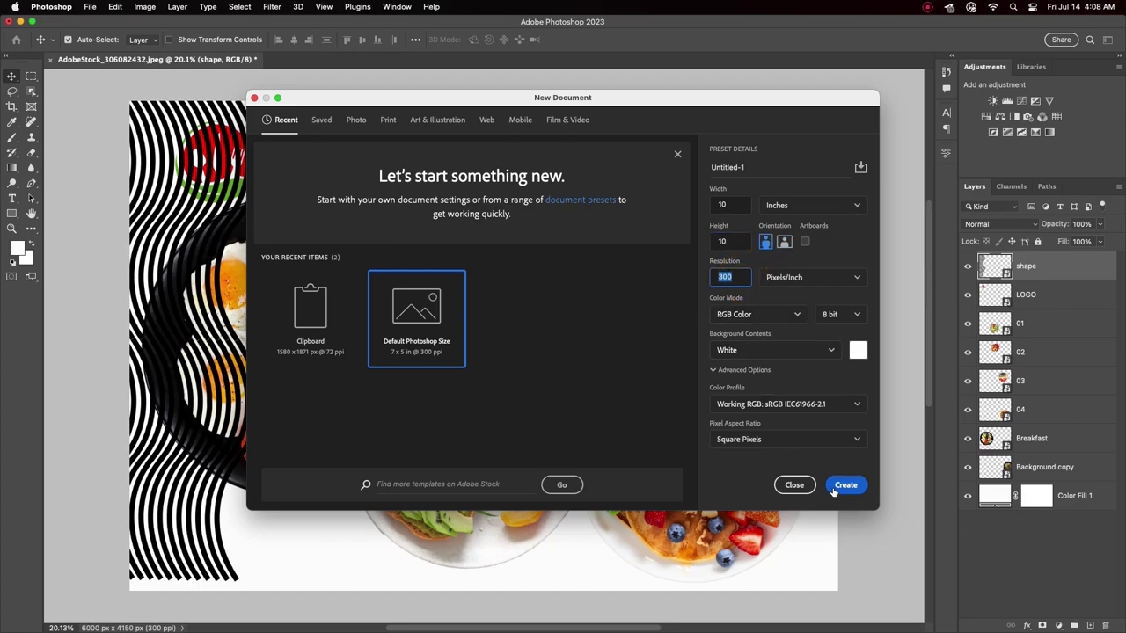
{"action": "left_click", "coordinate": [845, 485]}
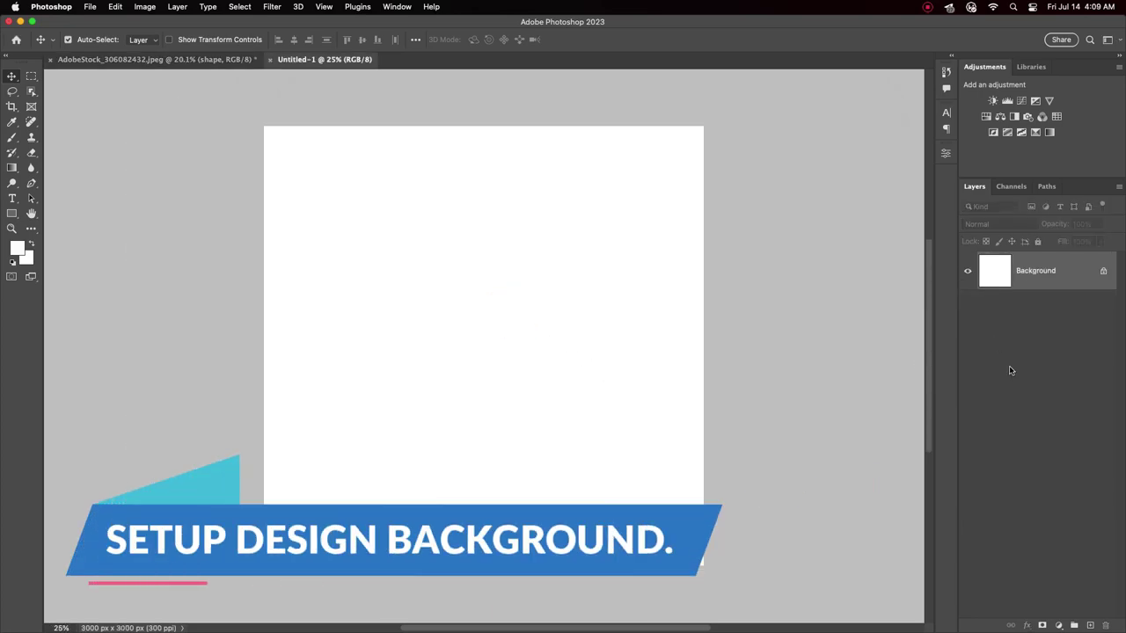
Add a Gradient Fill layer starting from the Basics black-to-white gradient.
{"action": "left_click", "coordinate": [1058, 626]}
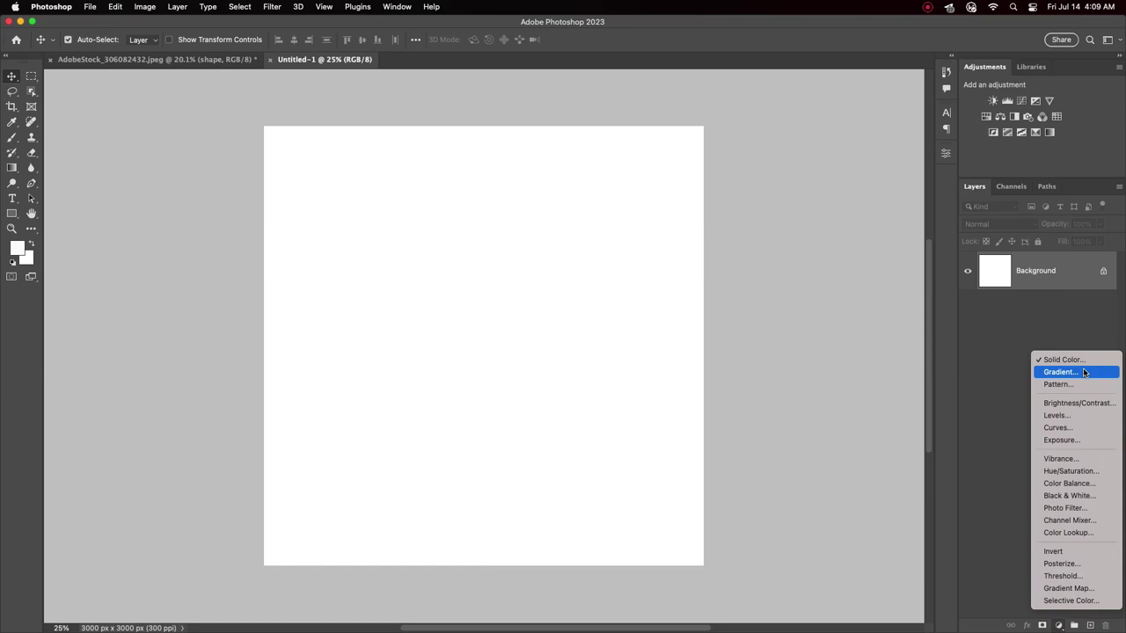
{"action": "left_click", "coordinate": [1077, 372]}
{"action": "left_click", "coordinate": [563, 259]}
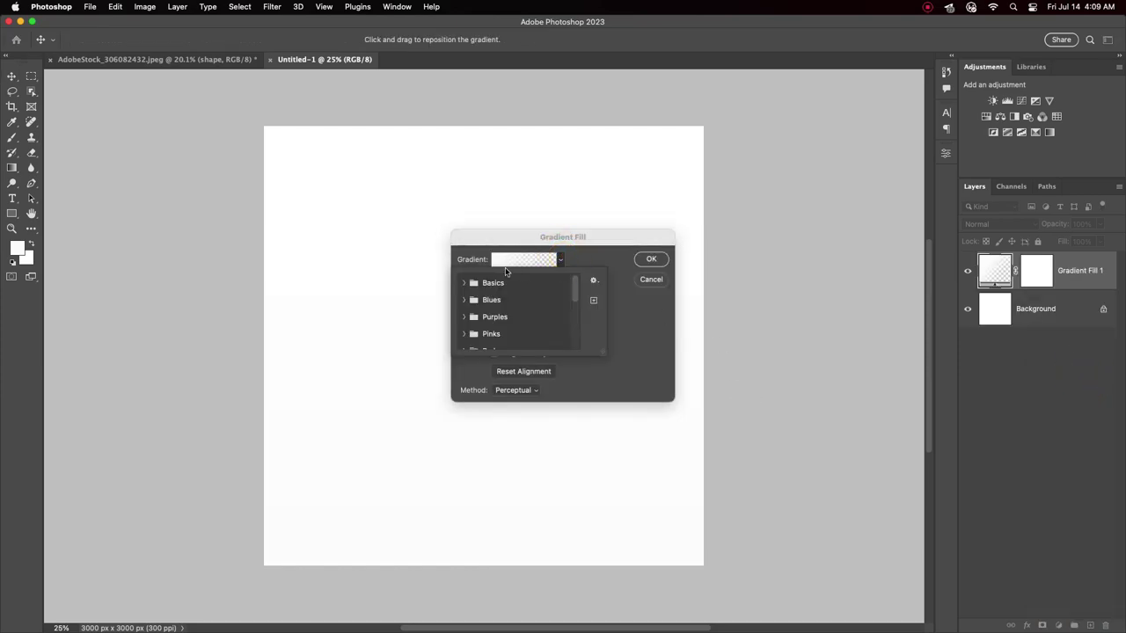
{"action": "left_click", "coordinate": [465, 282]}
{"action": "left_click", "coordinate": [515, 299]}
{"action": "left_click", "coordinate": [527, 239]}
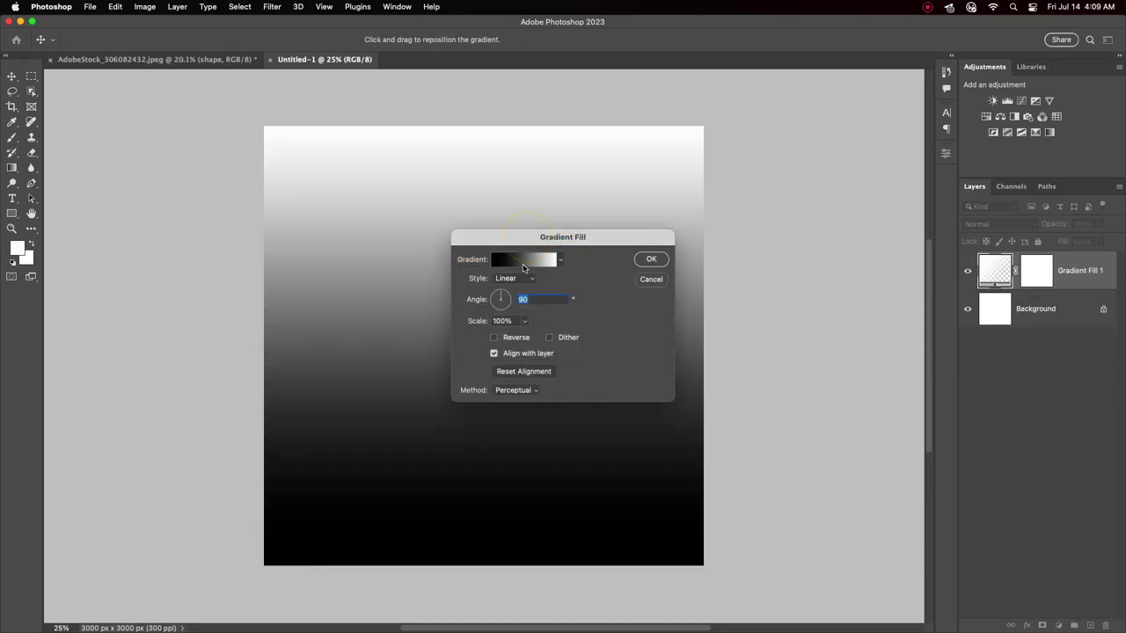
{"action": "left_click", "coordinate": [524, 259]}
Recolour the gradient's left stop to a red-orange (around fa4607).
{"action": "double_click", "coordinate": [447, 378]}
{"action": "left_click_drag", "start_coordinate": [573, 368], "coordinate": [578, 376]}
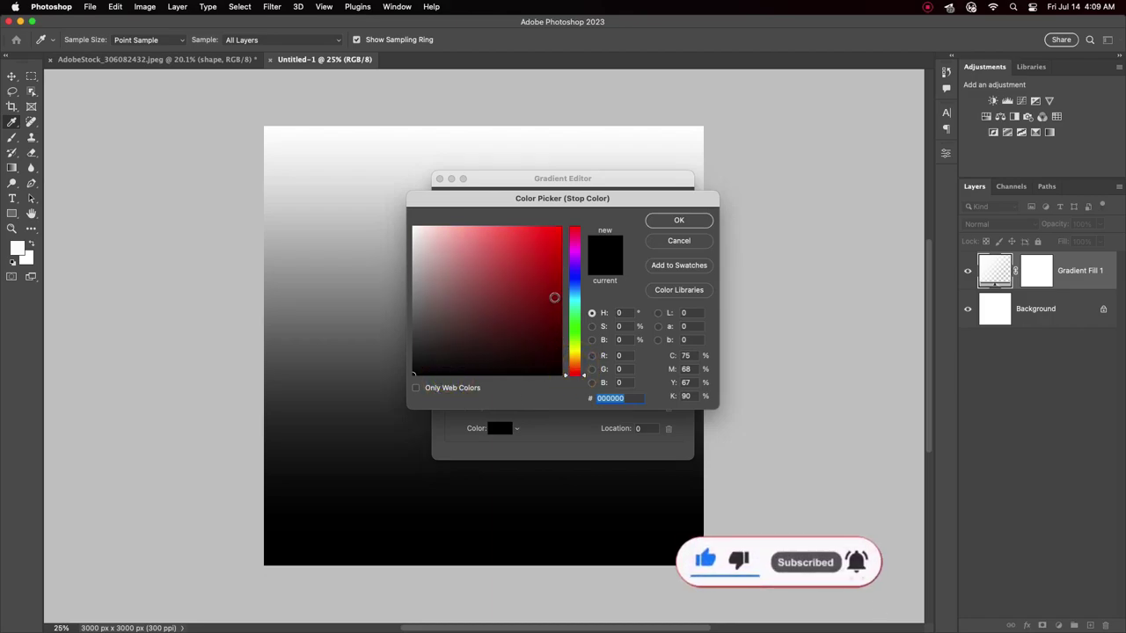
{"action": "left_click_drag", "start_coordinate": [555, 298], "coordinate": [558, 229]}
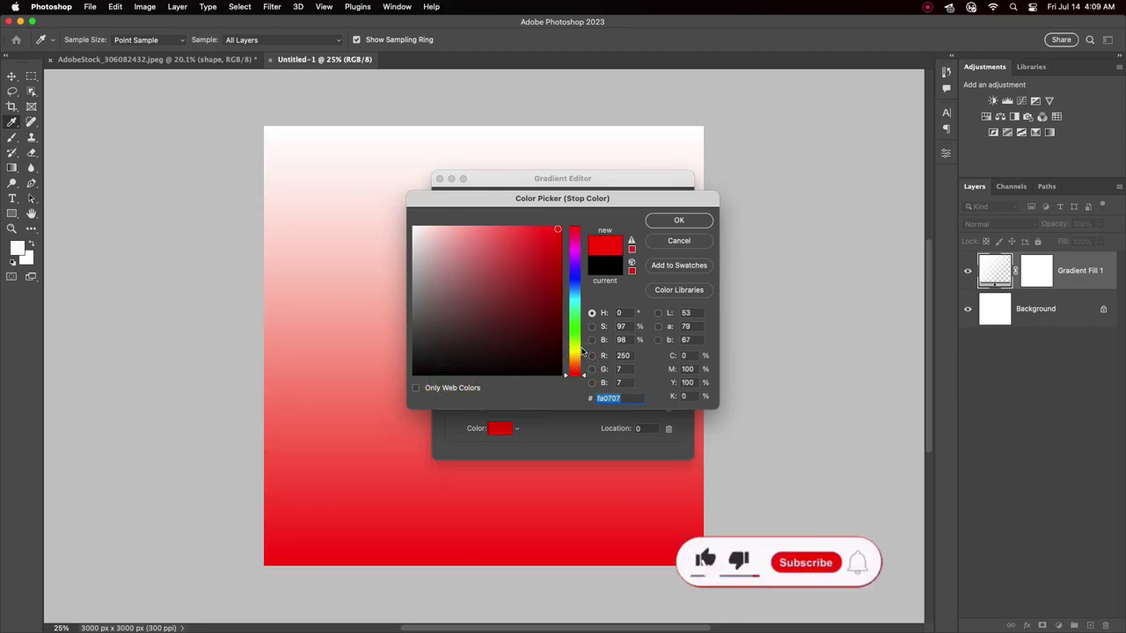
{"action": "left_click_drag", "start_coordinate": [581, 351], "coordinate": [579, 370]}
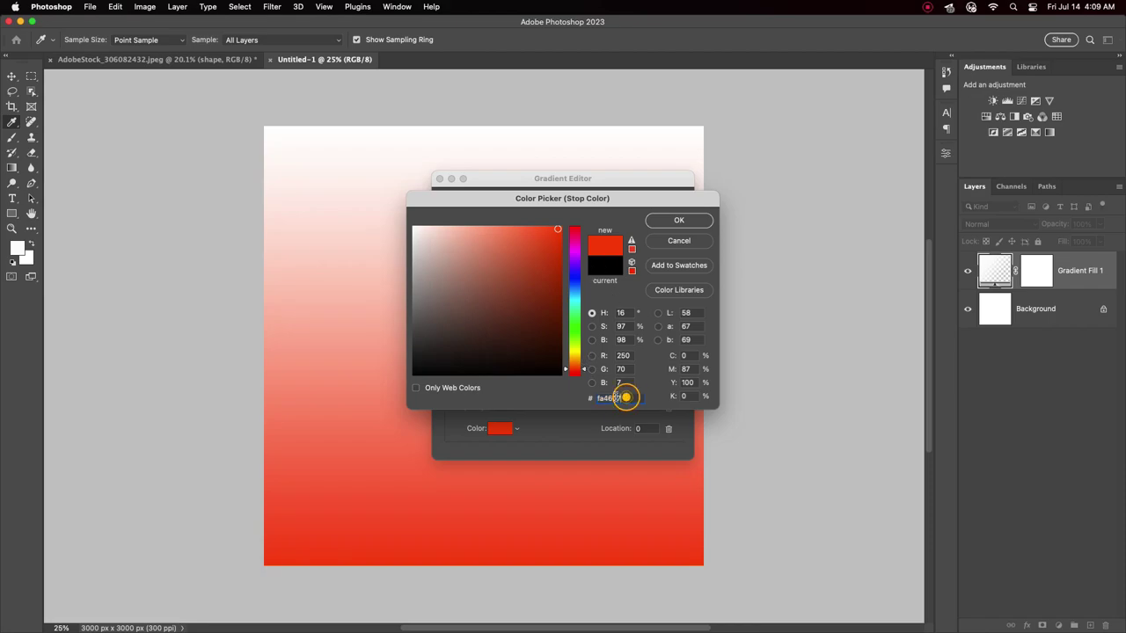
{"action": "left_click", "coordinate": [679, 221]}
Set the right stop to light orange ffaa15 and apply the gradient fill.
{"action": "double_click", "coordinate": [676, 378]}
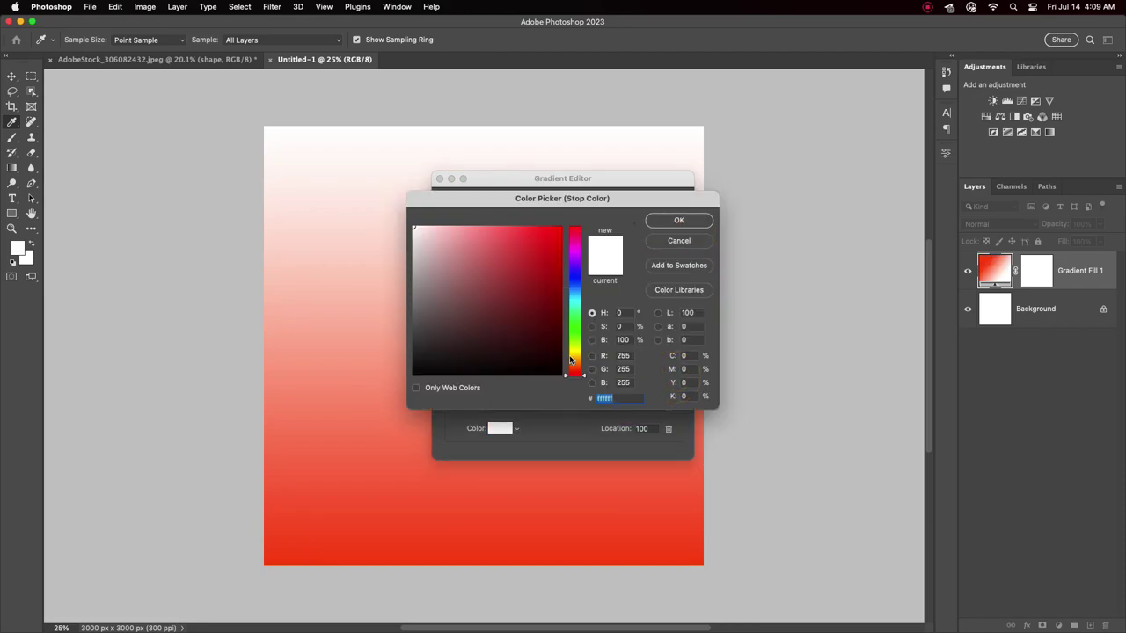
{"action": "left_click_drag", "start_coordinate": [574, 371], "coordinate": [573, 360]}
{"action": "left_click", "coordinate": [548, 226]}
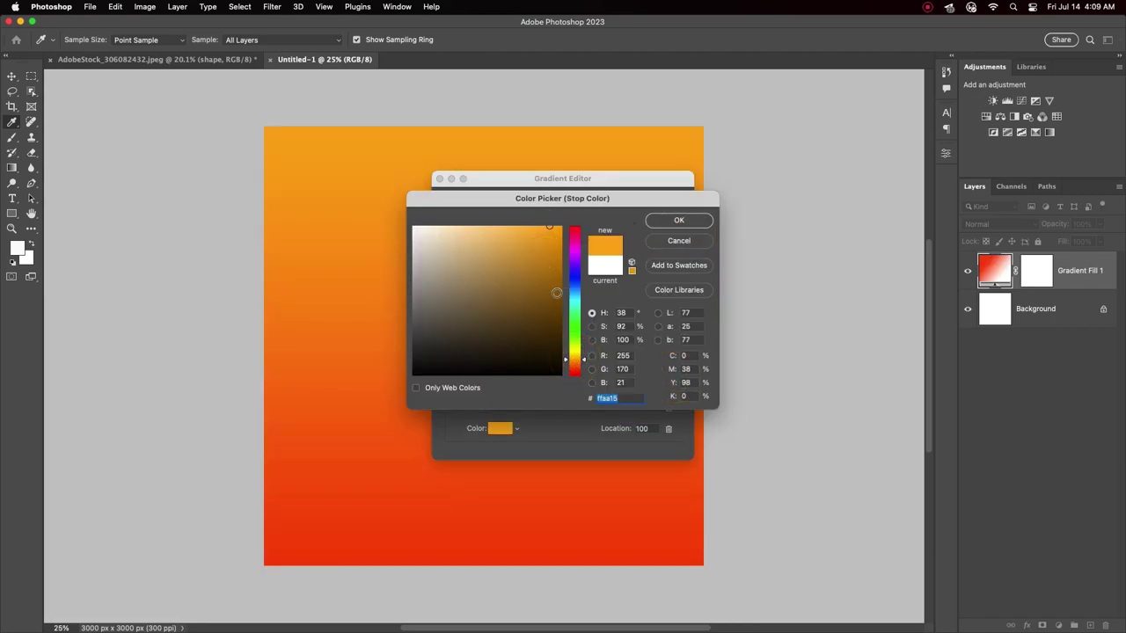
{"action": "left_click", "coordinate": [679, 221]}
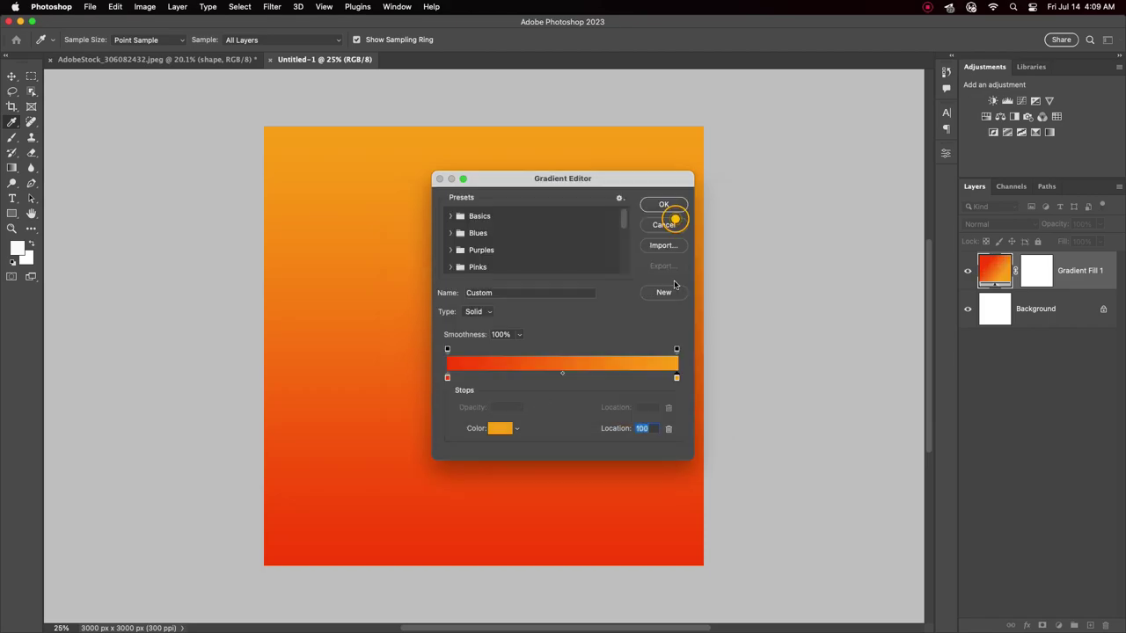
{"action": "left_click", "coordinate": [665, 206]}
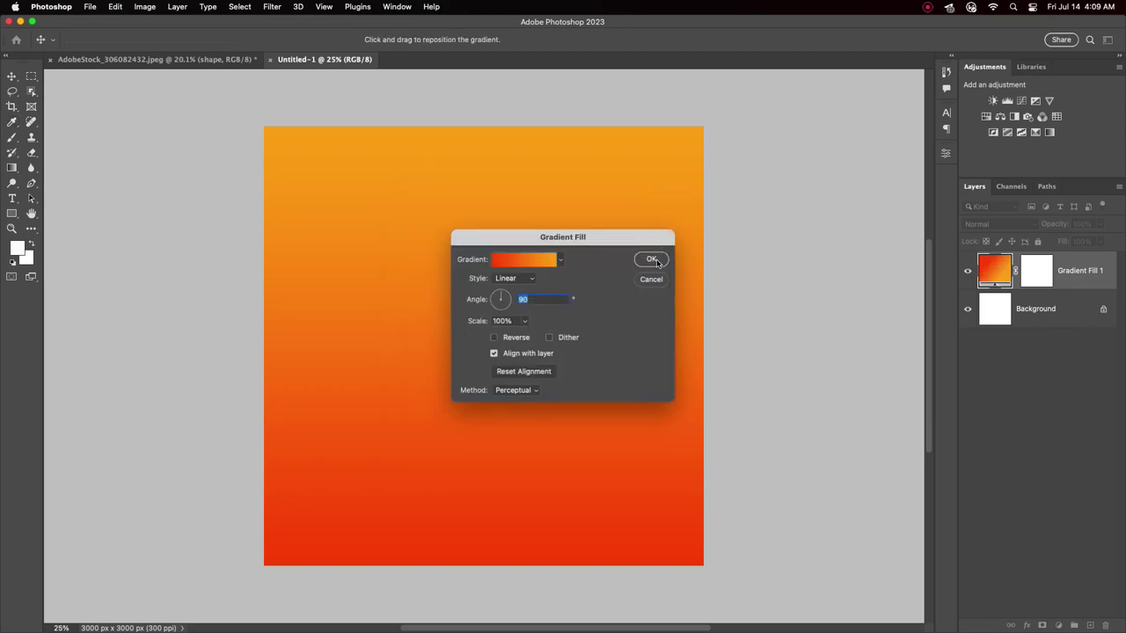
{"action": "left_click", "coordinate": [651, 260]}
{"action": "scroll", "coordinate": [533, 335], "scroll_direction": "down", "scroll_amount": 1}
{"action": "scroll", "coordinate": [533, 335], "scroll_direction": "up", "scroll_amount": 1}
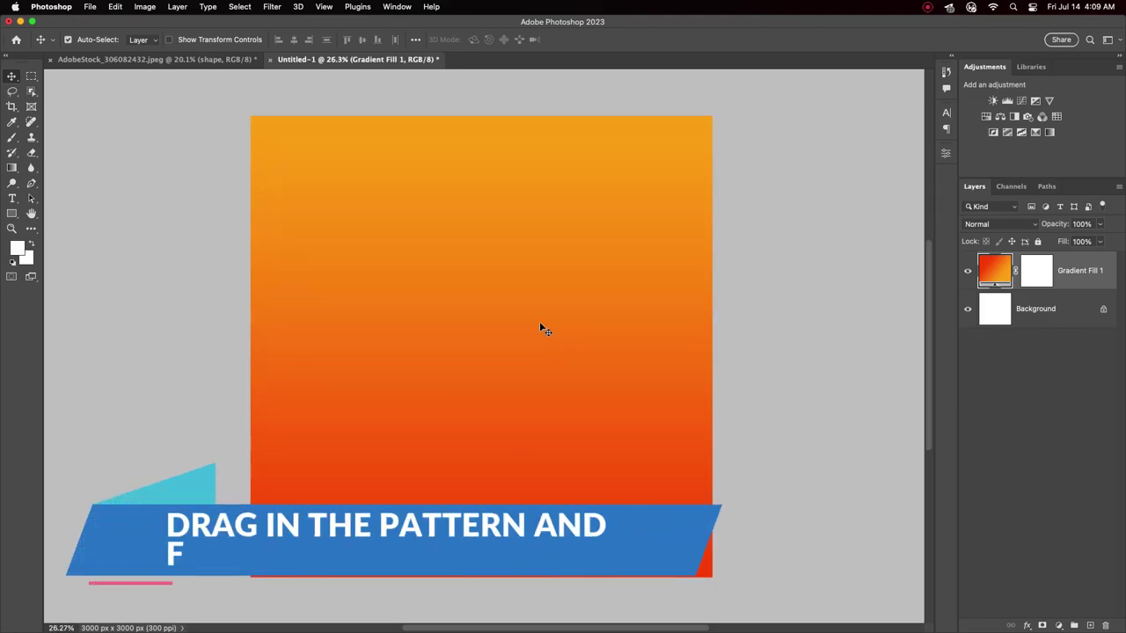
Copy the wavy 'shape' layer from the food collage and enlarge it past the canvas edges.
{"action": "left_click", "coordinate": [157, 59]}
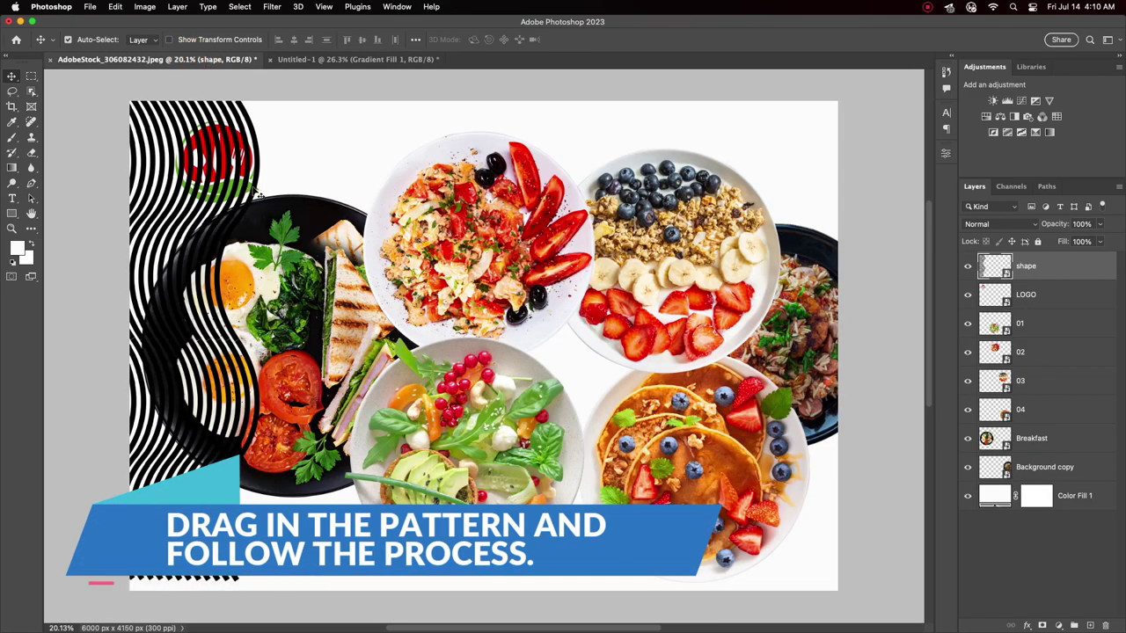
{"action": "left_click_drag", "start_coordinate": [252, 196], "coordinate": [459, 306]}
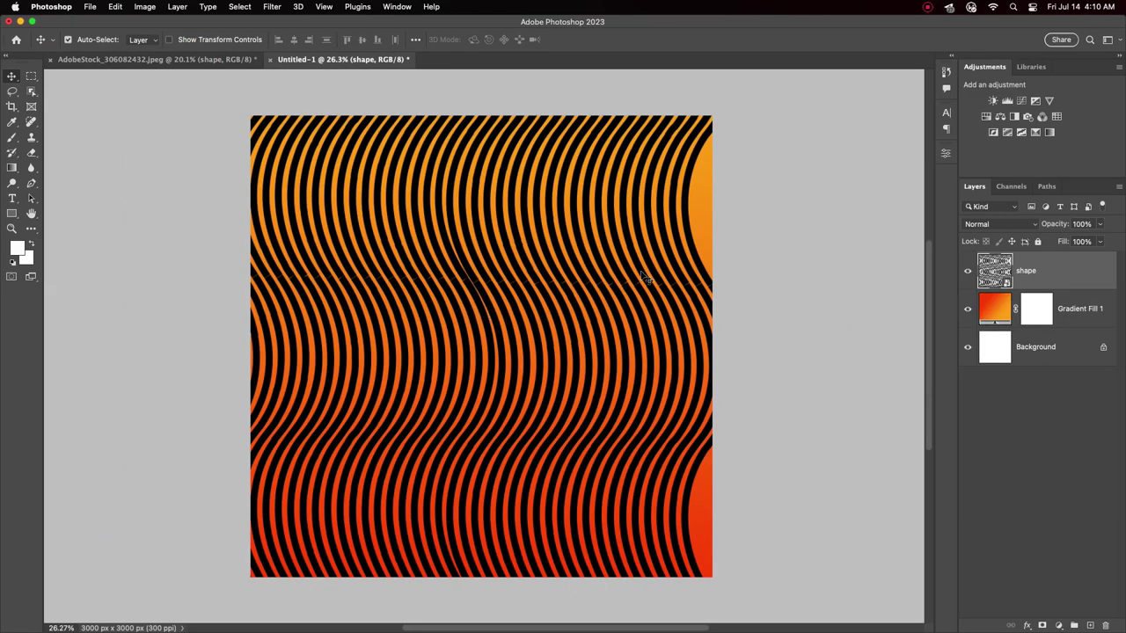
{"action": "left_click_drag", "start_coordinate": [691, 255], "coordinate": [789, 243]}
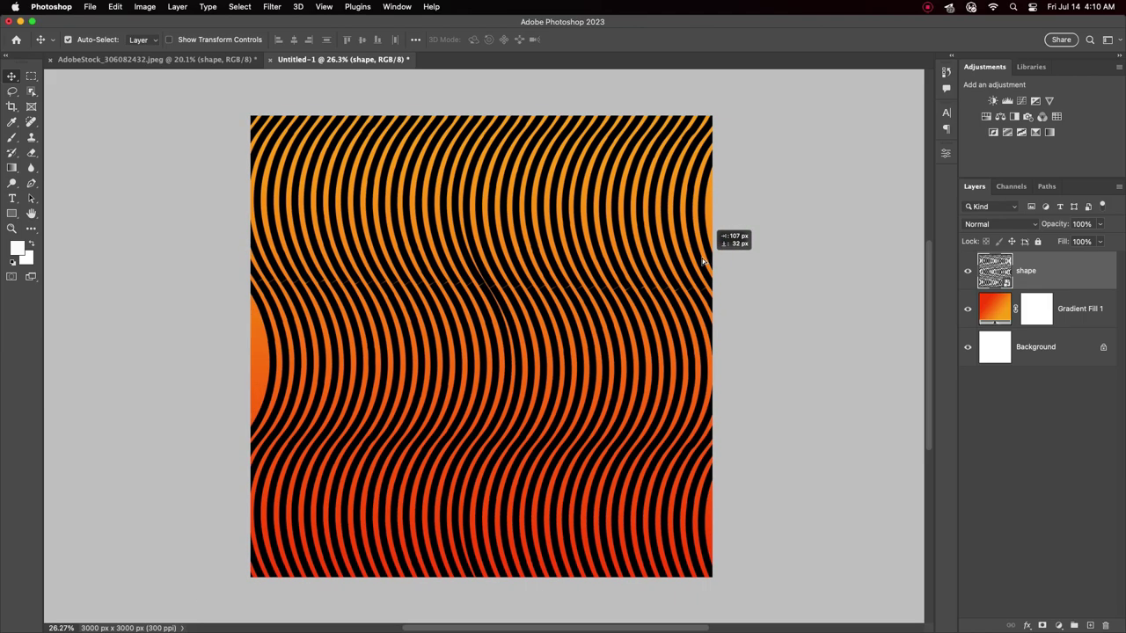
{"action": "key", "text": "super+t"}
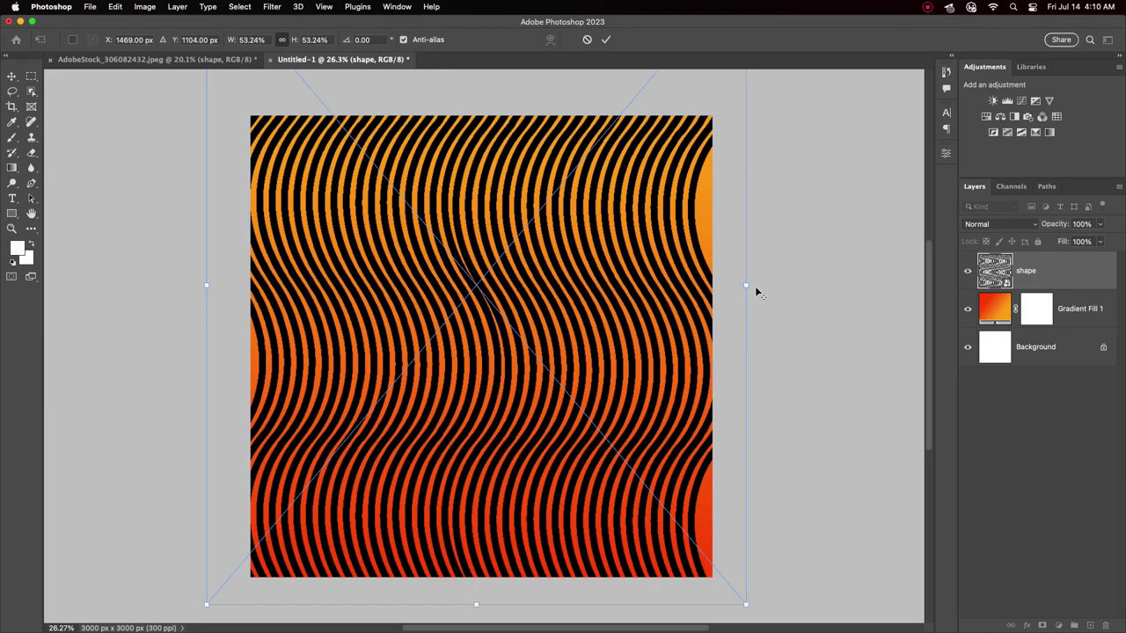
{"action": "left_click_drag", "start_coordinate": [746, 284], "coordinate": [789, 286]}
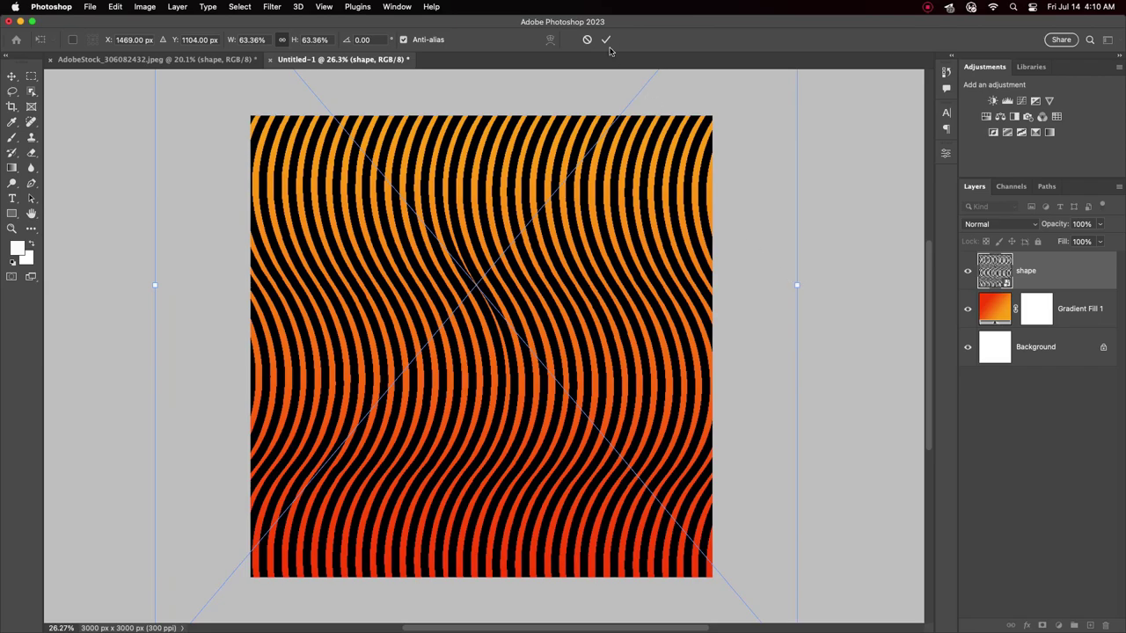
{"action": "key", "text": "Return"}
Set the wavy pattern's blend mode to Overlay at 7% opacity.
{"action": "left_click", "coordinate": [1088, 272]}
{"action": "left_click", "coordinate": [1024, 224]}
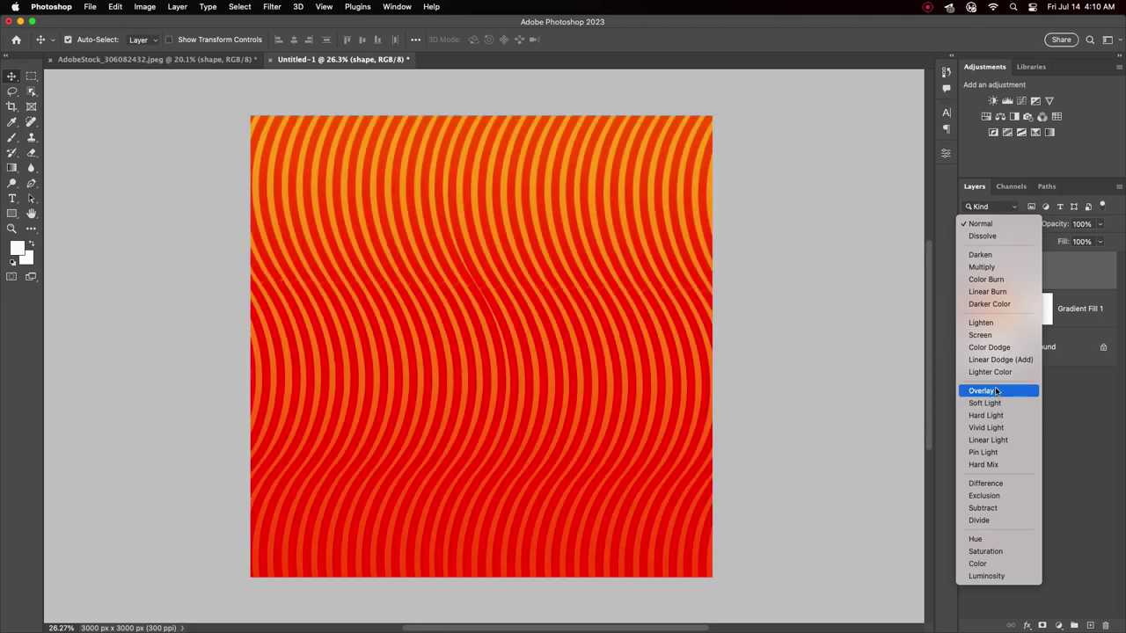
{"action": "left_click", "coordinate": [995, 390]}
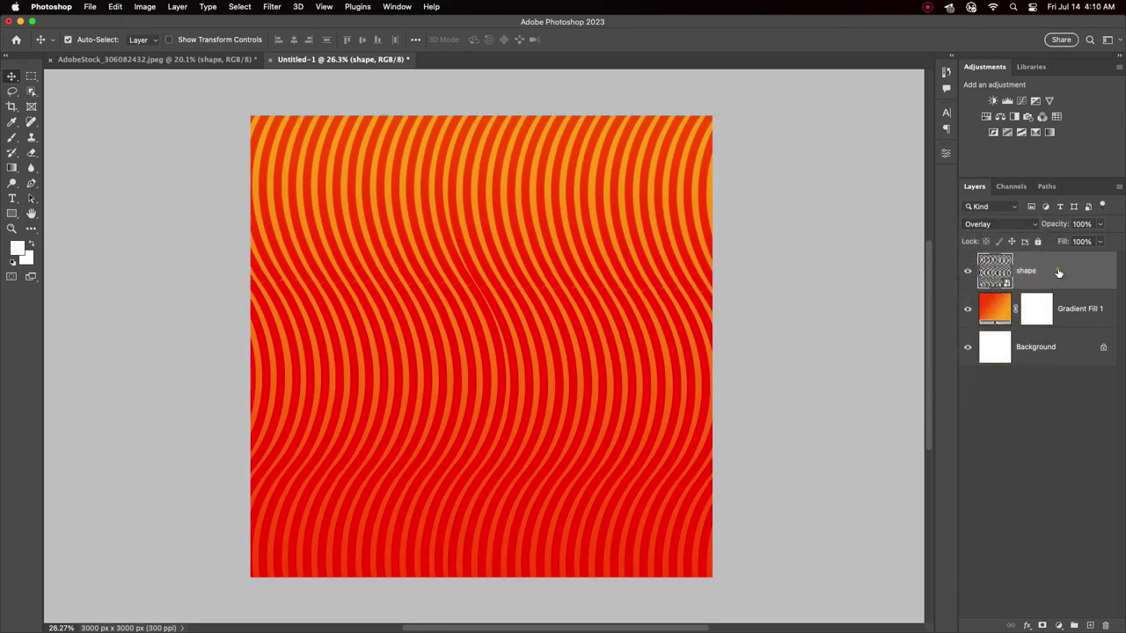
{"action": "left_click", "coordinate": [1099, 223]}
{"action": "left_click_drag", "start_coordinate": [1096, 241], "coordinate": [1057, 244]}
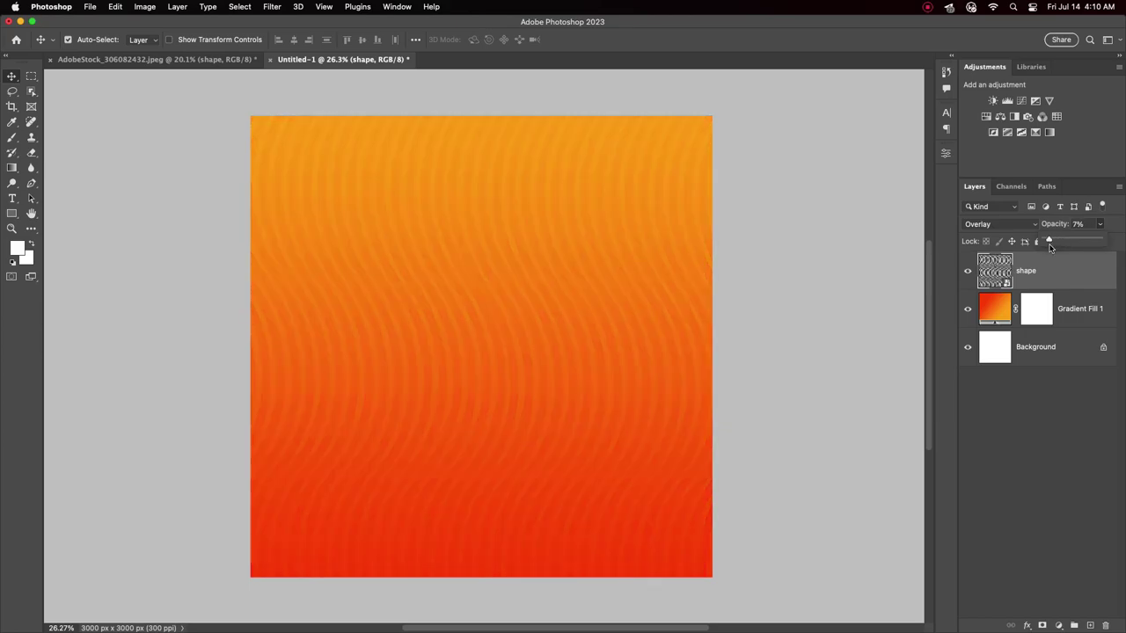
{"action": "left_click", "coordinate": [1069, 308]}
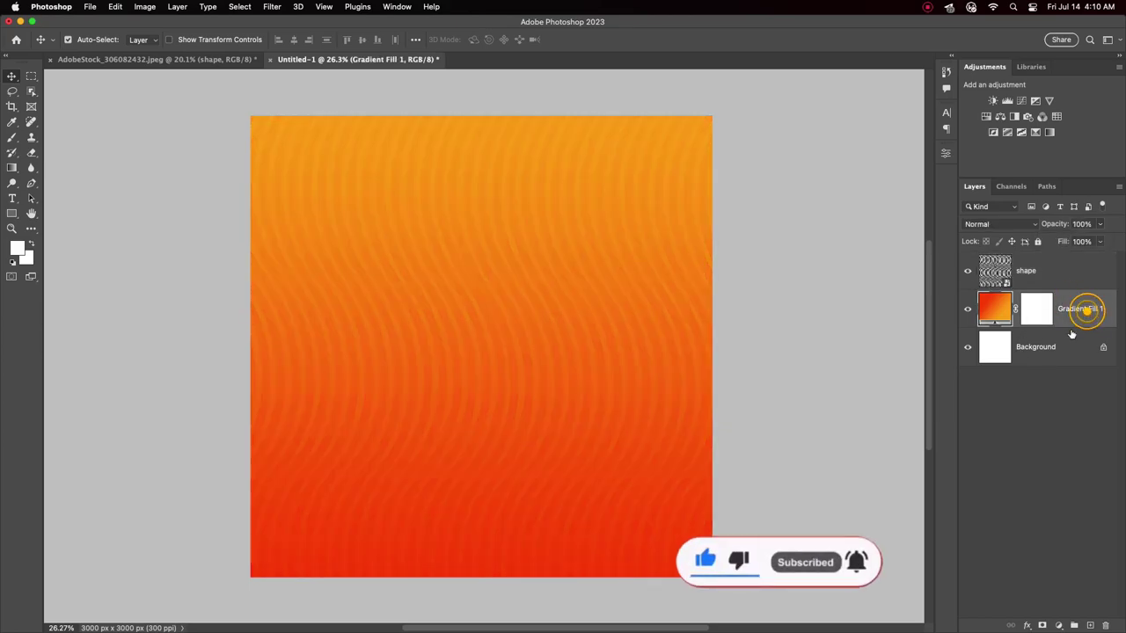
Soften the wavy pattern with a 6-pixel Gaussian Blur.
{"action": "left_click", "coordinate": [1057, 270]}
{"action": "left_click", "coordinate": [272, 6]}
{"action": "mouse_move", "coordinate": [275, 157]}
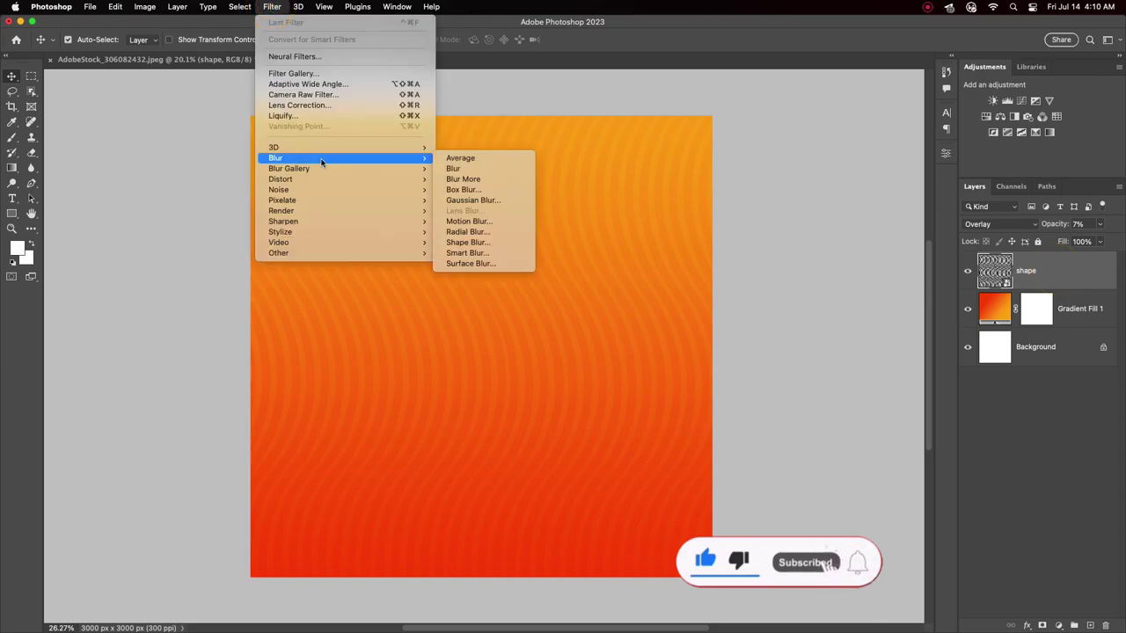
{"action": "left_click", "coordinate": [475, 200]}
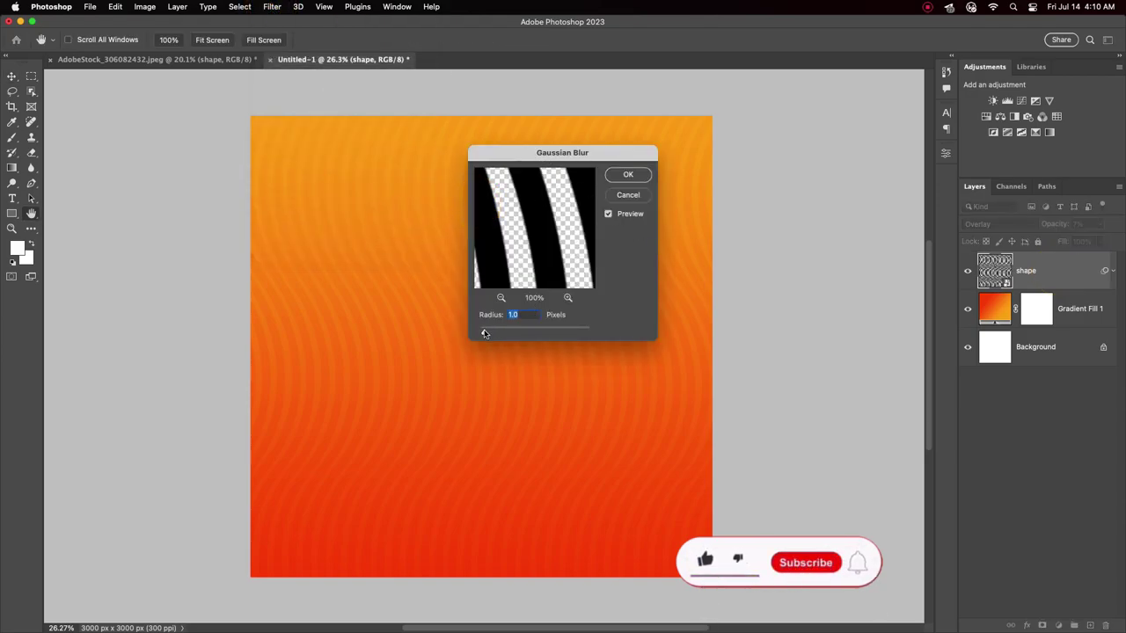
{"action": "left_click_drag", "start_coordinate": [483, 332], "coordinate": [503, 334]}
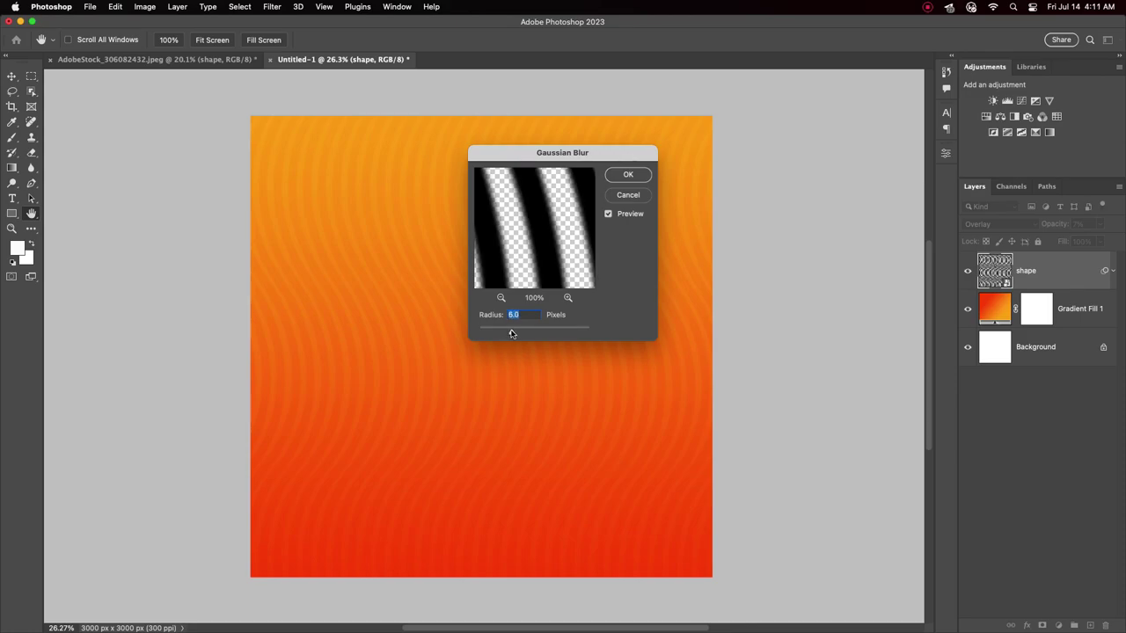
{"action": "left_click_drag", "start_coordinate": [523, 155], "coordinate": [581, 250]}
{"action": "left_click", "coordinate": [686, 269]}
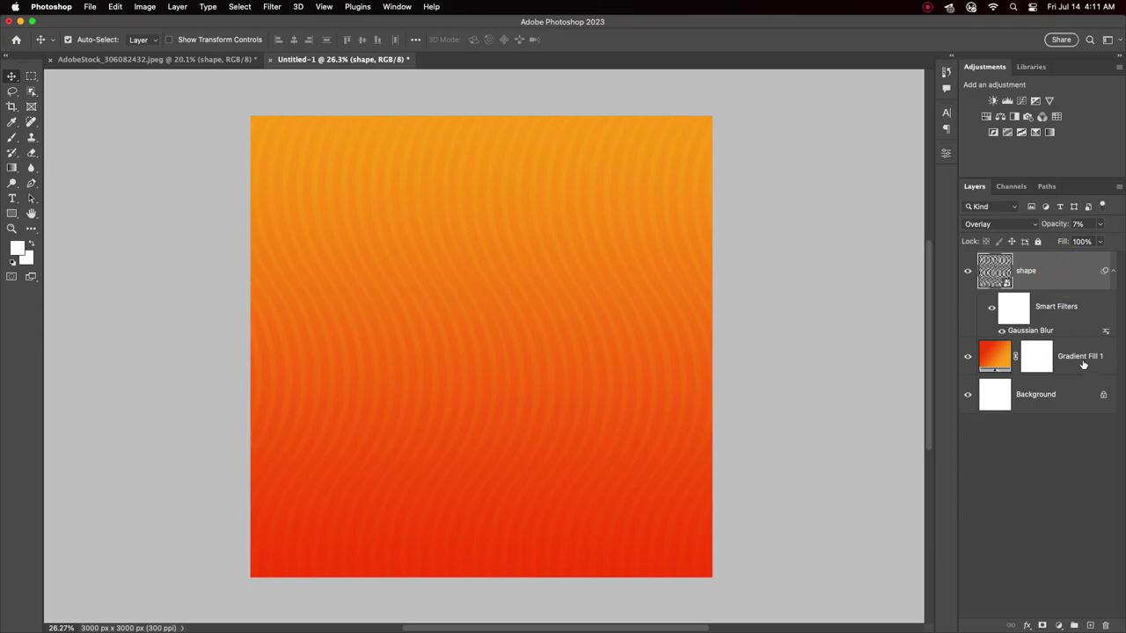
Group the shape and Gradient Fill 1 layers into a group named BG.
{"action": "left_click", "coordinate": [1082, 364]}
{"action": "left_click", "coordinate": [1059, 271], "text": "shift"}
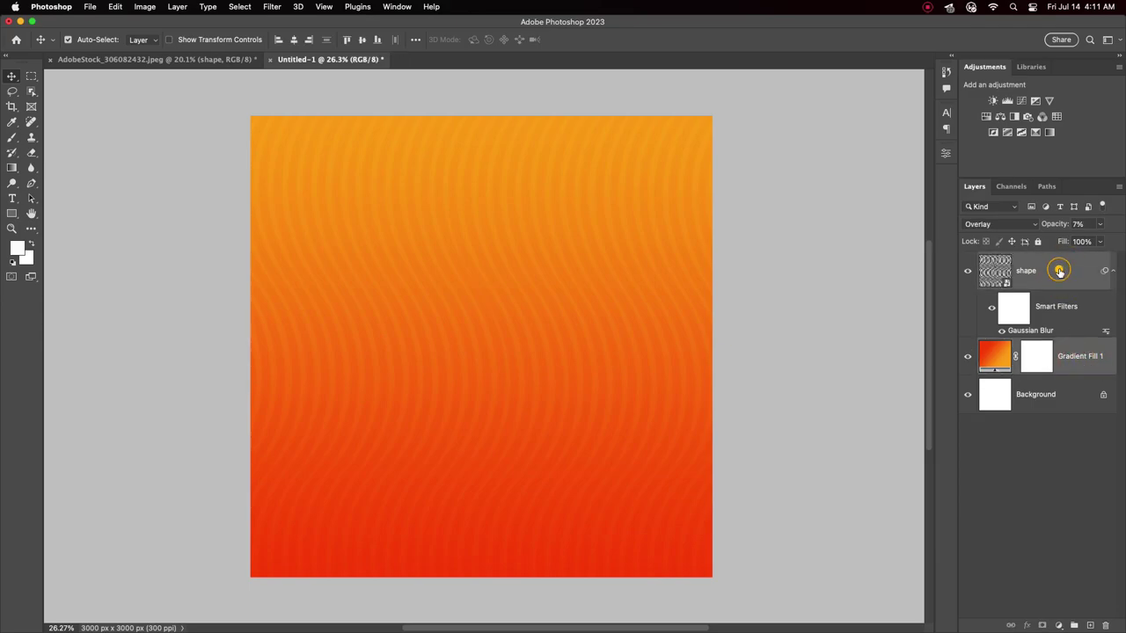
{"action": "left_click", "coordinate": [1075, 624]}
{"action": "double_click", "coordinate": [1013, 258]}
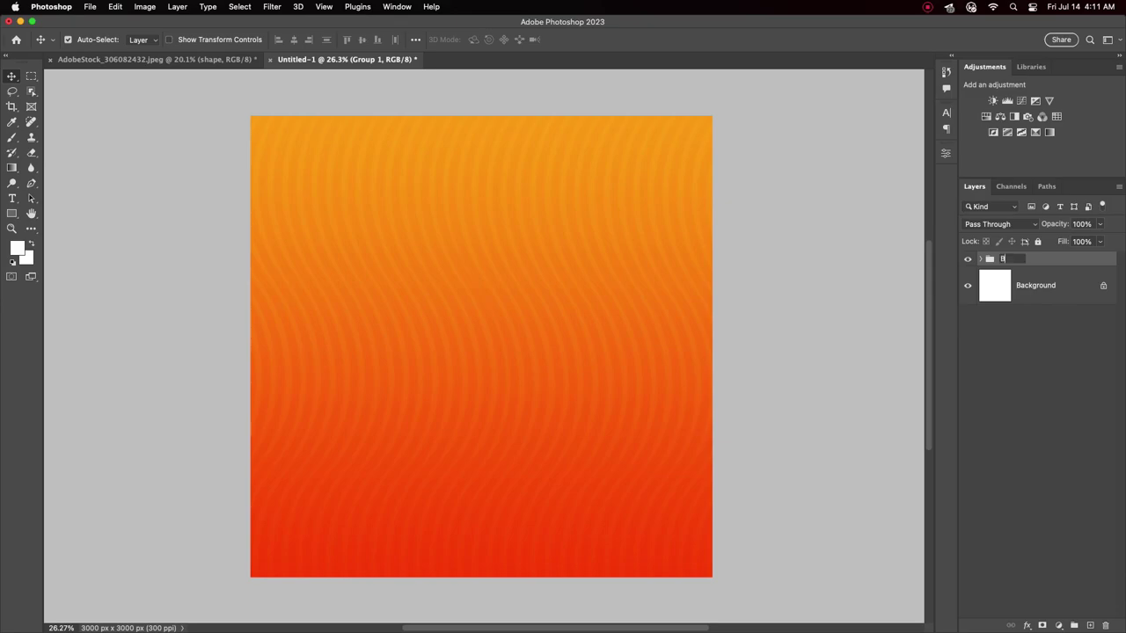
{"action": "type", "text": "G"}
{"action": "key", "text": "Return"}
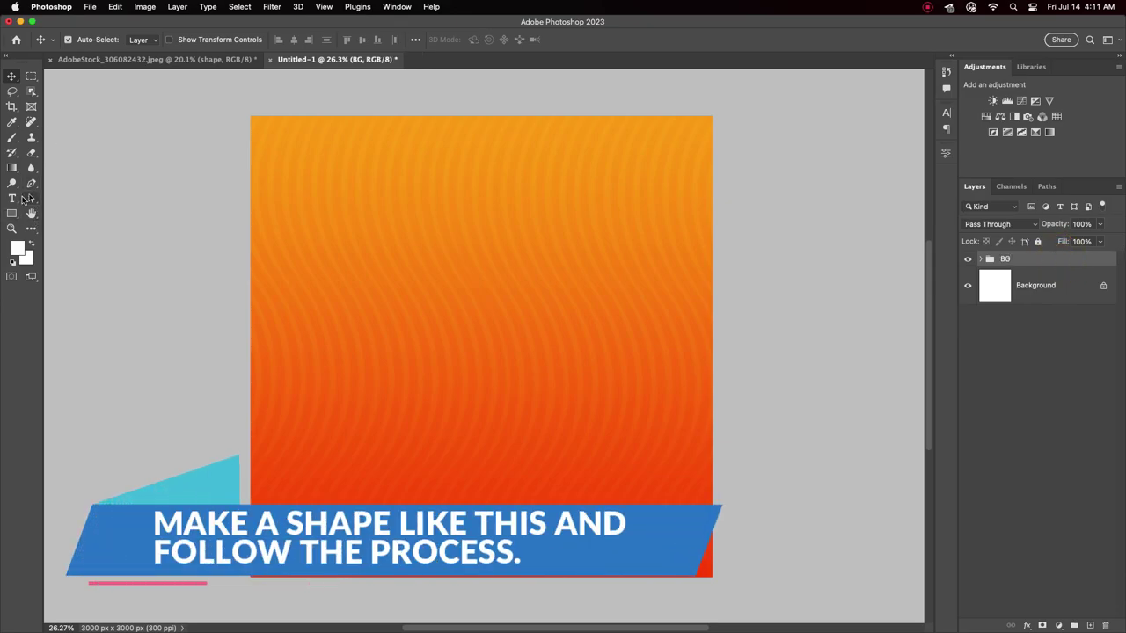
Draw a large rectangle across the lower middle of the poster and position it.
{"action": "left_click", "coordinate": [12, 213]}
{"action": "right_click", "coordinate": [11, 214]}
{"action": "left_click", "coordinate": [53, 211]}
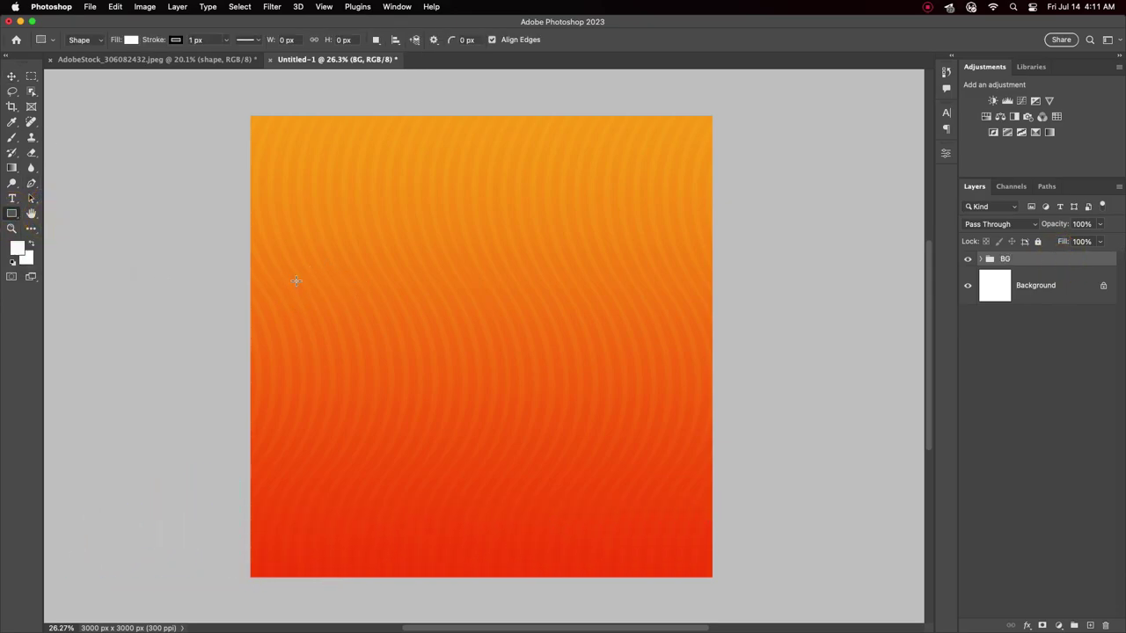
{"action": "left_click_drag", "start_coordinate": [299, 273], "coordinate": [665, 488]}
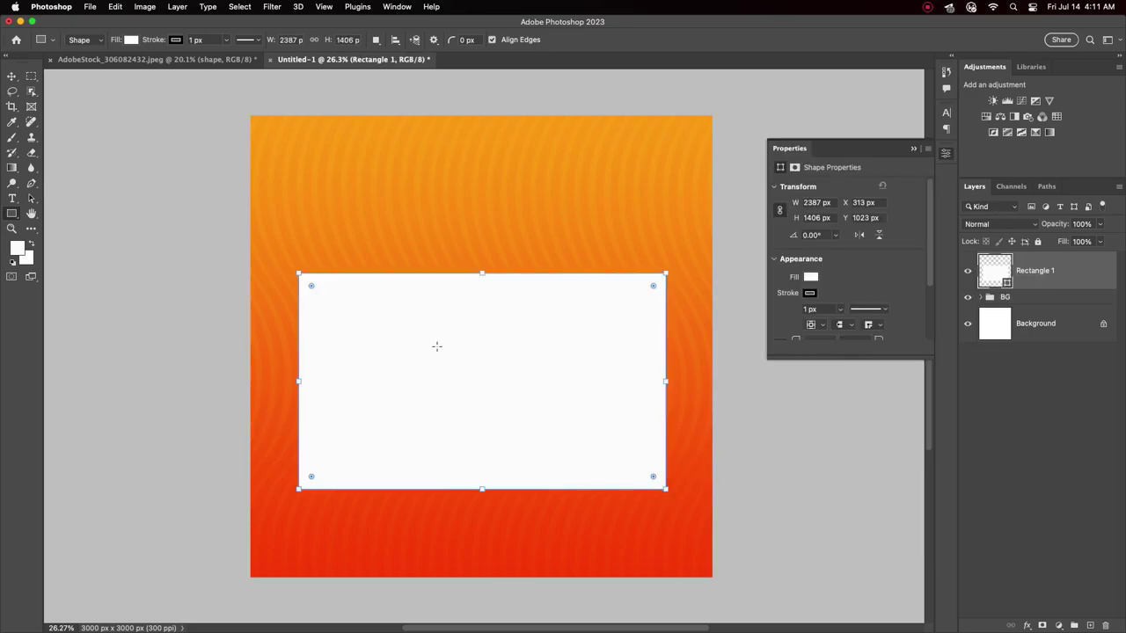
{"action": "left_click_drag", "start_coordinate": [302, 381], "coordinate": [314, 382]}
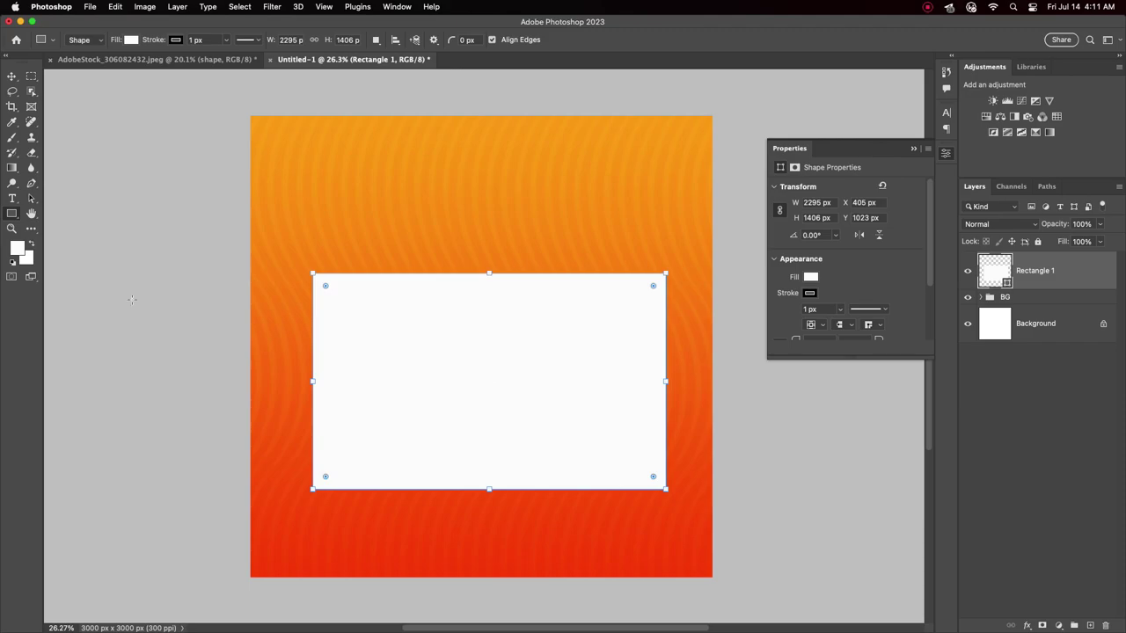
{"action": "key", "text": "v"}
{"action": "left_click_drag", "start_coordinate": [446, 358], "coordinate": [453, 364]}
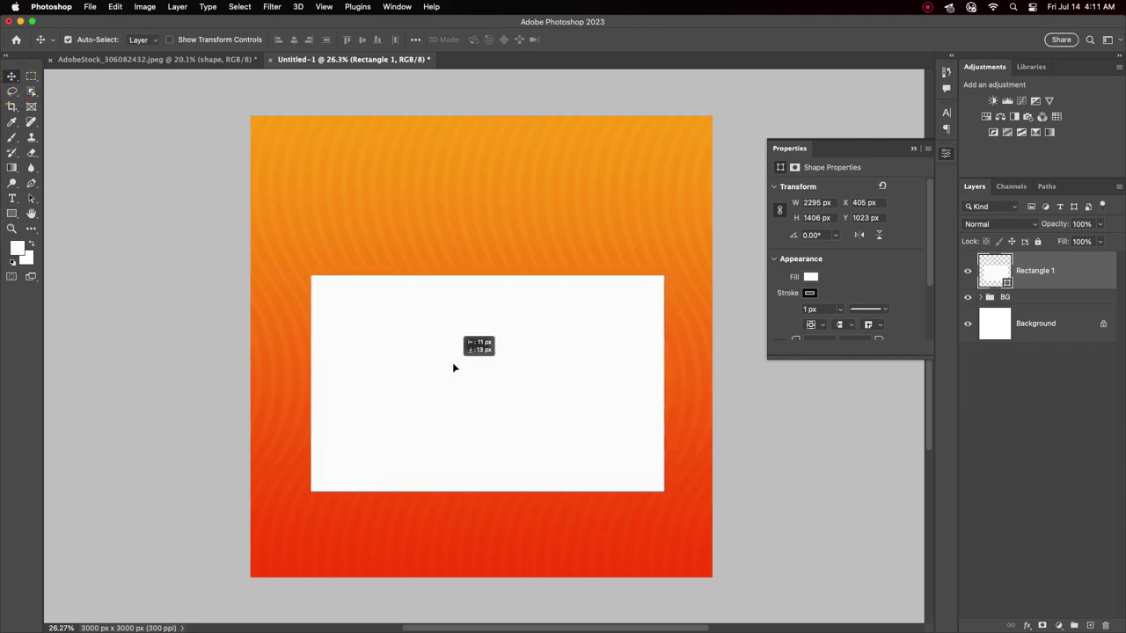
{"action": "left_click_drag", "start_coordinate": [530, 387], "coordinate": [570, 397]}
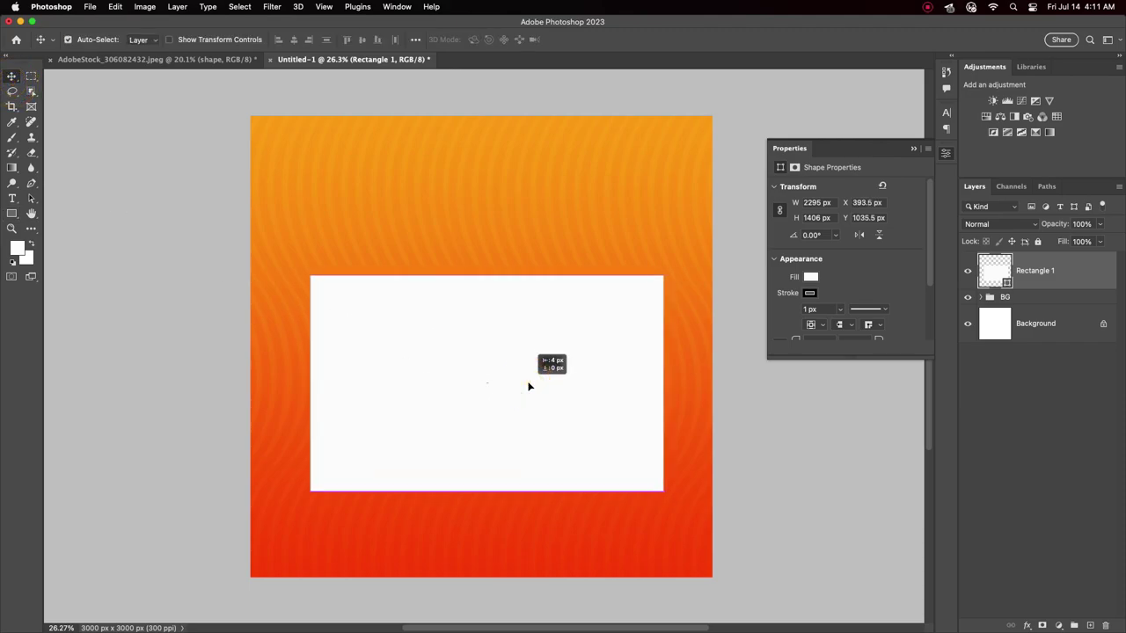
Remove the rectangle's outline and fill it pale blue #eff8ff.
{"action": "left_click", "coordinate": [811, 293]}
{"action": "left_click", "coordinate": [804, 316]}
{"action": "left_click", "coordinate": [869, 266]}
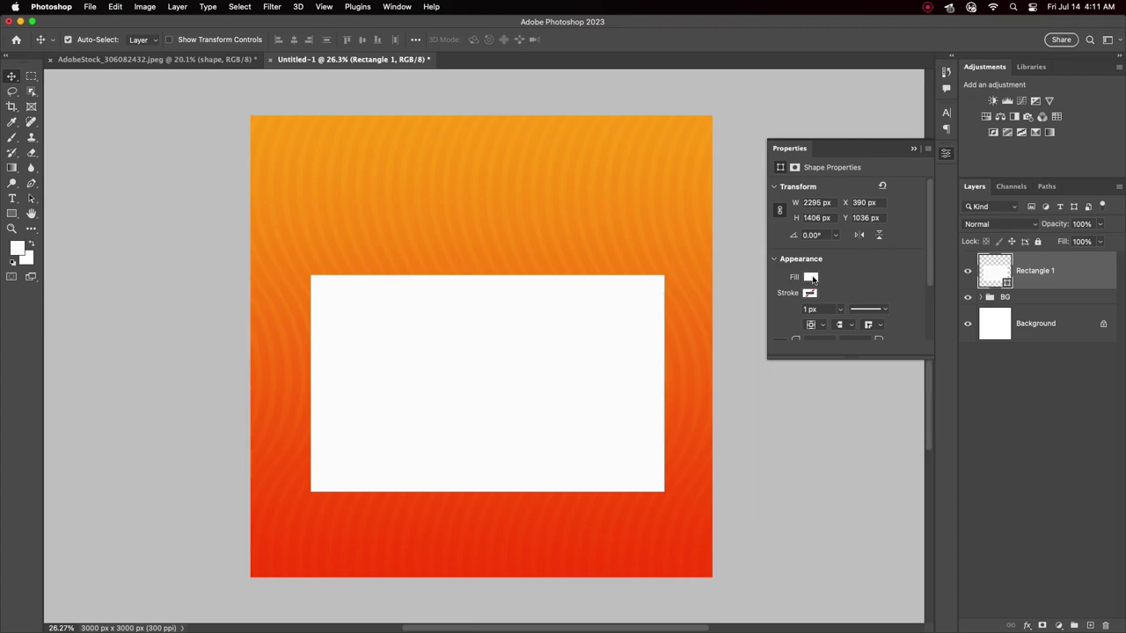
{"action": "left_click", "coordinate": [810, 277]}
{"action": "left_click", "coordinate": [927, 300]}
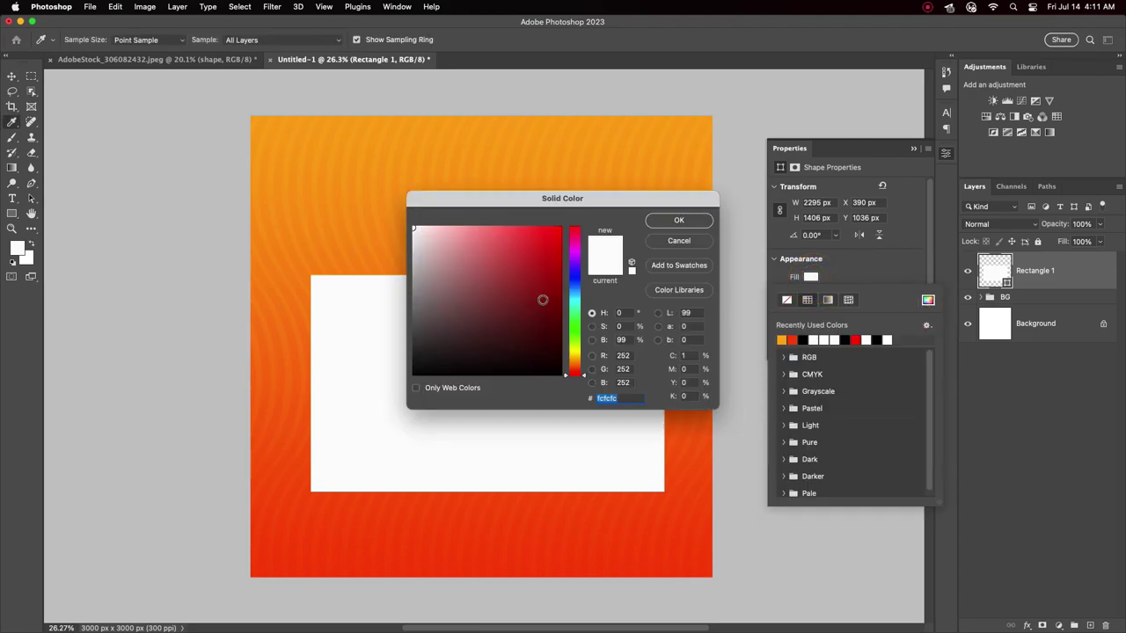
{"action": "left_click", "coordinate": [572, 290]}
{"action": "left_click_drag", "start_coordinate": [424, 227], "coordinate": [421, 209]}
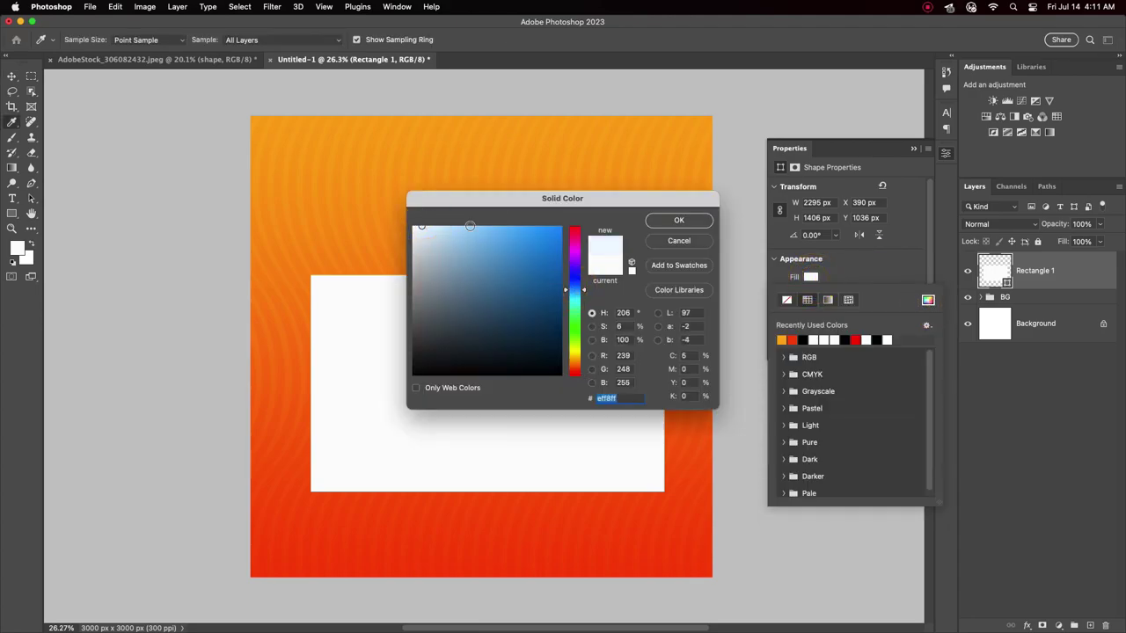
{"action": "left_click", "coordinate": [679, 220]}
{"action": "left_click", "coordinate": [545, 364]}
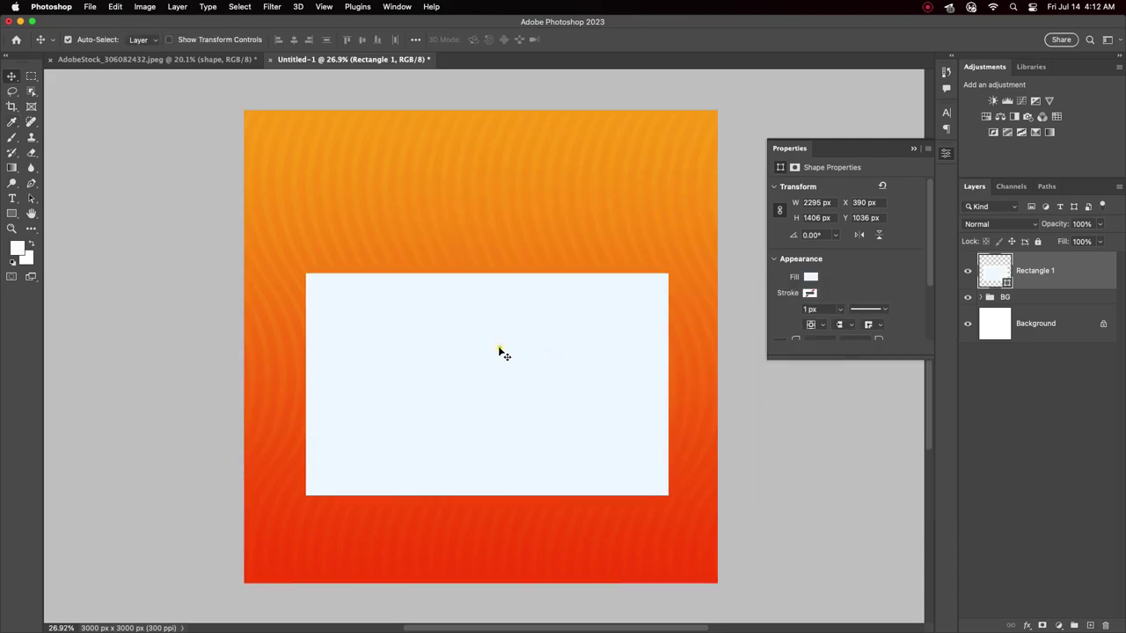
{"action": "scroll", "coordinate": [931, 290], "scroll_direction": "down", "scroll_amount": 3}
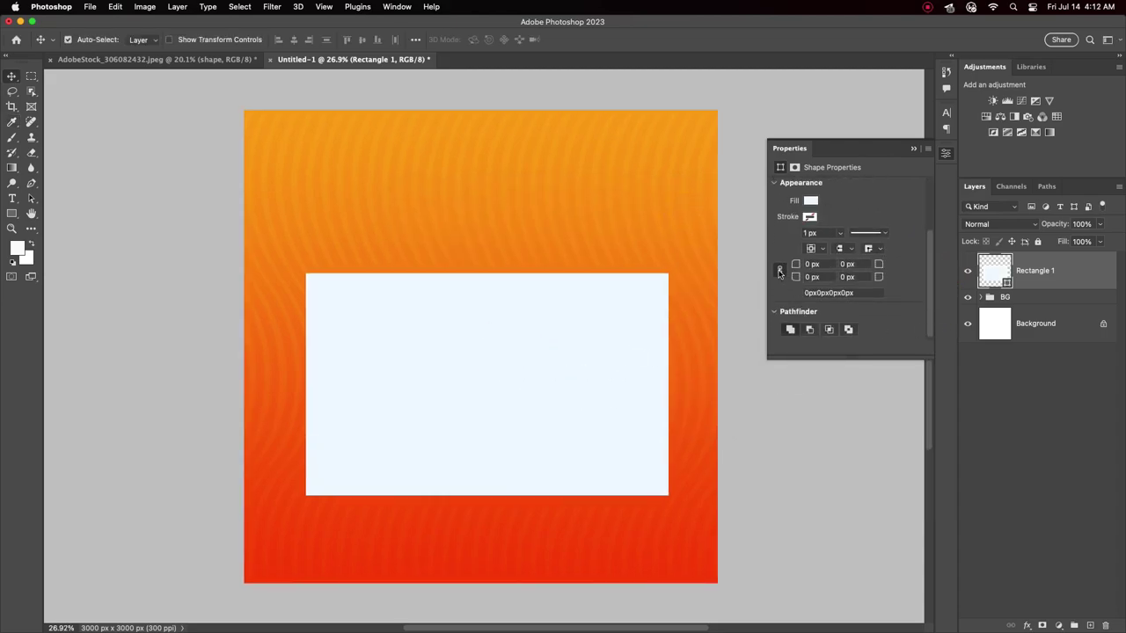
Round the rectangle's top corners, trying radii of 418, 735 and 1072 px.
{"action": "left_click_drag", "start_coordinate": [880, 263], "coordinate": [961, 266]}
{"action": "type", "text": "418"}
{"action": "key", "text": "Return"}
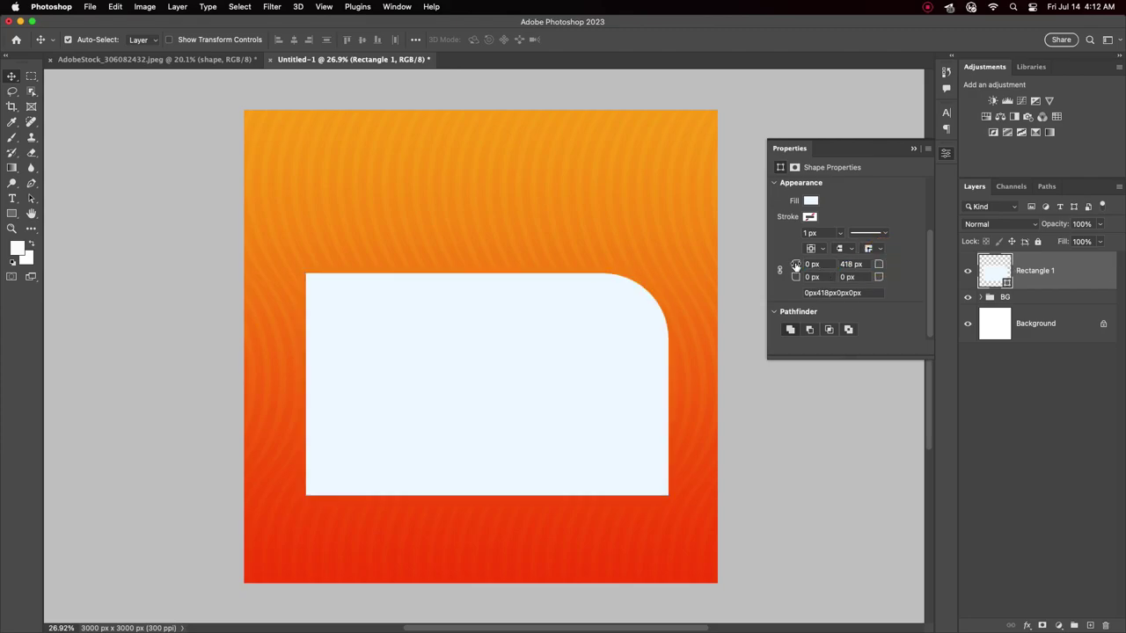
{"action": "left_click", "coordinate": [805, 263]}
{"action": "left_click_drag", "start_coordinate": [796, 264], "coordinate": [1121, 231]}
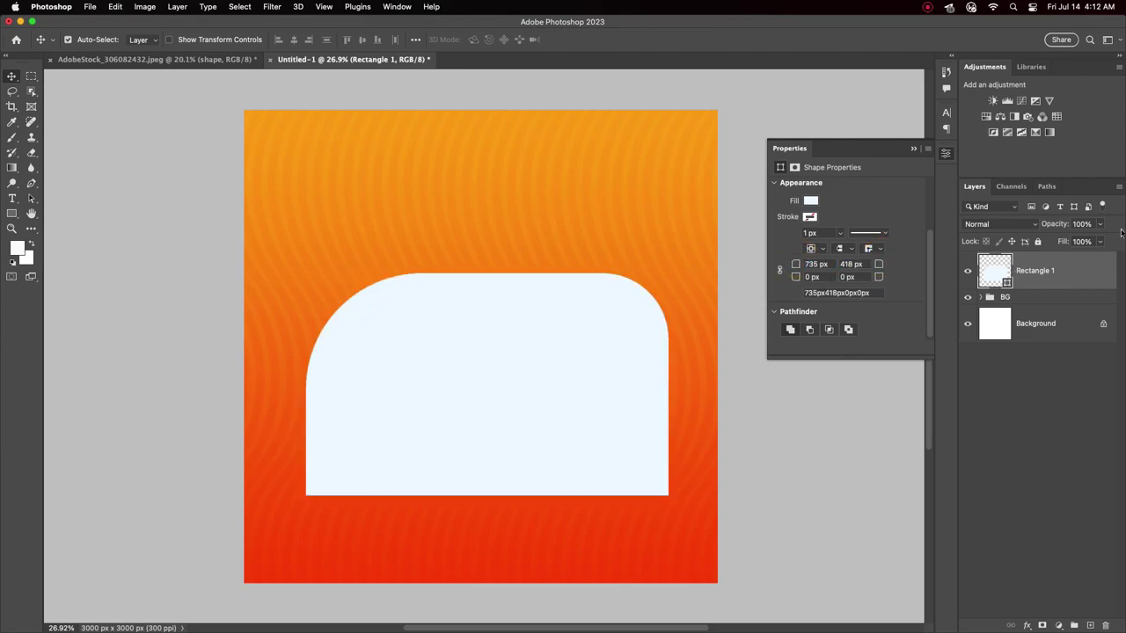
{"action": "left_click_drag", "start_coordinate": [877, 265], "coordinate": [968, 264]}
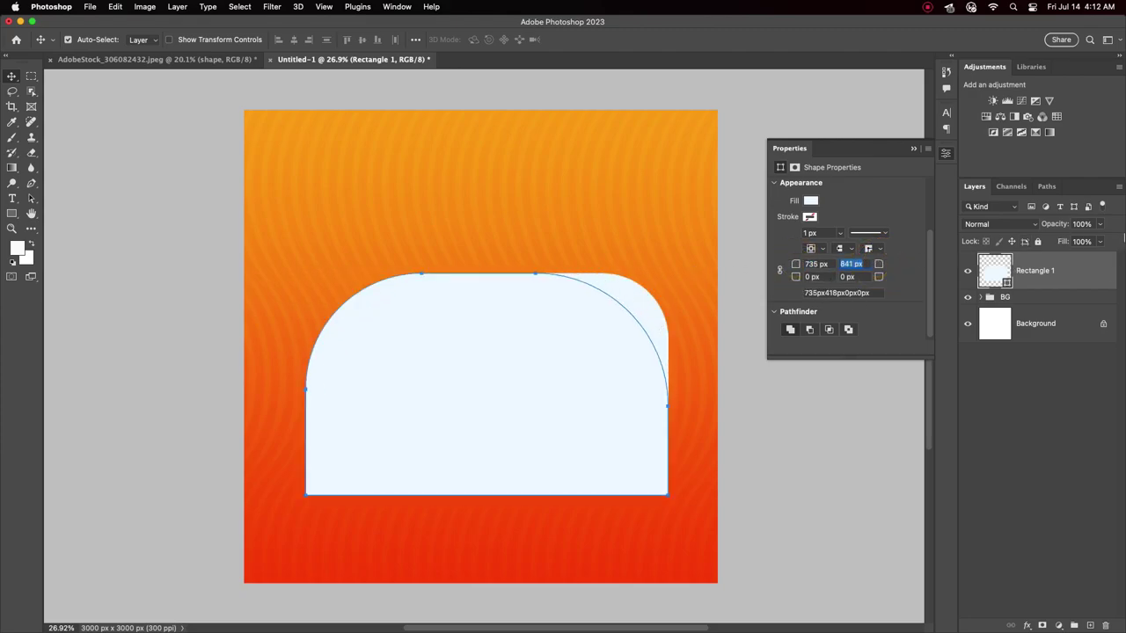
{"action": "mouse_move", "coordinate": [796, 264]}
{"action": "left_mouse_down"}
{"action": "mouse_move", "coordinate": [852, 265]}
{"action": "mouse_move", "coordinate": [899, 311]}
{"action": "left_mouse_up"}
{"action": "left_click_drag", "start_coordinate": [878, 265], "coordinate": [1013, 261]}
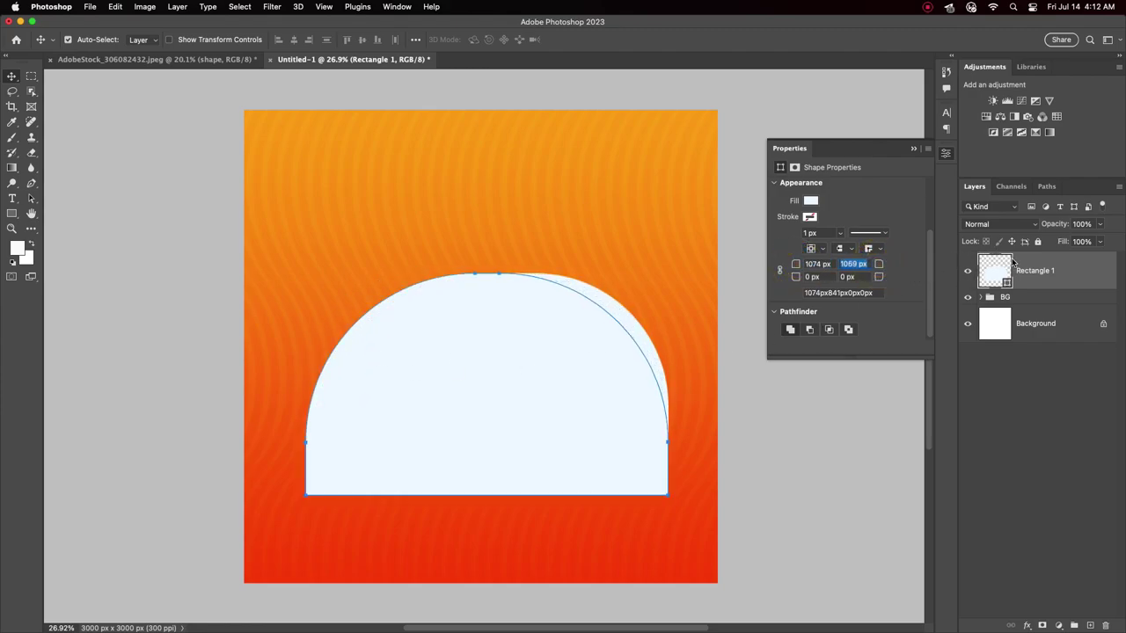
Set both top corner radii to 1147.5 px and nudge the dome slightly lower.
{"action": "left_click", "coordinate": [857, 264]}
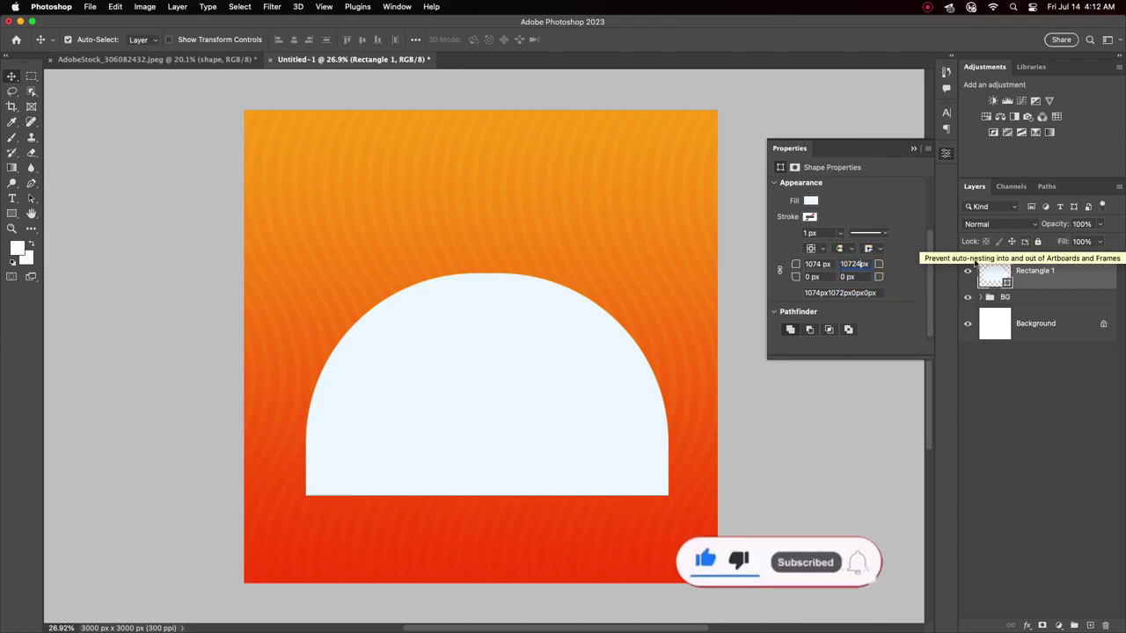
{"action": "type", "text": "1406"}
{"action": "left_click", "coordinate": [809, 262]}
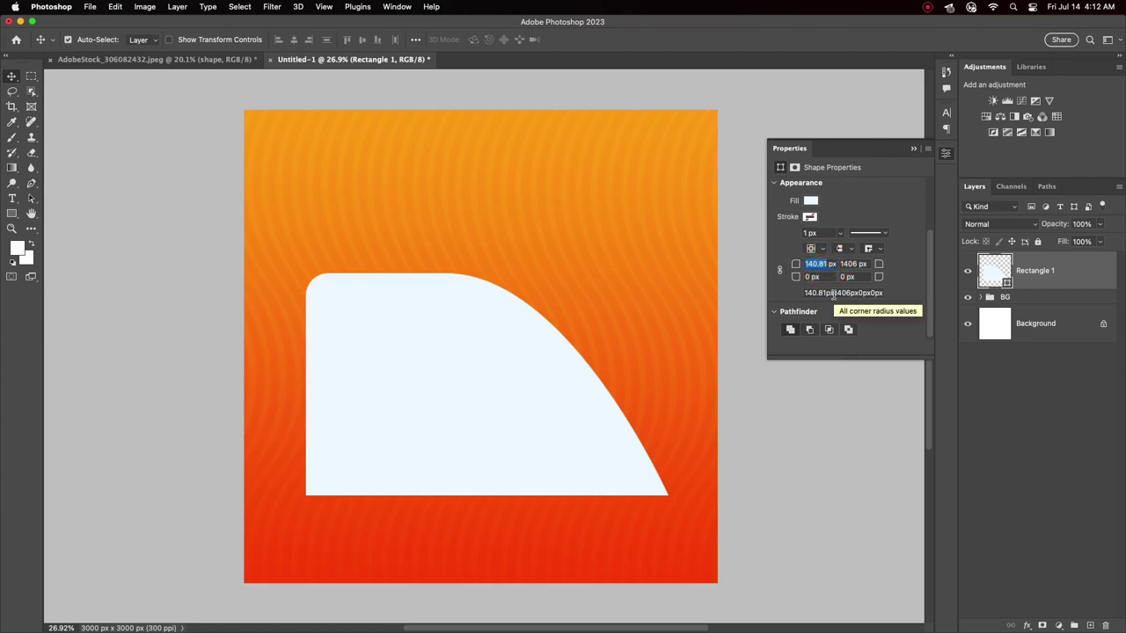
{"action": "type", "text": "10"}
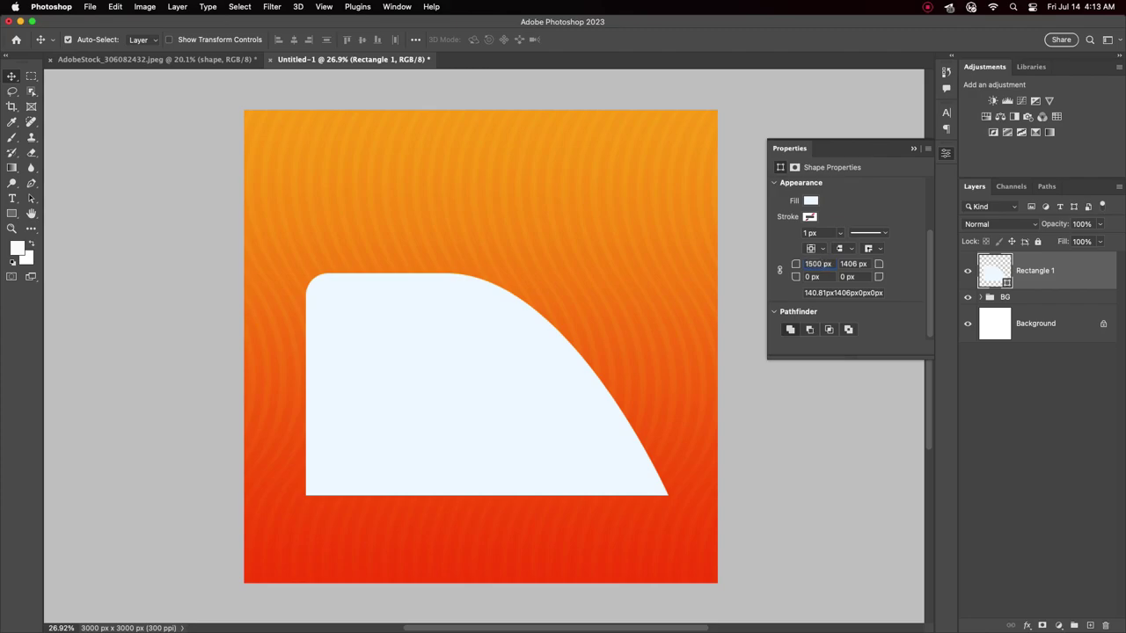
{"action": "key", "text": "Return"}
{"action": "left_click", "coordinate": [841, 263]}
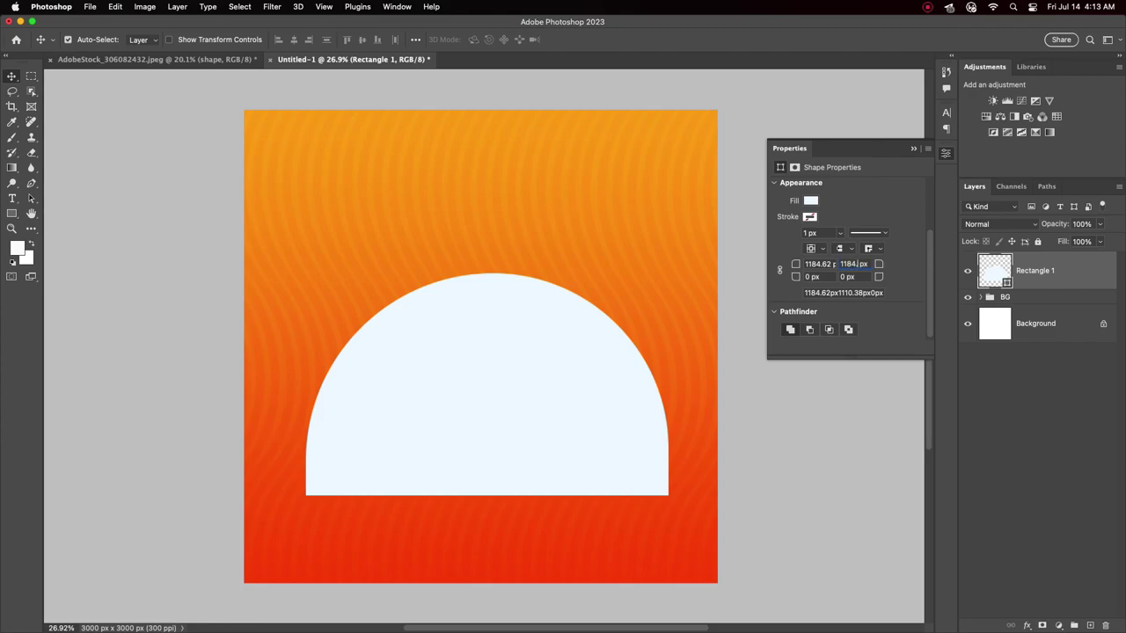
{"action": "type", "text": "1147.5"}
{"action": "key", "text": "Return"}
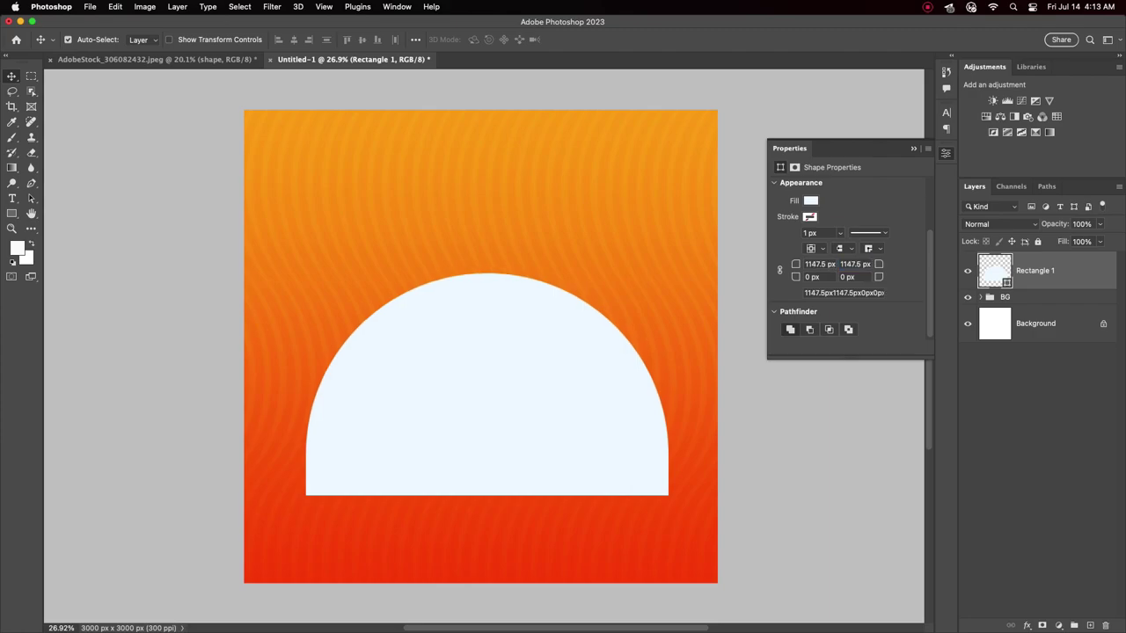
{"action": "left_click", "coordinate": [914, 151]}
{"action": "left_click_drag", "start_coordinate": [505, 410], "coordinate": [500, 412]}
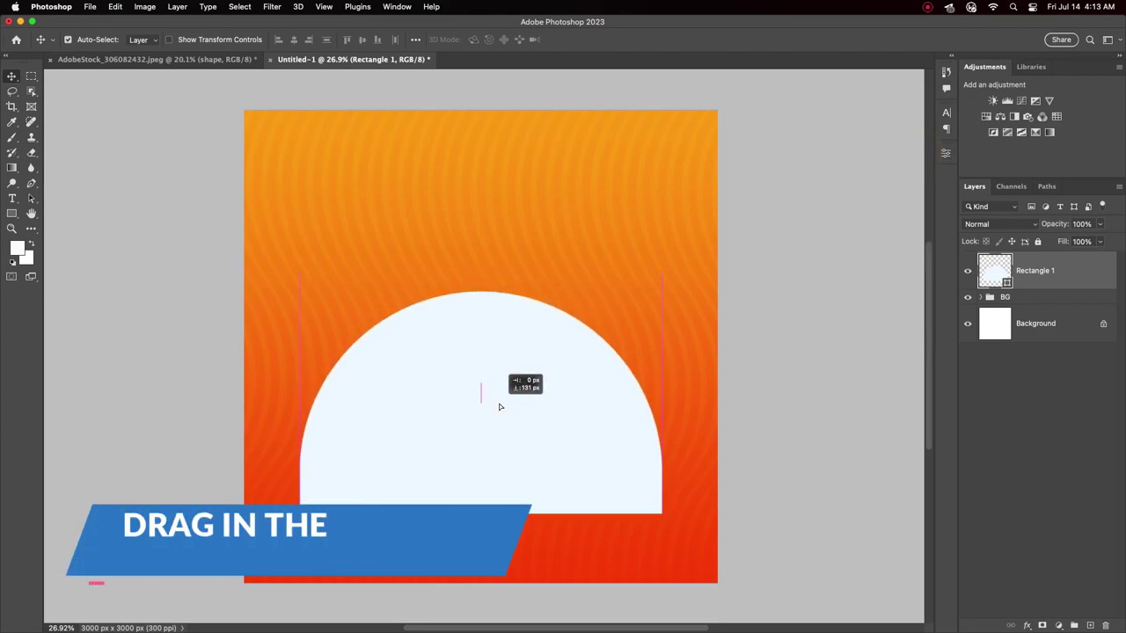
Copy the Breakfast plate layer into the poster, scaled to about 48% and centred atop the dome.
{"action": "left_click", "coordinate": [159, 59]}
{"action": "left_click", "coordinate": [1031, 438]}
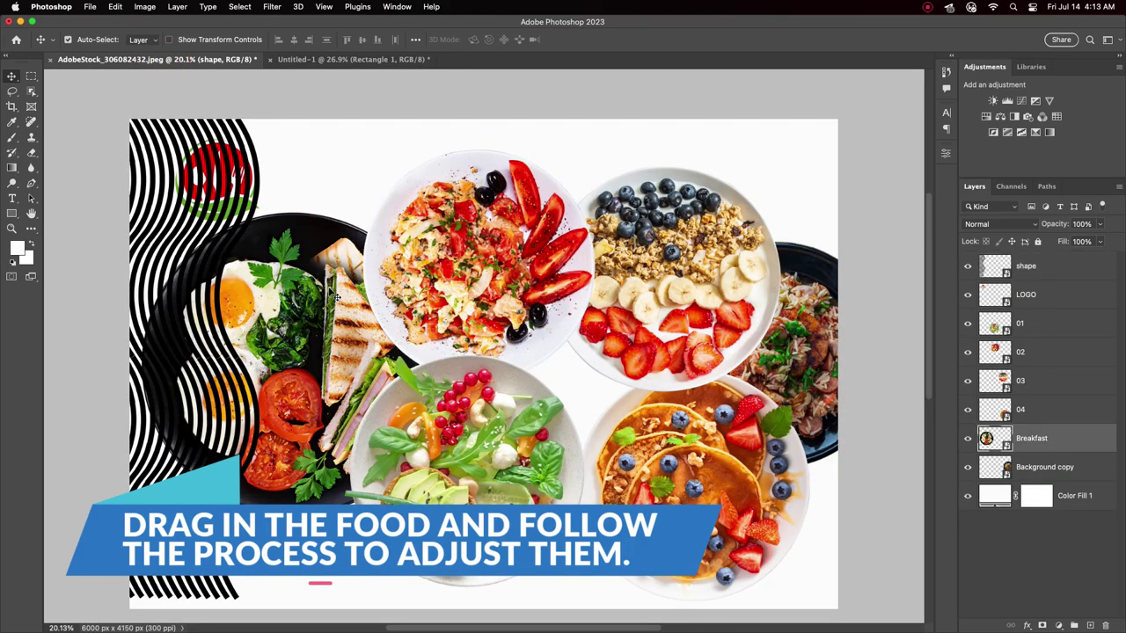
{"action": "mouse_move", "coordinate": [264, 428]}
{"action": "left_mouse_down"}
{"action": "mouse_move", "coordinate": [364, 53]}
{"action": "mouse_move", "coordinate": [388, 146]}
{"action": "mouse_move", "coordinate": [506, 303]}
{"action": "left_mouse_up"}
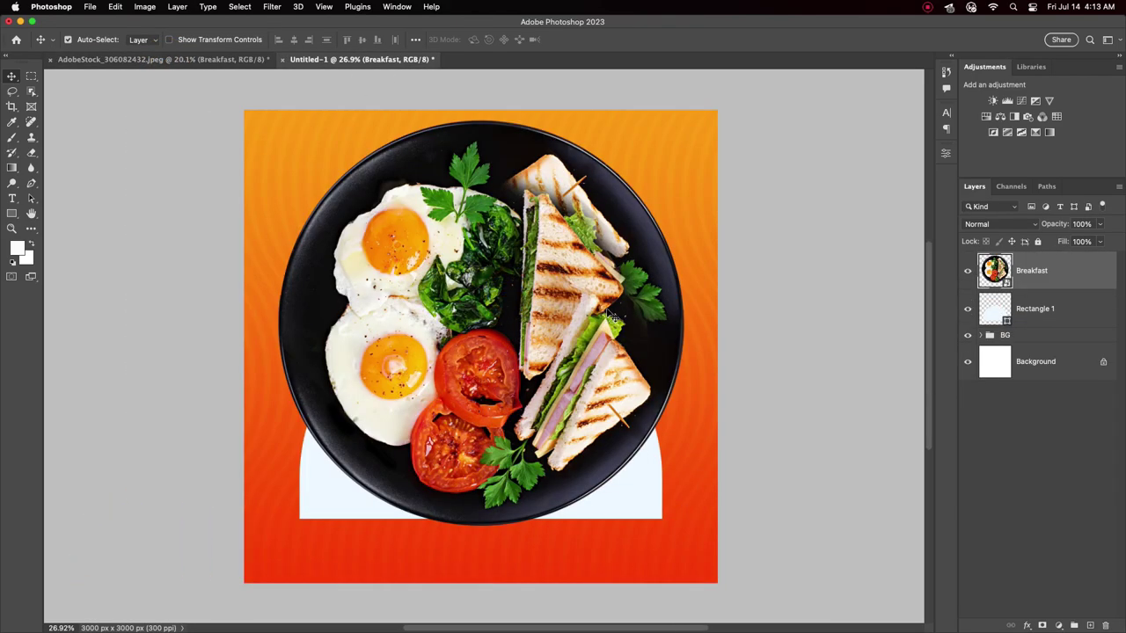
{"action": "key", "text": "super+t"}
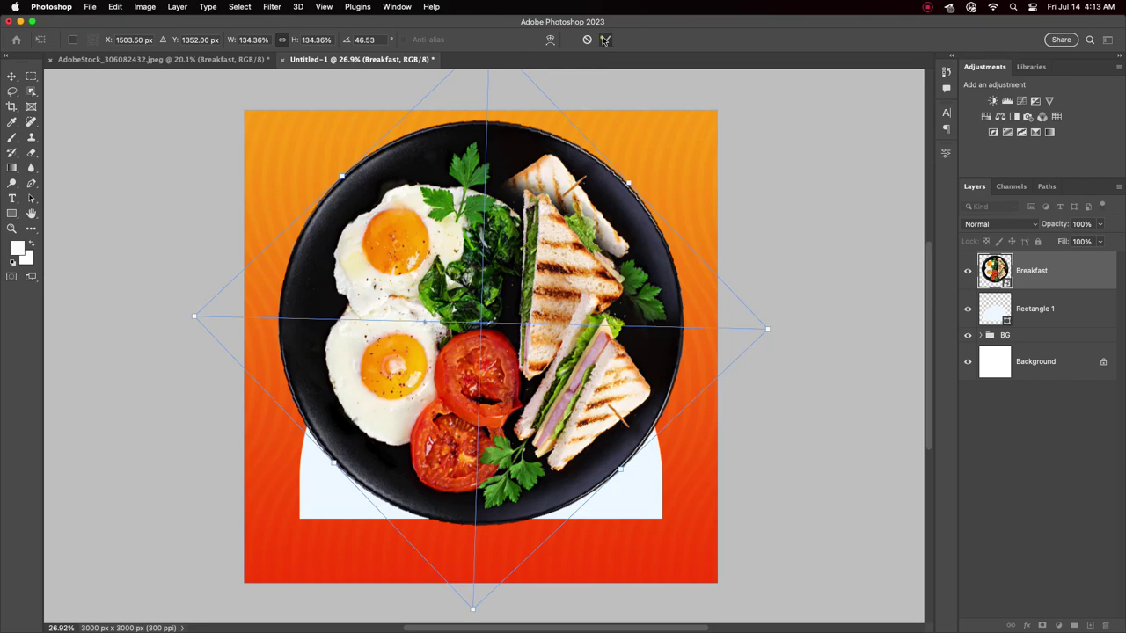
{"action": "left_click", "coordinate": [605, 39]}
{"action": "right_click", "coordinate": [1070, 271]}
{"action": "left_click", "coordinate": [988, 415]}
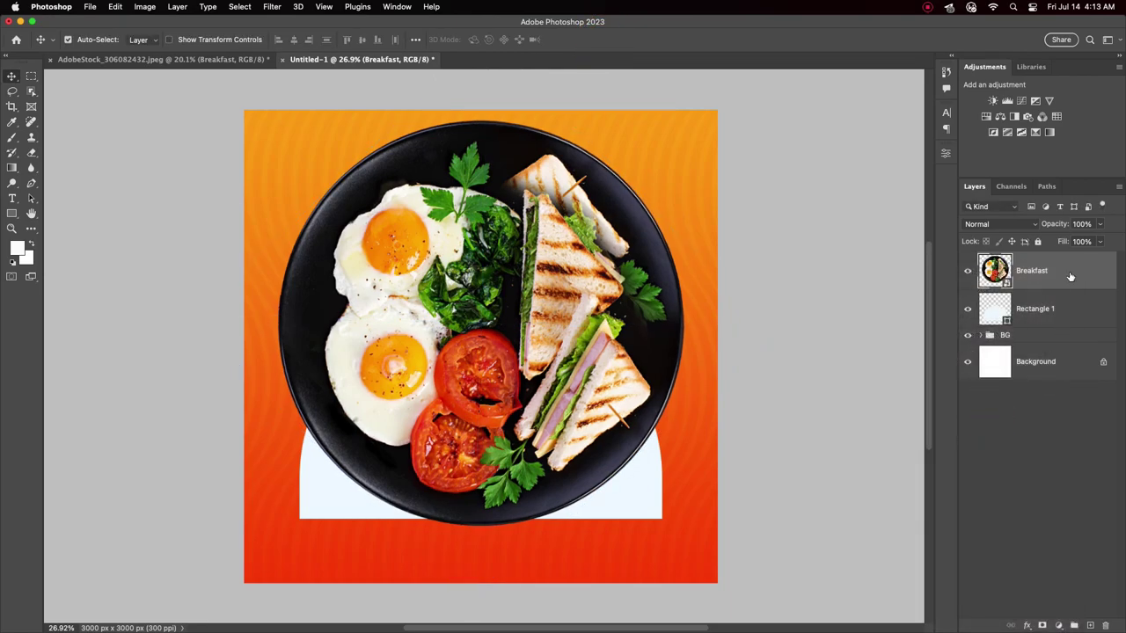
{"action": "key", "text": "super+t"}
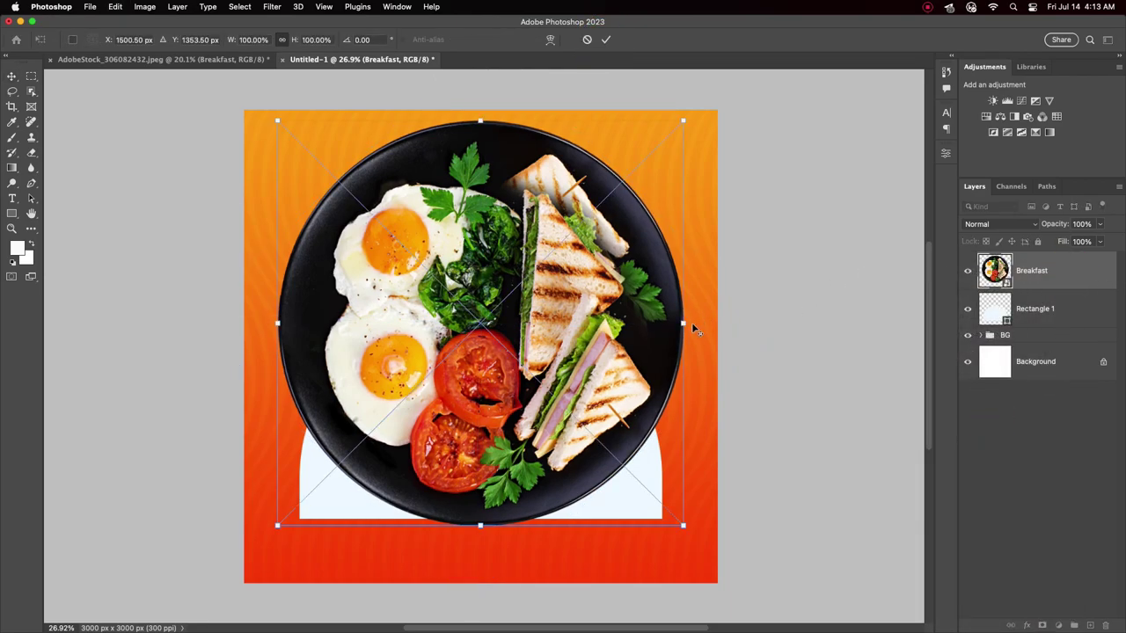
{"action": "mouse_move", "coordinate": [682, 324]}
{"action": "left_mouse_down"}
{"action": "mouse_move", "coordinate": [581, 314]}
{"action": "mouse_move", "coordinate": [526, 333]}
{"action": "mouse_move", "coordinate": [501, 307]}
{"action": "left_mouse_up"}
{"action": "left_click", "coordinate": [605, 40]}
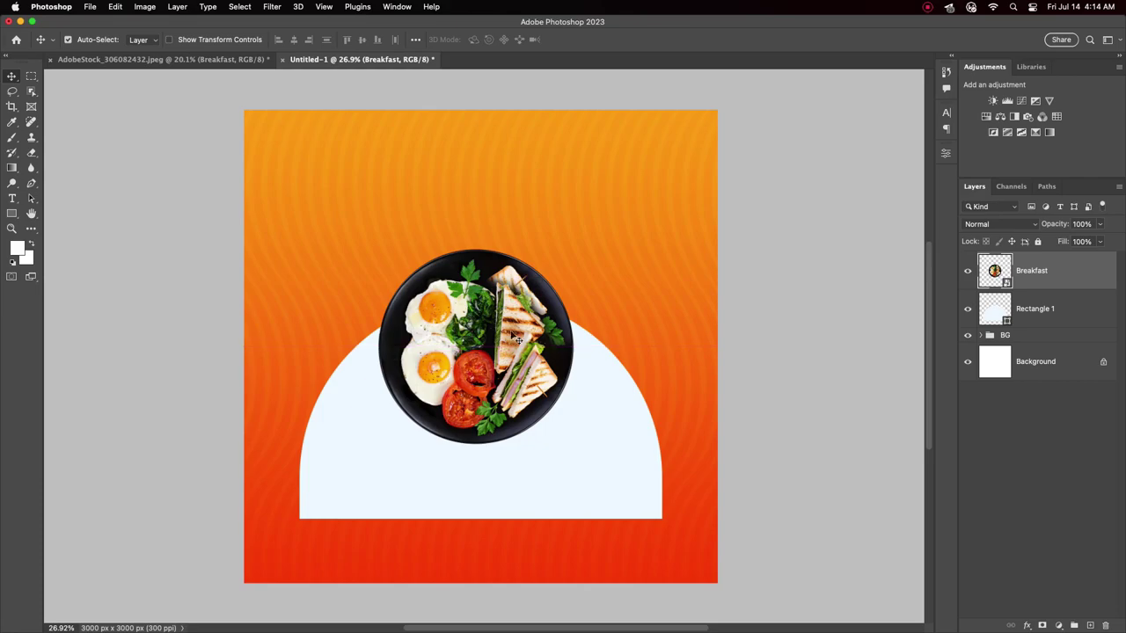
Select plate layers 01–04 together in the stock photo document.
{"action": "left_click", "coordinate": [162, 59]}
{"action": "left_click", "coordinate": [632, 276]}
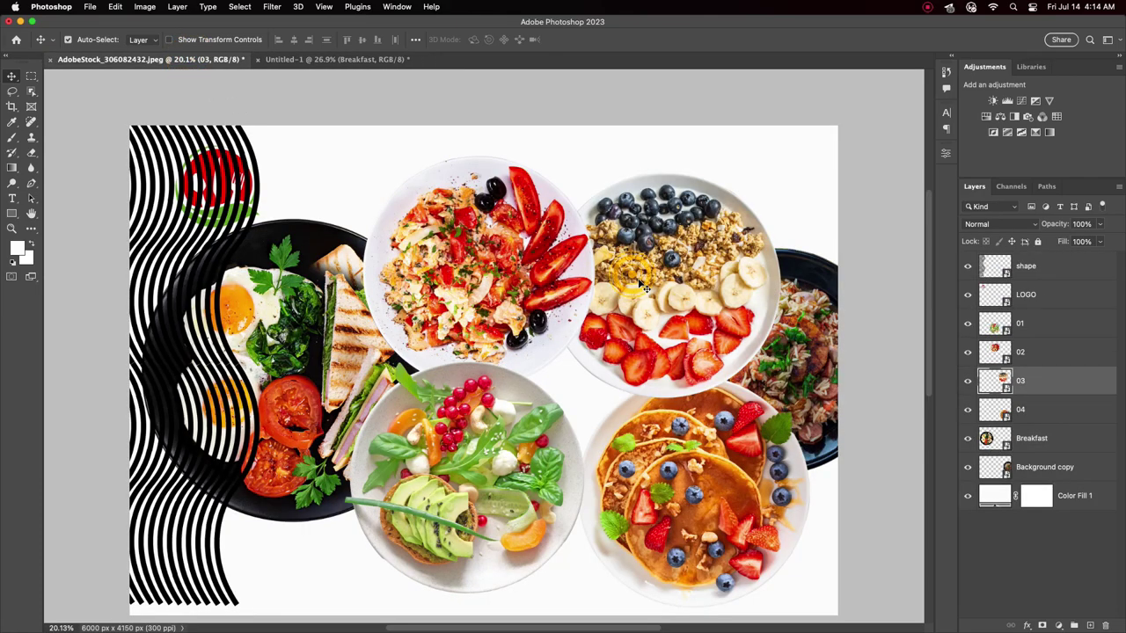
{"action": "left_click", "coordinate": [473, 286]}
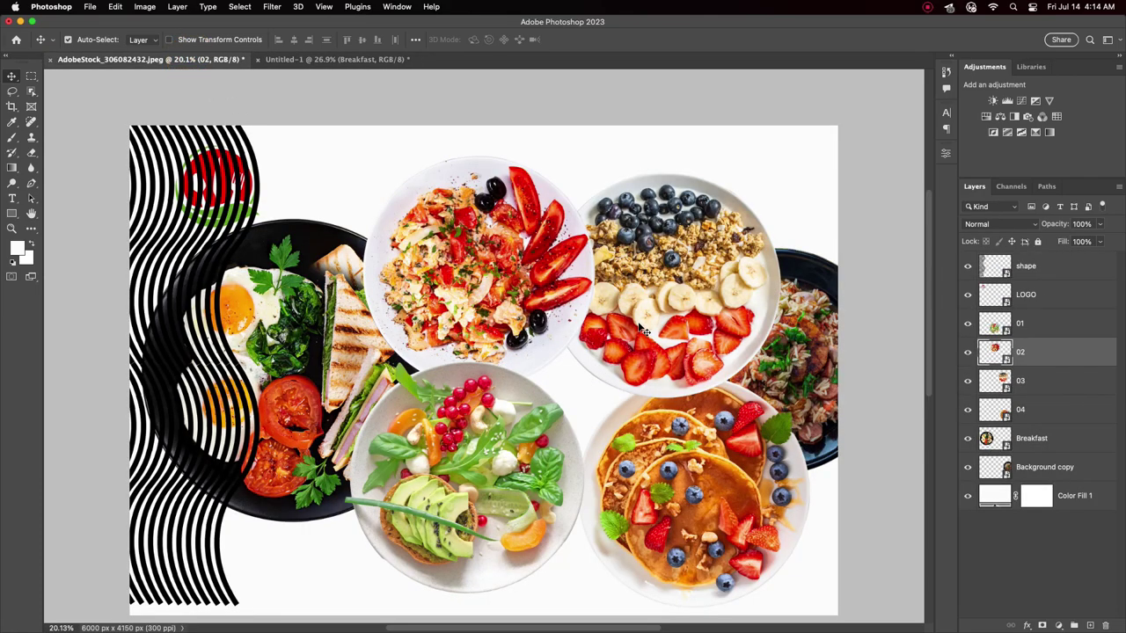
{"action": "left_click", "coordinate": [695, 463], "text": "shift"}
{"action": "left_click", "coordinate": [508, 475], "text": "shift"}
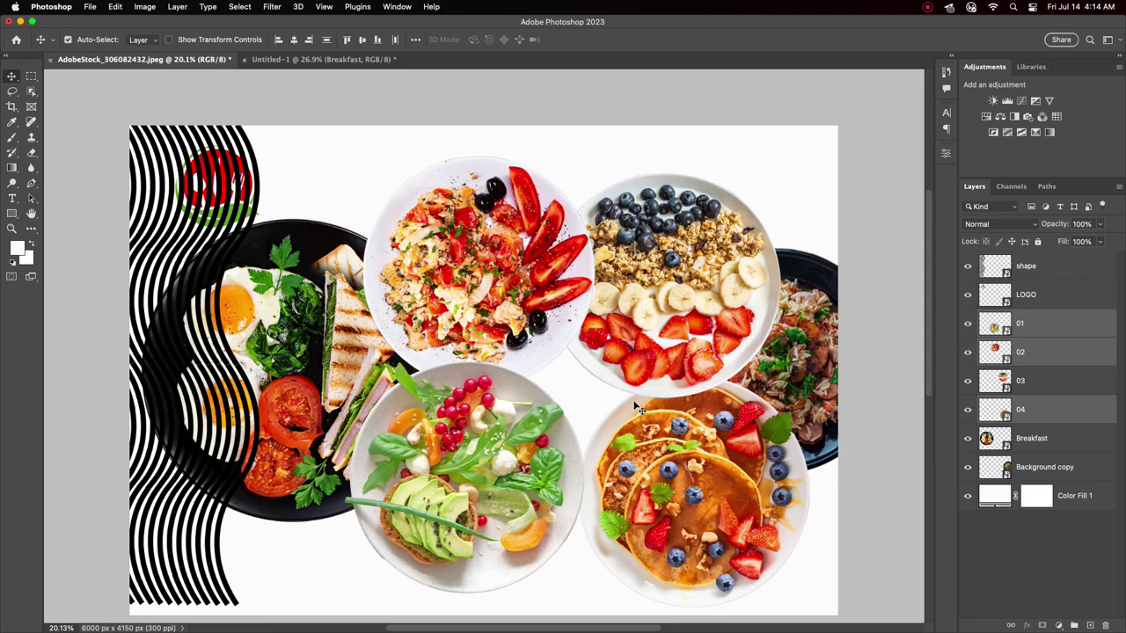
{"action": "left_click", "coordinate": [540, 335], "text": "shift"}
{"action": "left_click", "coordinate": [674, 321], "text": "shift"}
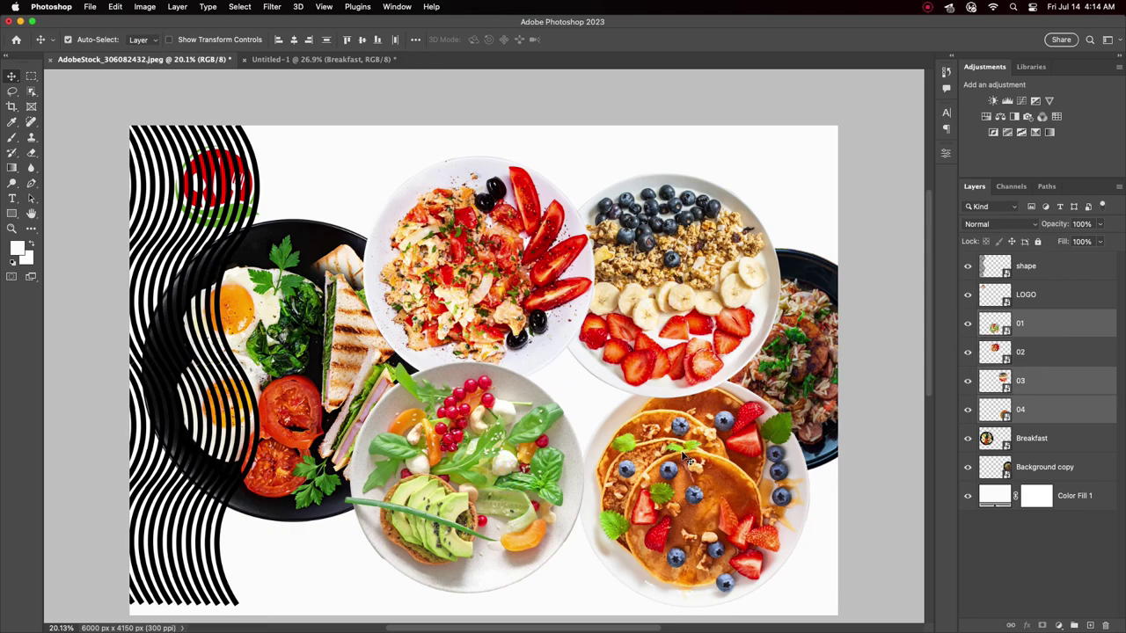
{"action": "left_click", "coordinate": [523, 466], "text": "shift"}
{"action": "left_click", "coordinate": [487, 349], "text": "shift"}
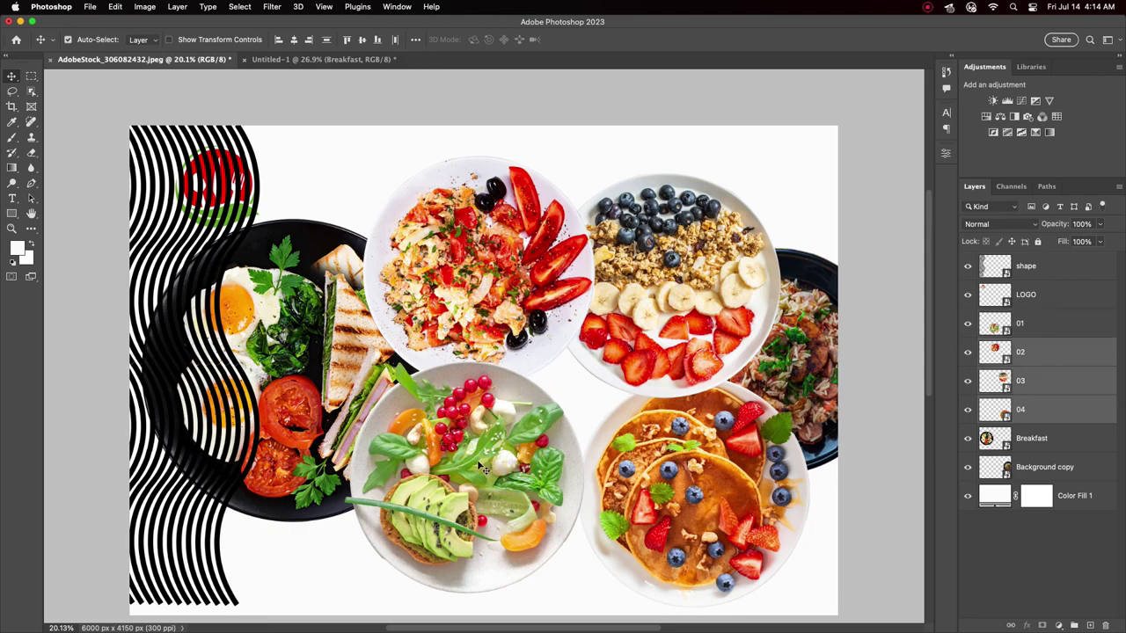
{"action": "left_click", "coordinate": [483, 300], "text": "shift"}
{"action": "left_click", "coordinate": [481, 425], "text": "shift"}
{"action": "left_click", "coordinate": [704, 304], "text": "shift"}
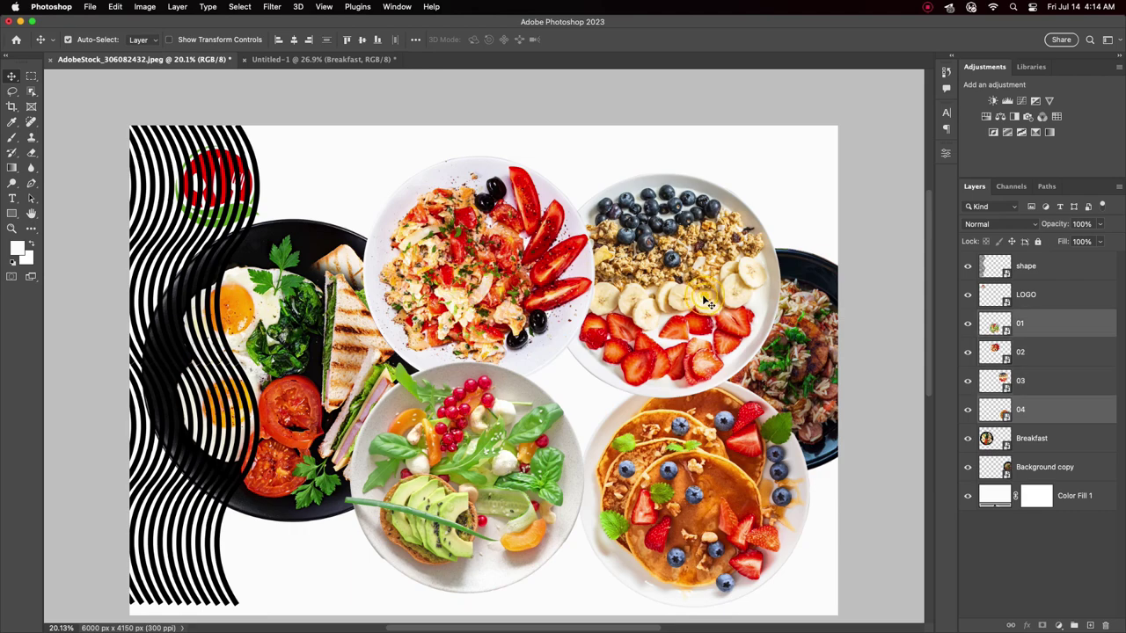
{"action": "left_click", "coordinate": [700, 475], "text": "shift"}
{"action": "left_click", "coordinate": [699, 479], "text": "shift"}
{"action": "left_click", "coordinate": [515, 475], "text": "shift"}
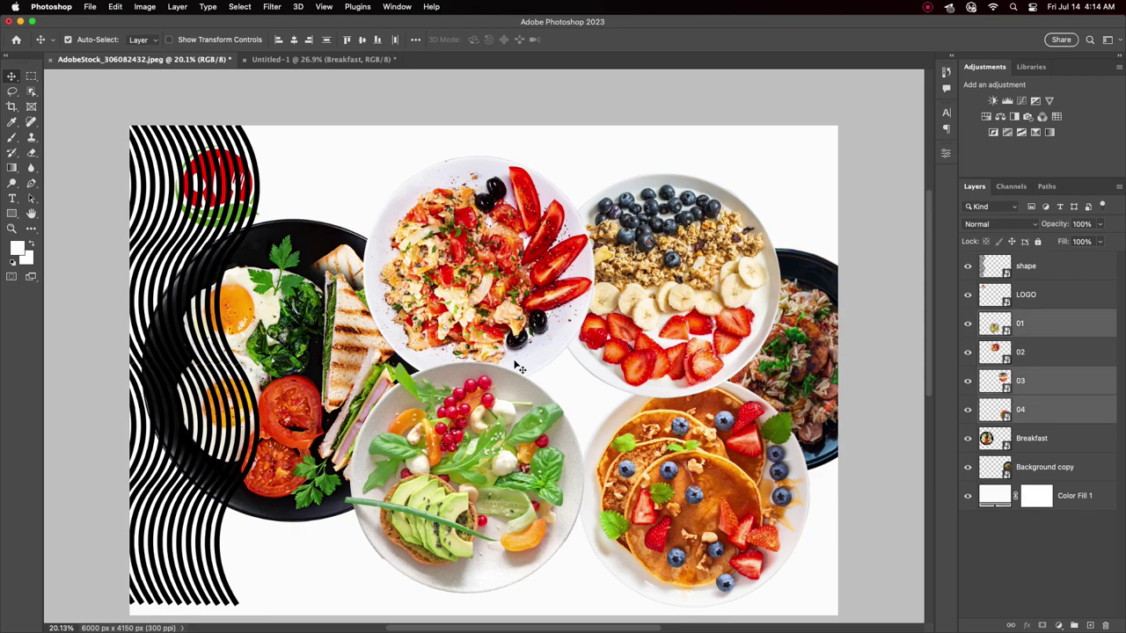
{"action": "left_click", "coordinate": [510, 278], "text": "shift"}
Copy the four plates into the poster, scale them to 30.8% and move them over the arch.
{"action": "left_click_drag", "start_coordinate": [511, 278], "coordinate": [409, 261]}
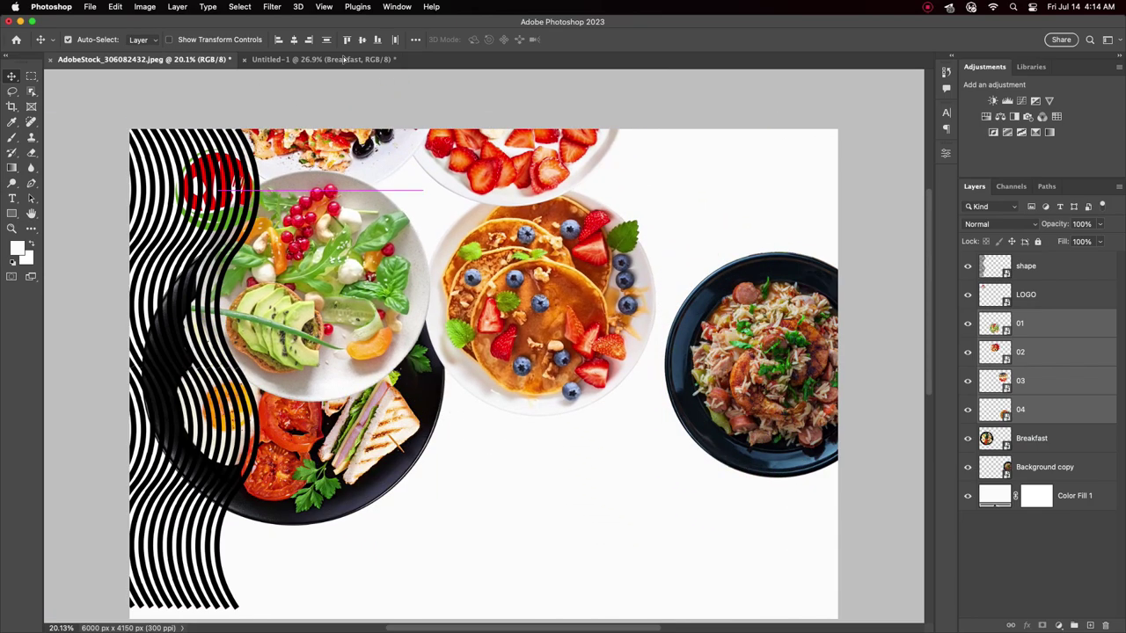
{"action": "key", "text": "ctrl+t"}
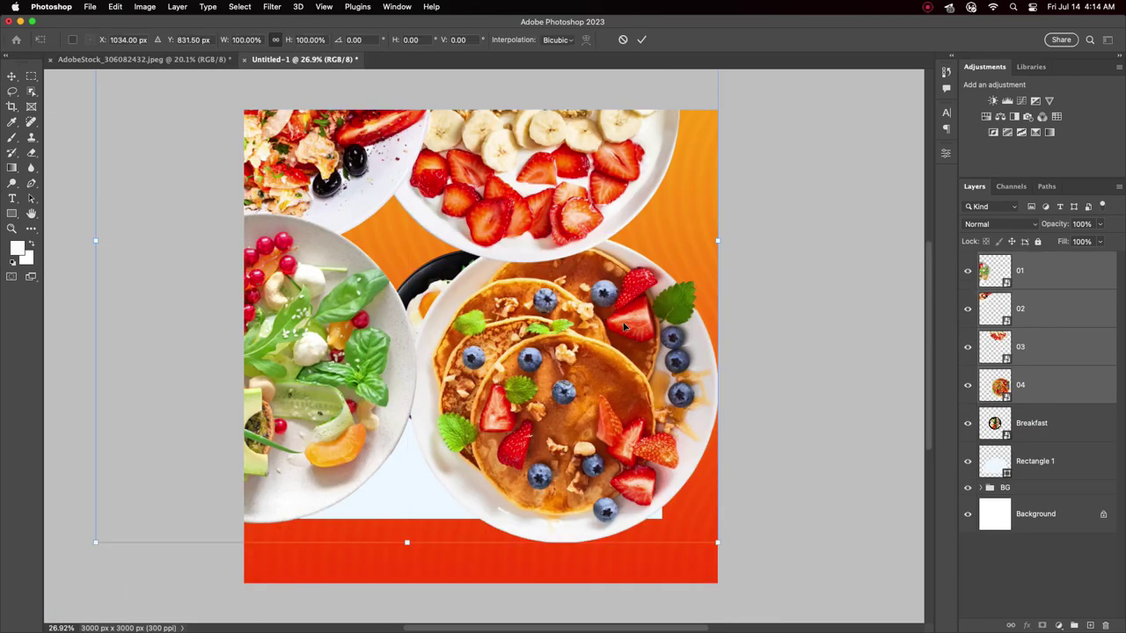
{"action": "left_click_drag", "start_coordinate": [718, 240], "coordinate": [515, 226]}
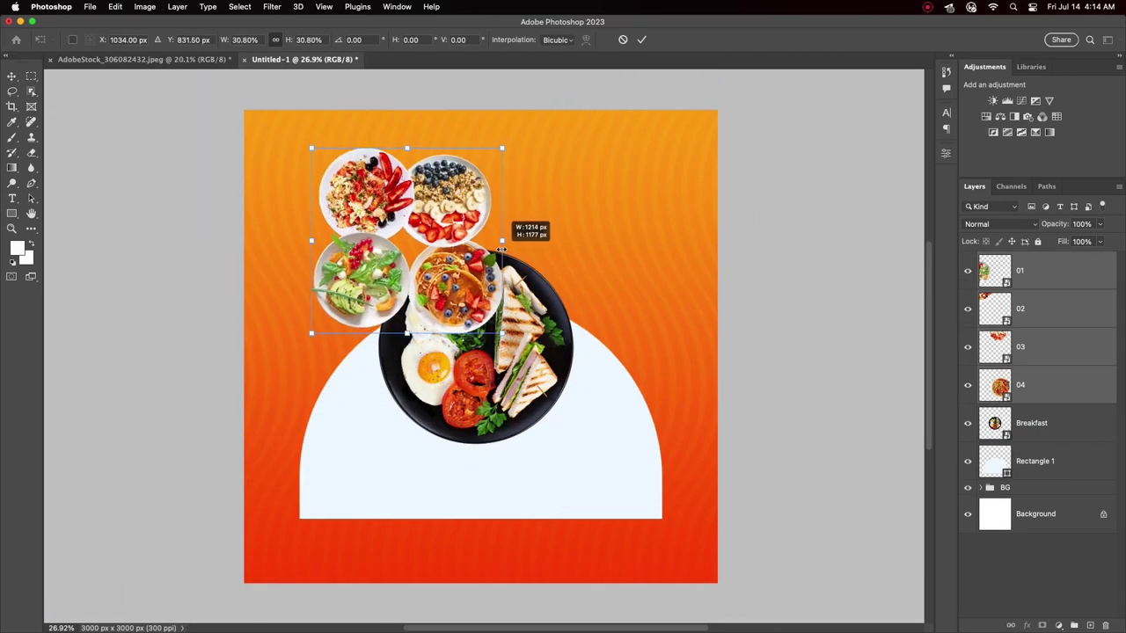
{"action": "left_click_drag", "start_coordinate": [422, 211], "coordinate": [492, 369]}
{"action": "left_click", "coordinate": [641, 40]}
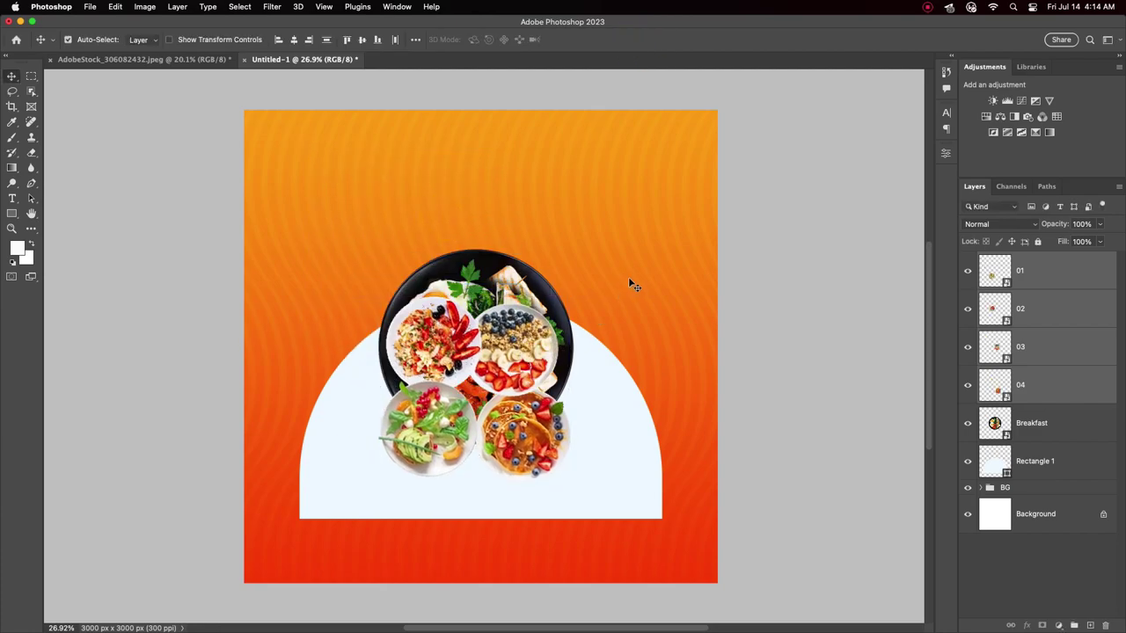
{"action": "left_click", "coordinate": [623, 302]}
{"action": "left_click_drag", "start_coordinate": [528, 428], "coordinate": [628, 463]}
Move the salad, blueberry and pancake plates down to the arch's base.
{"action": "left_click_drag", "start_coordinate": [458, 433], "coordinate": [543, 484]}
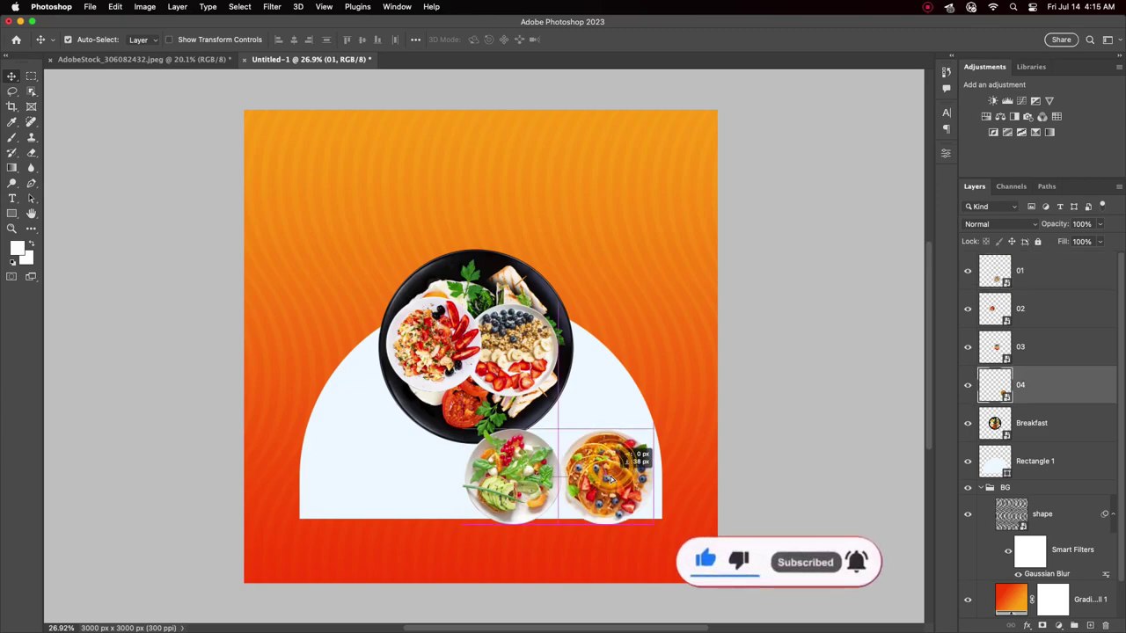
{"action": "mouse_move", "coordinate": [494, 369]}
{"action": "left_mouse_down"}
{"action": "mouse_move", "coordinate": [471, 472]}
{"action": "mouse_move", "coordinate": [391, 506]}
{"action": "mouse_move", "coordinate": [398, 519]}
{"action": "mouse_move", "coordinate": [413, 506]}
{"action": "left_mouse_up"}
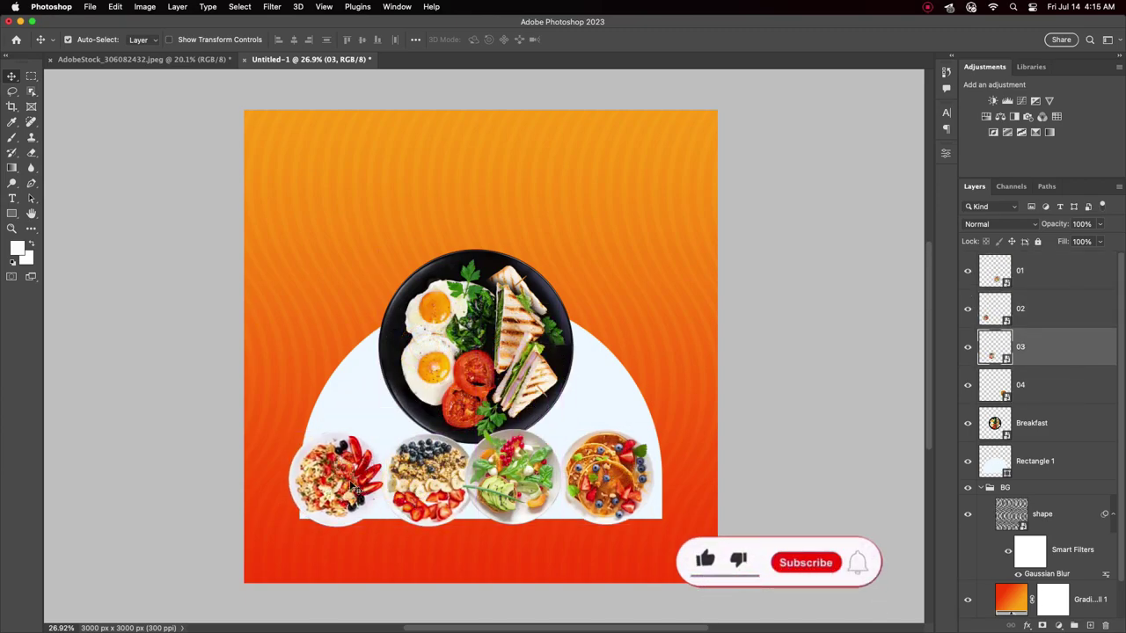
{"action": "left_click_drag", "start_coordinate": [347, 484], "coordinate": [359, 489]}
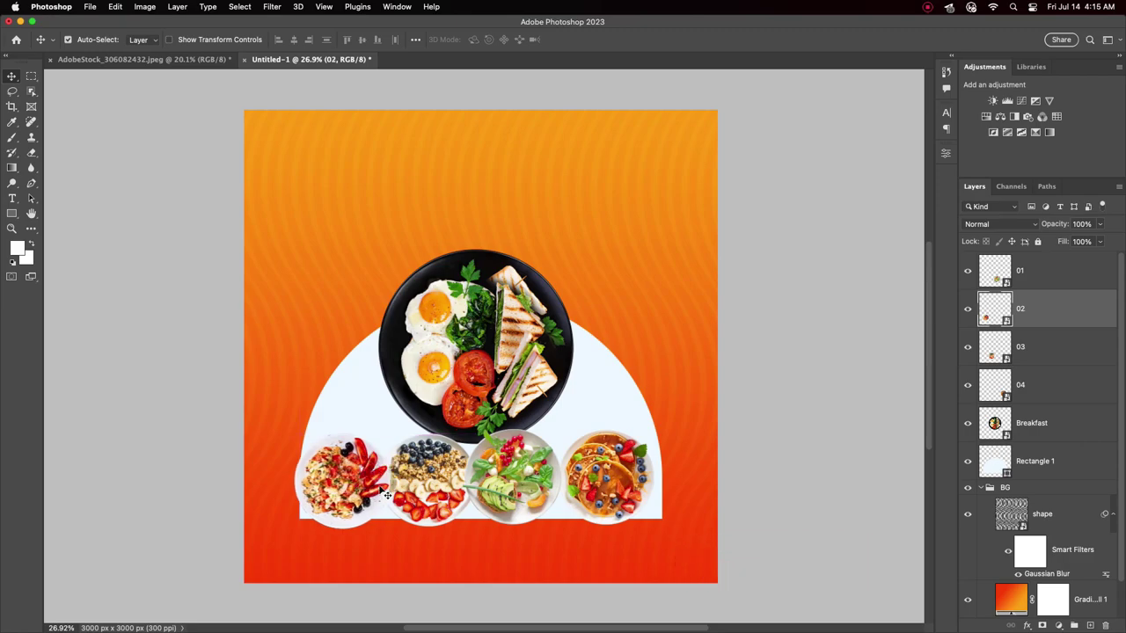
{"action": "left_click", "coordinate": [581, 490]}
{"action": "scroll", "coordinate": [514, 484], "scroll_direction": "up", "scroll_amount": 2}
{"action": "left_click_drag", "start_coordinate": [523, 487], "coordinate": [530, 487]}
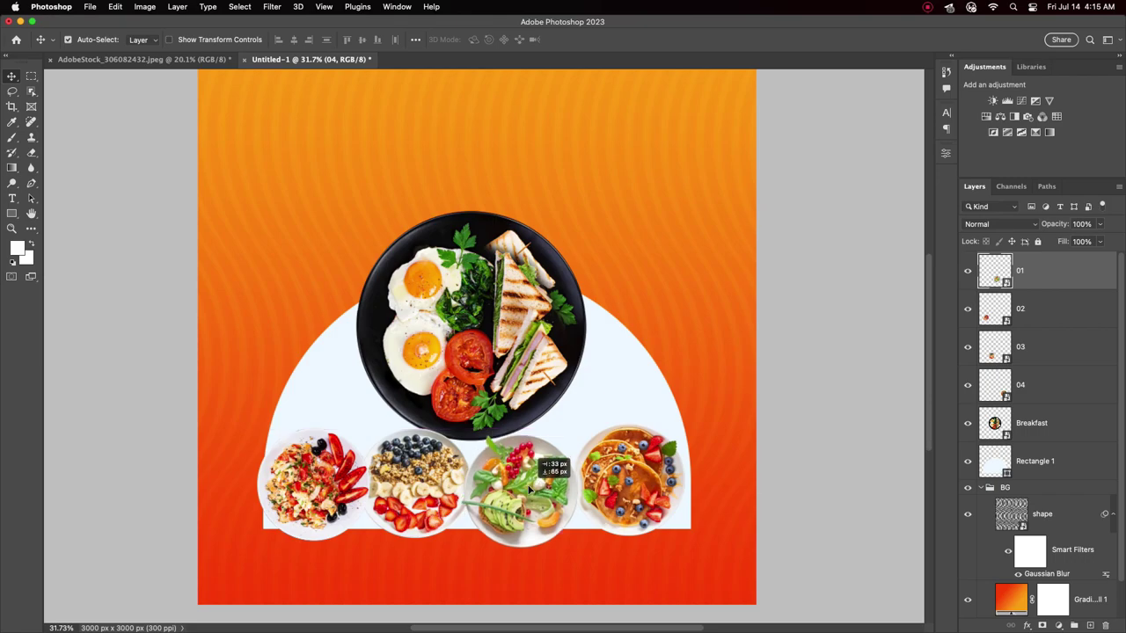
{"action": "left_click_drag", "start_coordinate": [531, 489], "coordinate": [532, 485]}
Fine-tune the plates into an even row, then check all four with a transform box.
{"action": "left_click_drag", "start_coordinate": [321, 506], "coordinate": [320, 502]}
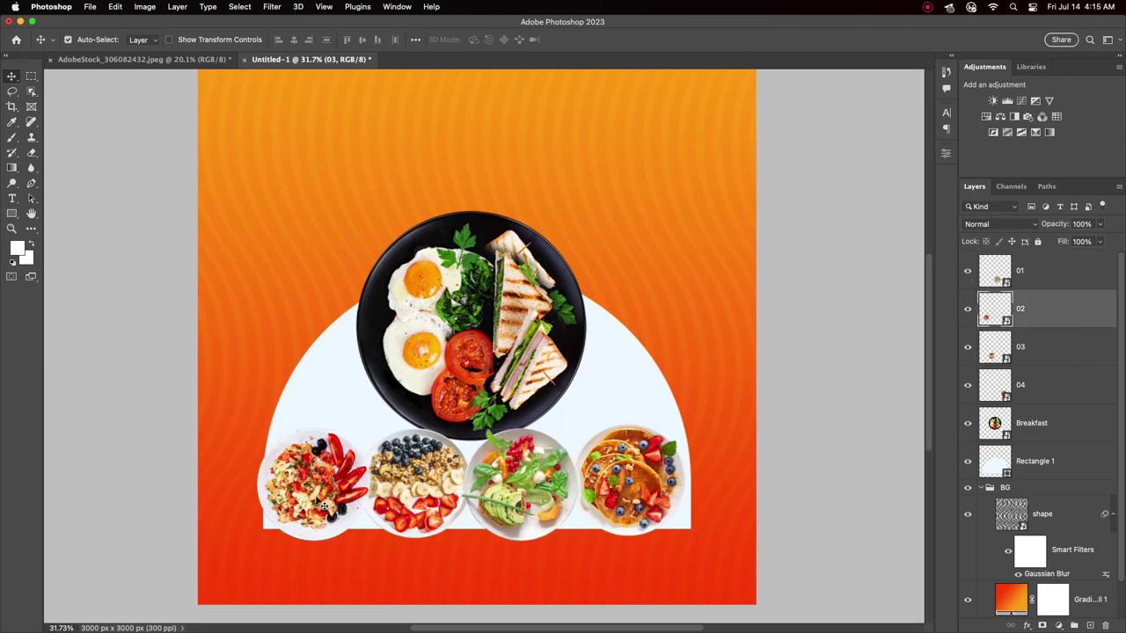
{"action": "left_click_drag", "start_coordinate": [626, 480], "coordinate": [631, 480]}
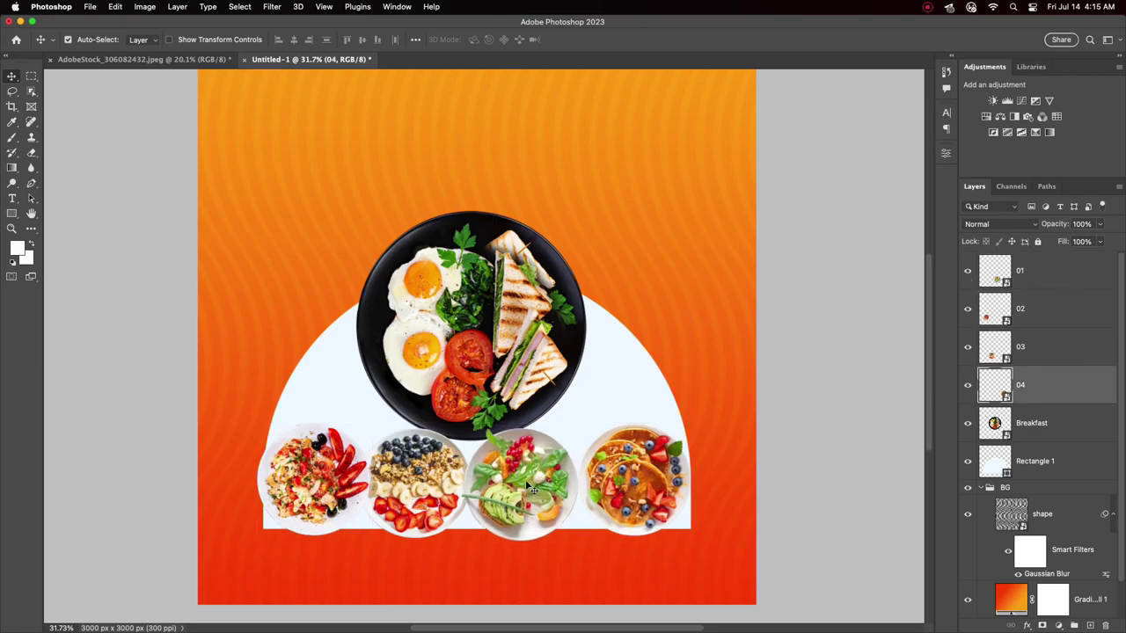
{"action": "left_click_drag", "start_coordinate": [528, 484], "coordinate": [530, 483]}
{"action": "left_click_drag", "start_coordinate": [417, 479], "coordinate": [420, 480]}
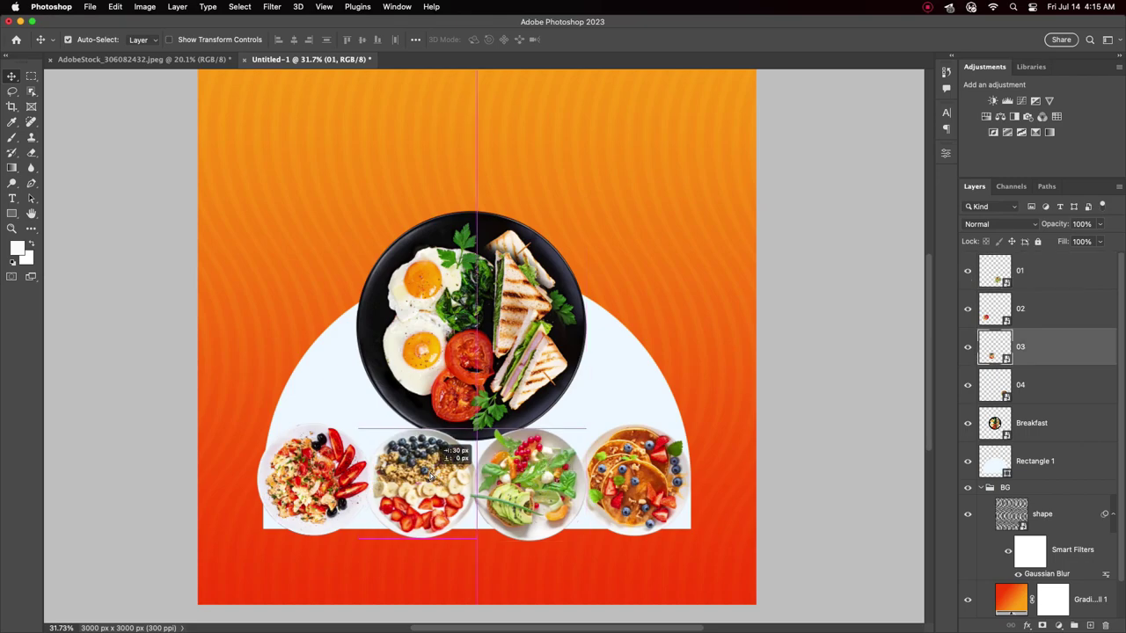
{"action": "left_click_drag", "start_coordinate": [308, 480], "coordinate": [316, 480]}
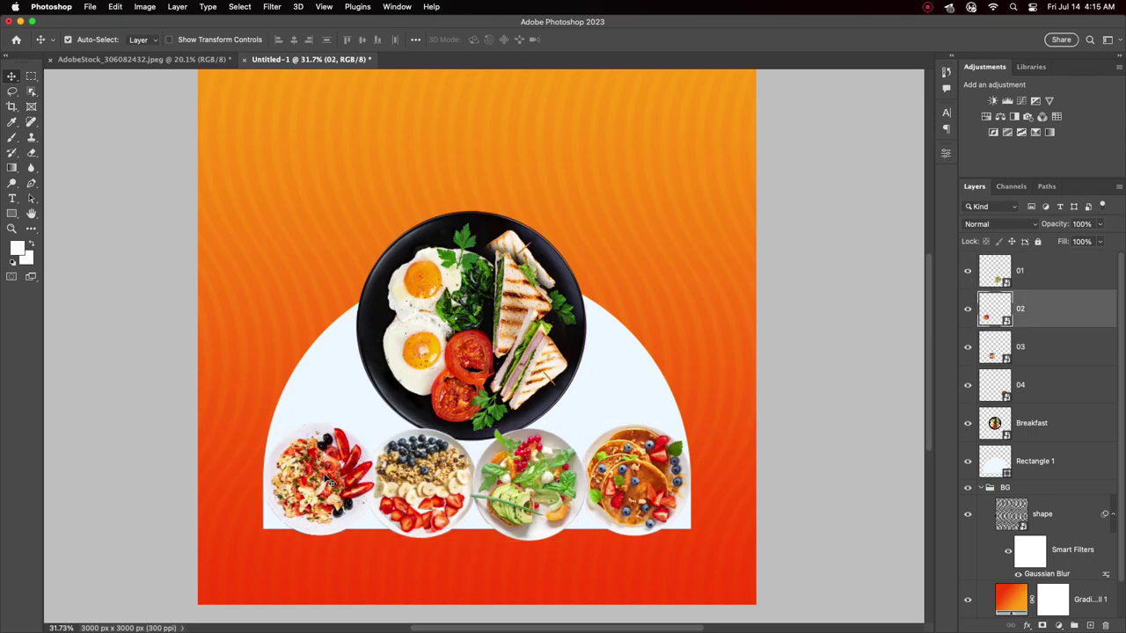
{"action": "scroll", "coordinate": [321, 477], "scroll_direction": "down", "scroll_amount": 3}
{"action": "scroll", "coordinate": [348, 474], "scroll_direction": "up", "scroll_amount": 3}
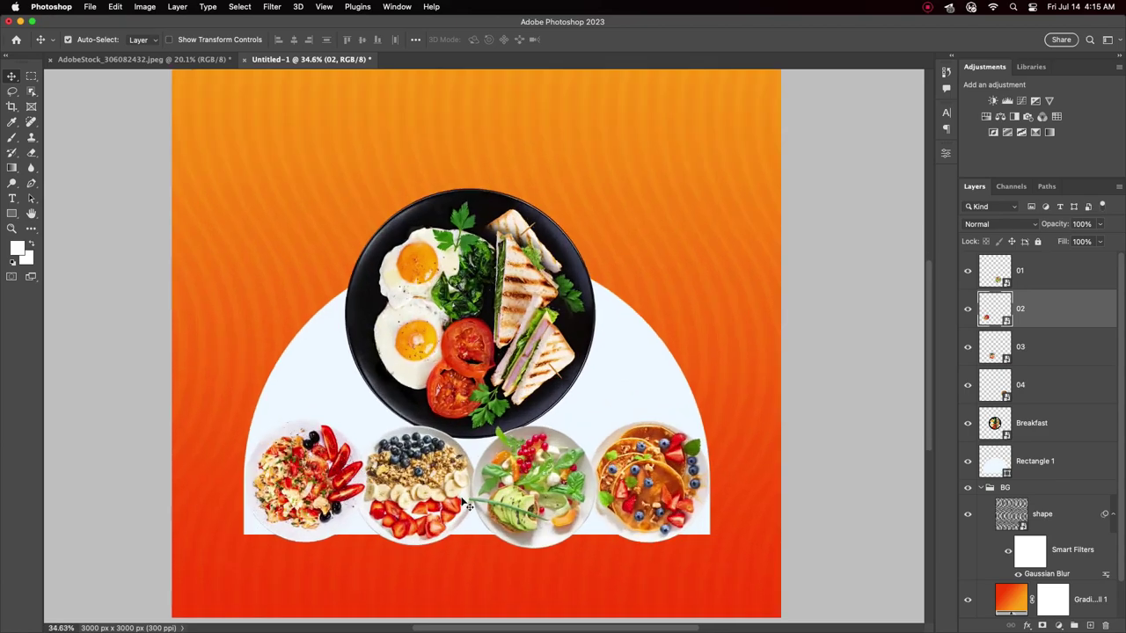
{"action": "left_click", "coordinate": [1053, 398]}
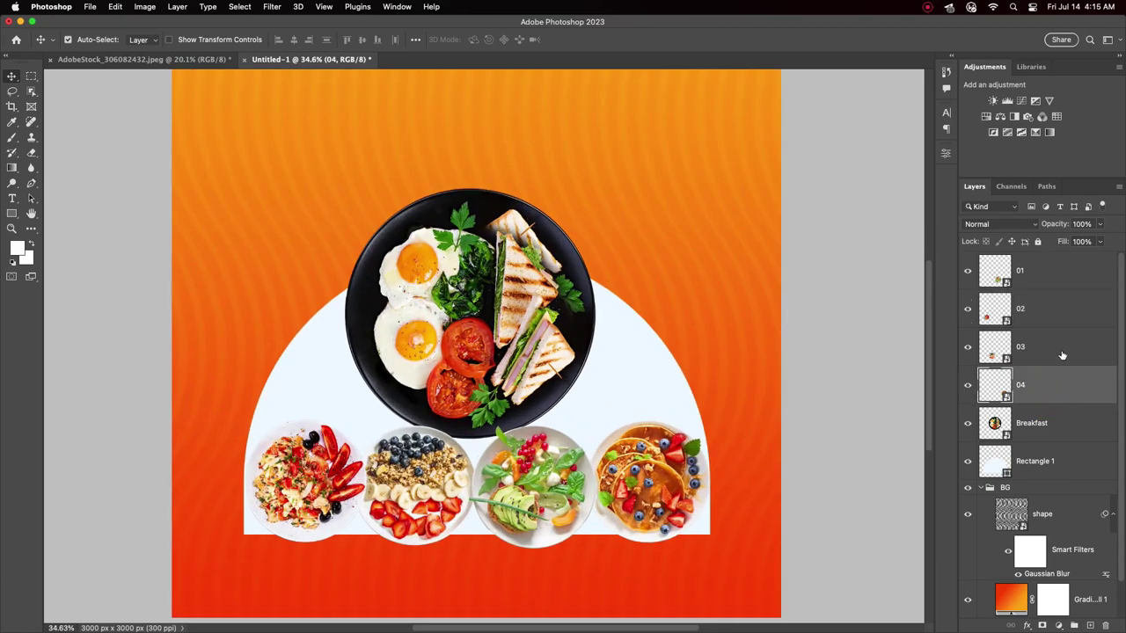
{"action": "left_click", "coordinate": [1051, 271], "text": "shift"}
{"action": "key", "text": "super+t"}
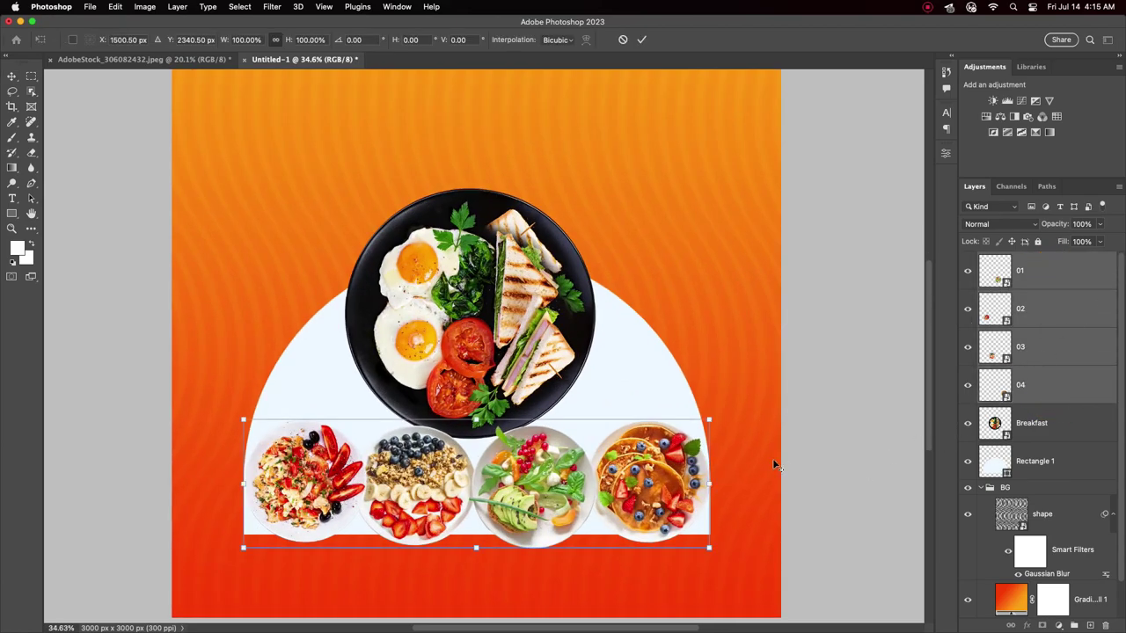
{"action": "left_click", "coordinate": [644, 40]}
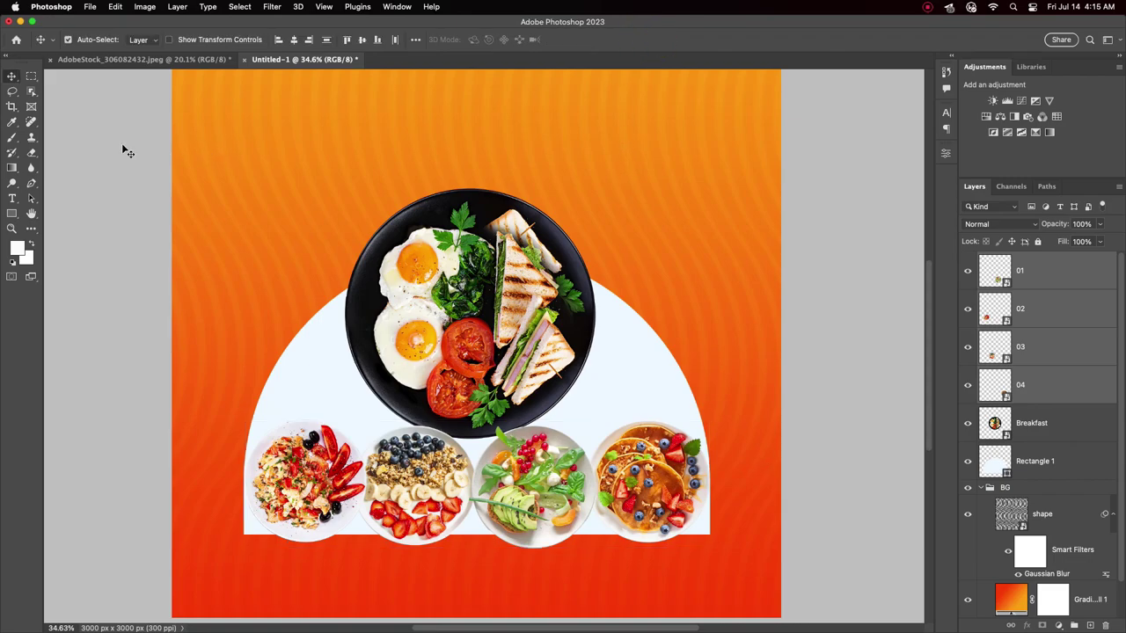
Show the rulers and add a horizontal guide at about 2658 px, just below the plates.
{"action": "key", "text": "super+r"}
{"action": "scroll", "coordinate": [272, 279], "scroll_direction": "down", "scroll_amount": 3}
{"action": "scroll", "coordinate": [290, 279], "scroll_direction": "up", "scroll_amount": 1}
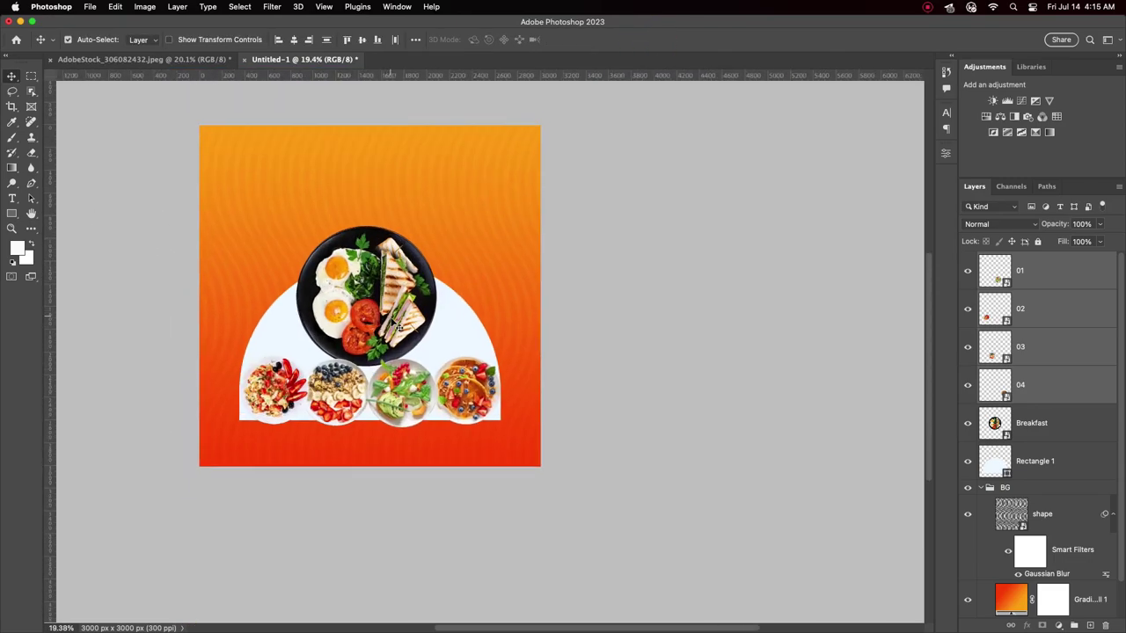
{"action": "mouse_move", "coordinate": [311, 78]}
{"action": "left_mouse_down"}
{"action": "mouse_move", "coordinate": [376, 480]}
{"action": "mouse_move", "coordinate": [337, 459]}
{"action": "left_mouse_up"}
{"action": "scroll", "coordinate": [380, 482], "scroll_direction": "up", "scroll_amount": 3}
{"action": "left_click", "coordinate": [673, 448]}
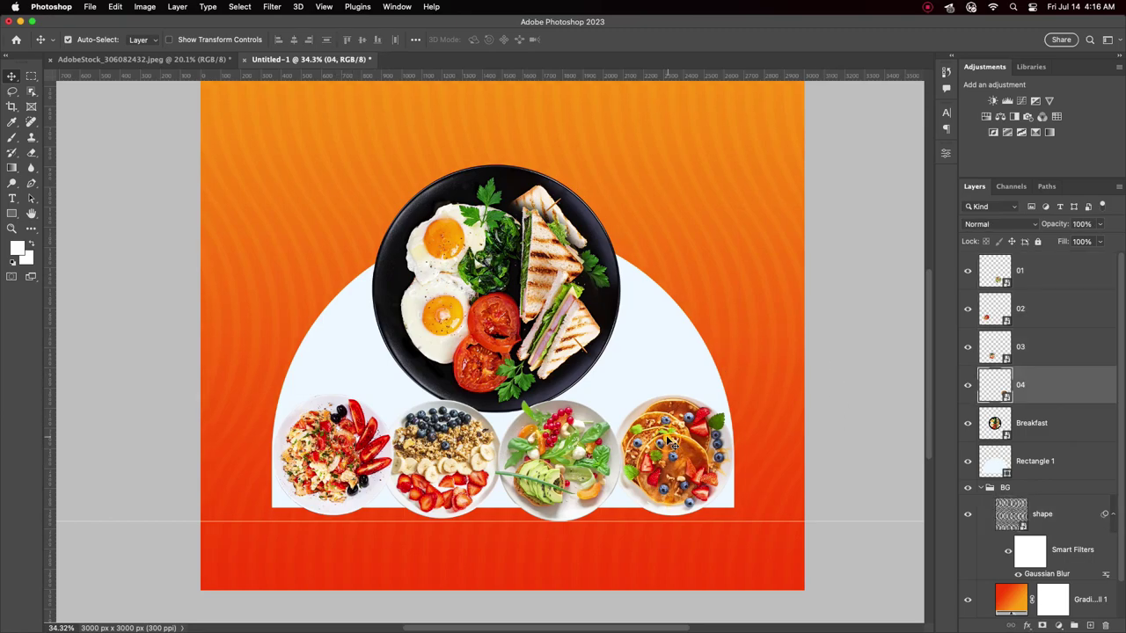
Nudge the left fruit-salad plate slightly down.
{"action": "left_click", "coordinate": [439, 444]}
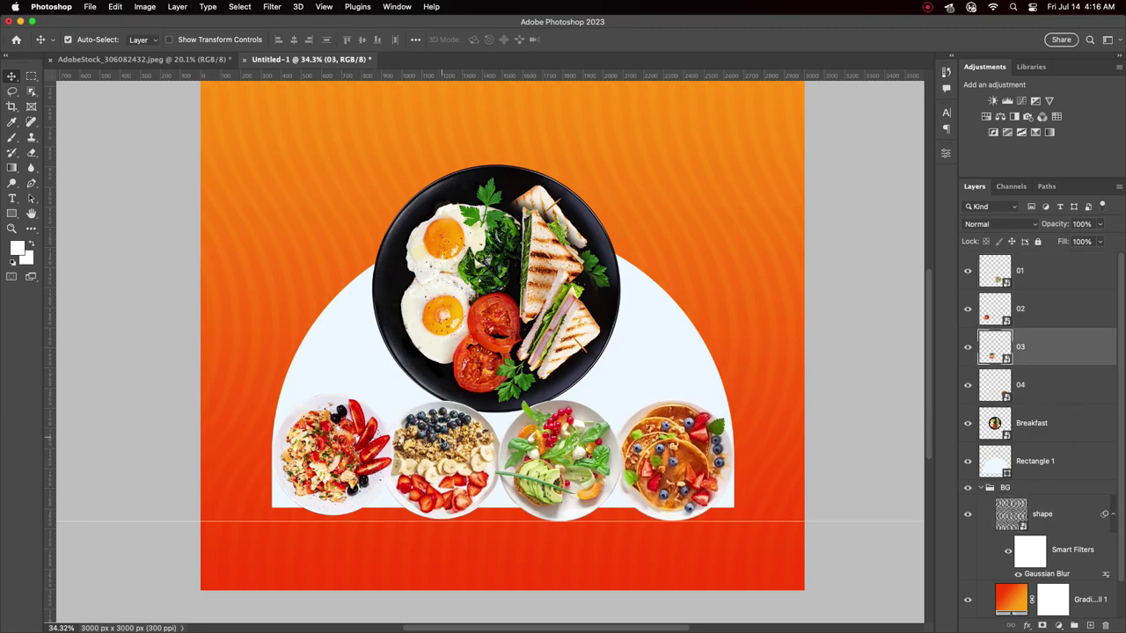
{"action": "left_click", "coordinate": [323, 442]}
{"action": "left_click_drag", "start_coordinate": [324, 442], "coordinate": [324, 455]}
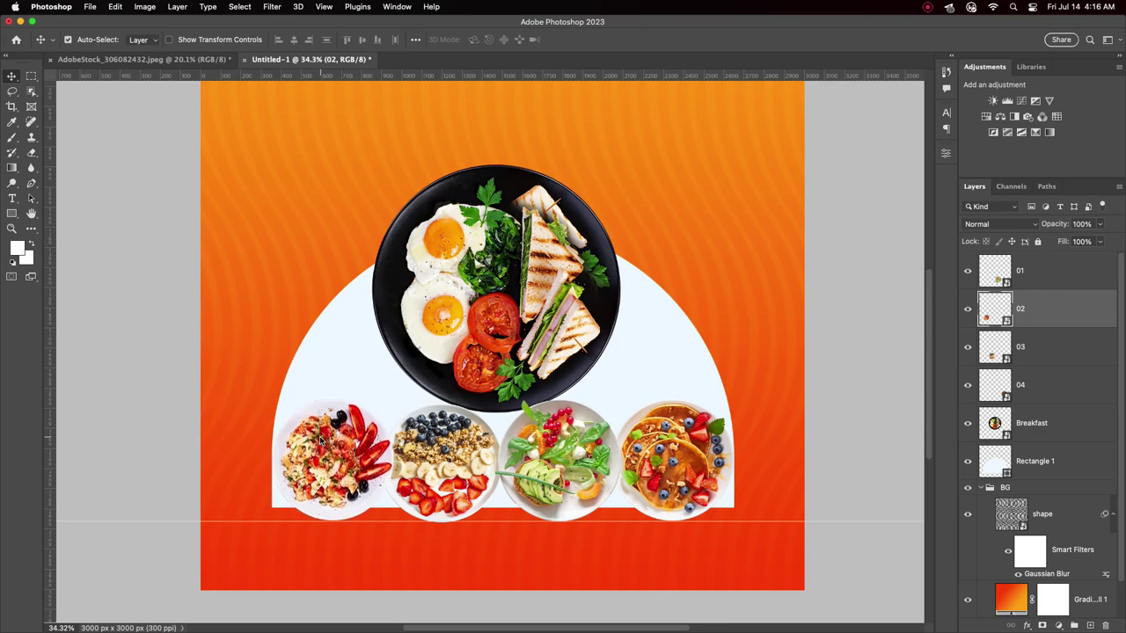
{"action": "left_click", "coordinate": [677, 475]}
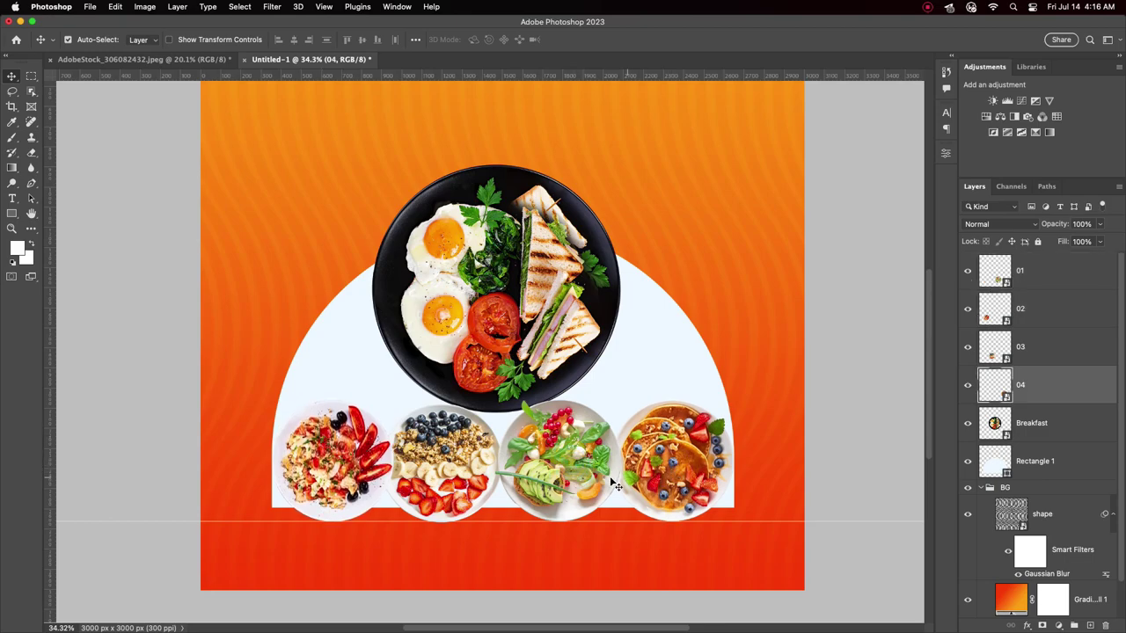
Scale the four small bowl layers together to about 108%.
{"action": "left_click", "coordinate": [1054, 281], "text": "shift"}
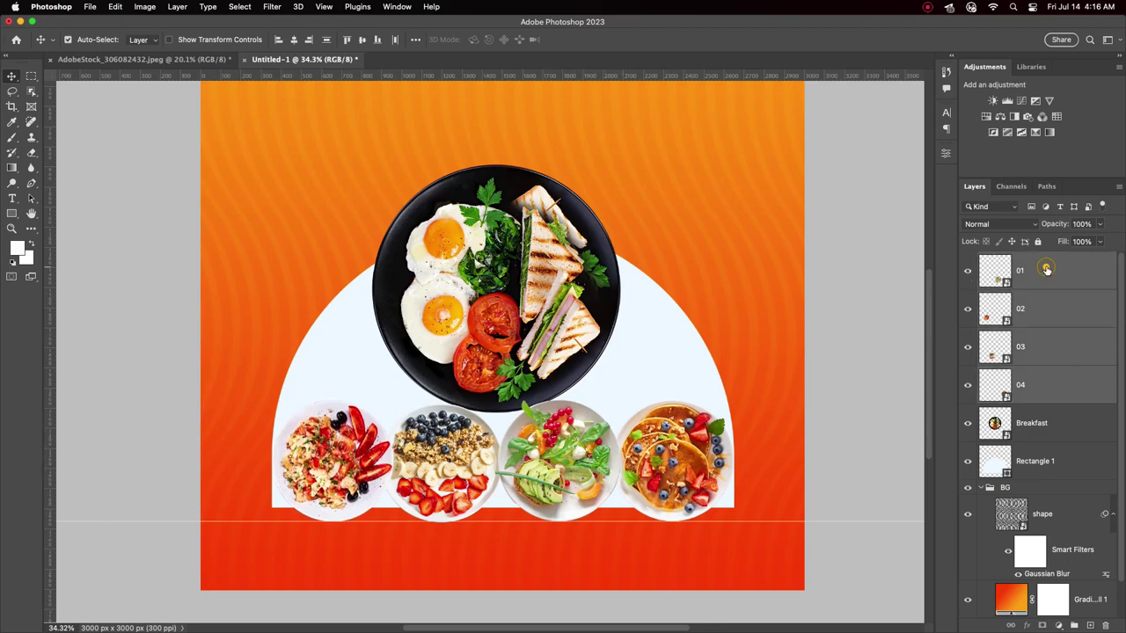
{"action": "key", "text": "ctrl+t"}
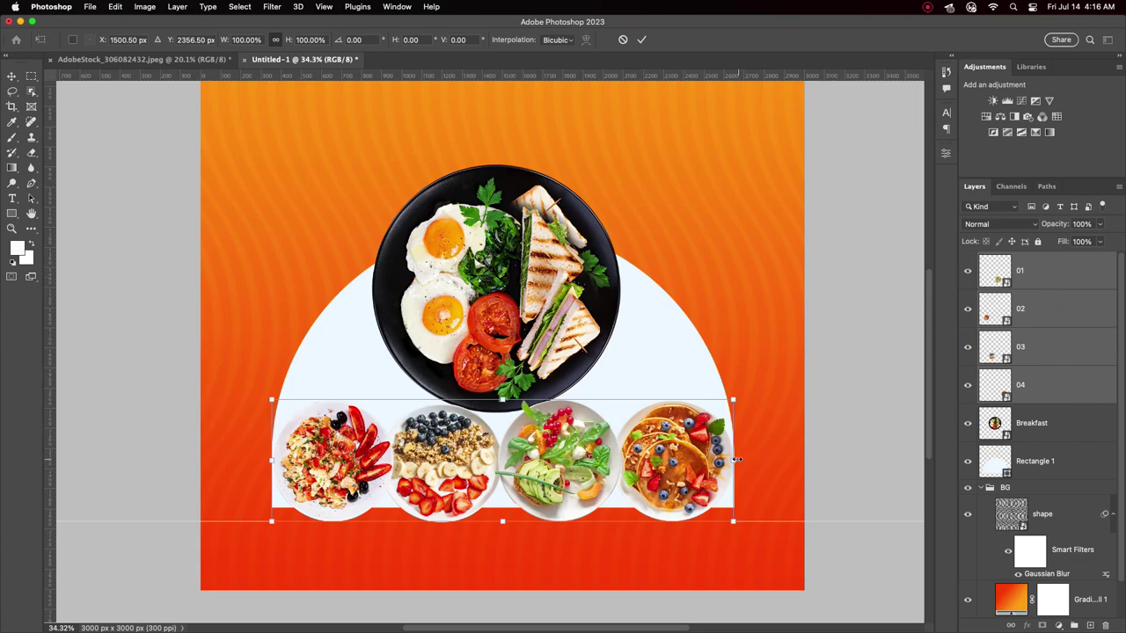
{"action": "left_click_drag", "start_coordinate": [735, 459], "coordinate": [754, 459]}
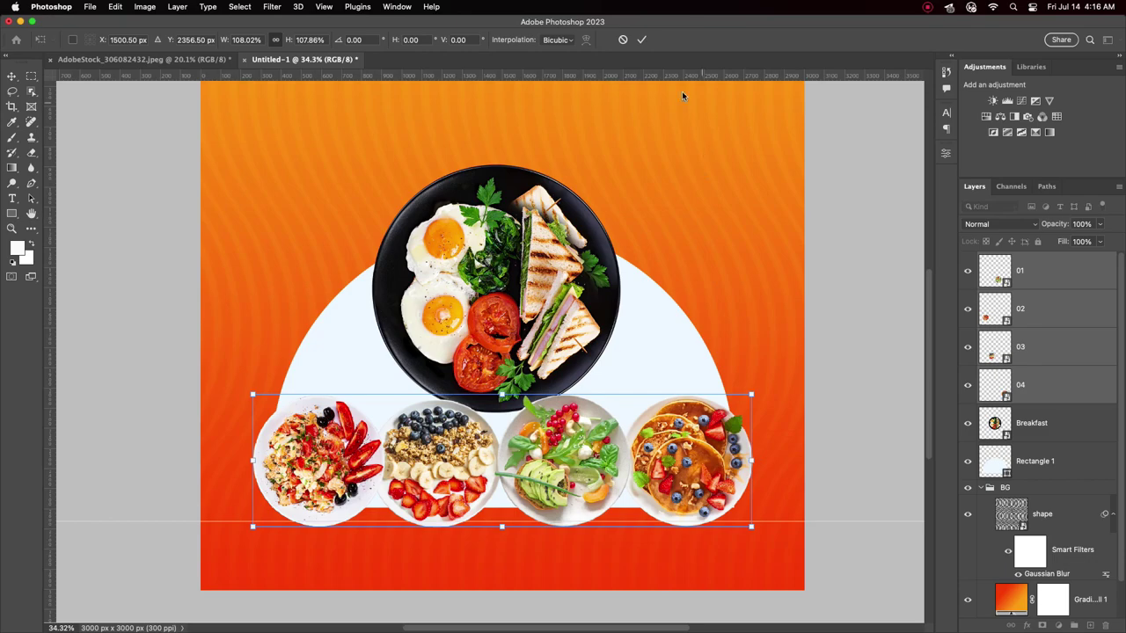
{"action": "left_click", "coordinate": [640, 39]}
{"action": "key", "text": "ctrl+0"}
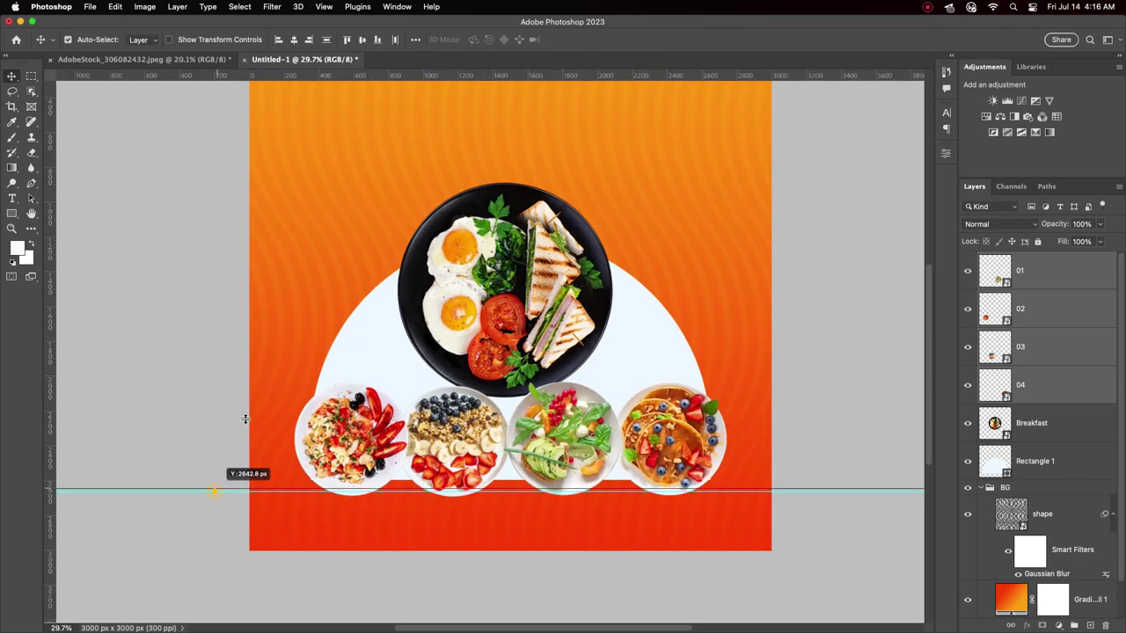
{"action": "scroll", "coordinate": [461, 284], "scroll_direction": "down", "scroll_amount": 2}
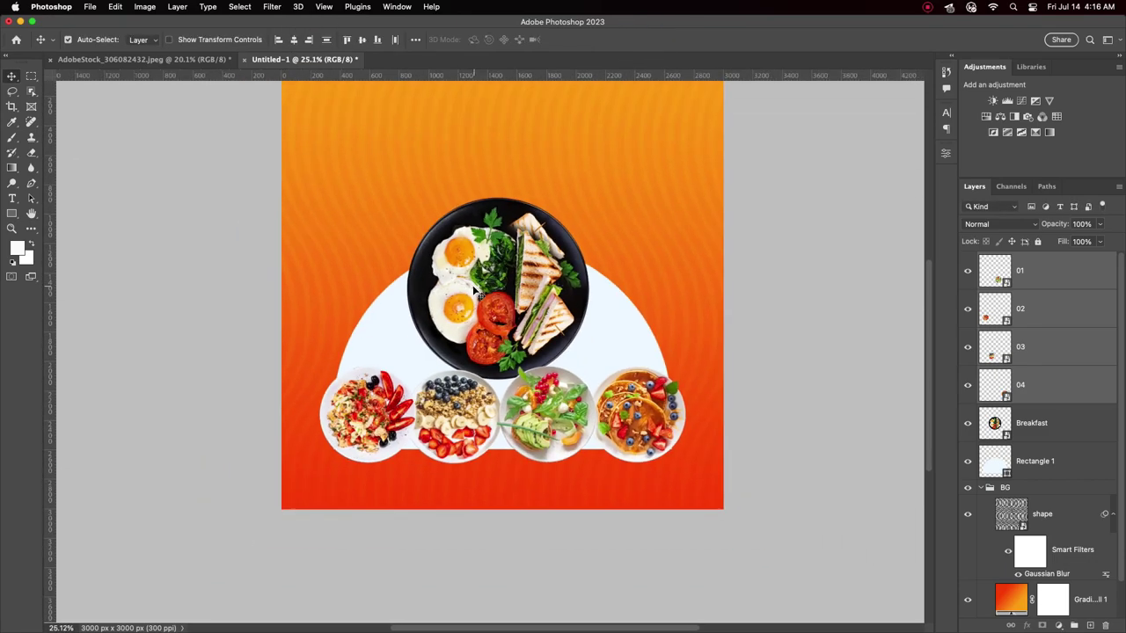
{"action": "left_click", "coordinate": [1069, 384]}
Turn on a soft drop shadow for the layer 04 bowl with 40 px distance.
{"action": "double_click", "coordinate": [1065, 388]}
{"action": "left_click_drag", "start_coordinate": [563, 181], "coordinate": [829, 202]}
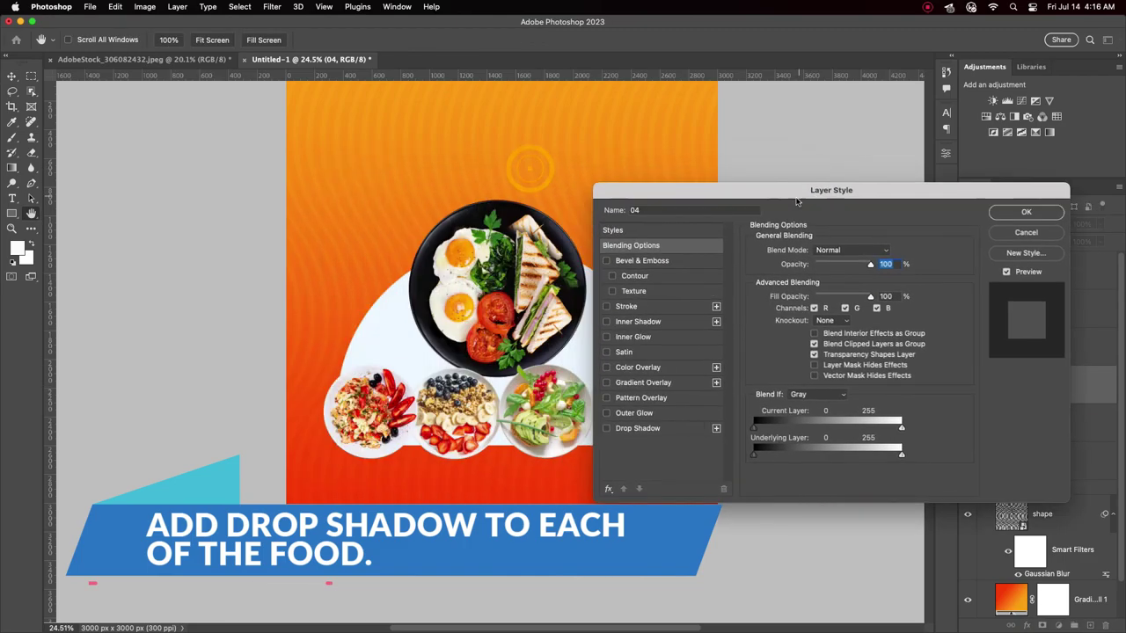
{"action": "left_click", "coordinate": [633, 428]}
{"action": "left_click_drag", "start_coordinate": [693, 220], "coordinate": [831, 237]}
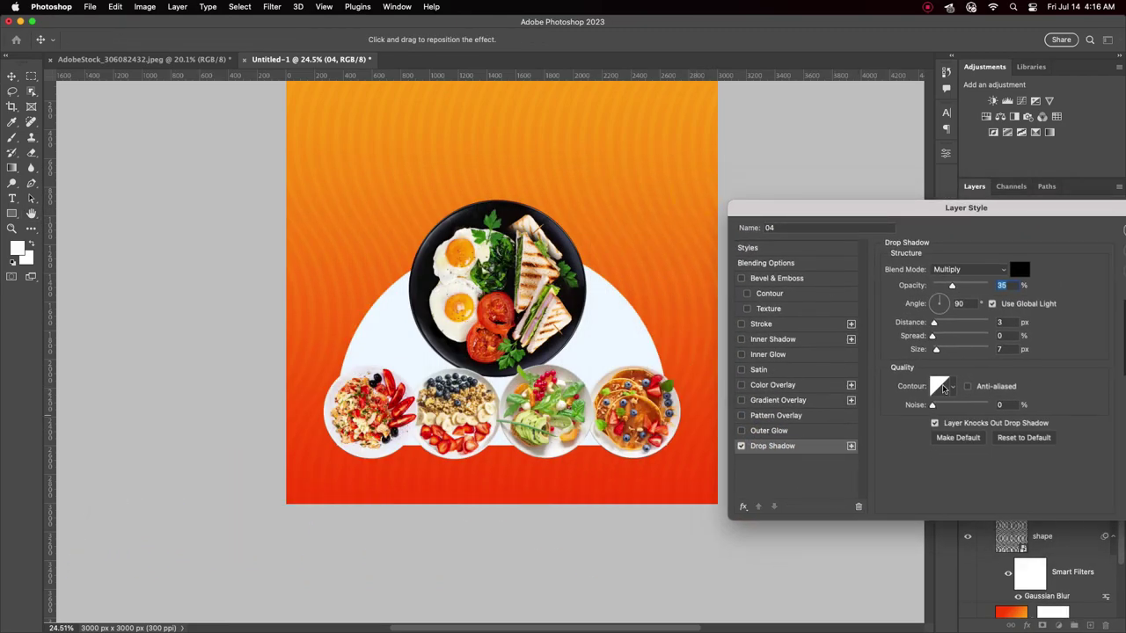
{"action": "left_click_drag", "start_coordinate": [936, 349], "coordinate": [947, 349]}
{"action": "left_click_drag", "start_coordinate": [669, 412], "coordinate": [673, 425]}
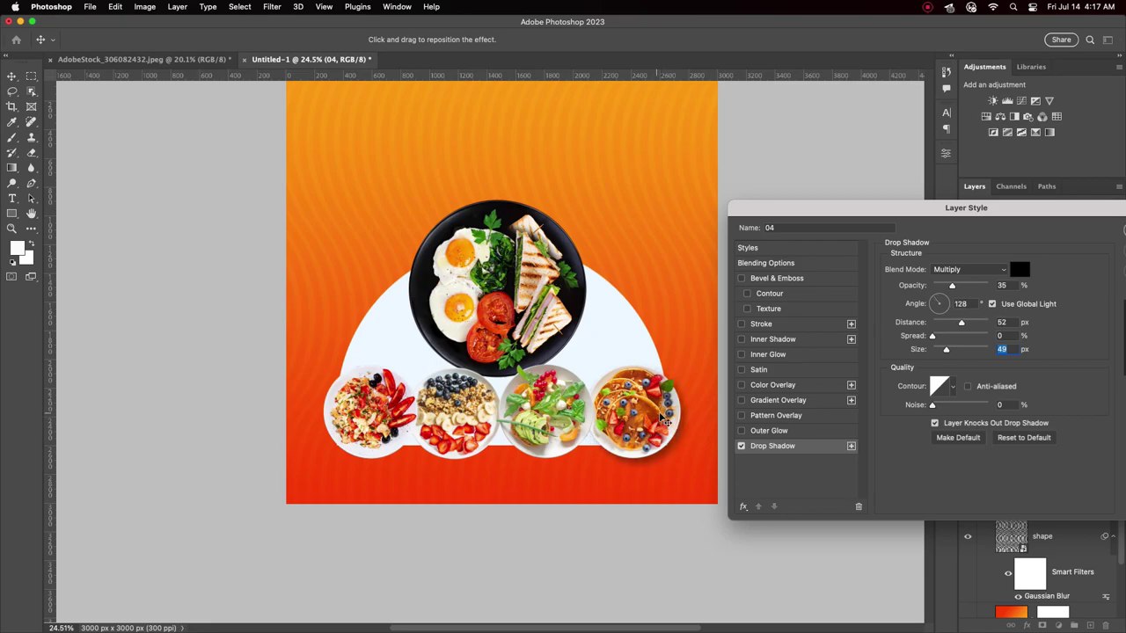
{"action": "left_click_drag", "start_coordinate": [915, 208], "coordinate": [896, 205]}
{"action": "left_click_drag", "start_coordinate": [943, 318], "coordinate": [936, 346]}
{"action": "type", "text": "92"}
Colour layer 04's shadow dark red, sampled from the poster, and apply it.
{"action": "left_click", "coordinate": [1002, 266]}
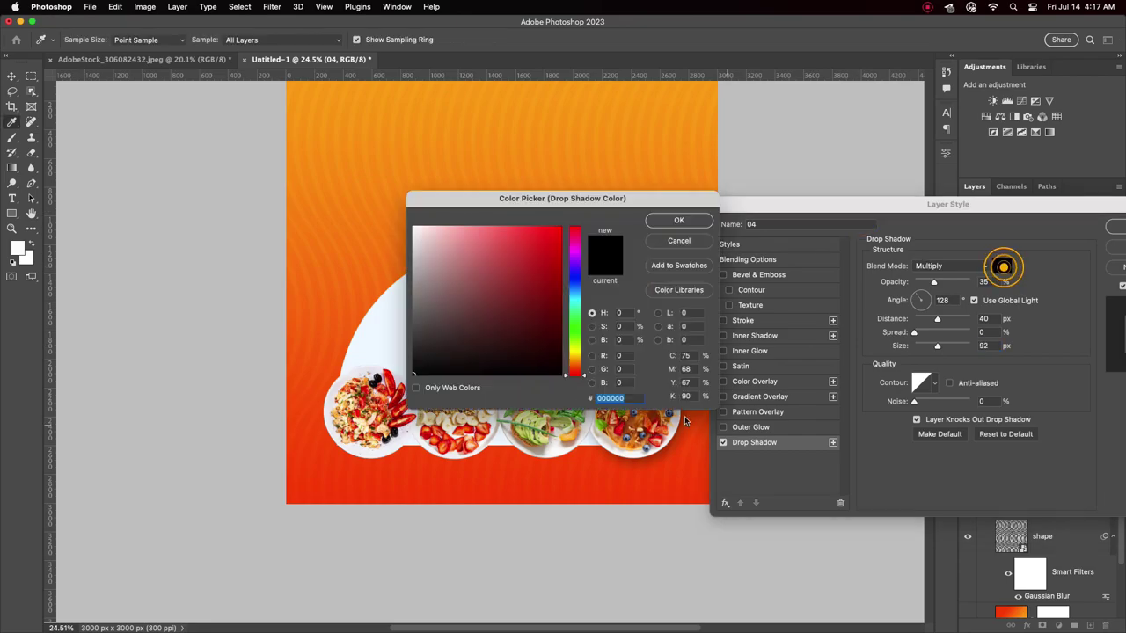
{"action": "left_click", "coordinate": [587, 483]}
{"action": "left_click", "coordinate": [561, 305]}
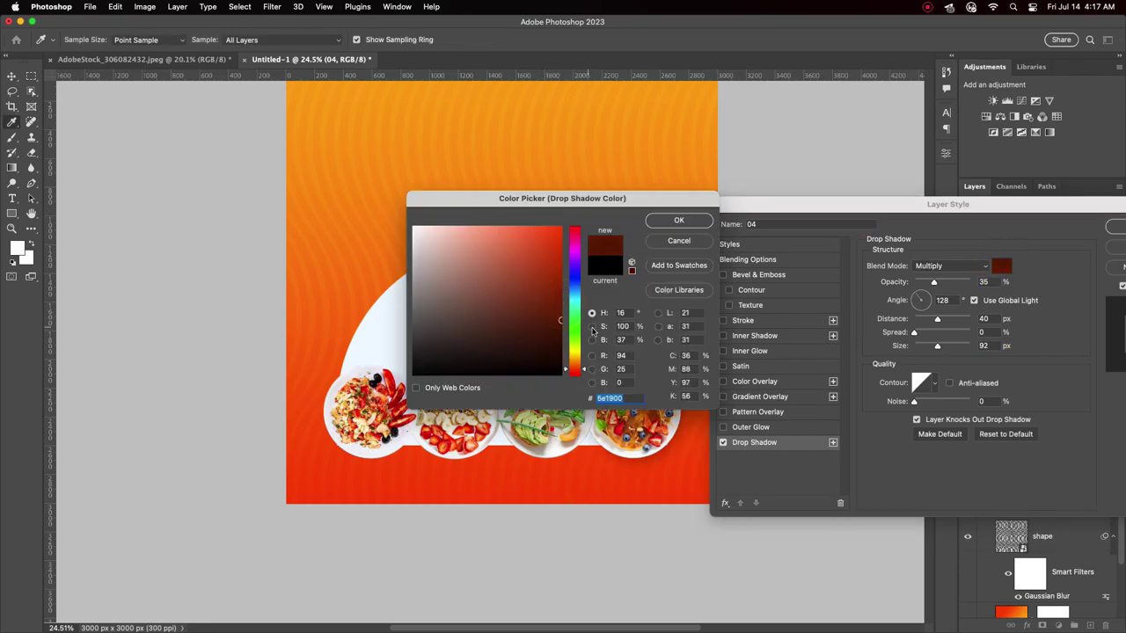
{"action": "left_click", "coordinate": [679, 220]}
{"action": "left_click", "coordinate": [1113, 227]}
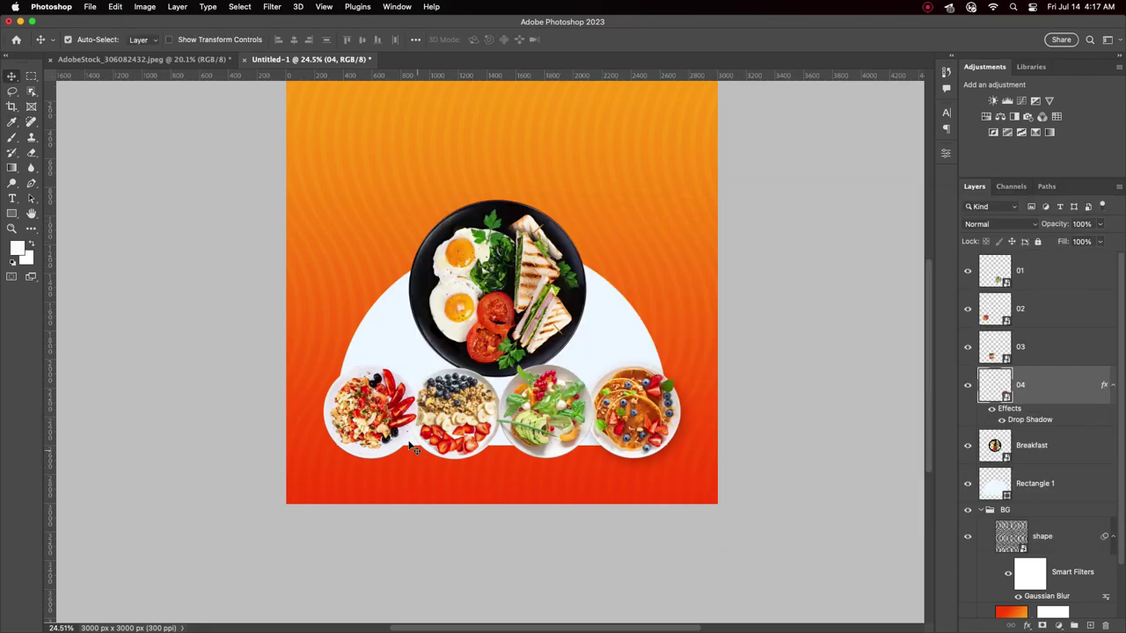
{"action": "double_click", "coordinate": [1064, 310]}
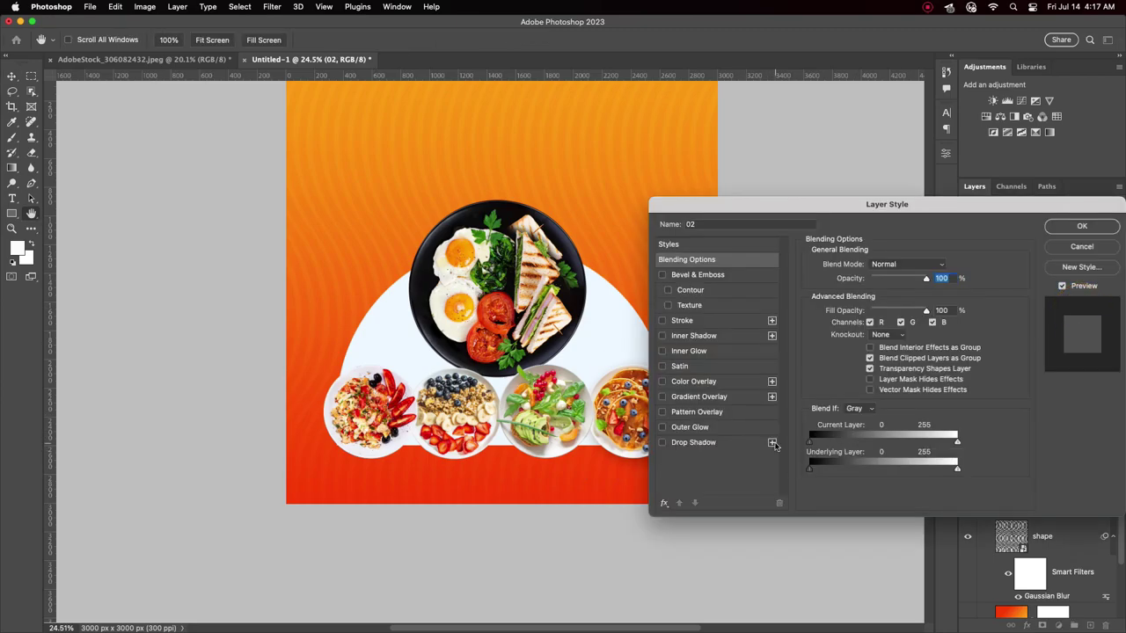
Add drop shadows to bowl layers 02 (62 px distance) and 03.
{"action": "left_click", "coordinate": [773, 443]}
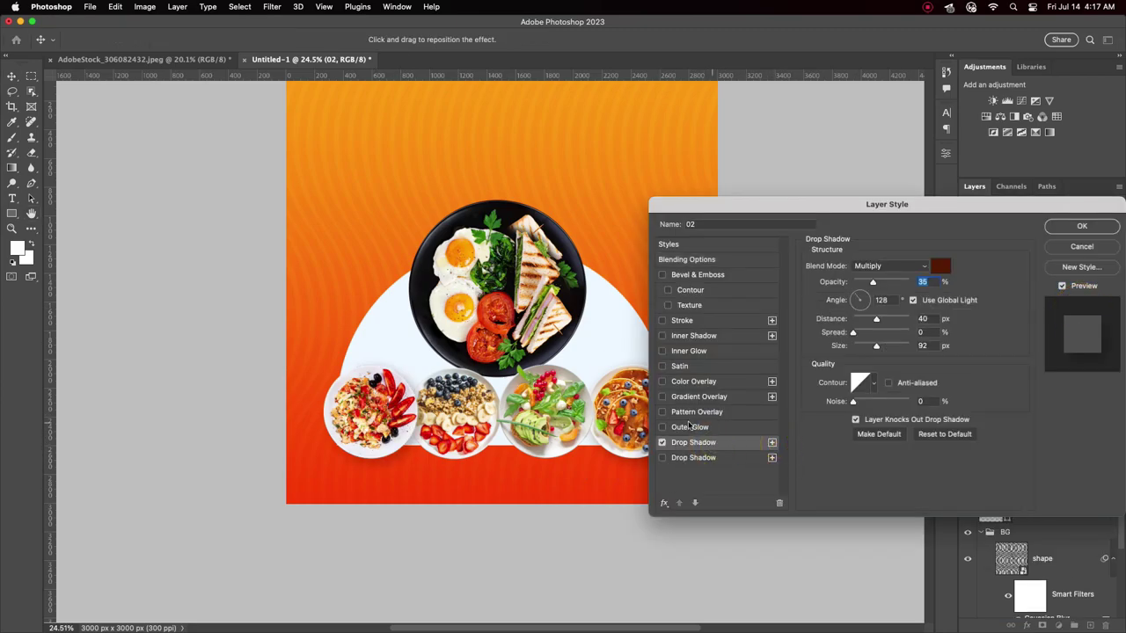
{"action": "left_click_drag", "start_coordinate": [385, 408], "coordinate": [373, 405]}
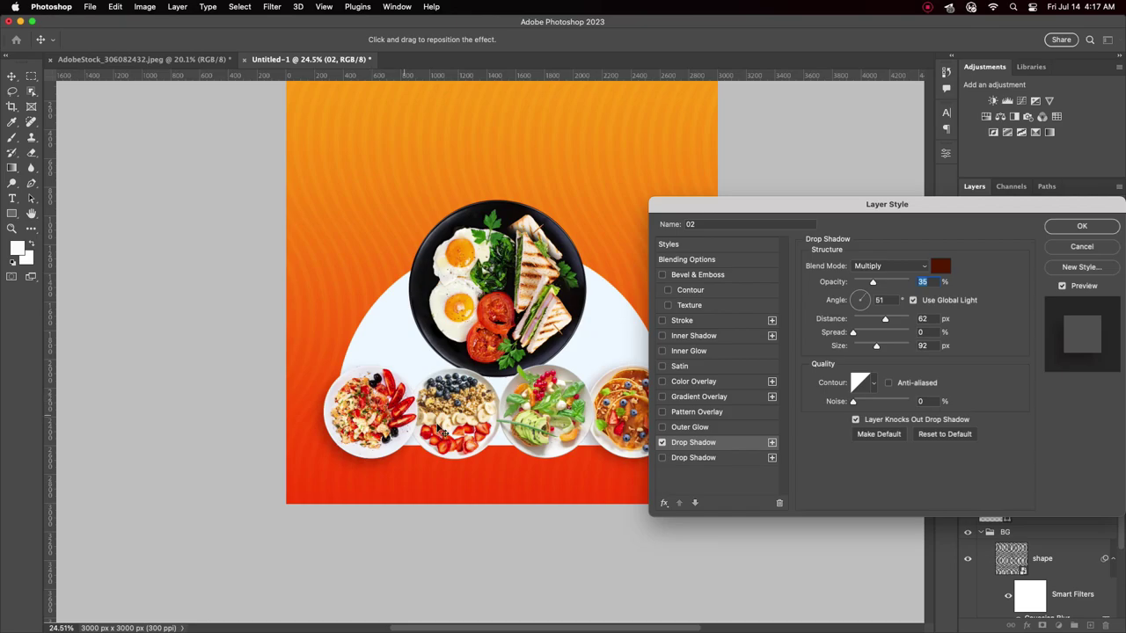
{"action": "left_click", "coordinate": [1081, 227]}
{"action": "double_click", "coordinate": [1061, 364]}
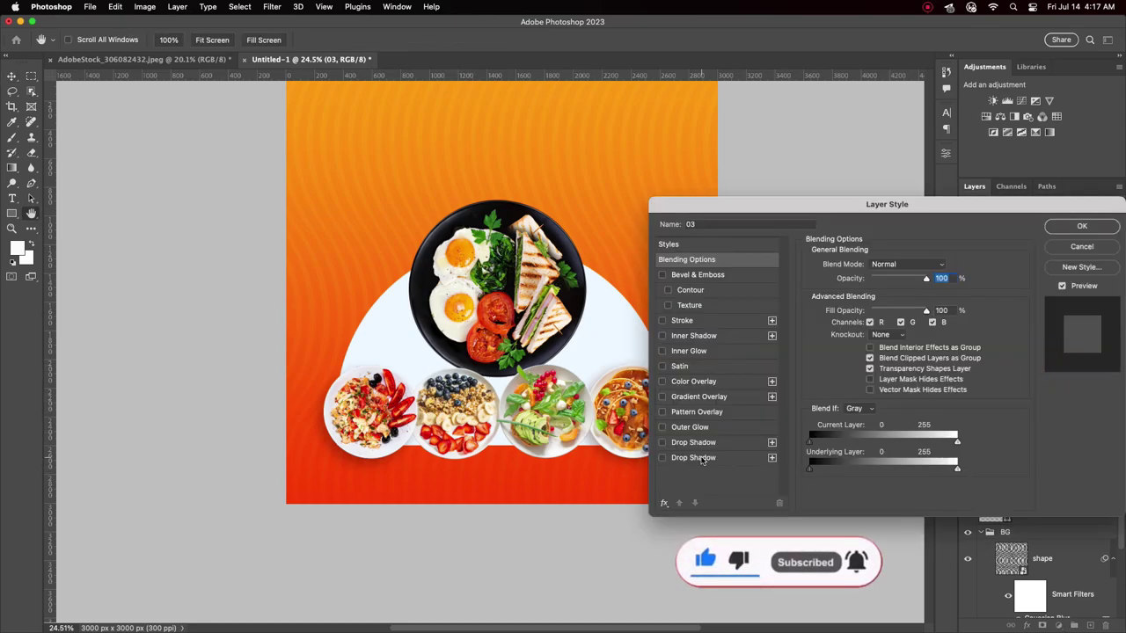
{"action": "left_click", "coordinate": [772, 458]}
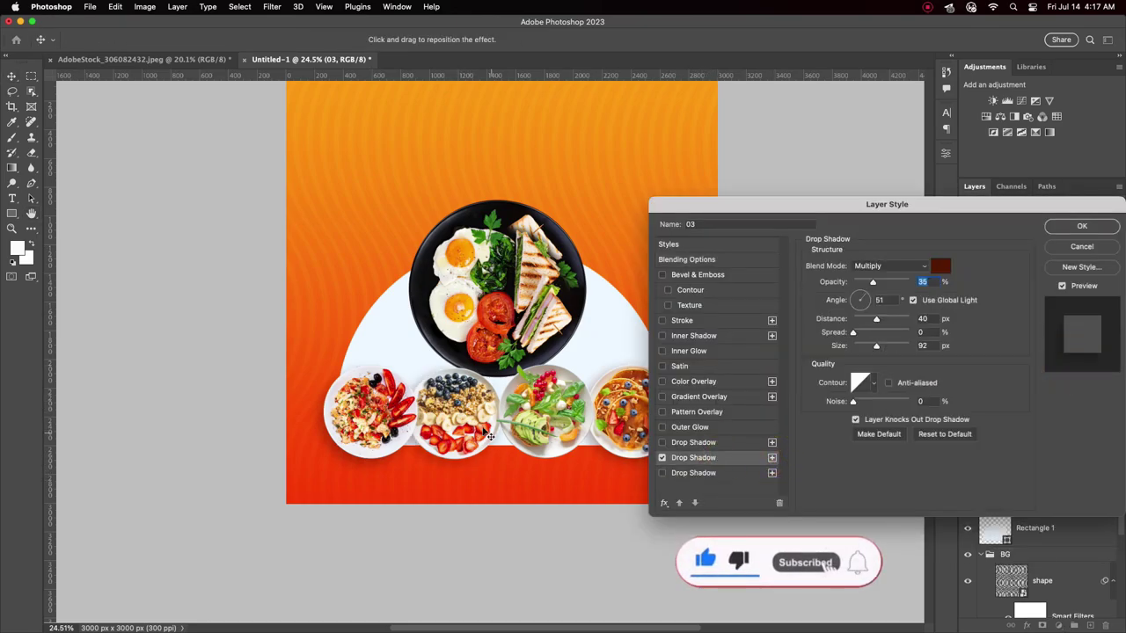
{"action": "left_click", "coordinate": [1082, 226]}
Add a drop shadow to bowl layer 01 and fit the whole poster in view.
{"action": "double_click", "coordinate": [1052, 270]}
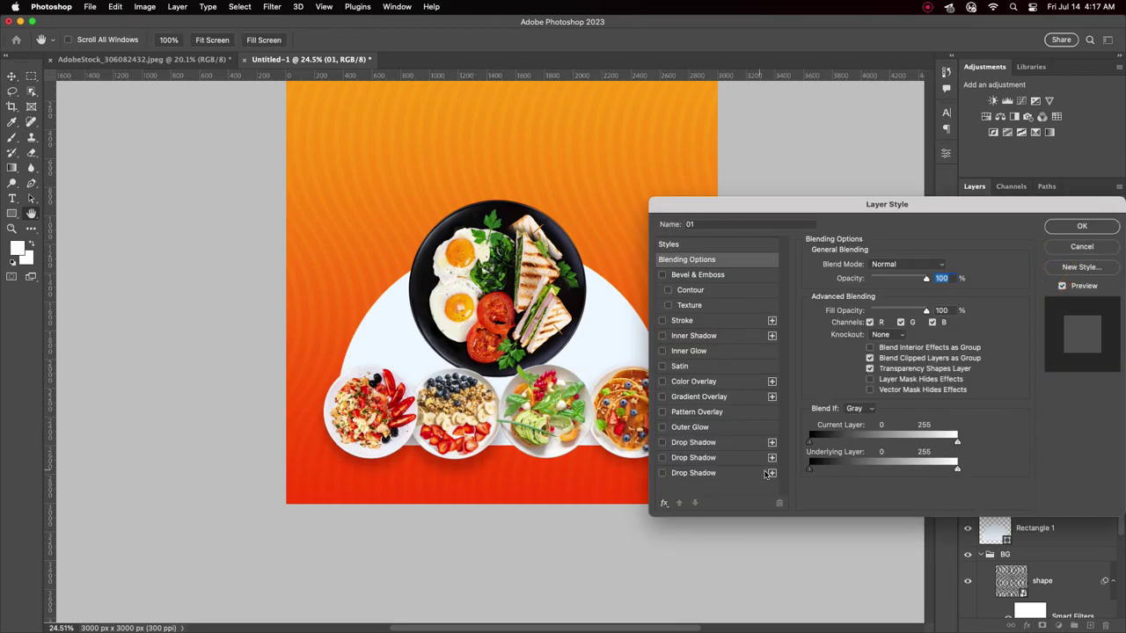
{"action": "left_click", "coordinate": [771, 473]}
{"action": "left_click_drag", "start_coordinate": [580, 433], "coordinate": [581, 431]}
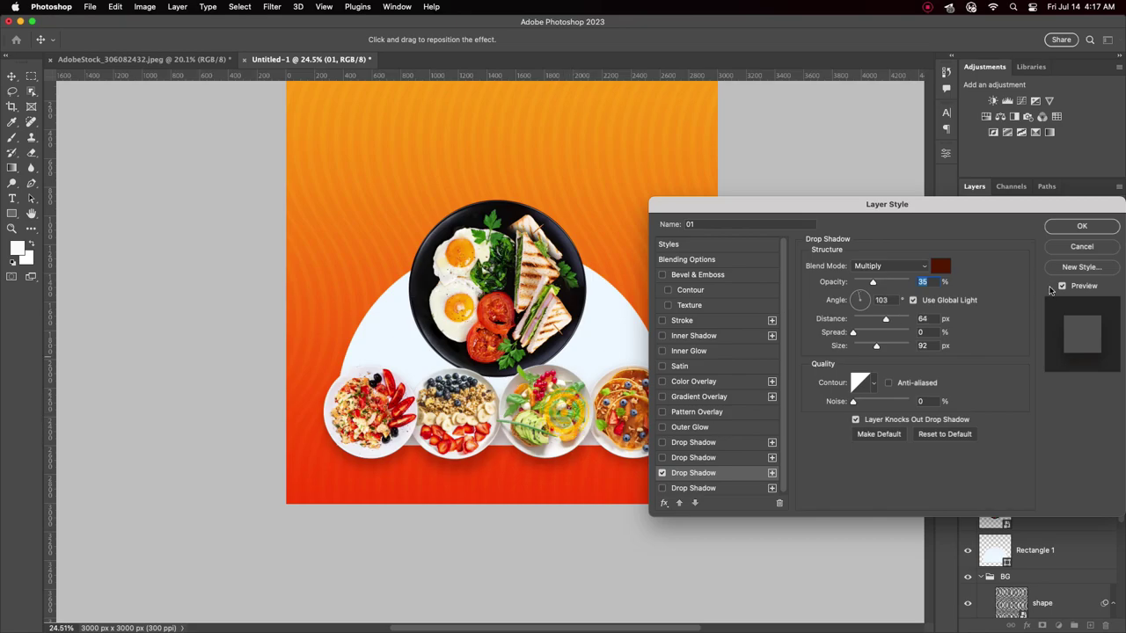
{"action": "left_click", "coordinate": [1082, 226]}
{"action": "key", "text": "super+0"}
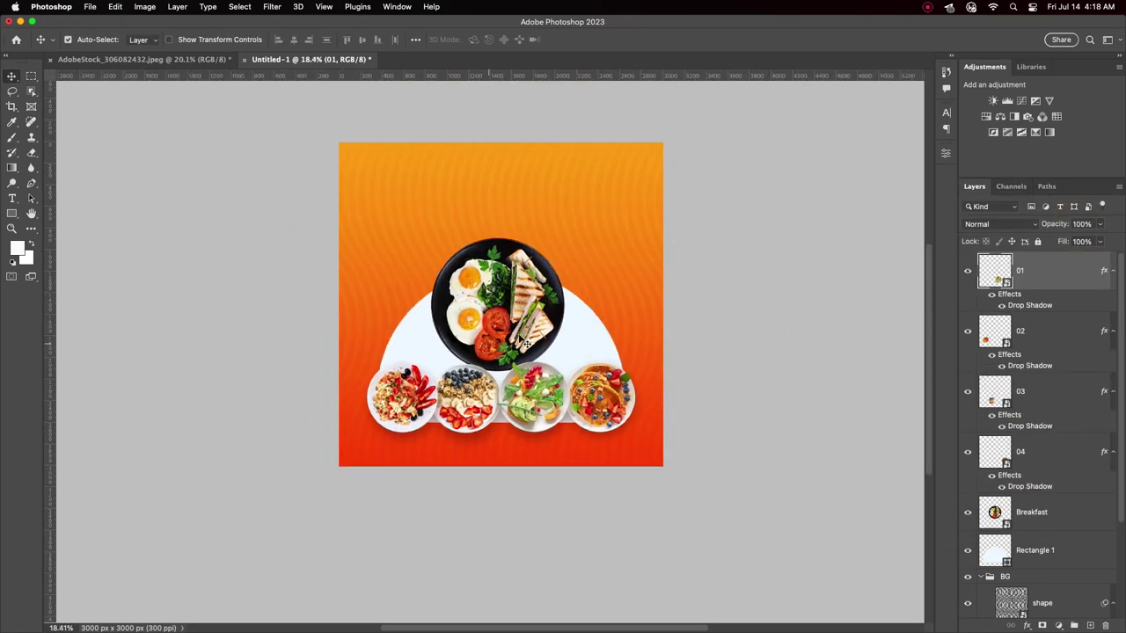
{"action": "scroll", "coordinate": [545, 330], "scroll_direction": "up", "scroll_amount": 1}
{"action": "scroll", "coordinate": [493, 278], "scroll_direction": "up", "scroll_amount": 1}
{"action": "scroll", "coordinate": [493, 278], "scroll_direction": "up", "scroll_amount": 1}
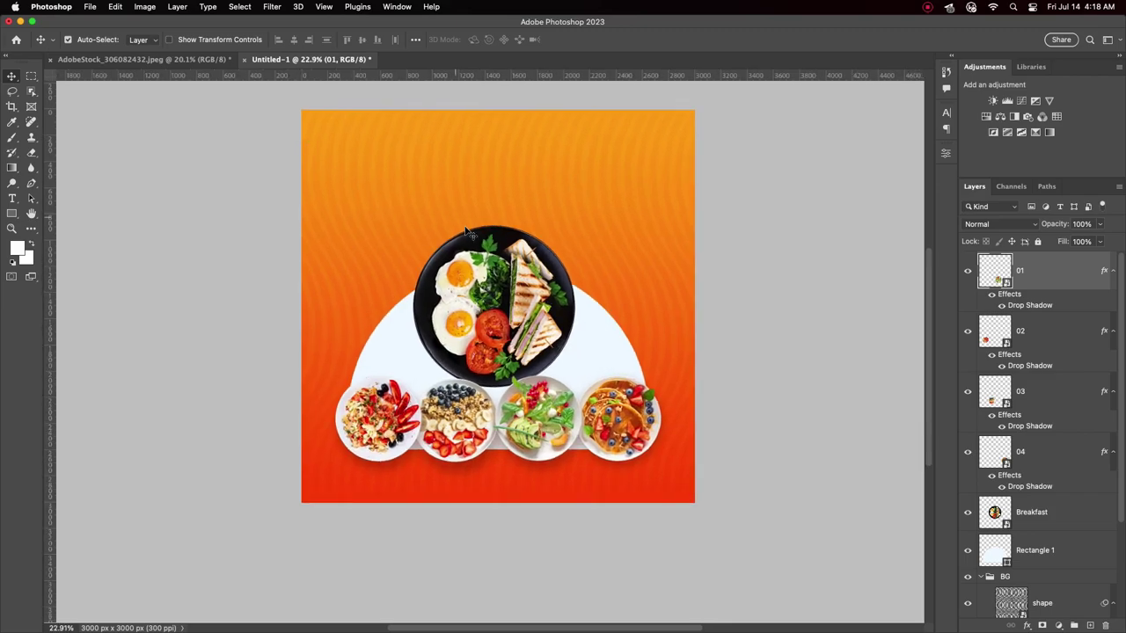
{"action": "scroll", "coordinate": [497, 229], "scroll_direction": "up", "scroll_amount": 1}
{"action": "left_click_drag", "start_coordinate": [500, 192], "coordinate": [500, 203]}
Give the Breakfast plate a drop shadow with about 69 distance and 152 px size, then show the AdobeStock document.
{"action": "left_click", "coordinate": [506, 280]}
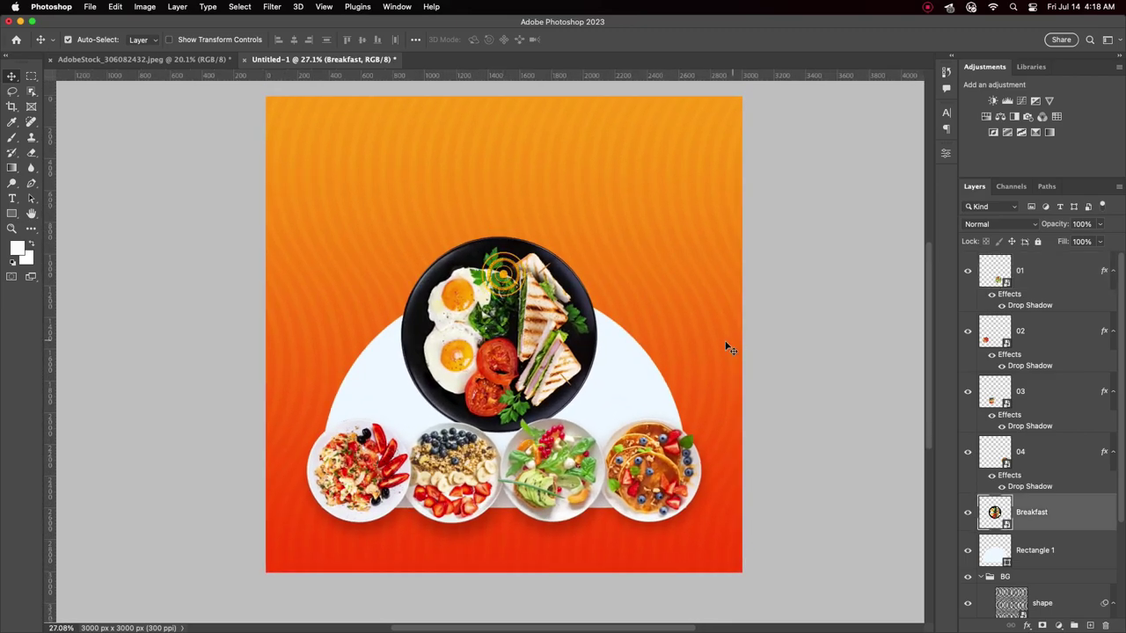
{"action": "double_click", "coordinate": [1091, 515]}
{"action": "left_click", "coordinate": [772, 488]}
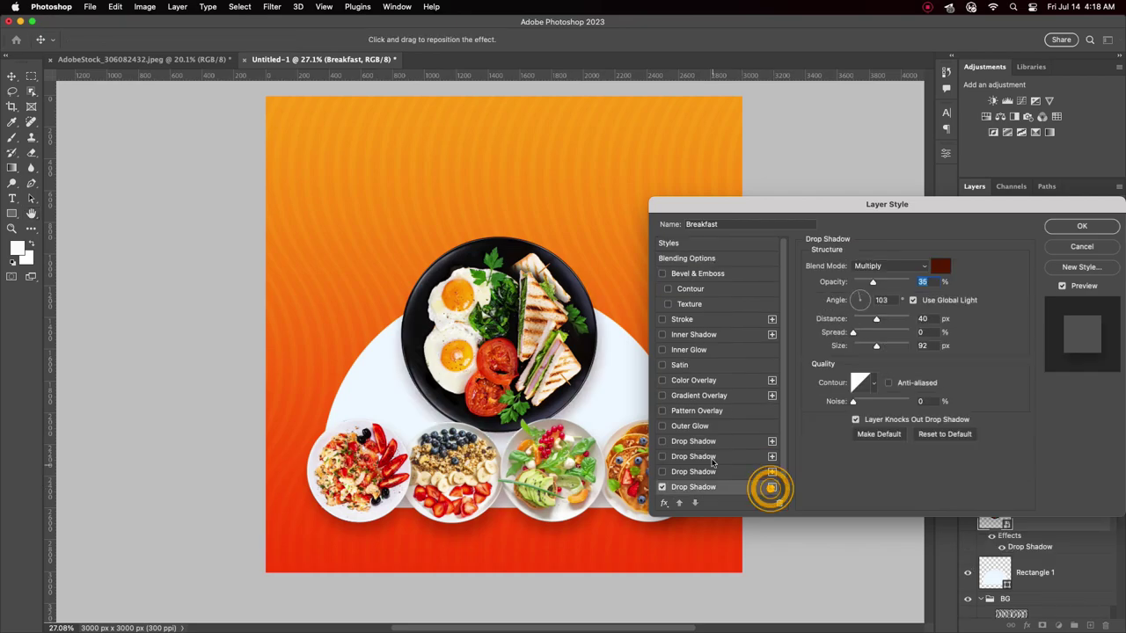
{"action": "left_click_drag", "start_coordinate": [524, 354], "coordinate": [520, 357]}
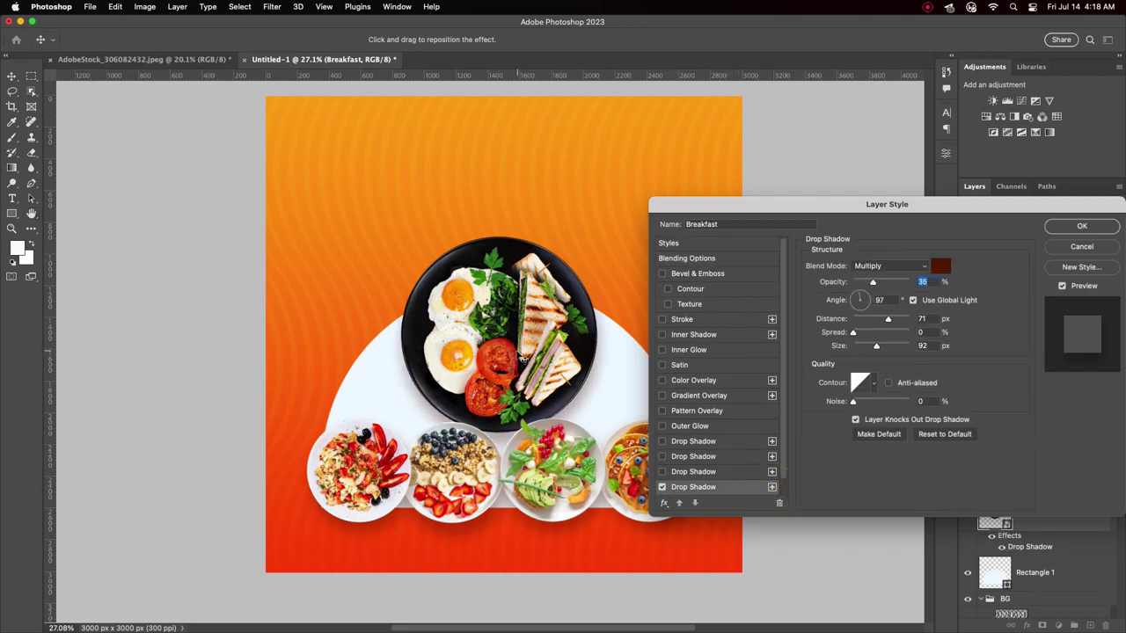
{"action": "left_click_drag", "start_coordinate": [877, 346], "coordinate": [890, 347]}
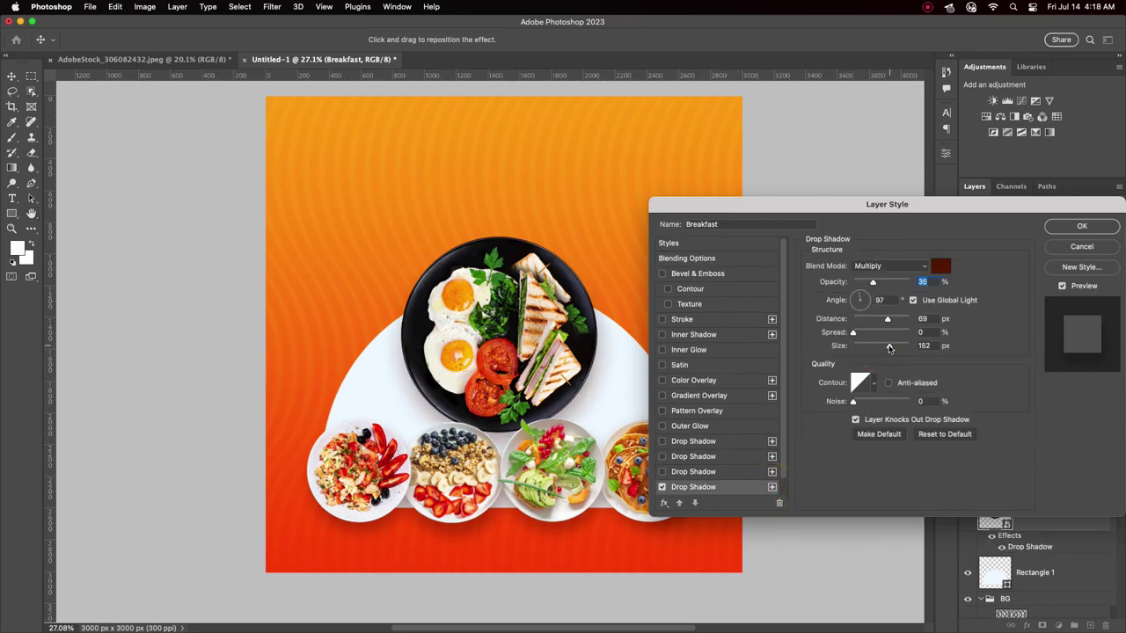
{"action": "left_click", "coordinate": [1089, 231]}
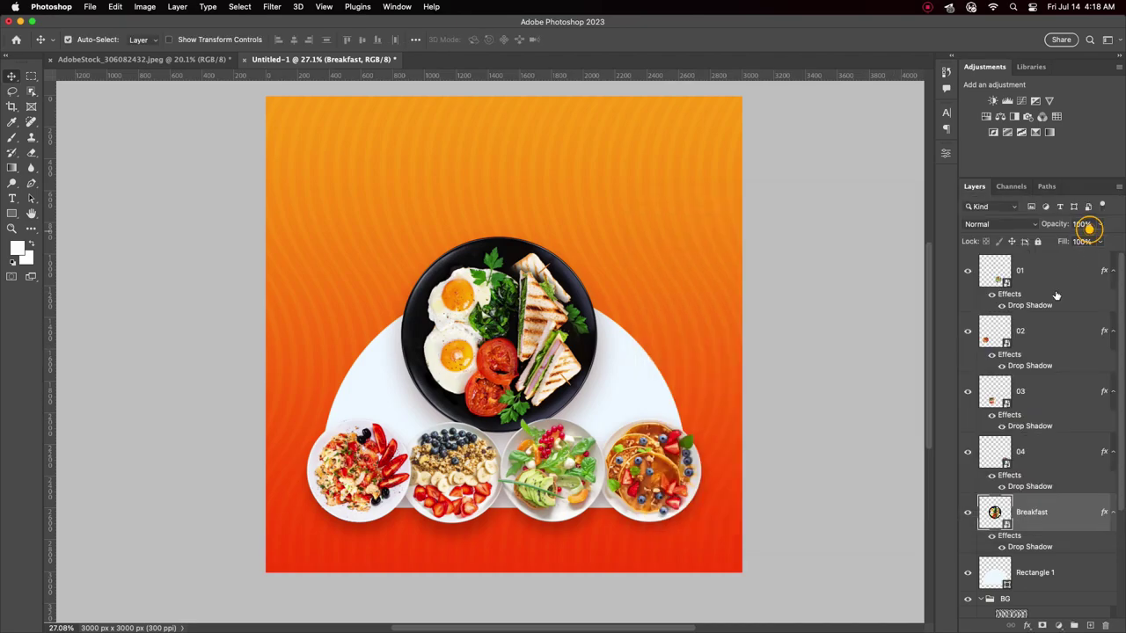
{"action": "scroll", "coordinate": [534, 299], "scroll_direction": "down", "scroll_amount": 2}
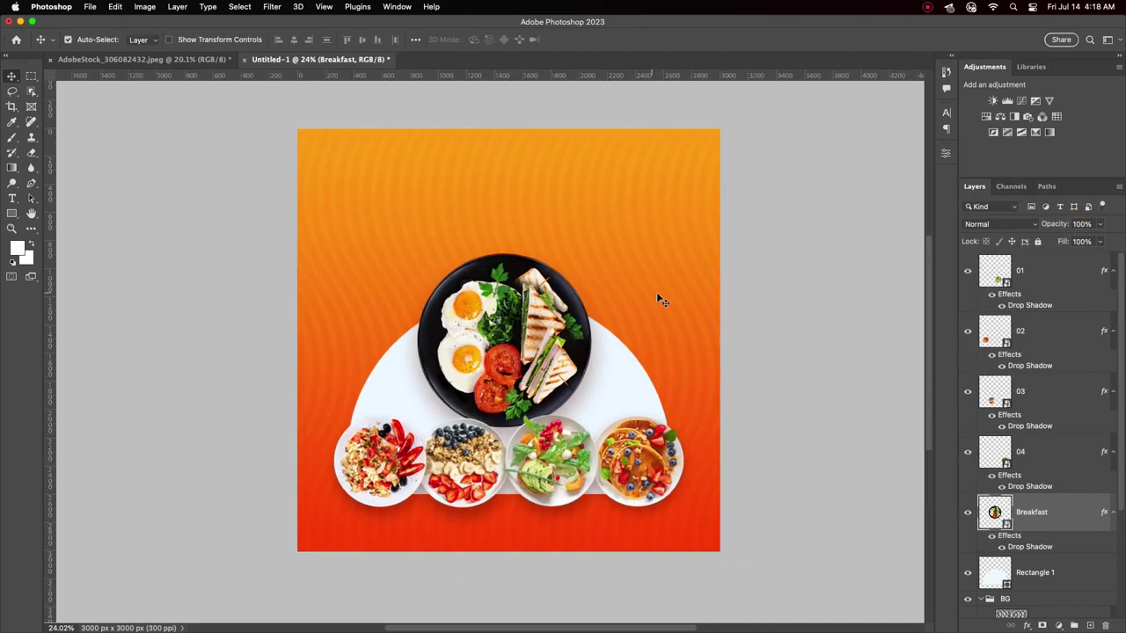
{"action": "left_click", "coordinate": [148, 60]}
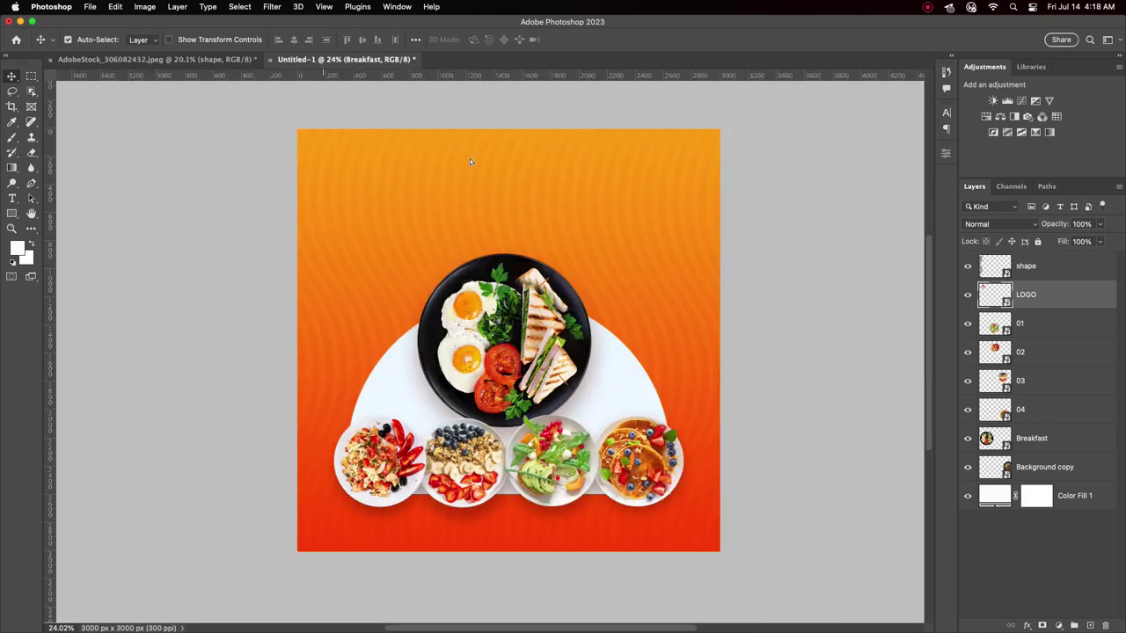
Place the red cutlery logo at top centre scaled to about 23%, then return to the stock photo.
{"action": "mouse_move", "coordinate": [323, 64]}
{"action": "left_mouse_down"}
{"action": "mouse_move", "coordinate": [470, 158]}
{"action": "mouse_move", "coordinate": [516, 216]}
{"action": "left_mouse_up"}
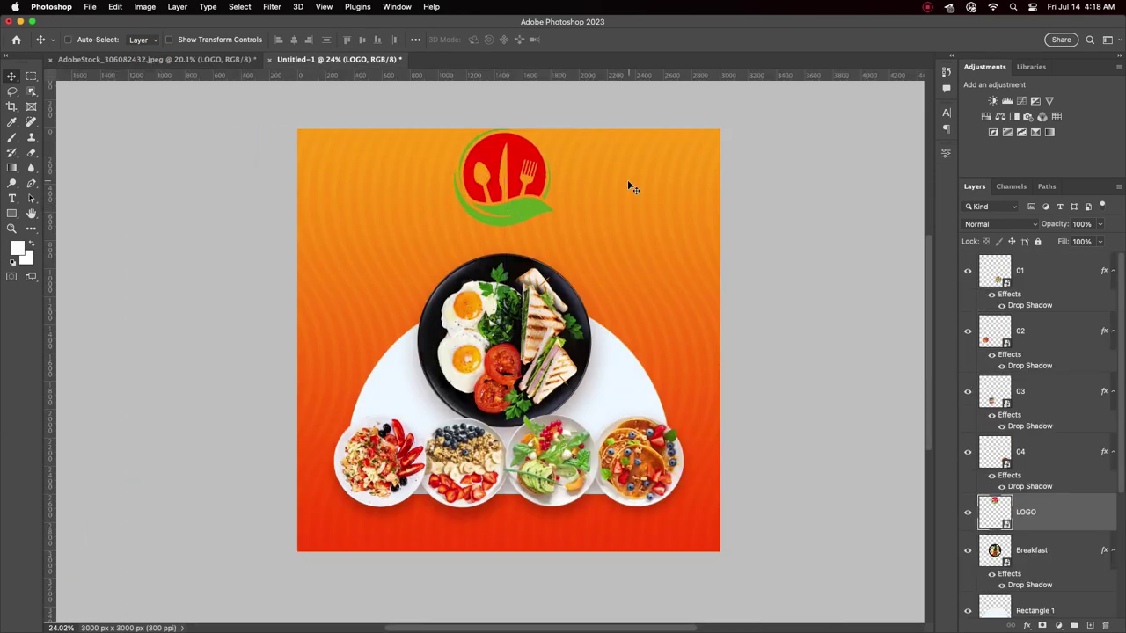
{"action": "key", "text": "ctrl+t"}
{"action": "mouse_move", "coordinate": [553, 178]}
{"action": "left_mouse_down"}
{"action": "mouse_move", "coordinate": [517, 183]}
{"action": "mouse_move", "coordinate": [518, 168]}
{"action": "left_mouse_up"}
{"action": "left_click", "coordinate": [606, 39]}
{"action": "scroll", "coordinate": [563, 220], "scroll_direction": "up", "scroll_amount": 1}
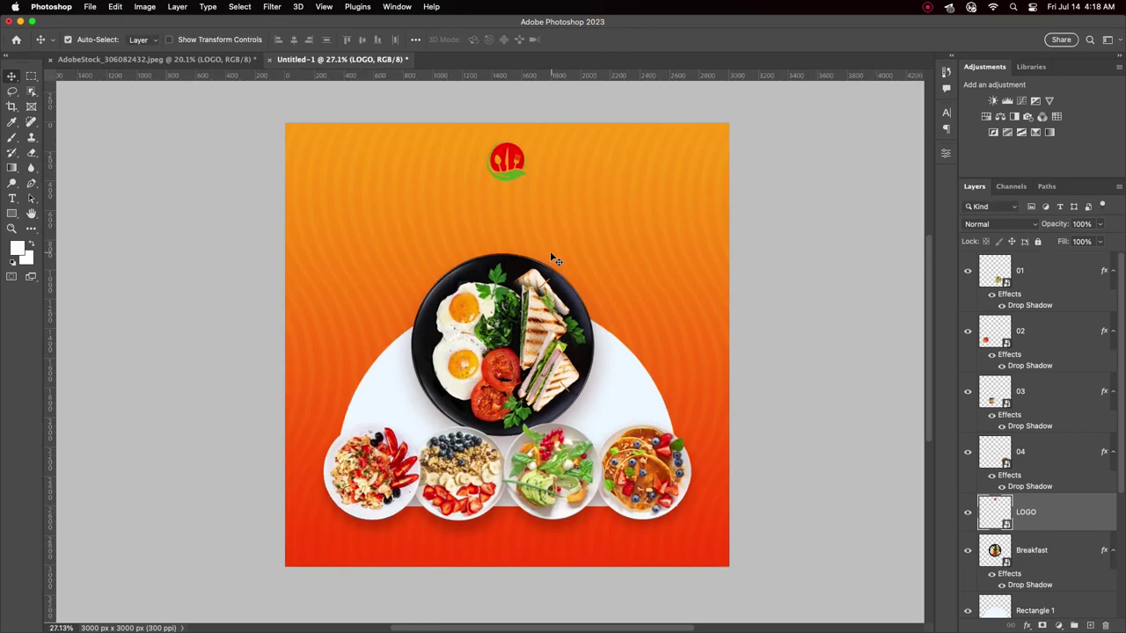
{"action": "scroll", "coordinate": [552, 257], "scroll_direction": "up", "scroll_amount": 1}
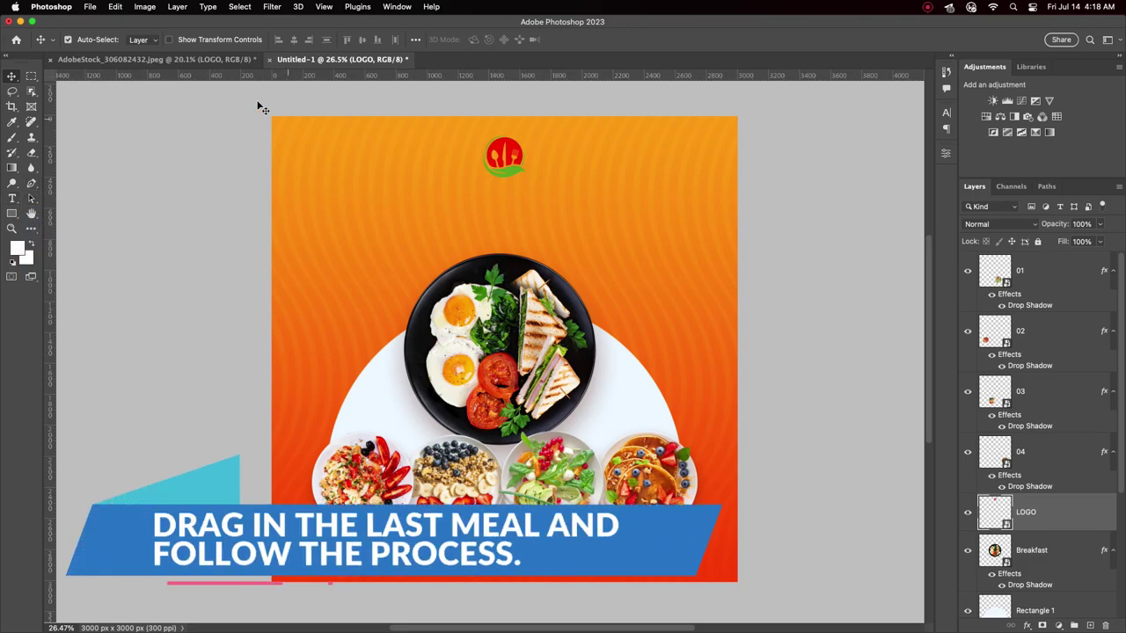
{"action": "left_click", "coordinate": [168, 59]}
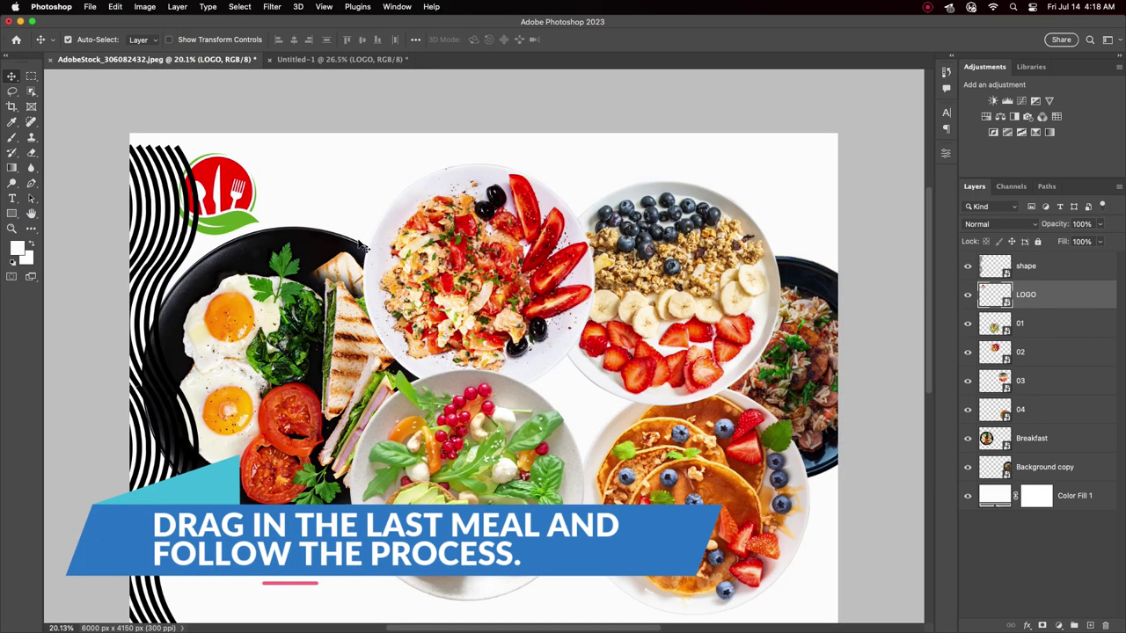
Place the last meal plate in the top-right corner and apply a 9.7 px Gaussian Blur.
{"action": "mouse_move", "coordinate": [797, 346]}
{"action": "left_mouse_down"}
{"action": "mouse_move", "coordinate": [482, 119]}
{"action": "mouse_move", "coordinate": [773, 147]}
{"action": "left_mouse_up"}
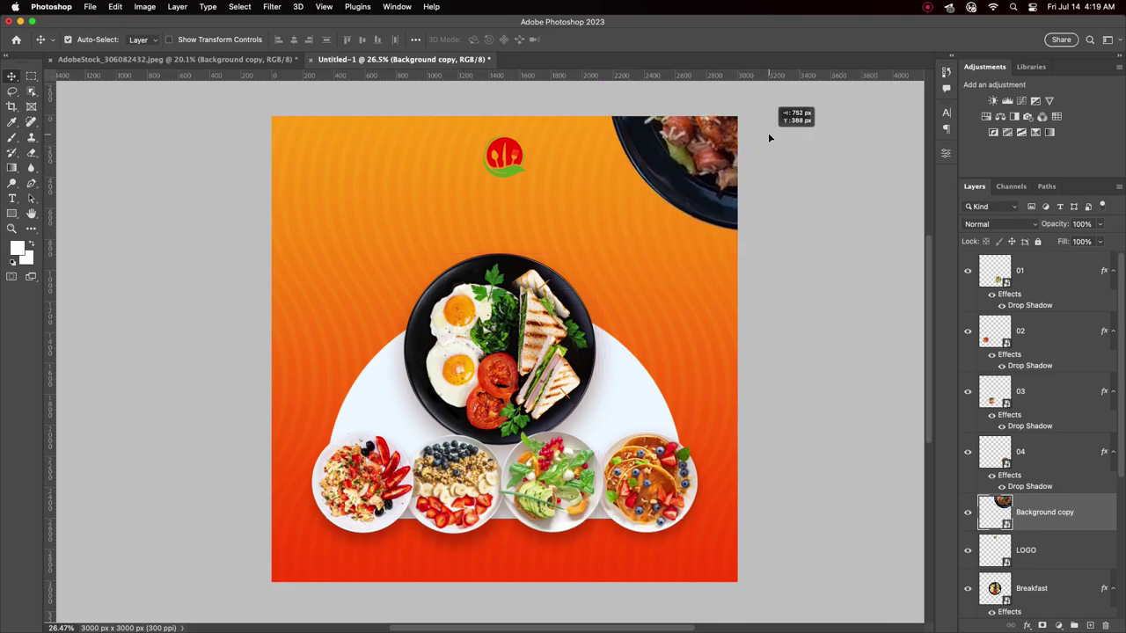
{"action": "left_click_drag", "start_coordinate": [774, 147], "coordinate": [768, 132]}
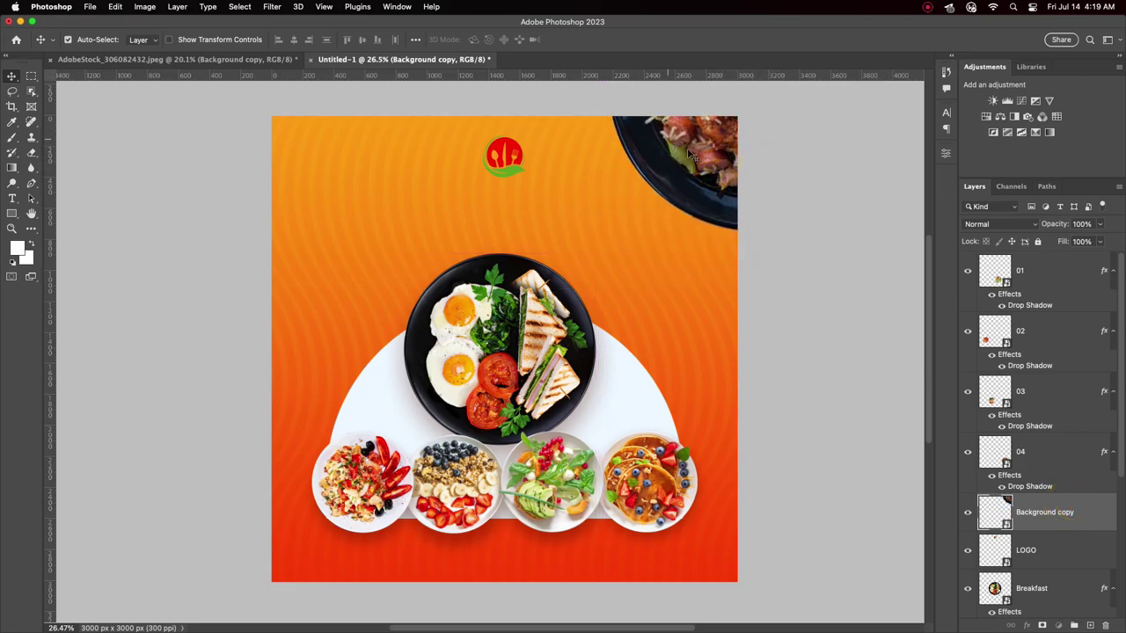
{"action": "left_click", "coordinate": [272, 6]}
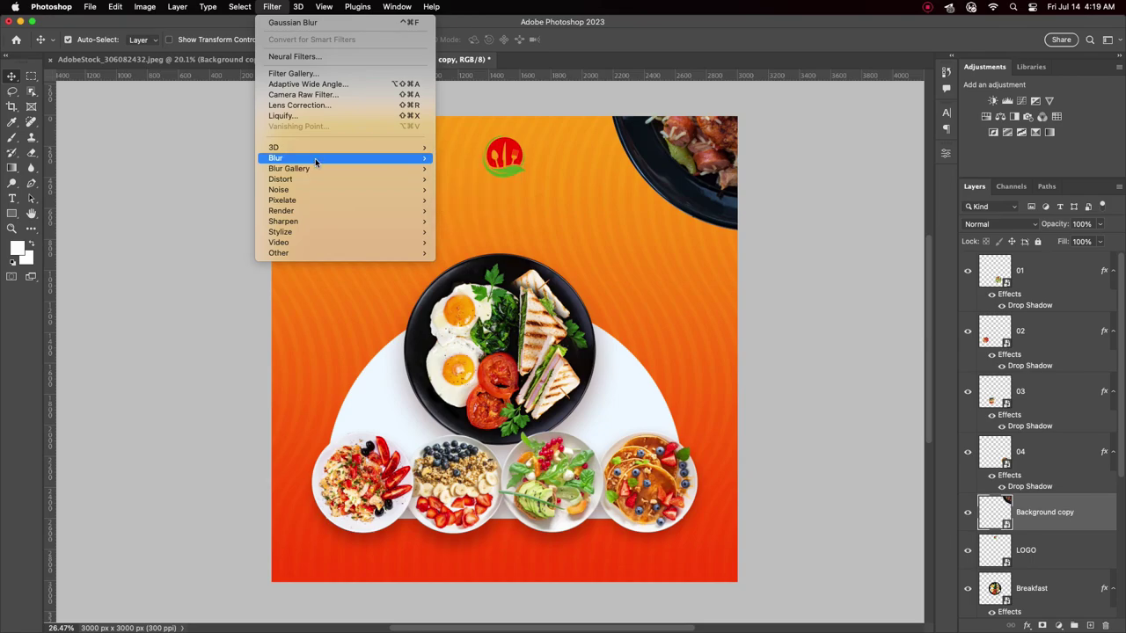
{"action": "left_click", "coordinate": [450, 202]}
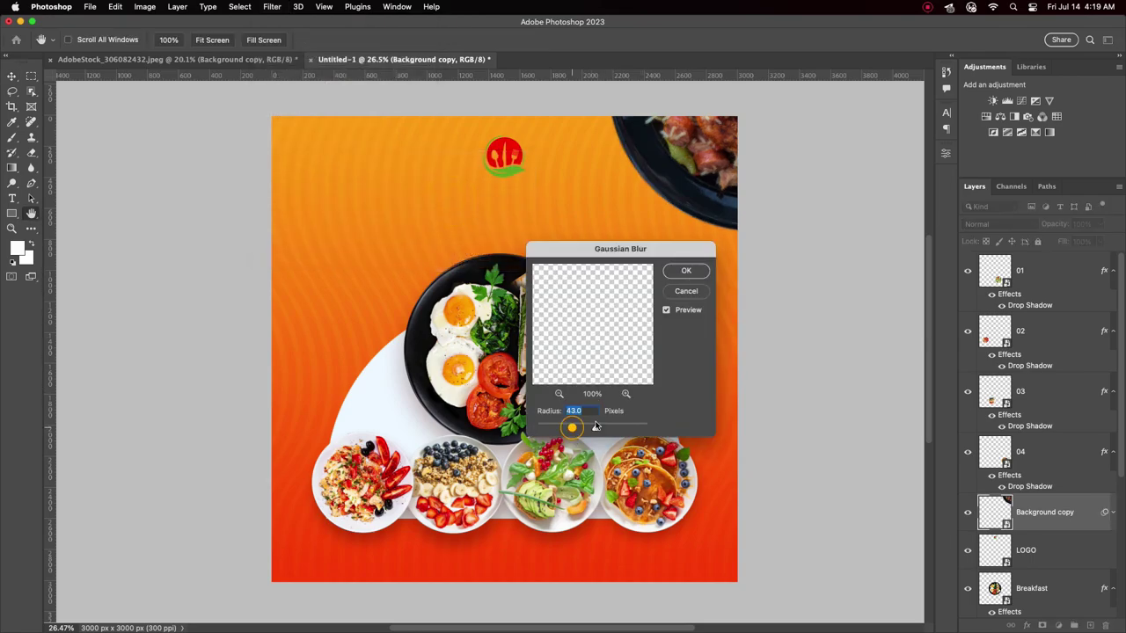
{"action": "left_click_drag", "start_coordinate": [596, 427], "coordinate": [578, 427]}
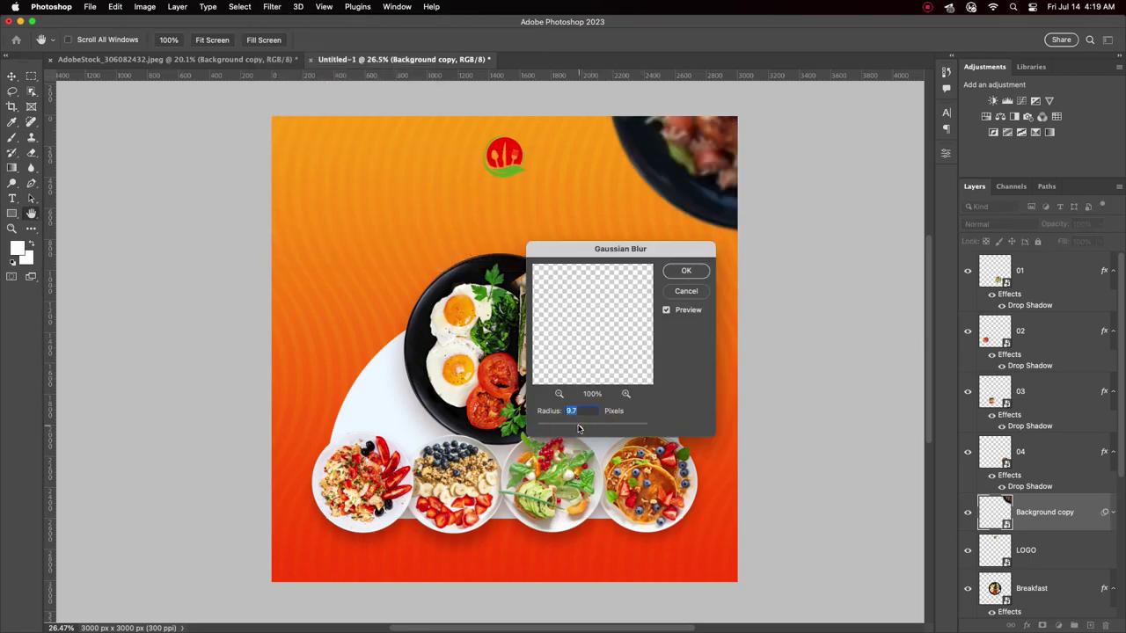
{"action": "left_click", "coordinate": [686, 272]}
Add a drop shadow to the blurred corner plate.
{"action": "double_click", "coordinate": [1095, 509]}
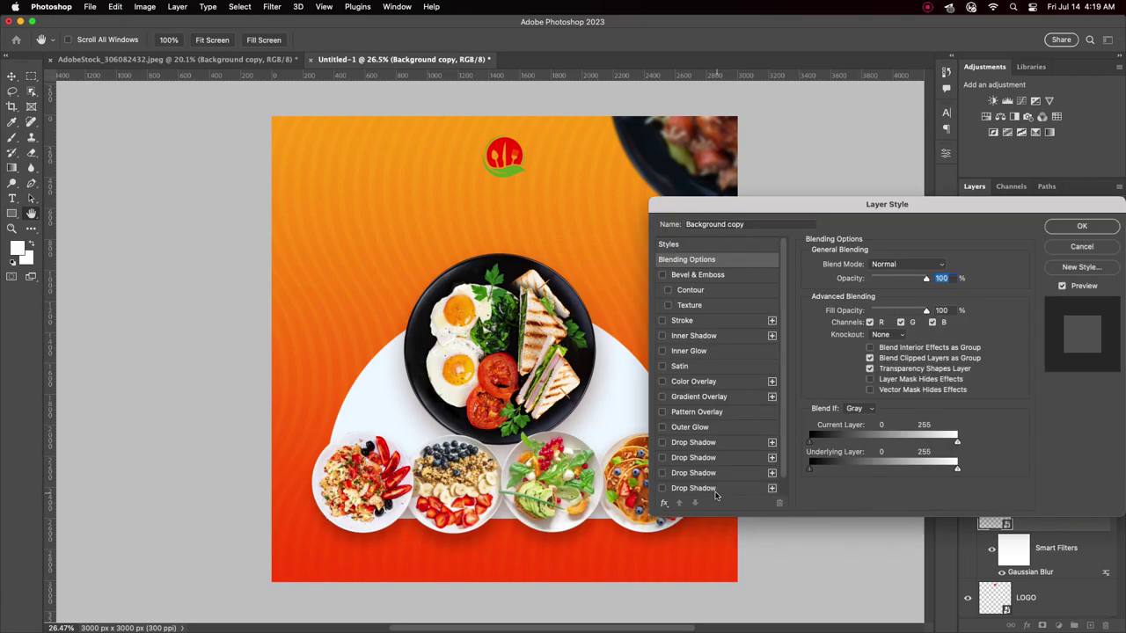
{"action": "left_click", "coordinate": [704, 492]}
{"action": "left_click", "coordinate": [1055, 224]}
{"action": "scroll", "coordinate": [673, 330], "scroll_direction": "down", "scroll_amount": 1}
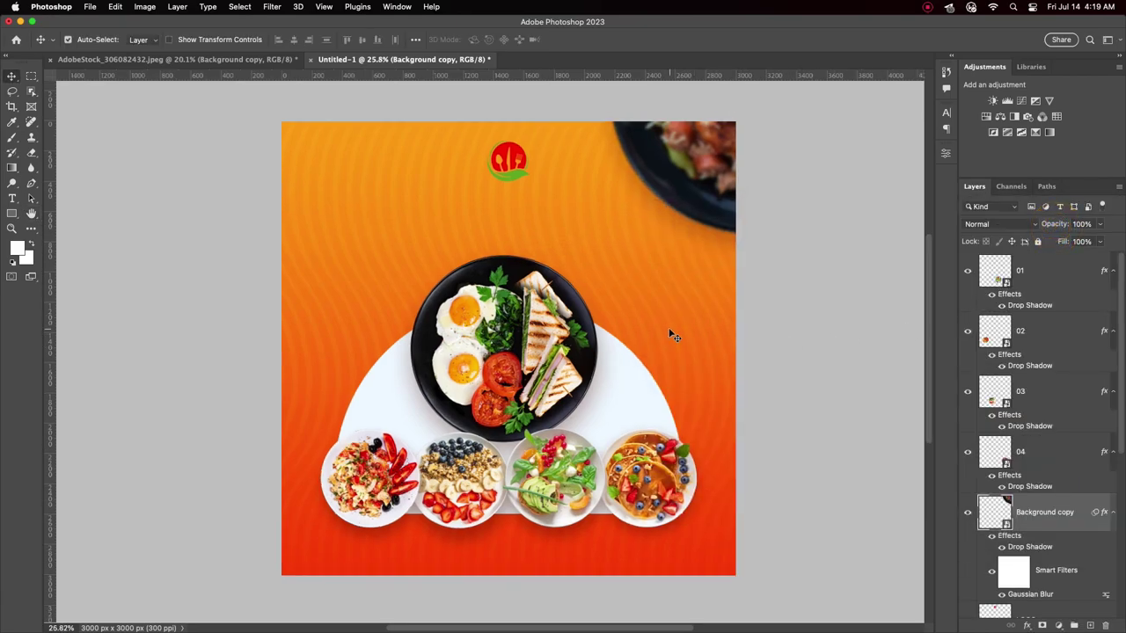
{"action": "scroll", "coordinate": [673, 326], "scroll_direction": "down", "scroll_amount": 1}
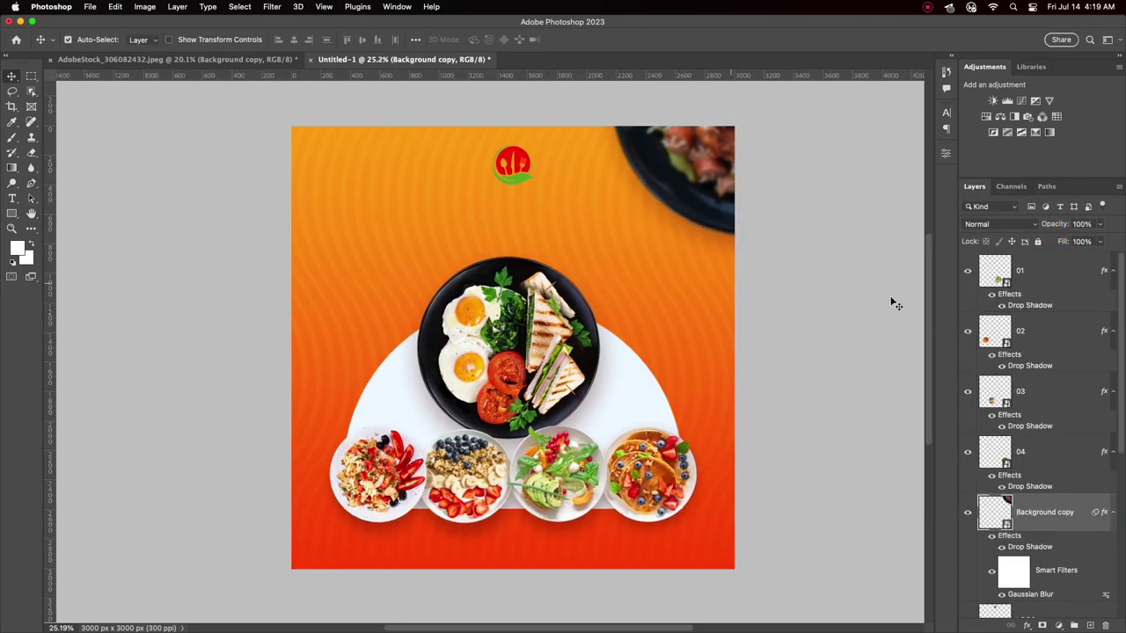
Group layers 01 through Rectangle 1 as 'Meals' and collapse the BG group.
{"action": "left_click", "coordinate": [1058, 278]}
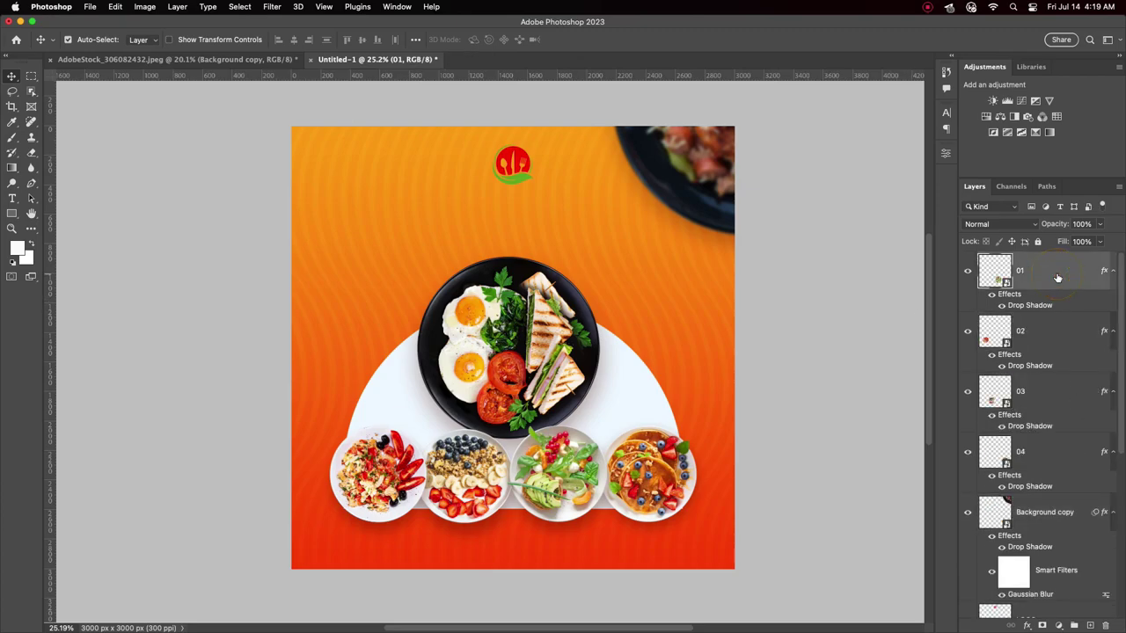
{"action": "scroll", "coordinate": [1112, 356], "scroll_direction": "down", "scroll_amount": 5}
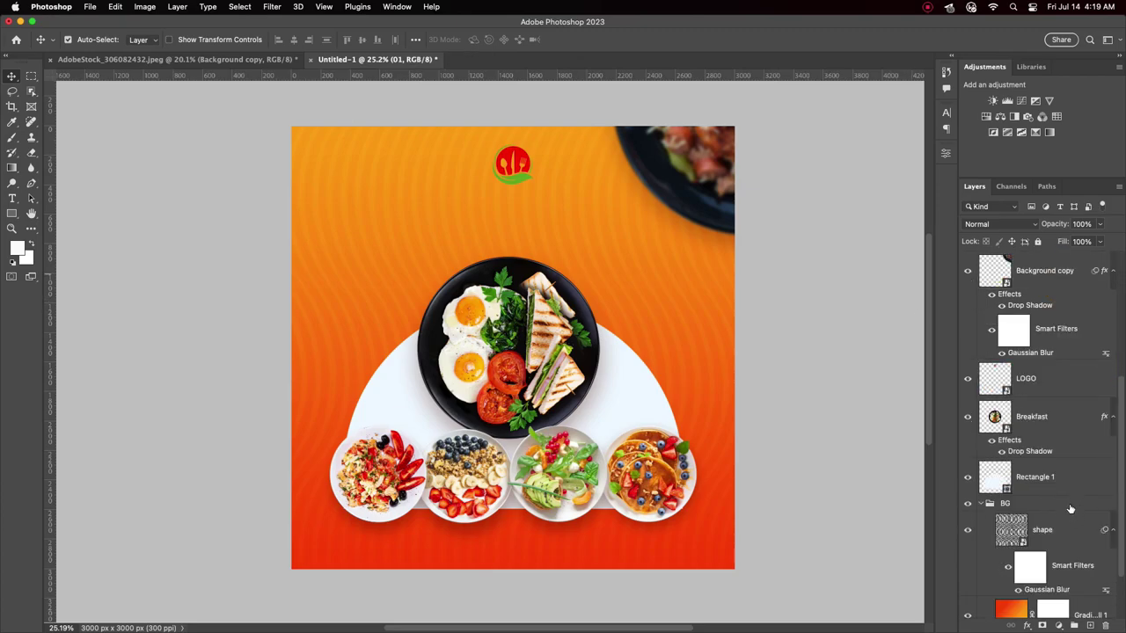
{"action": "left_click", "coordinate": [1068, 478], "text": "shift"}
{"action": "left_click", "coordinate": [1074, 625]}
{"action": "double_click", "coordinate": [1012, 258]}
{"action": "type", "text": "Meals"}
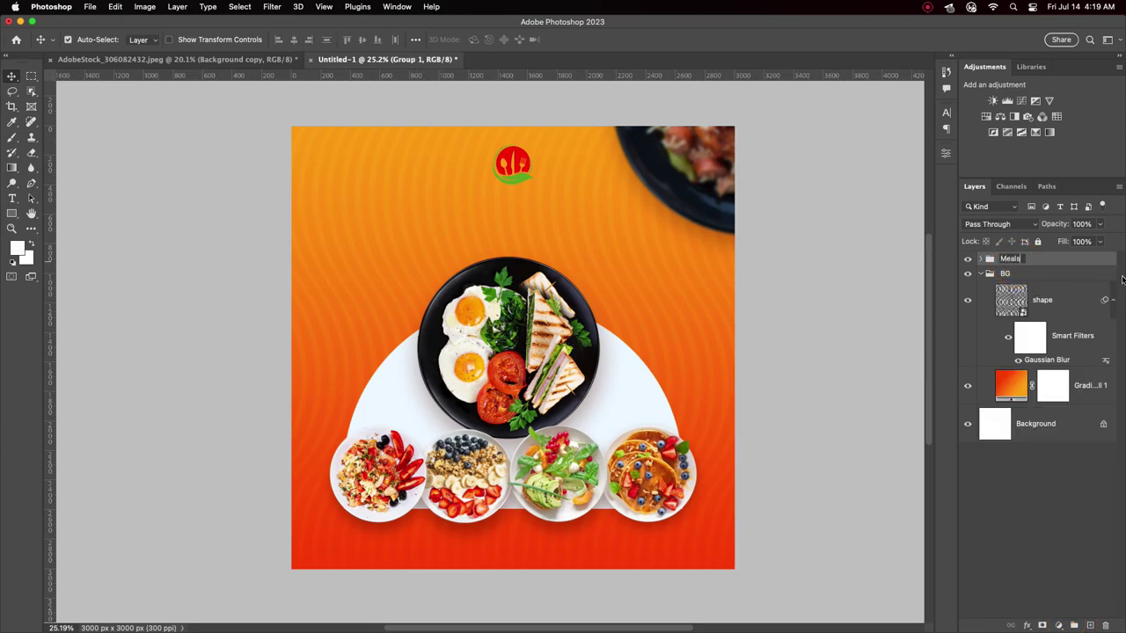
{"action": "left_click", "coordinate": [1062, 258]}
{"action": "left_click", "coordinate": [980, 273]}
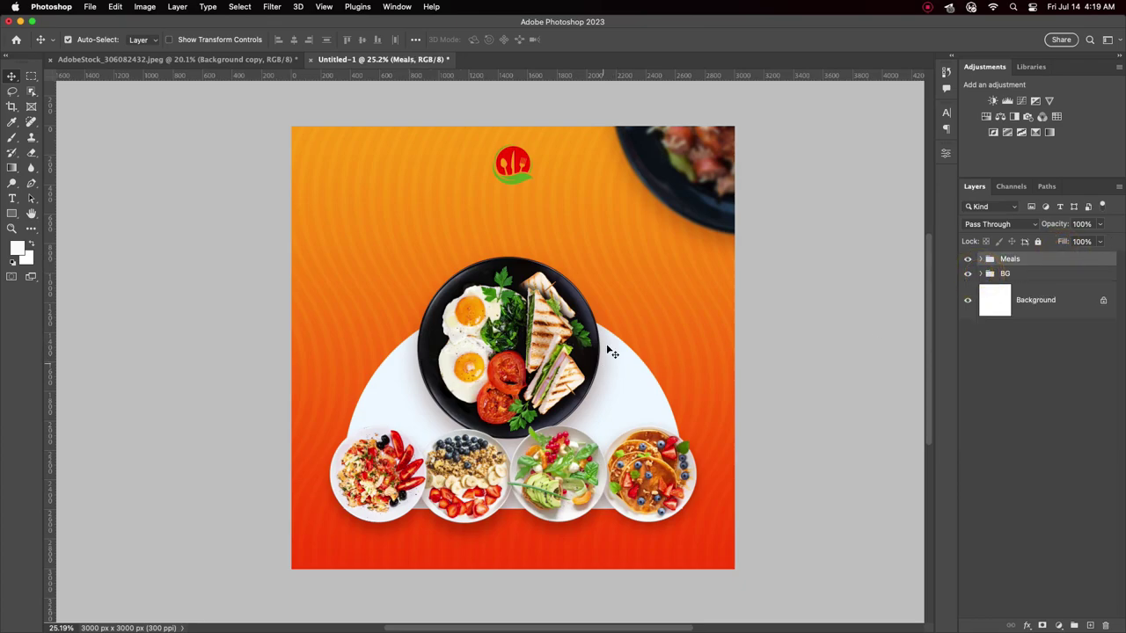
{"action": "scroll", "coordinate": [580, 249], "scroll_direction": "up", "scroll_amount": 1}
{"action": "scroll", "coordinate": [580, 249], "scroll_direction": "right", "scroll_amount": 1}
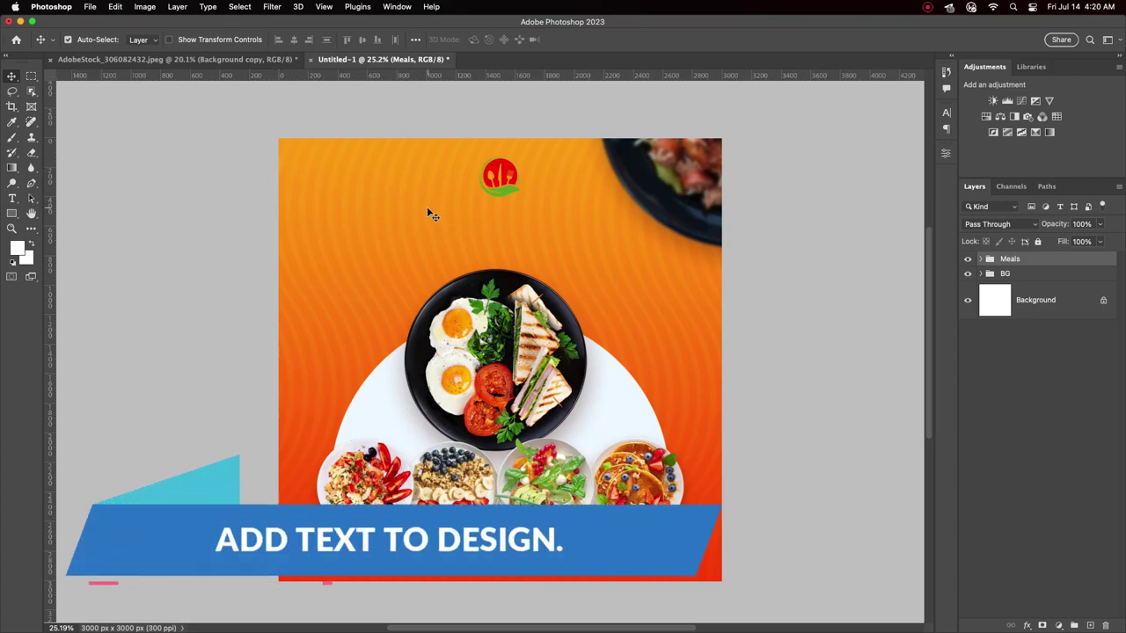
Add an ORDER text layer in the poster's upper left.
{"action": "left_click", "coordinate": [12, 198]}
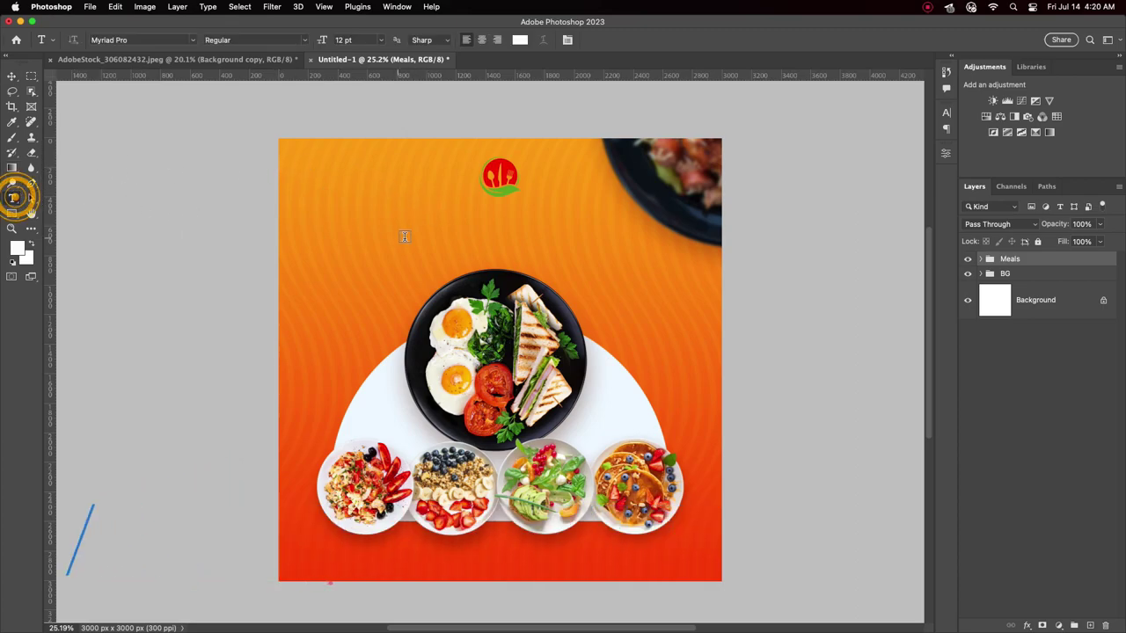
{"action": "left_click", "coordinate": [323, 223]}
{"action": "type", "text": "ORDER"}
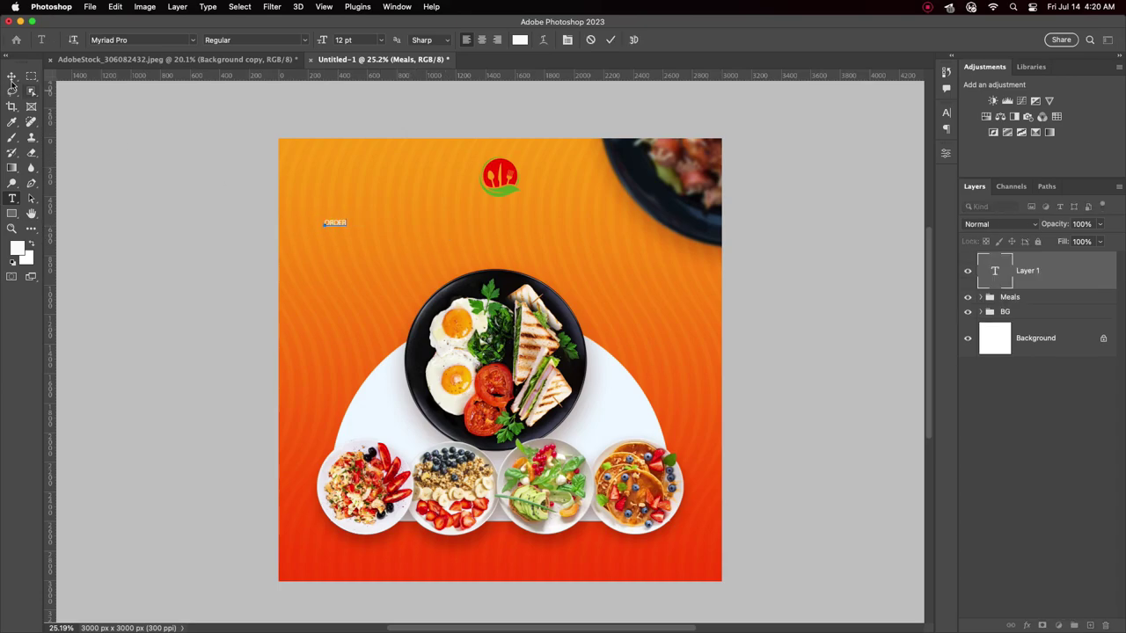
{"action": "left_click", "coordinate": [11, 78]}
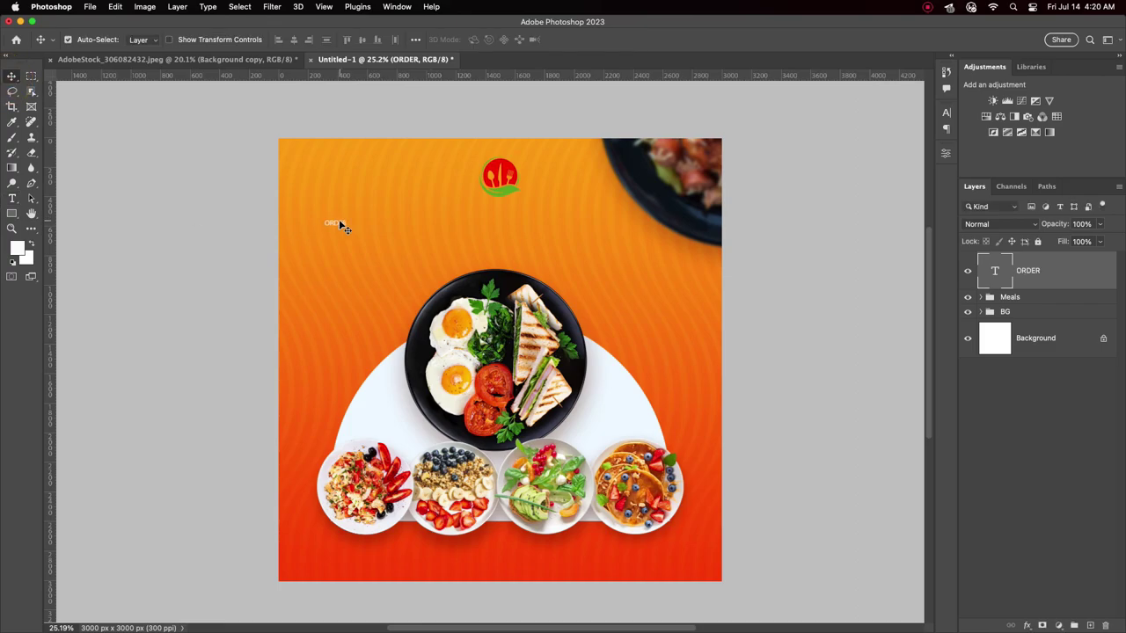
Set the ORDER text's font to Myriad Pro Bold.
{"action": "left_click", "coordinate": [946, 113]}
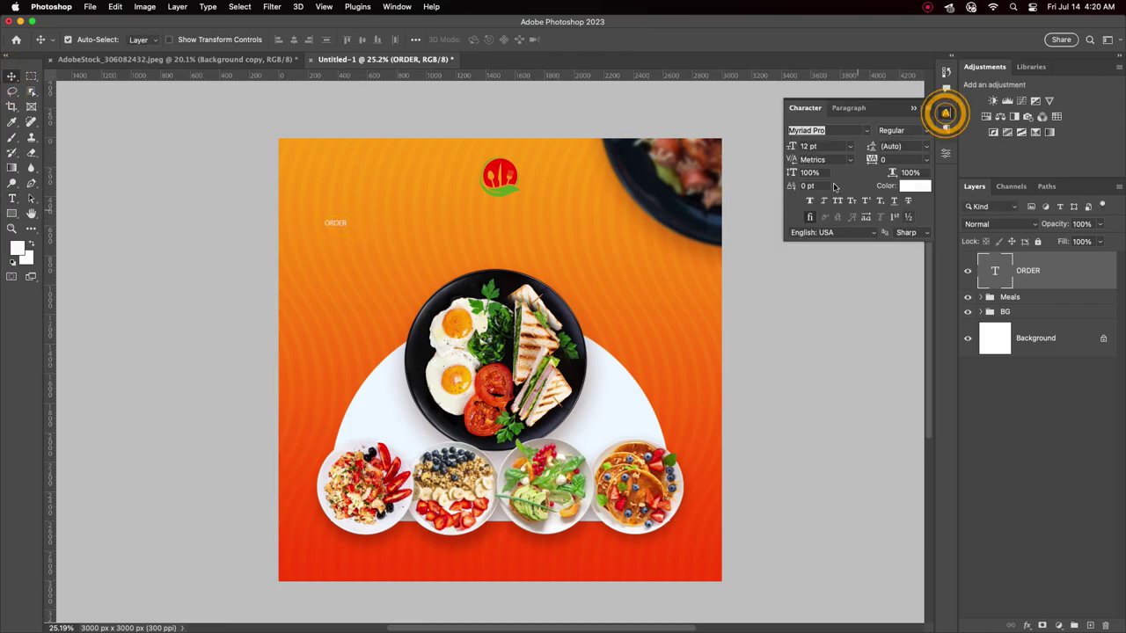
{"action": "left_click", "coordinate": [836, 131]}
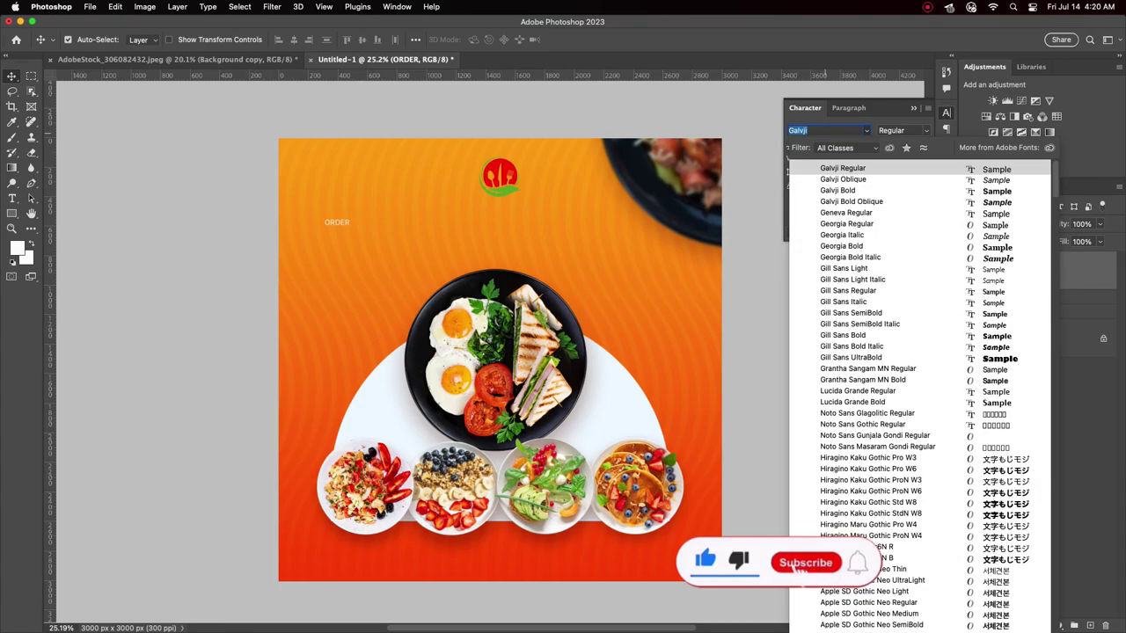
{"action": "type", "text": "OTH"}
{"action": "key", "text": "BackSpace"}
{"action": "key", "text": "BackSpace"}
{"action": "key", "text": "BackSpace"}
{"action": "type", "text": "G"}
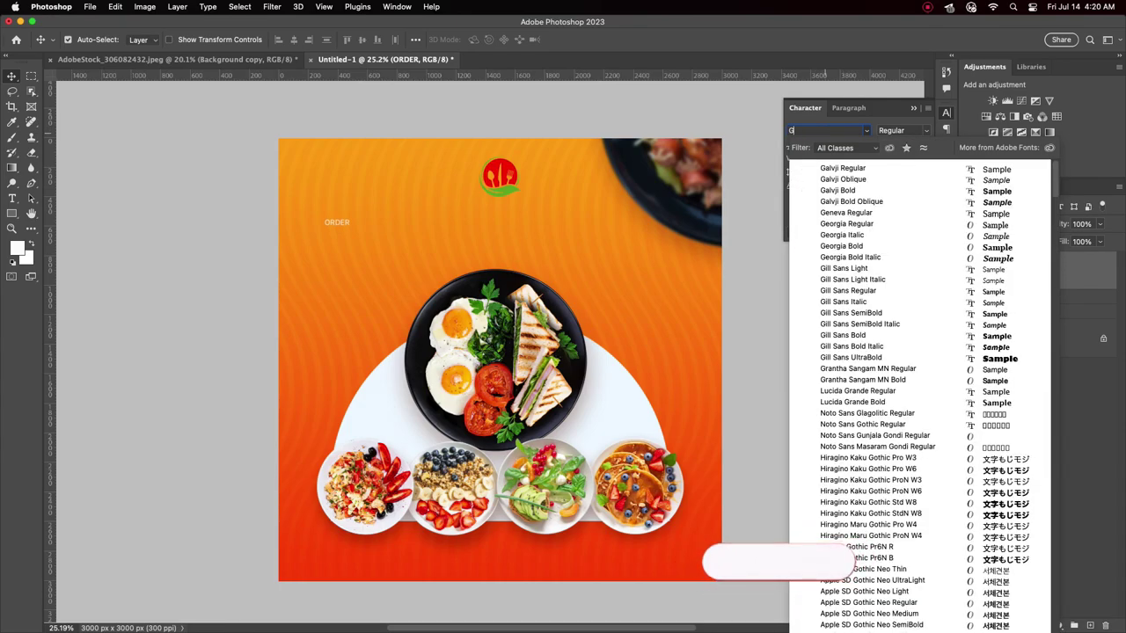
{"action": "type", "text": "OTHA"}
{"action": "key", "text": "BackSpace"}
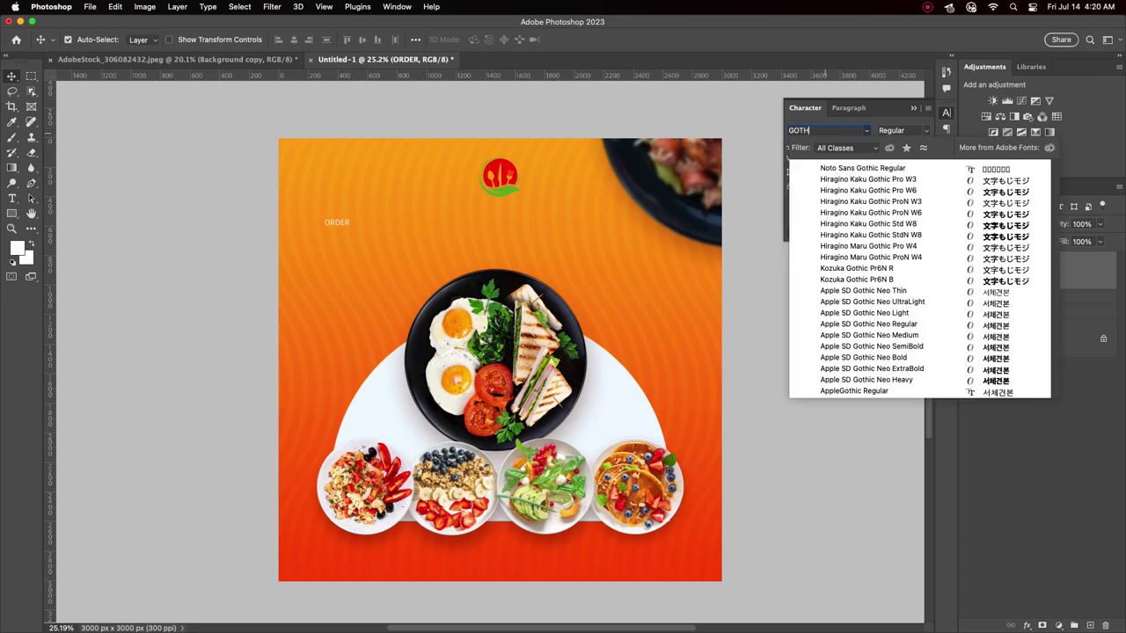
{"action": "key", "text": "BackSpace"}
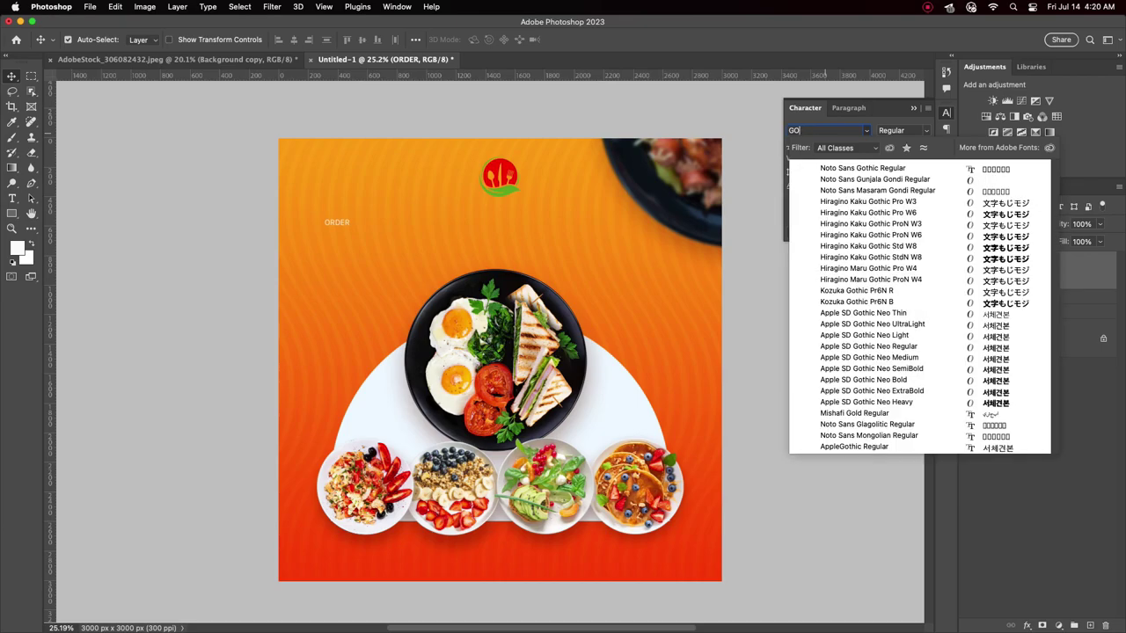
{"action": "key", "text": "BackSpace"}
{"action": "key", "text": "BackSpace"}
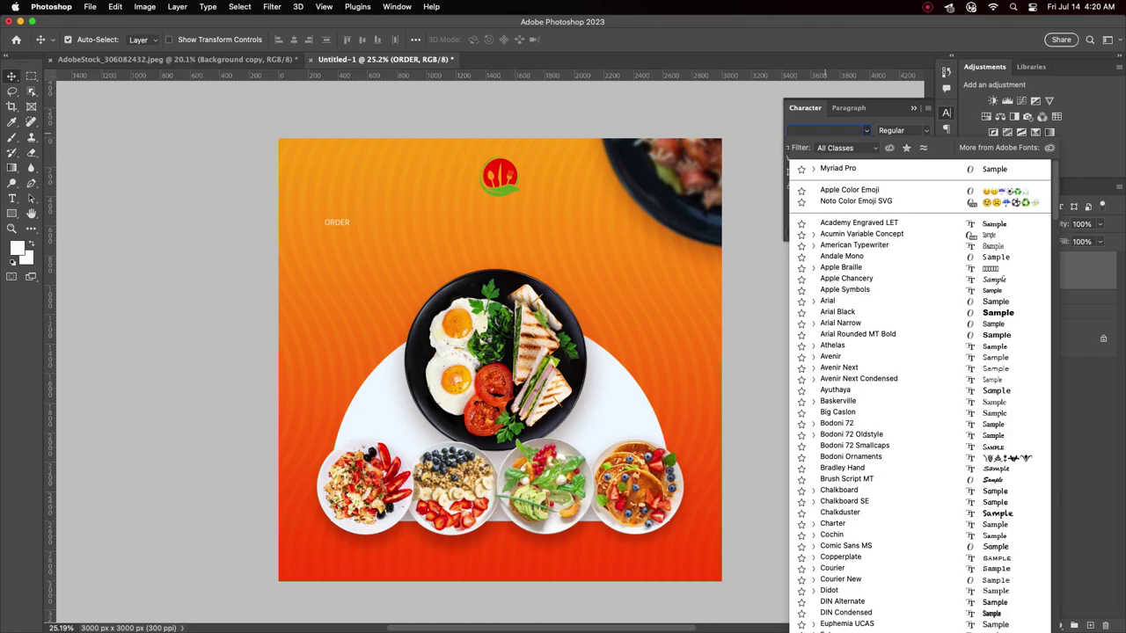
{"action": "left_click", "coordinate": [812, 168]}
{"action": "left_click", "coordinate": [831, 207]}
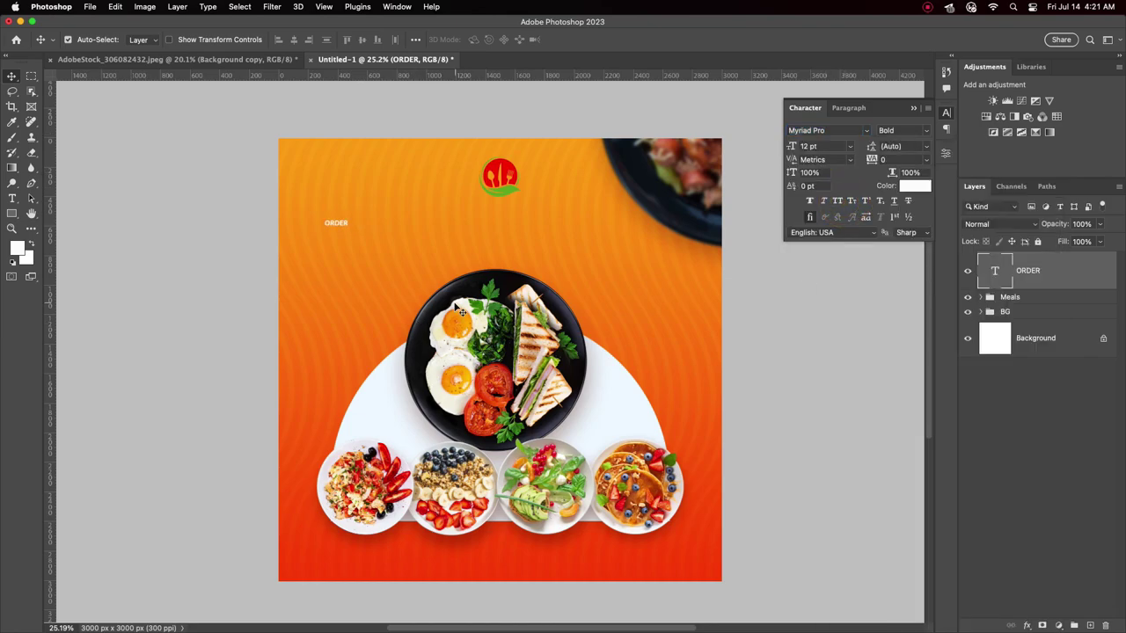
Set ORDER to 36 pt, then move and enlarge it to about 235% above the plate.
{"action": "left_click", "coordinate": [851, 146]}
{"action": "left_click", "coordinate": [825, 317]}
{"action": "mouse_move", "coordinate": [376, 227]}
{"action": "left_mouse_down"}
{"action": "mouse_move", "coordinate": [387, 238]}
{"action": "mouse_move", "coordinate": [479, 231]}
{"action": "left_mouse_up"}
{"action": "key", "text": "ctrl+t"}
{"action": "left_click_drag", "start_coordinate": [392, 225], "coordinate": [475, 278]}
{"action": "key", "text": "Return"}
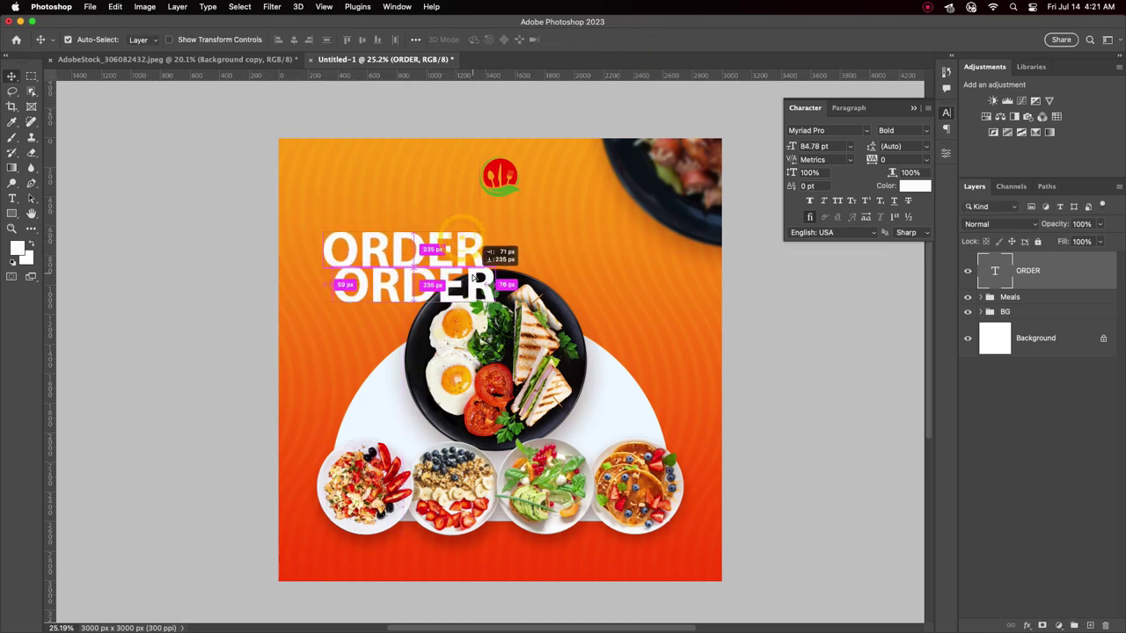
Change the duplicated line to read NOW and align it under ORDER.
{"action": "double_click", "coordinate": [475, 278]}
{"action": "type", "text": "WO"}
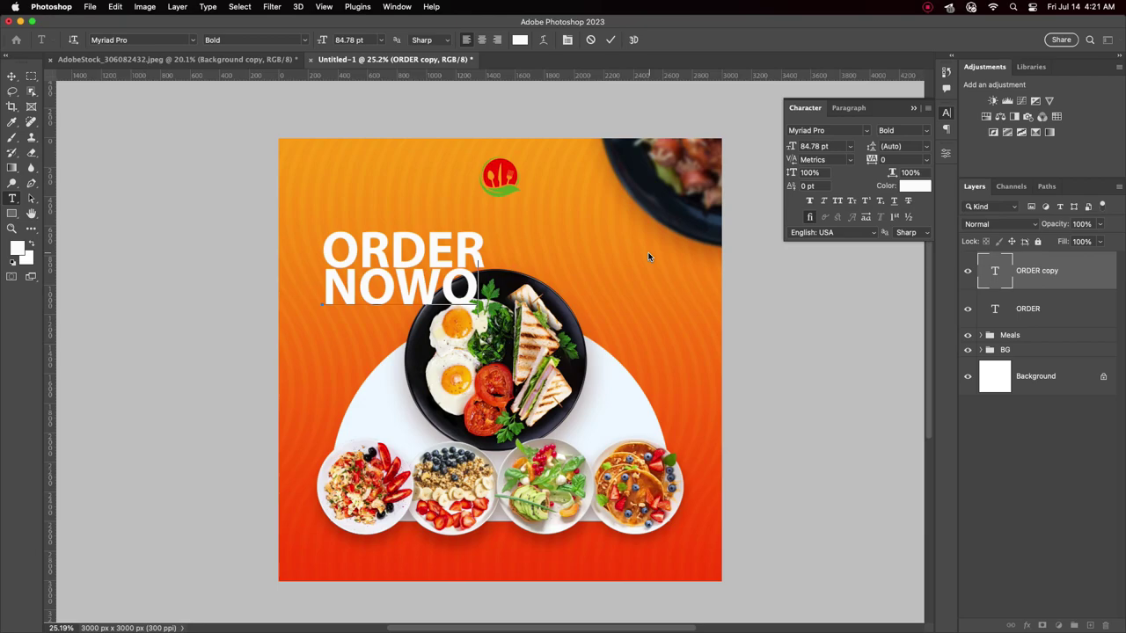
{"action": "key", "text": "BackSpace"}
{"action": "left_click", "coordinate": [610, 39]}
{"action": "key", "text": "v"}
{"action": "mouse_move", "coordinate": [396, 283]}
{"action": "left_mouse_down"}
{"action": "mouse_move", "coordinate": [434, 283]}
{"action": "mouse_move", "coordinate": [369, 295]}
{"action": "left_mouse_up"}
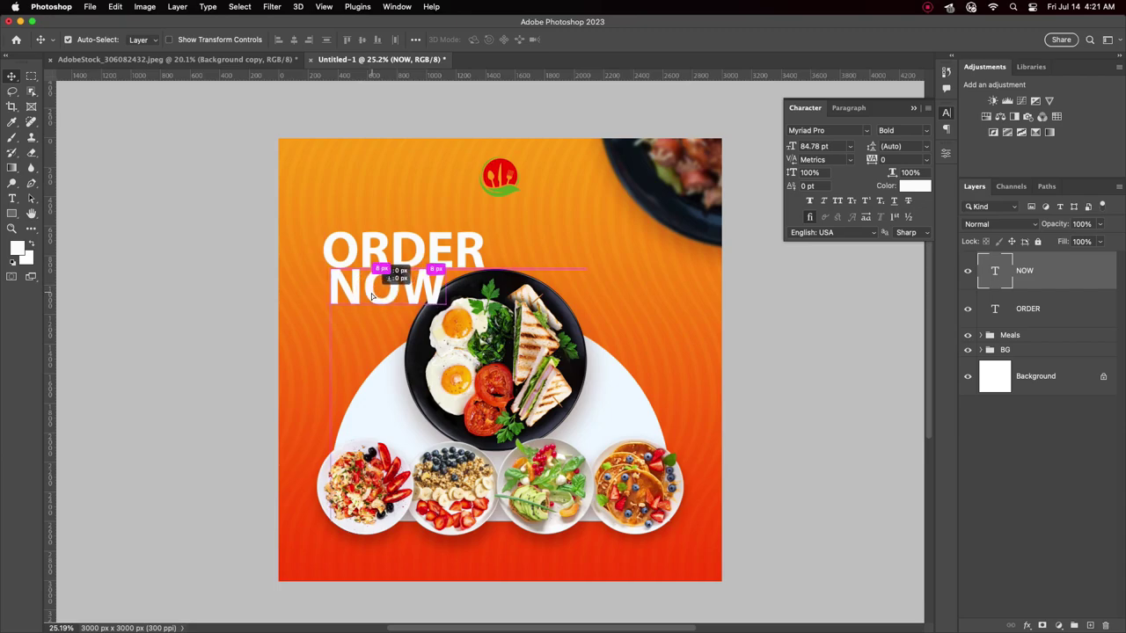
{"action": "left_click_drag", "start_coordinate": [369, 295], "coordinate": [372, 296]}
Duplicate ORDER above itself and change the copy to read PLACE YOUR.
{"action": "left_click", "coordinate": [378, 248]}
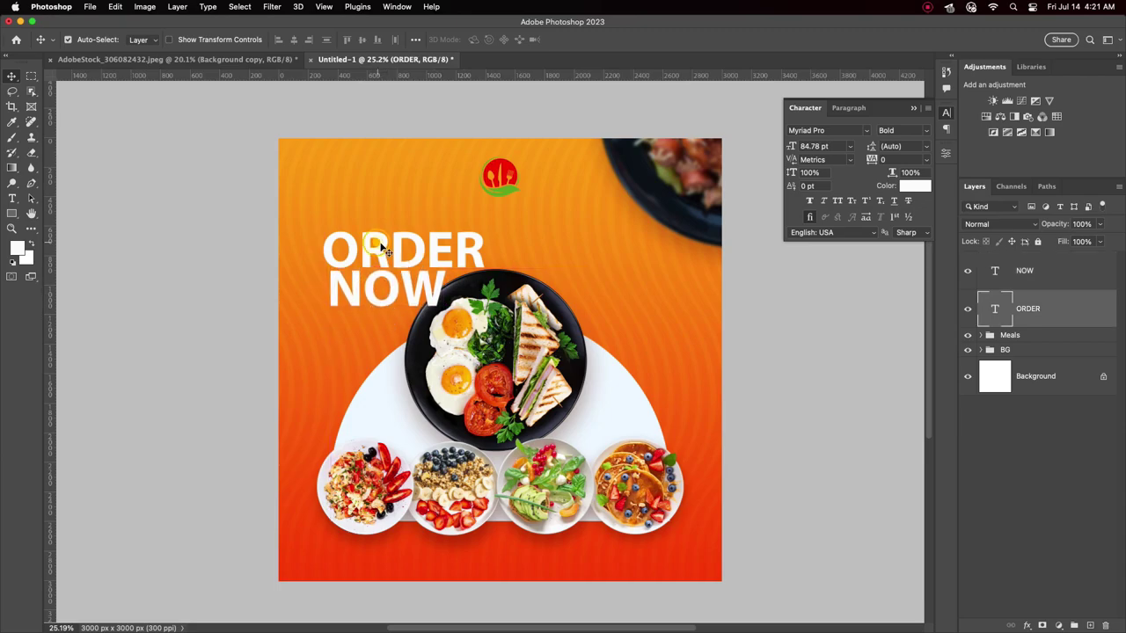
{"action": "left_click_drag", "start_coordinate": [399, 248], "coordinate": [398, 211]}
{"action": "double_click", "coordinate": [402, 212]}
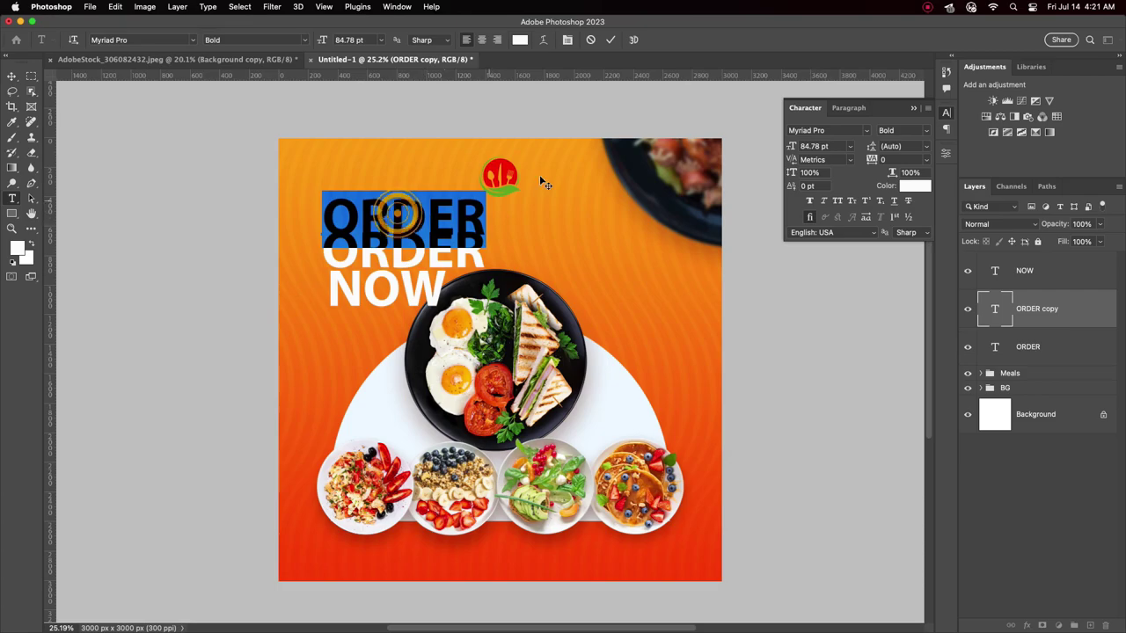
{"action": "type", "text": "PLACE YOUR"}
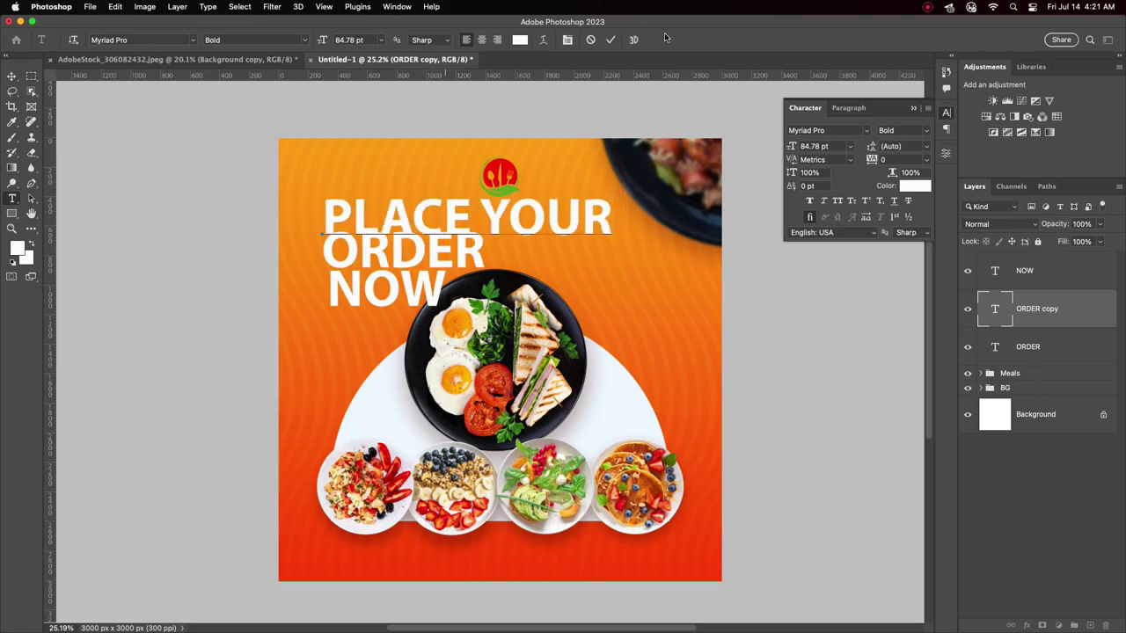
{"action": "left_click", "coordinate": [611, 39]}
{"action": "key", "text": "v"}
{"action": "left_click", "coordinate": [924, 133]}
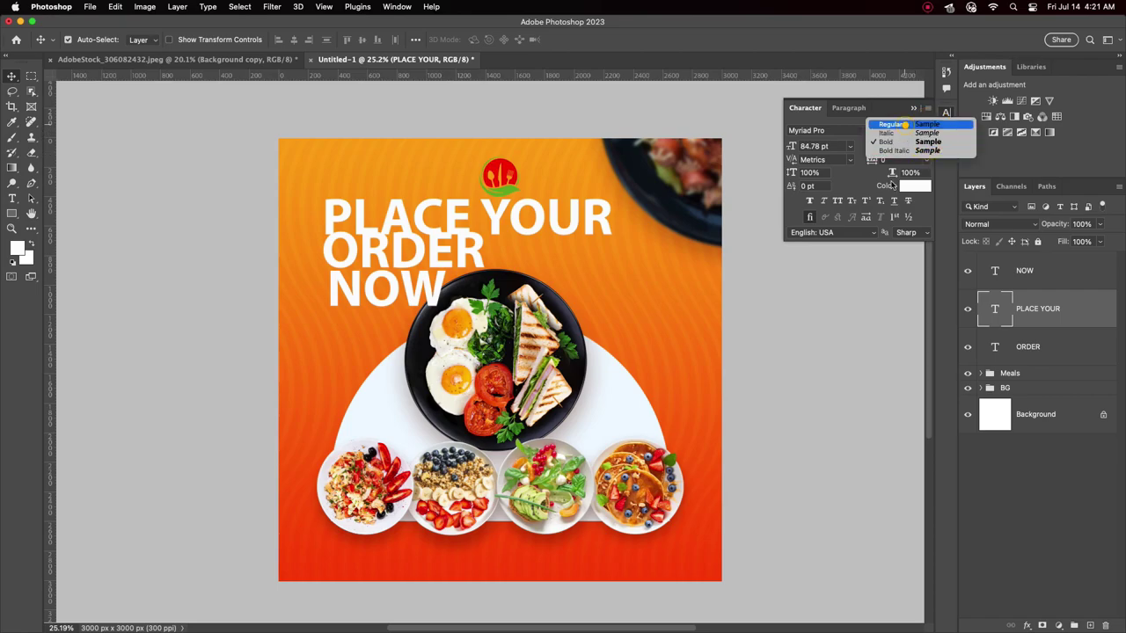
Scale PLACE YOUR down to about 43% and raise it just above ORDER.
{"action": "left_click", "coordinate": [906, 124]}
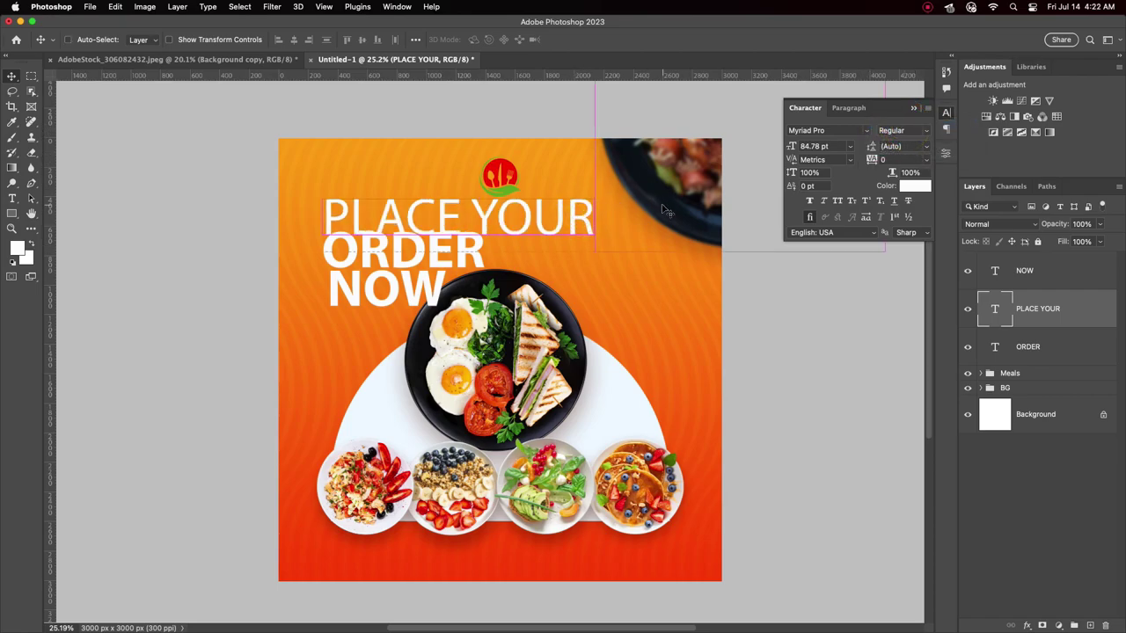
{"action": "key", "text": "ctrl+t"}
{"action": "mouse_move", "coordinate": [591, 227]}
{"action": "left_mouse_down"}
{"action": "mouse_move", "coordinate": [450, 216]}
{"action": "mouse_move", "coordinate": [416, 227]}
{"action": "left_mouse_up"}
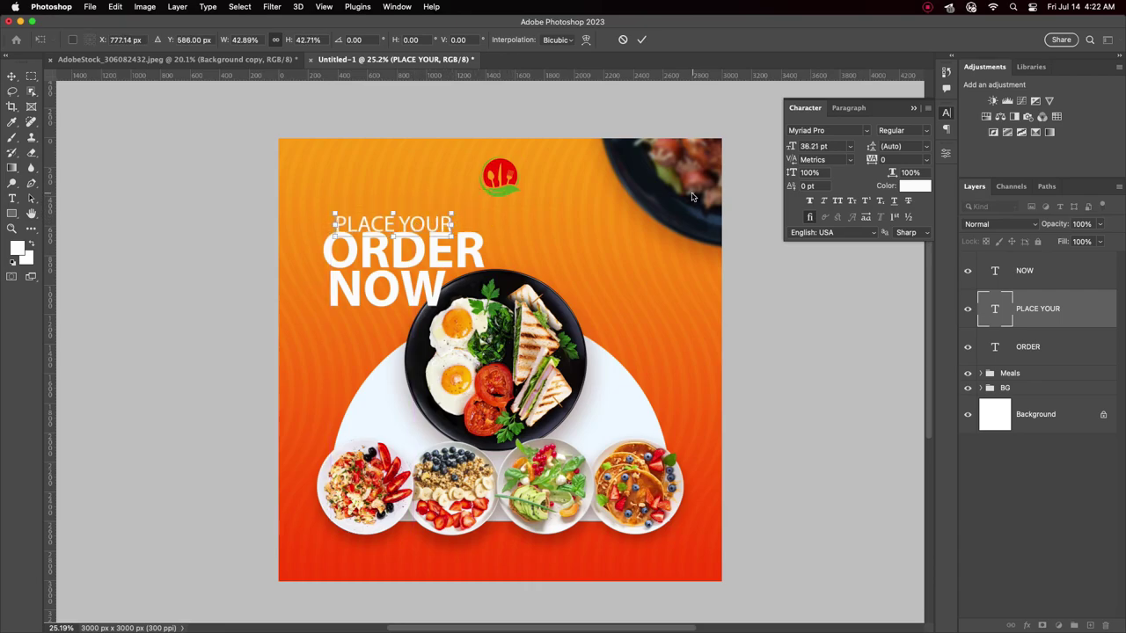
{"action": "key", "text": "Return"}
{"action": "left_click_drag", "start_coordinate": [668, 181], "coordinate": [679, 180]}
{"action": "left_click_drag", "start_coordinate": [425, 231], "coordinate": [425, 228]}
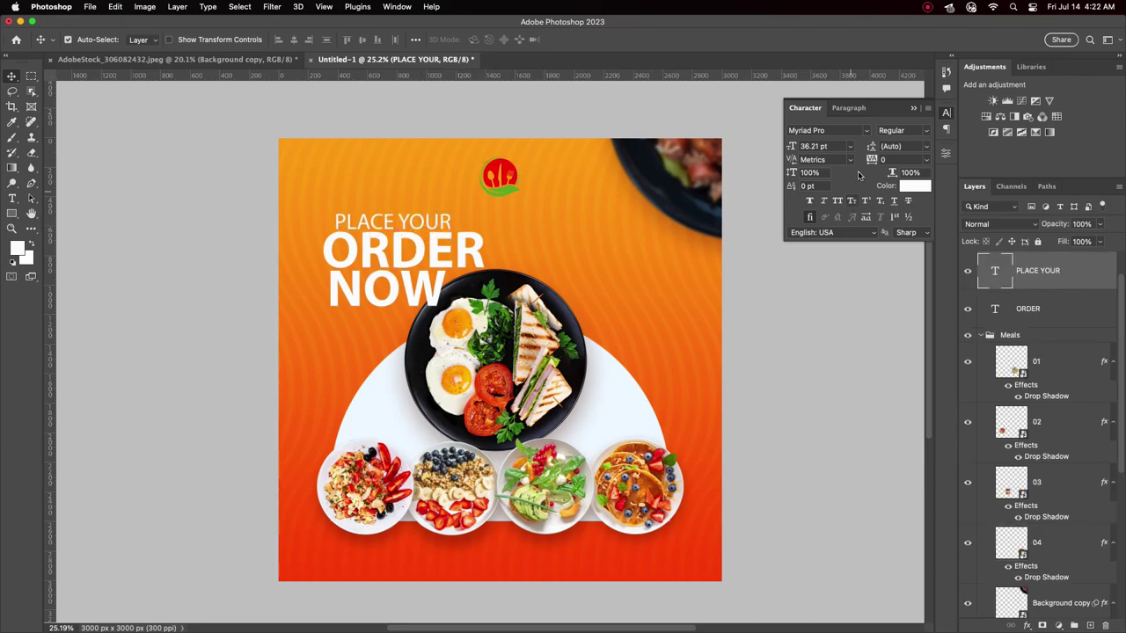
Set PLACE YOUR back to Bold and move ORDER into line beneath it.
{"action": "left_click", "coordinate": [928, 131]}
{"action": "left_click", "coordinate": [891, 150]}
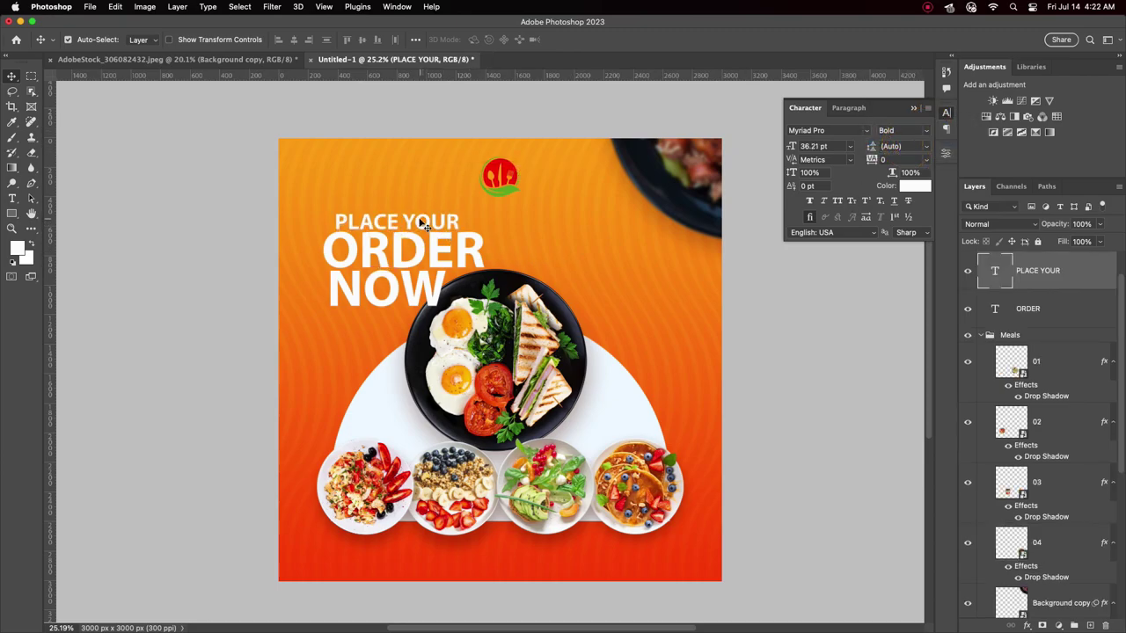
{"action": "mouse_move", "coordinate": [426, 224]}
{"action": "left_mouse_down"}
{"action": "mouse_move", "coordinate": [410, 220]}
{"action": "mouse_move", "coordinate": [398, 249]}
{"action": "left_mouse_up"}
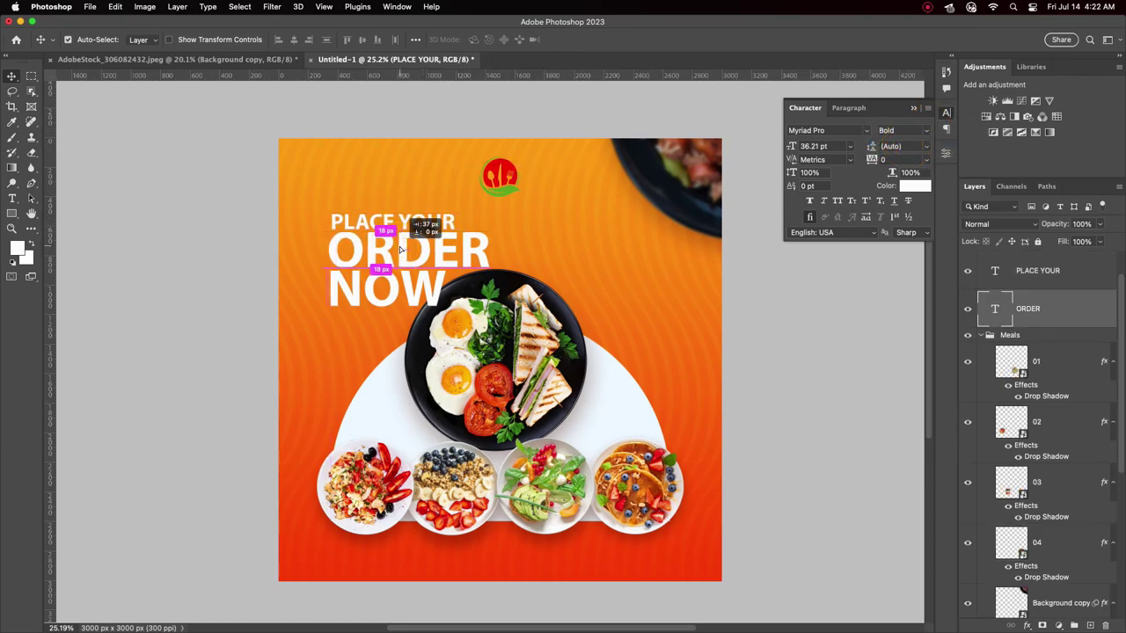
{"action": "left_click", "coordinate": [401, 232]}
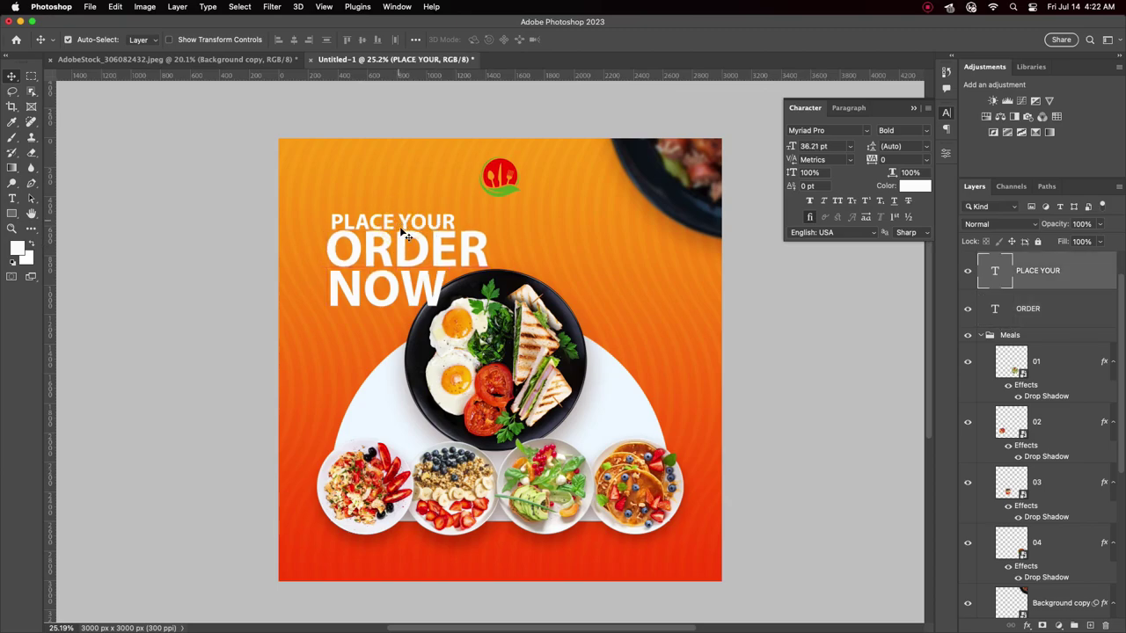
{"action": "left_click", "coordinate": [406, 286]}
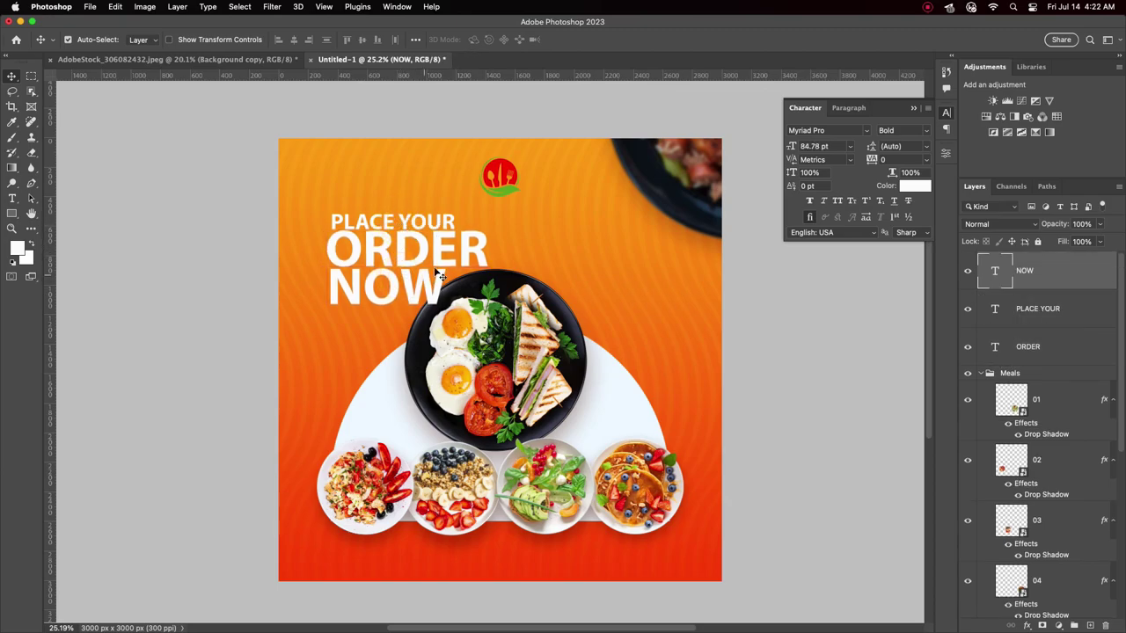
{"action": "scroll", "coordinate": [480, 287], "scroll_direction": "down", "scroll_amount": 1}
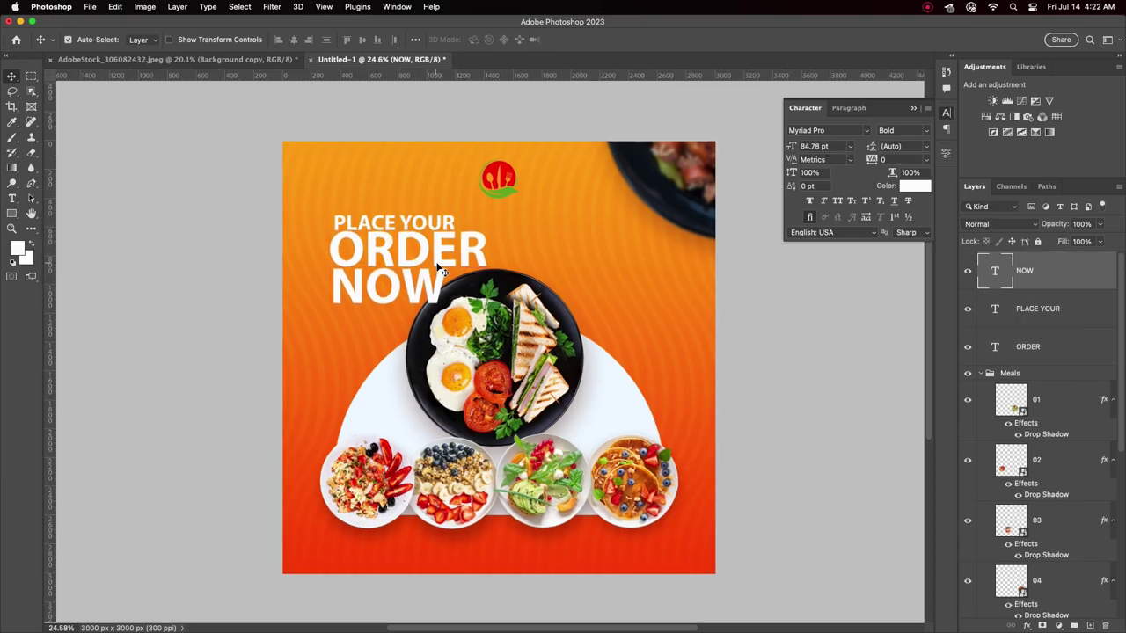
Set the NOW text colour to green.
{"action": "left_click", "coordinate": [915, 186]}
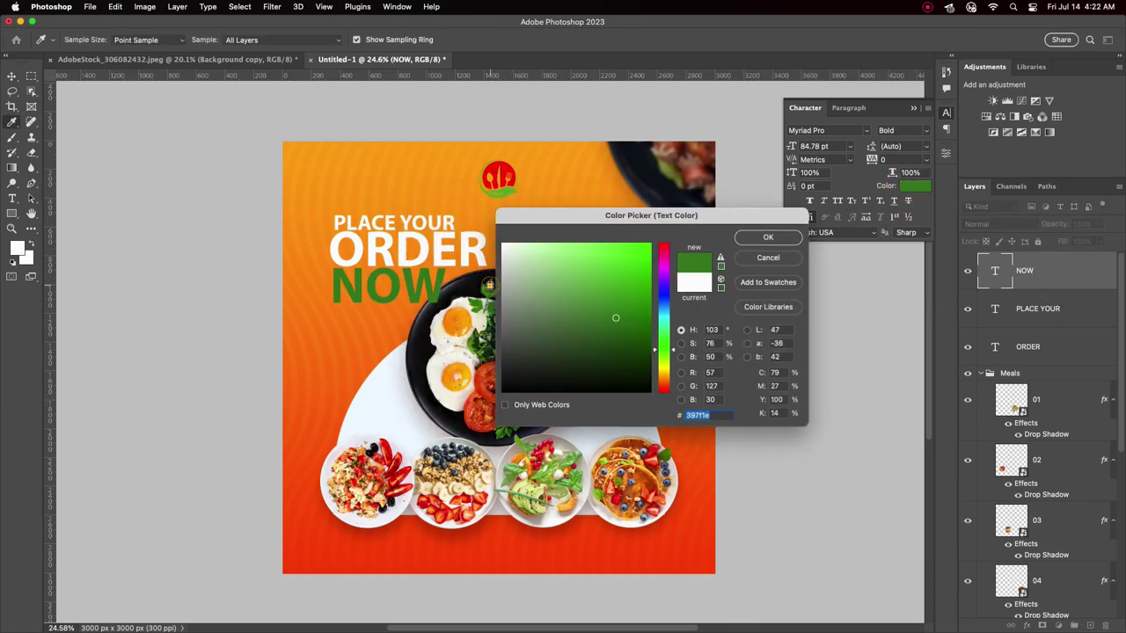
{"action": "left_click_drag", "start_coordinate": [485, 292], "coordinate": [630, 288]}
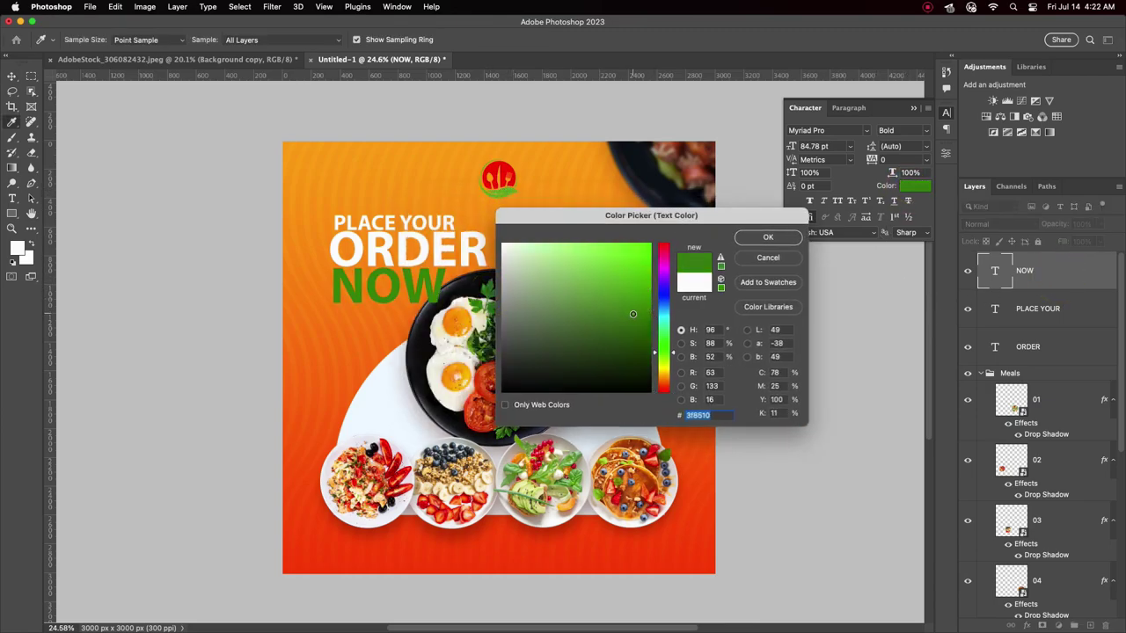
{"action": "left_click", "coordinate": [765, 238]}
{"action": "scroll", "coordinate": [445, 295], "scroll_direction": "up", "scroll_amount": 2}
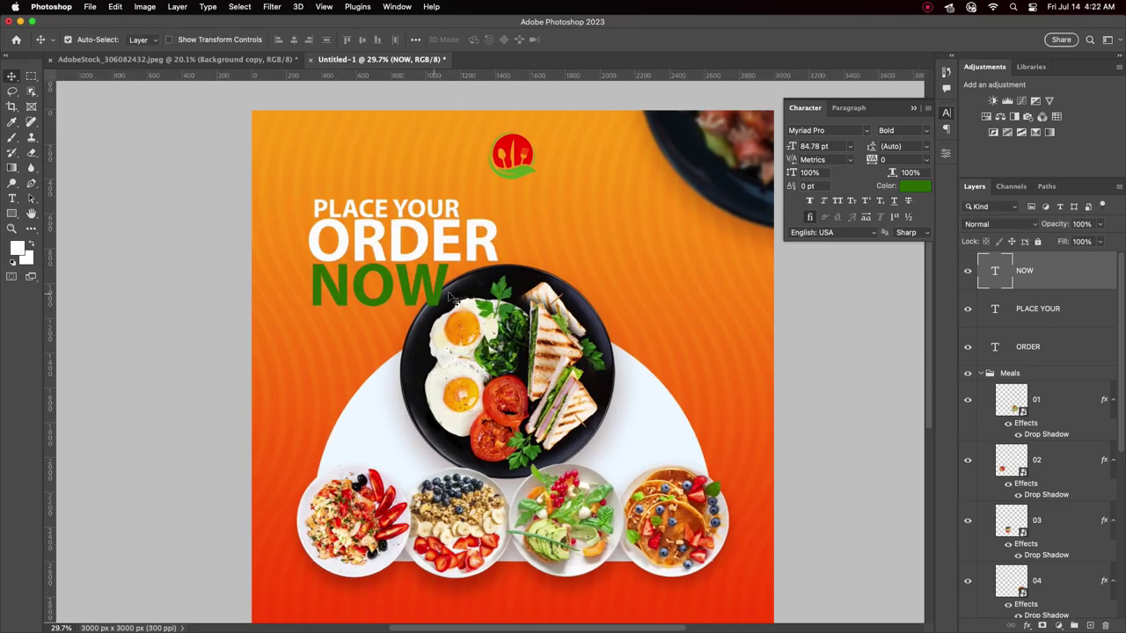
Colour ORDER with the same green, sampled from NOW.
{"action": "left_click", "coordinate": [496, 257]}
{"action": "left_click", "coordinate": [915, 186]}
{"action": "left_click", "coordinate": [437, 275]}
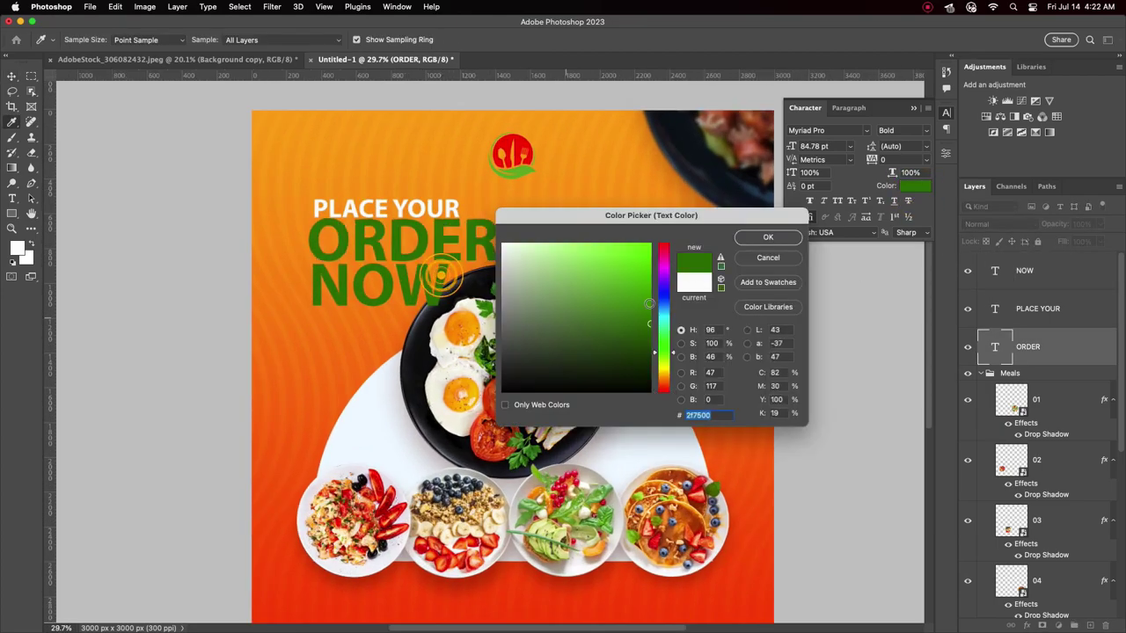
{"action": "key", "text": "Return"}
{"action": "scroll", "coordinate": [915, 329], "scroll_direction": "down", "scroll_amount": 3}
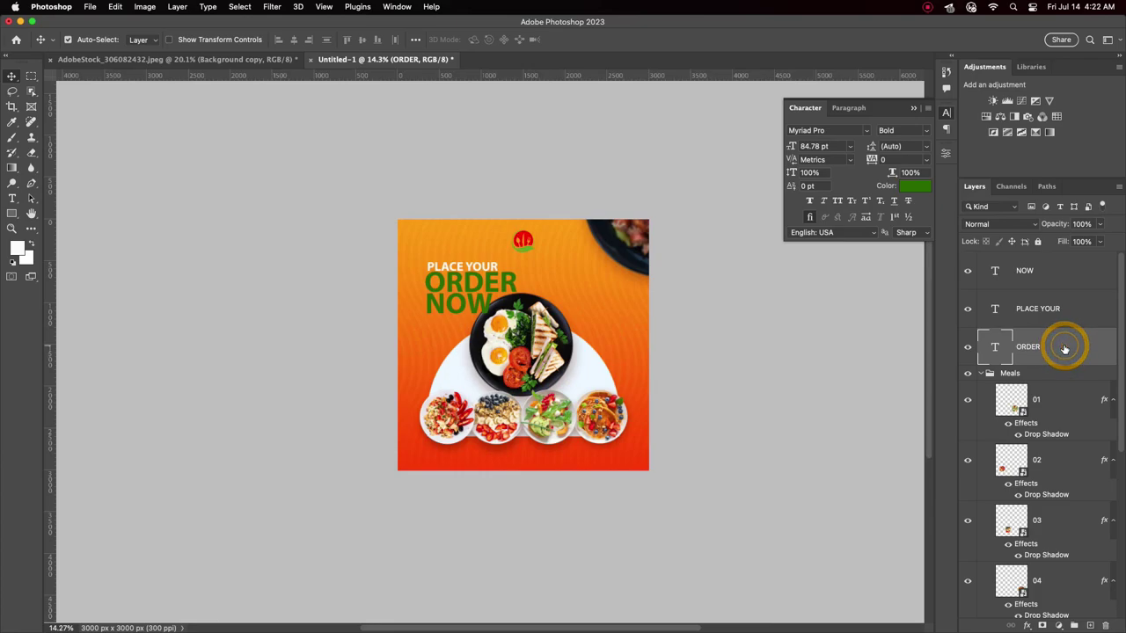
Skew all three headline lines together so they tilt about -6°.
{"action": "left_click", "coordinate": [1049, 273], "text": "shift"}
{"action": "key", "text": "super+t"}
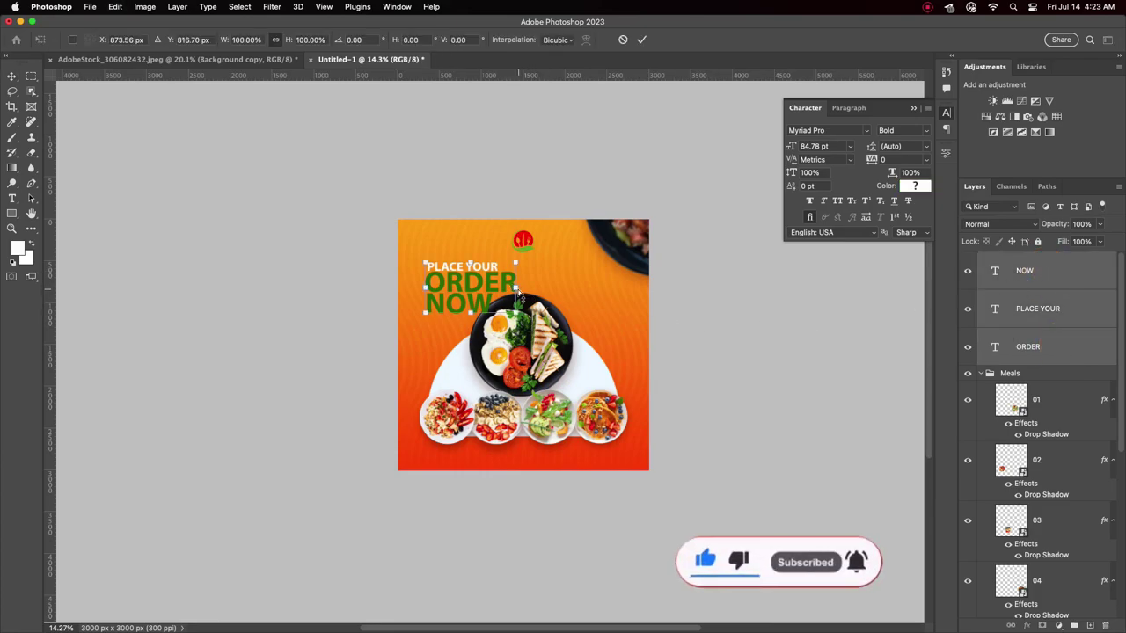
{"action": "mouse_move", "coordinate": [516, 289]}
{"action": "left_mouse_down"}
{"action": "mouse_move", "coordinate": [521, 280]}
{"action": "mouse_move", "coordinate": [485, 292]}
{"action": "left_mouse_up"}
{"action": "left_click", "coordinate": [642, 40]}
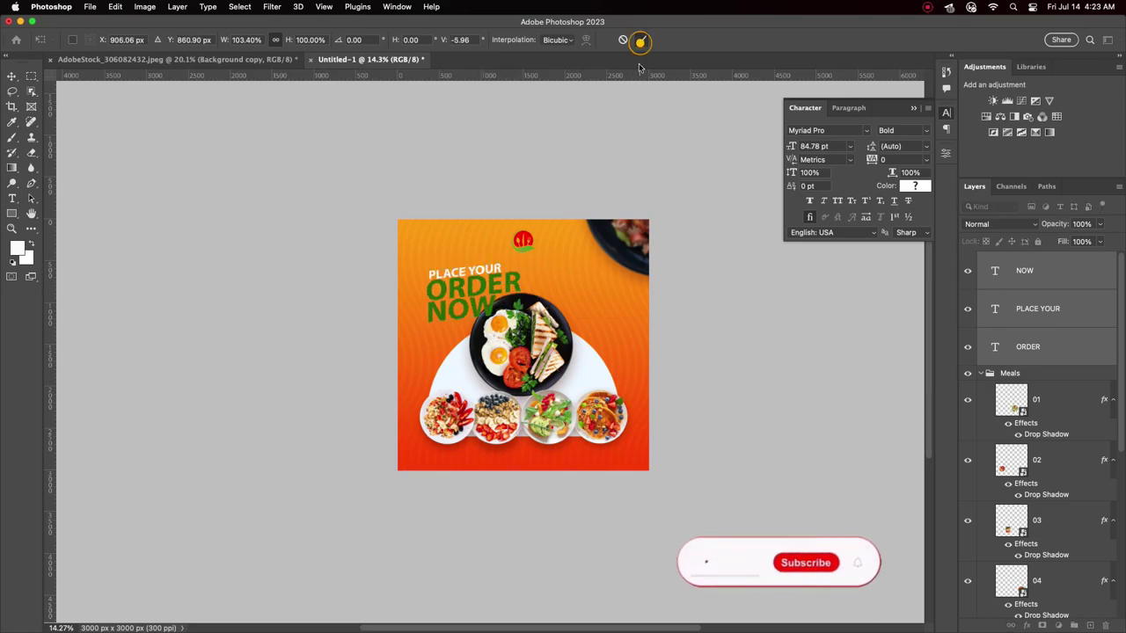
Move the three headline text layers into the Meals group.
{"action": "left_click", "coordinate": [979, 375]}
{"action": "left_click", "coordinate": [1032, 274]}
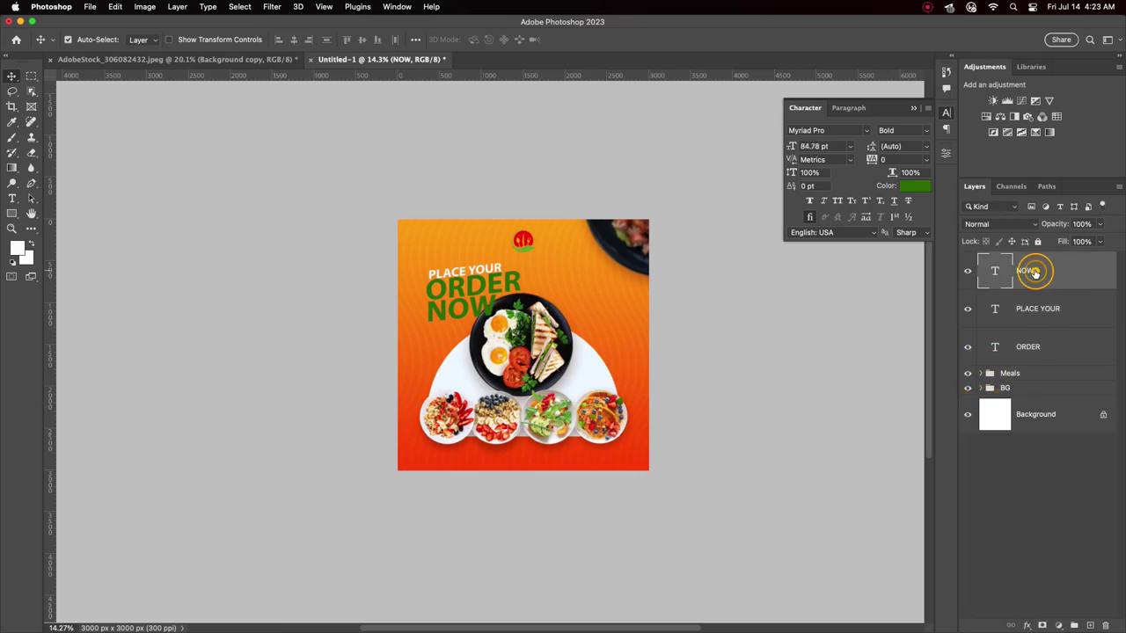
{"action": "left_click", "coordinate": [1057, 346], "text": "shift"}
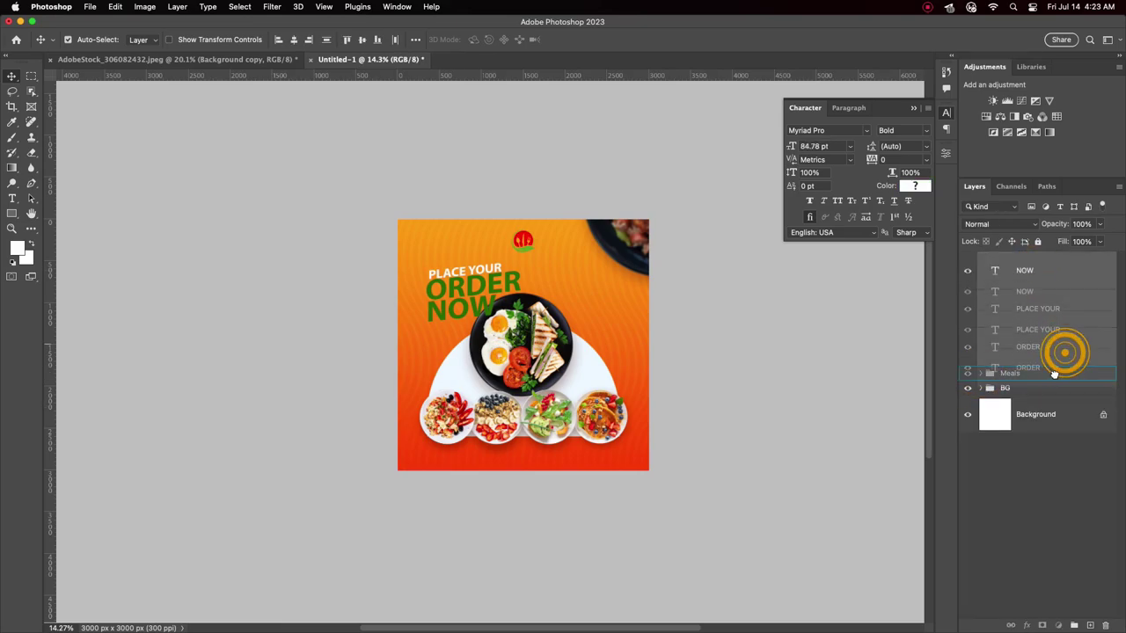
{"action": "left_click_drag", "start_coordinate": [1060, 350], "coordinate": [1056, 379]}
{"action": "left_click", "coordinate": [979, 260]}
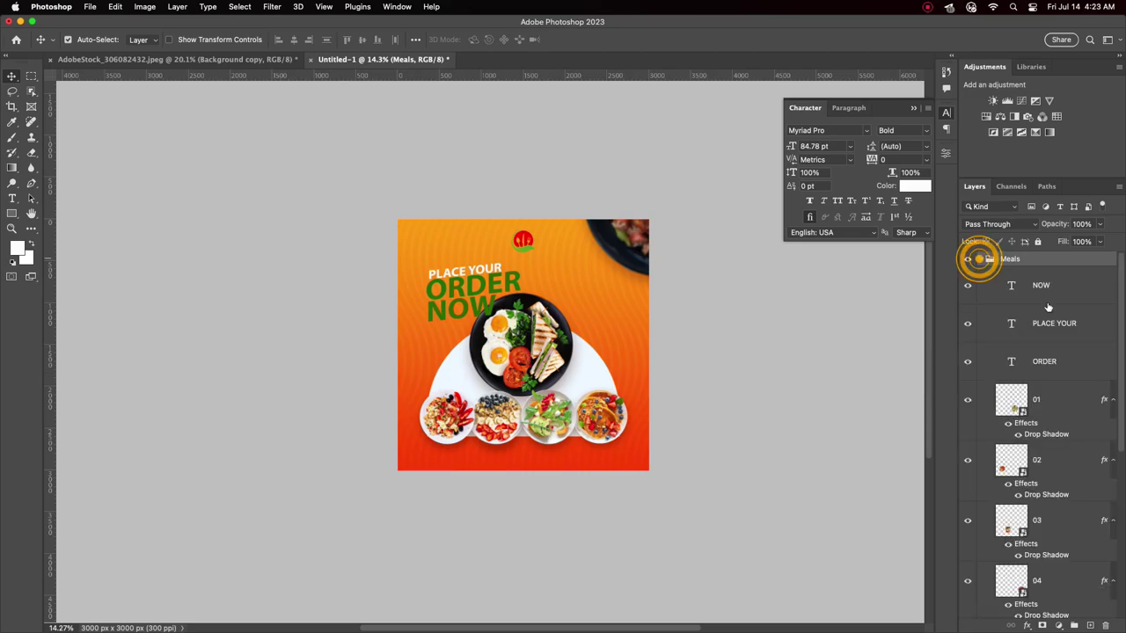
{"action": "left_click", "coordinate": [1047, 288]}
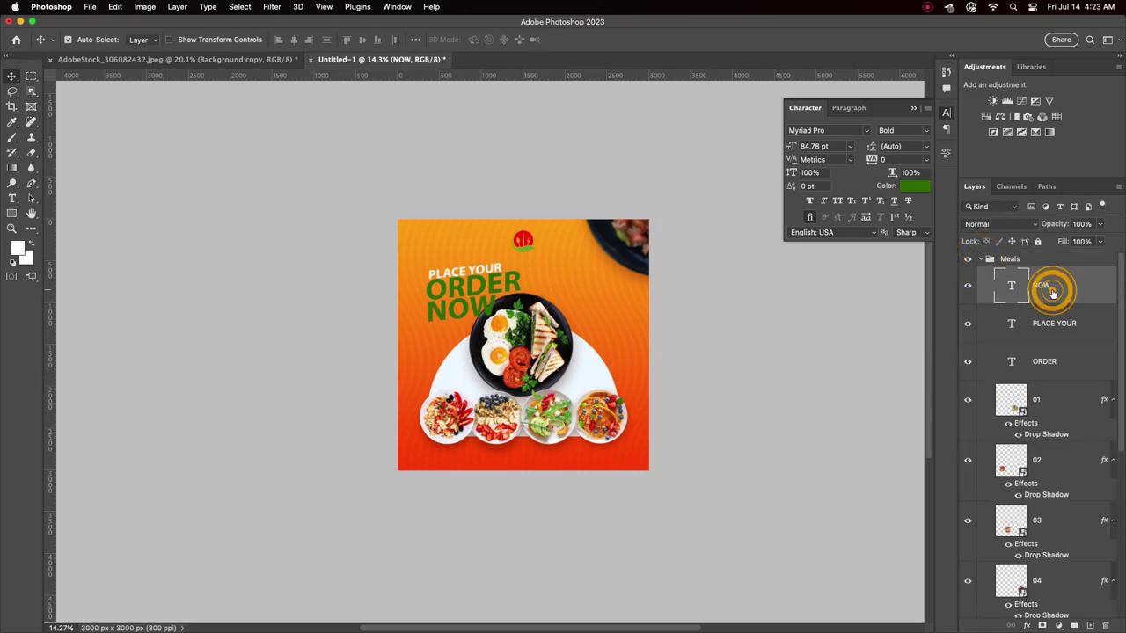
{"action": "left_click", "coordinate": [1058, 367], "text": "shift"}
{"action": "scroll", "coordinate": [1064, 362], "scroll_direction": "down", "scroll_amount": 2}
{"action": "scroll", "coordinate": [1064, 361], "scroll_direction": "down", "scroll_amount": 1}
{"action": "scroll", "coordinate": [1064, 352], "scroll_direction": "down", "scroll_amount": 1}
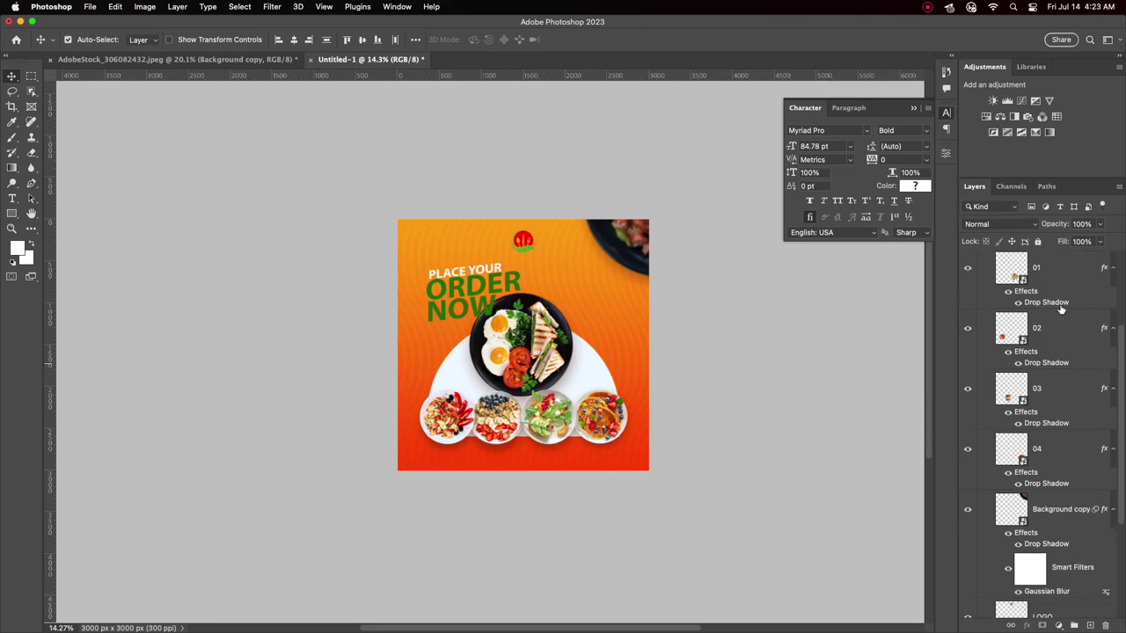
{"action": "scroll", "coordinate": [1060, 308], "scroll_direction": "up", "scroll_amount": 2}
{"action": "scroll", "coordinate": [1038, 319], "scroll_direction": "up", "scroll_amount": 2}
Group the headline layers into a new group named 'Text' below Meals.
{"action": "left_click_drag", "start_coordinate": [1039, 289], "coordinate": [999, 278]}
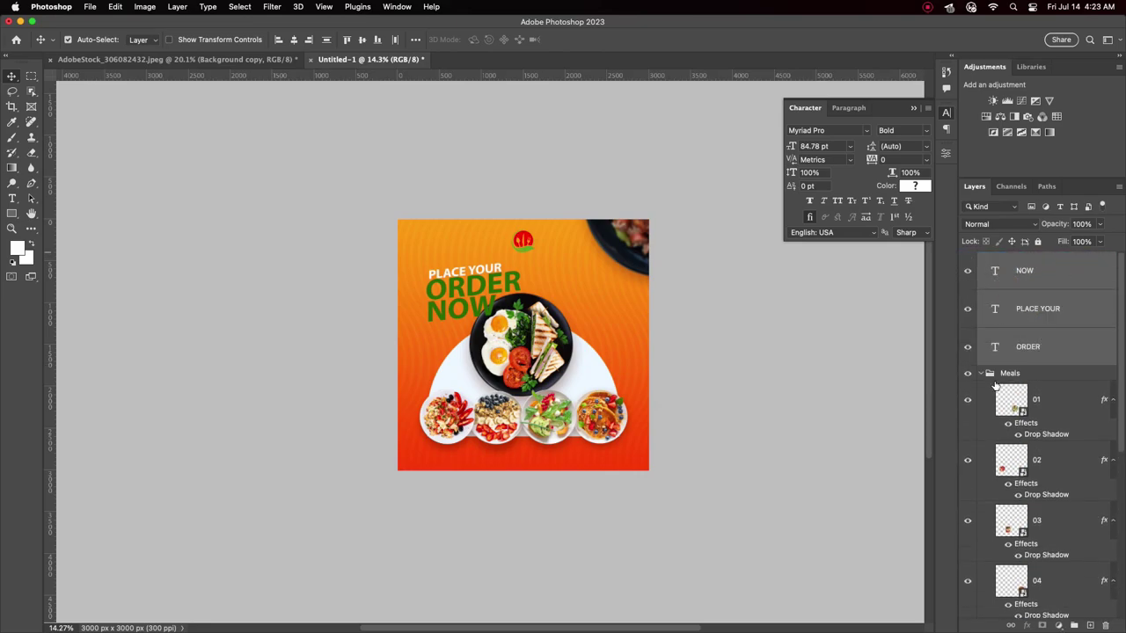
{"action": "left_click", "coordinate": [989, 373]}
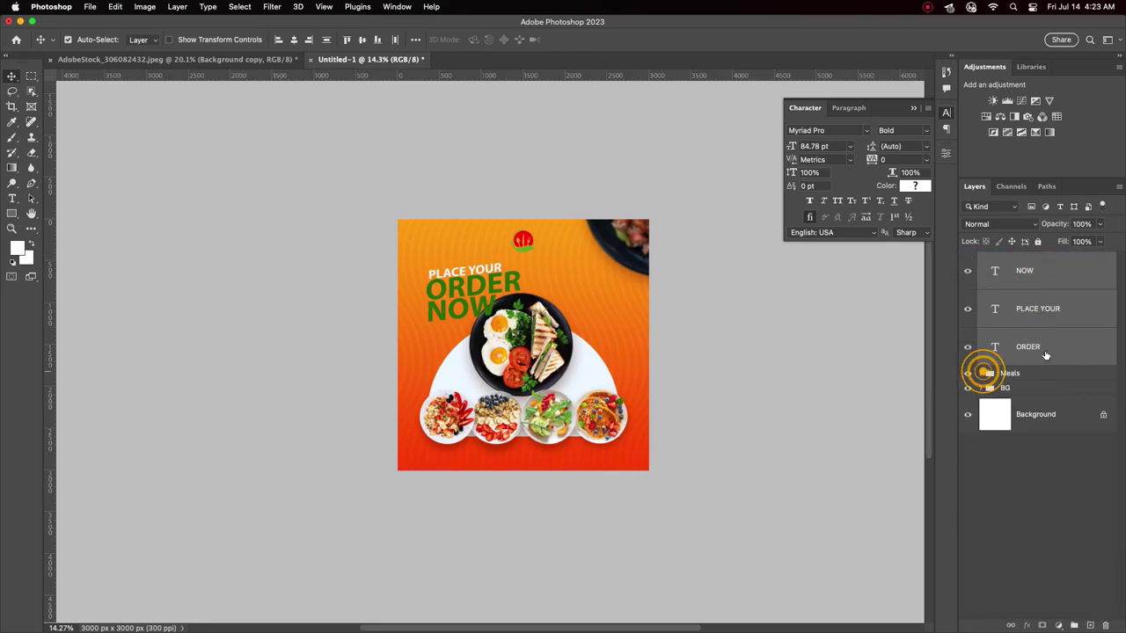
{"action": "left_click", "coordinate": [1074, 625]}
{"action": "double_click", "coordinate": [1021, 259]}
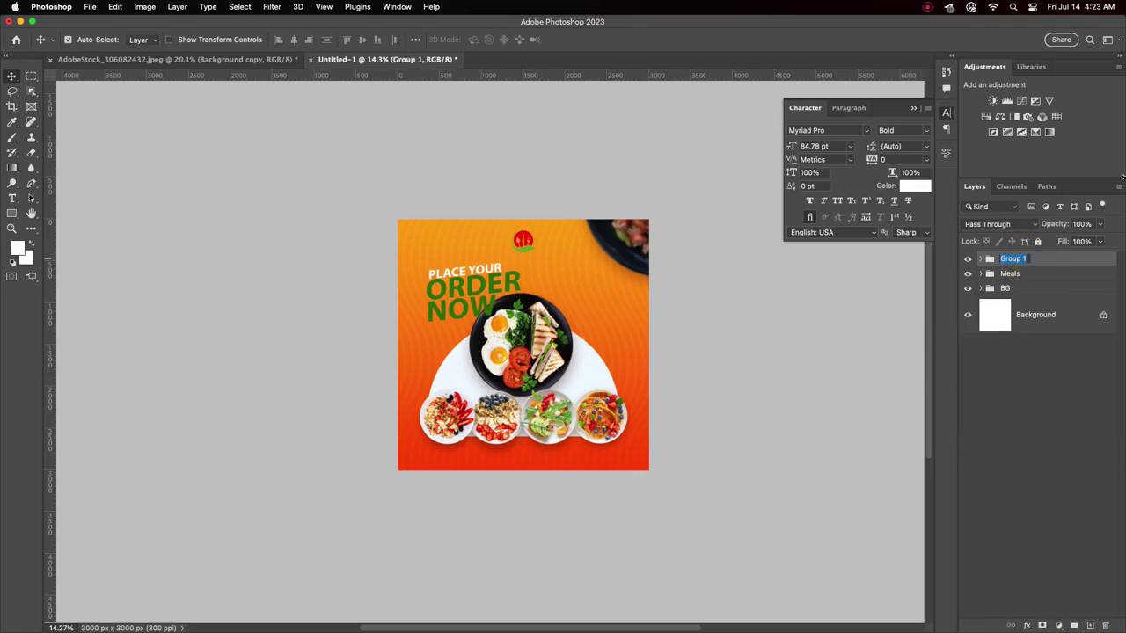
{"action": "type", "text": "tE"}
{"action": "type", "text": "xt"}
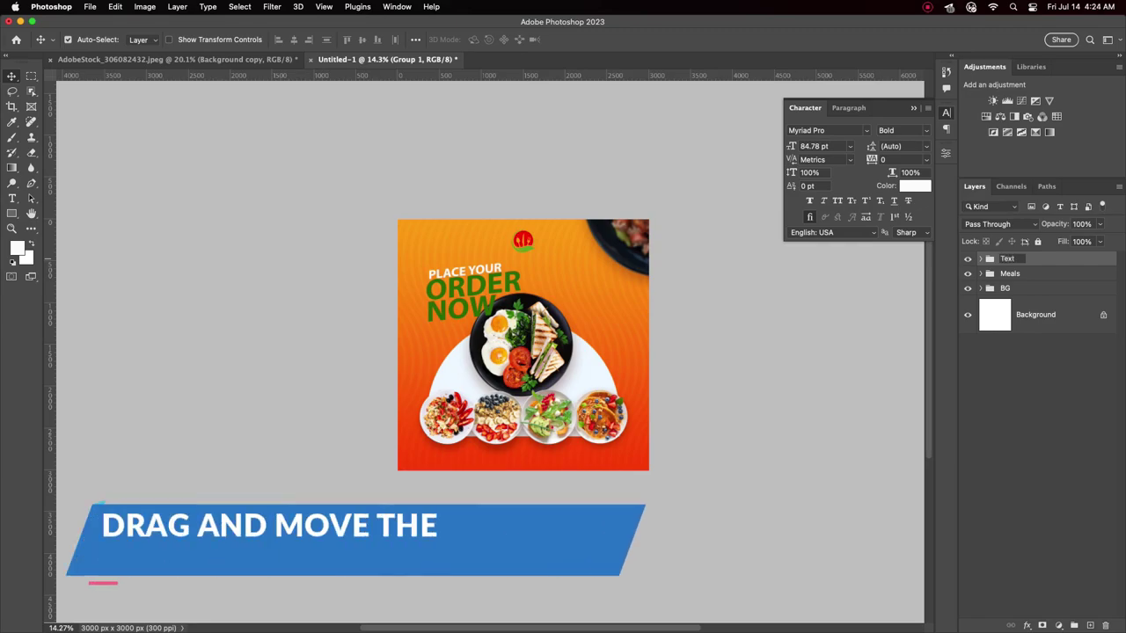
{"action": "key", "text": "Return"}
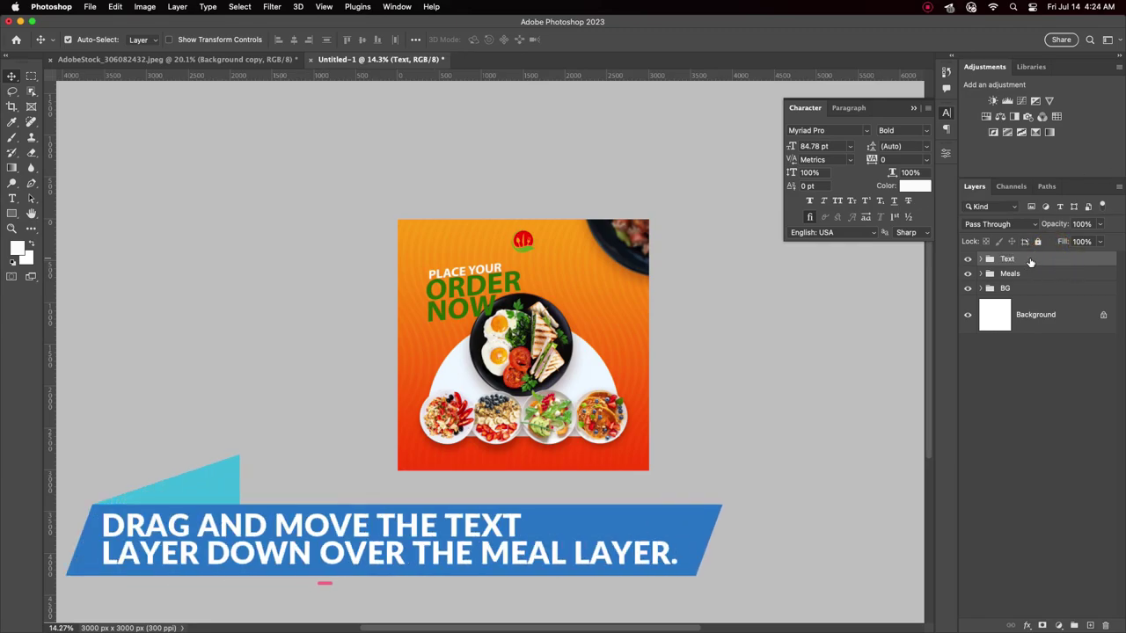
{"action": "left_click_drag", "start_coordinate": [1027, 267], "coordinate": [1040, 287]}
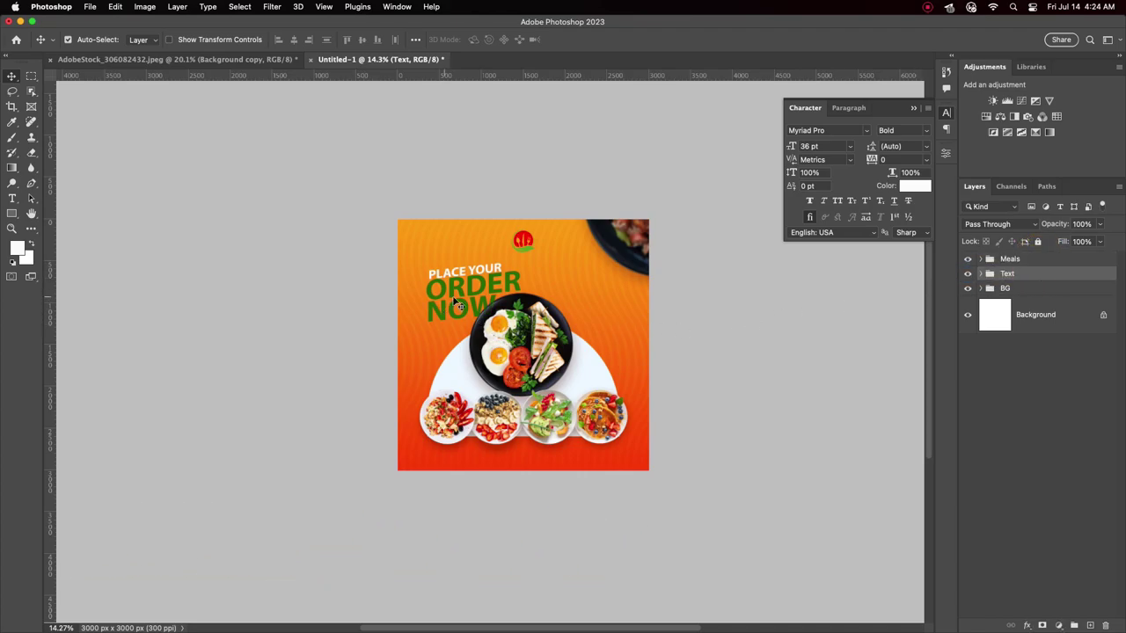
Lock All on the BG and Meals groups, leaving Text selected.
{"action": "scroll", "coordinate": [486, 325], "scroll_direction": "up", "scroll_amount": 2}
{"action": "scroll", "coordinate": [475, 304], "scroll_direction": "up", "scroll_amount": 1}
{"action": "scroll", "coordinate": [498, 306], "scroll_direction": "up", "scroll_amount": 1}
{"action": "scroll", "coordinate": [503, 312], "scroll_direction": "up", "scroll_amount": 1}
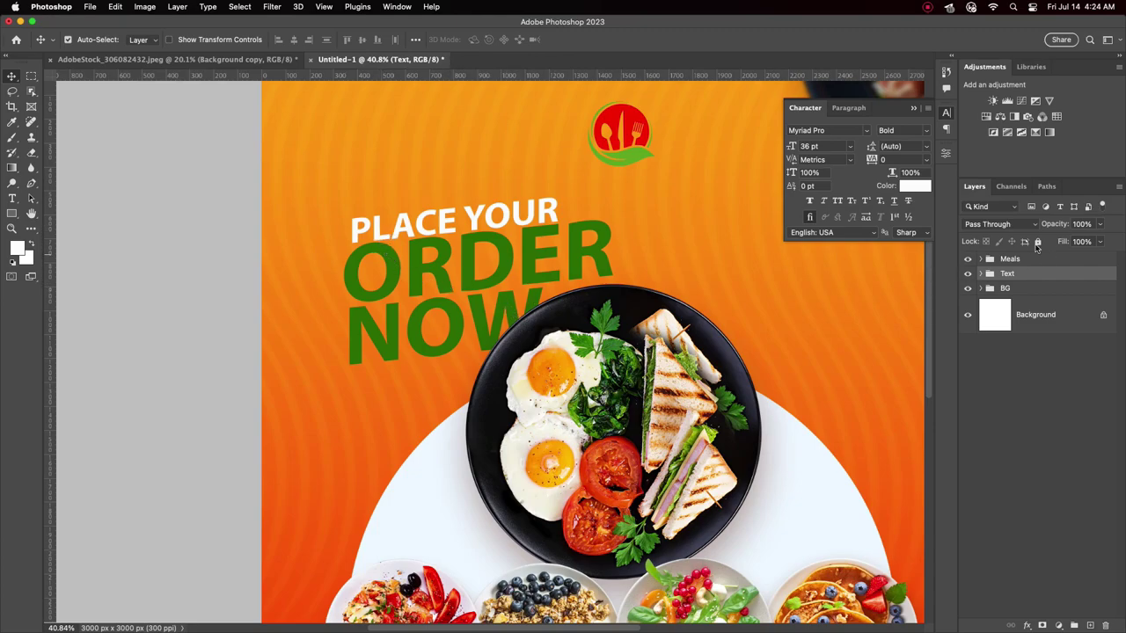
{"action": "left_click", "coordinate": [1034, 289]}
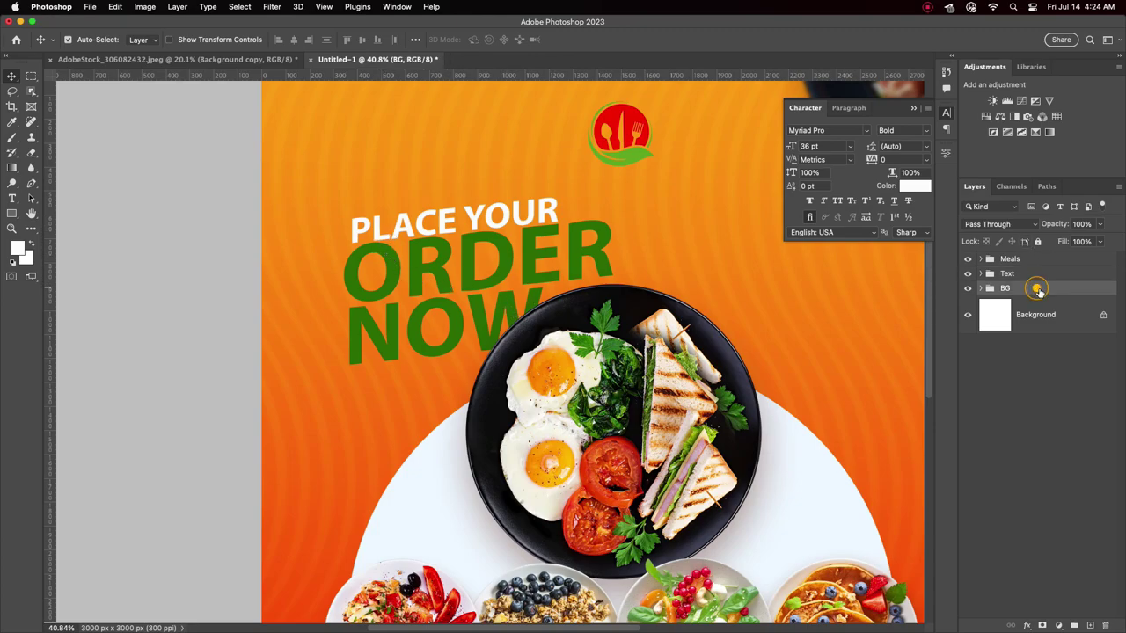
{"action": "left_click", "coordinate": [1038, 242]}
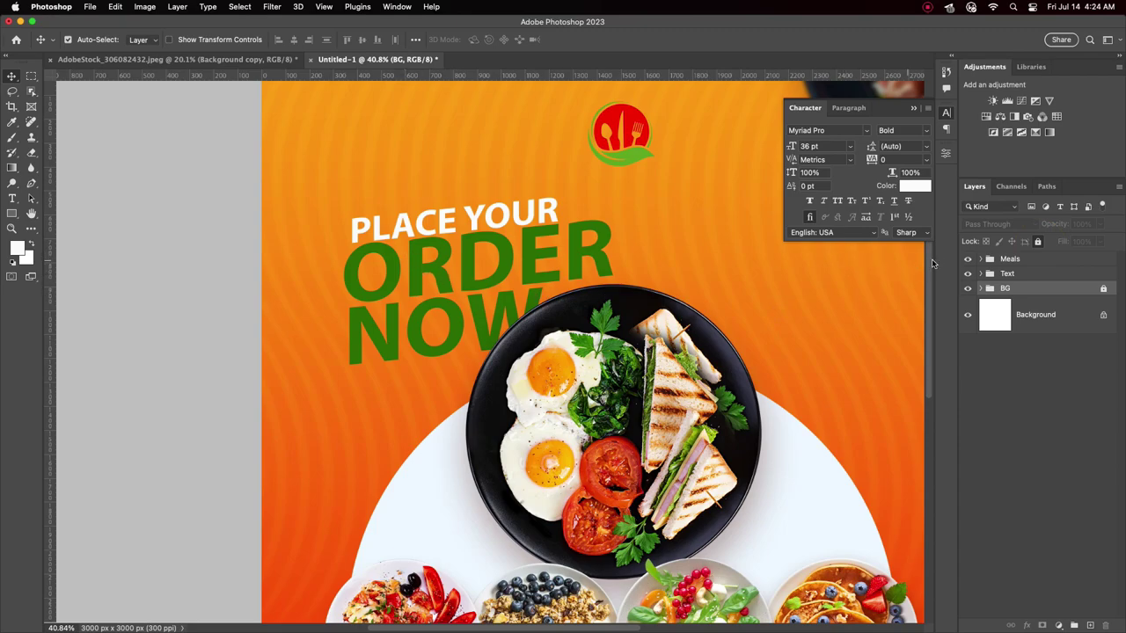
{"action": "left_click", "coordinate": [1033, 259]}
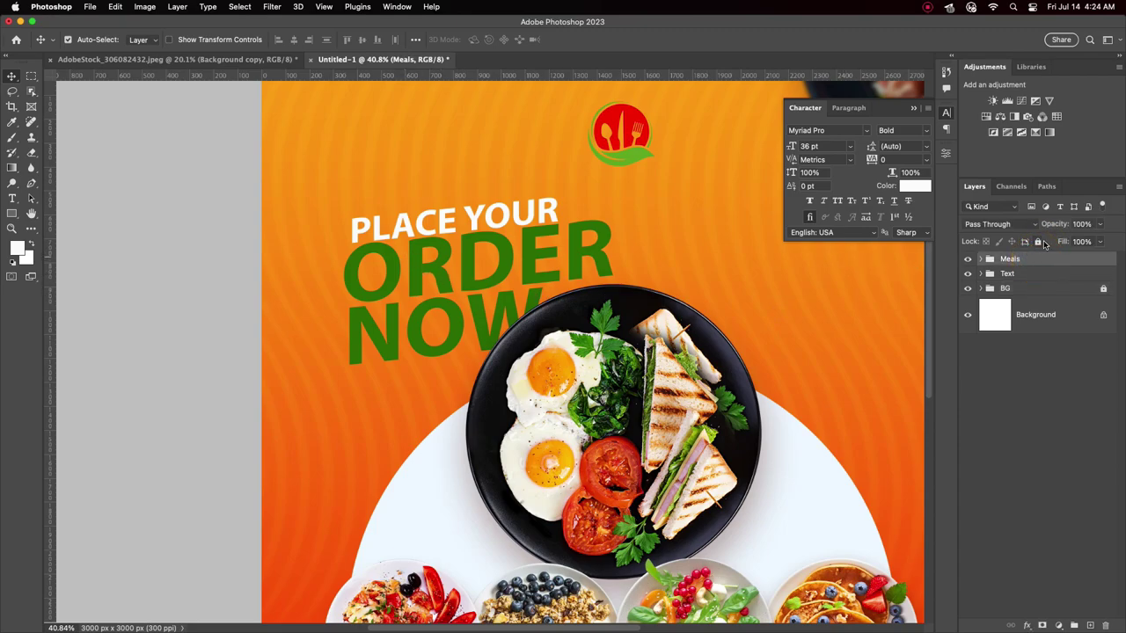
{"action": "left_click", "coordinate": [1038, 242]}
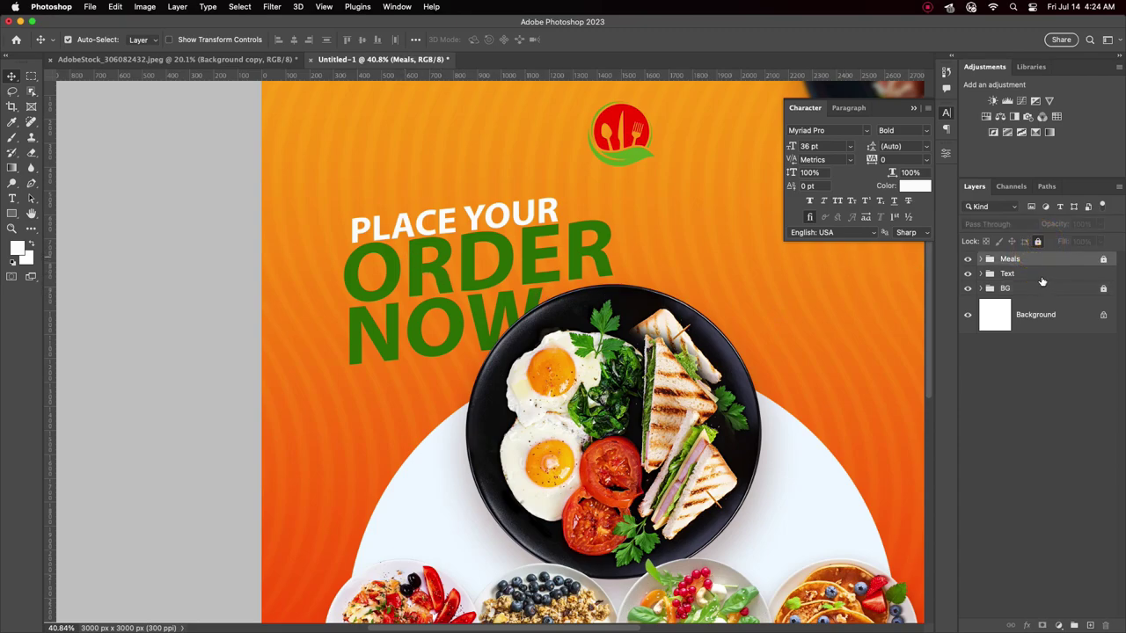
{"action": "left_click", "coordinate": [1043, 276]}
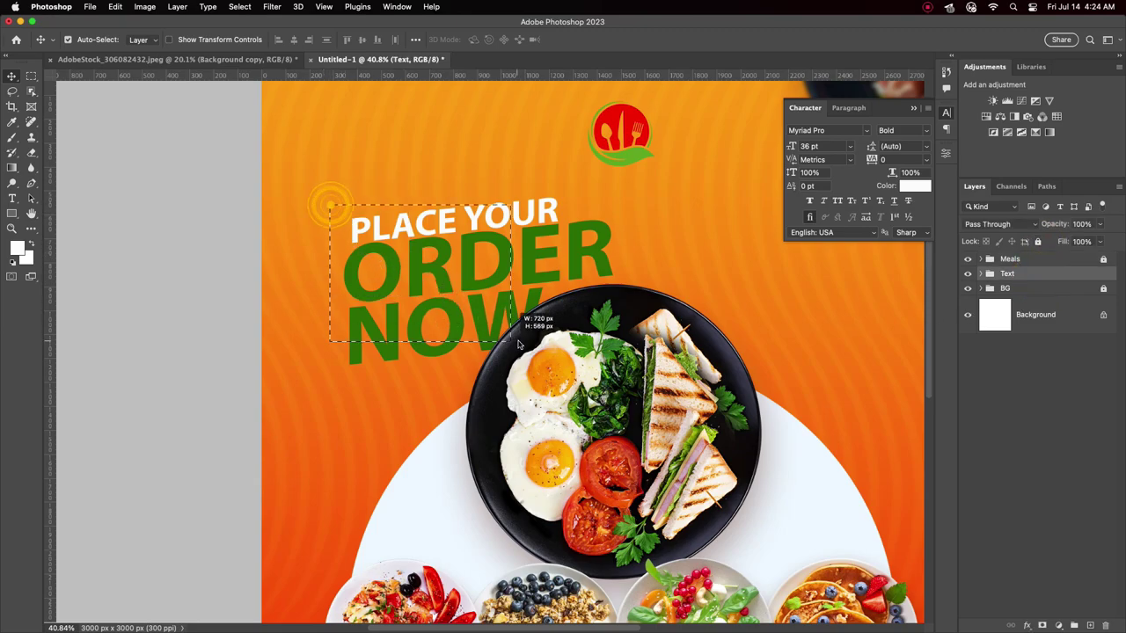
Shift the PLACE YOUR ORDER NOW headline slightly left on the poster.
{"action": "left_click_drag", "start_coordinate": [337, 215], "coordinate": [526, 345]}
{"action": "mouse_move", "coordinate": [493, 277]}
{"action": "left_mouse_down"}
{"action": "mouse_move", "coordinate": [506, 280]}
{"action": "mouse_move", "coordinate": [505, 265]}
{"action": "left_mouse_up"}
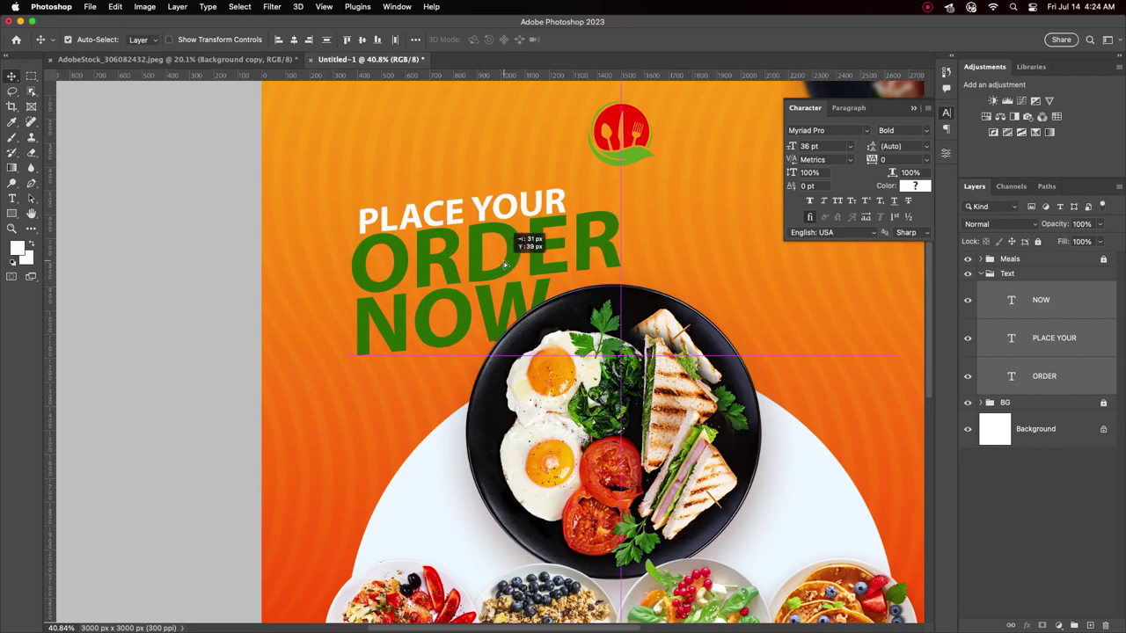
{"action": "left_click_drag", "start_coordinate": [505, 265], "coordinate": [469, 269]}
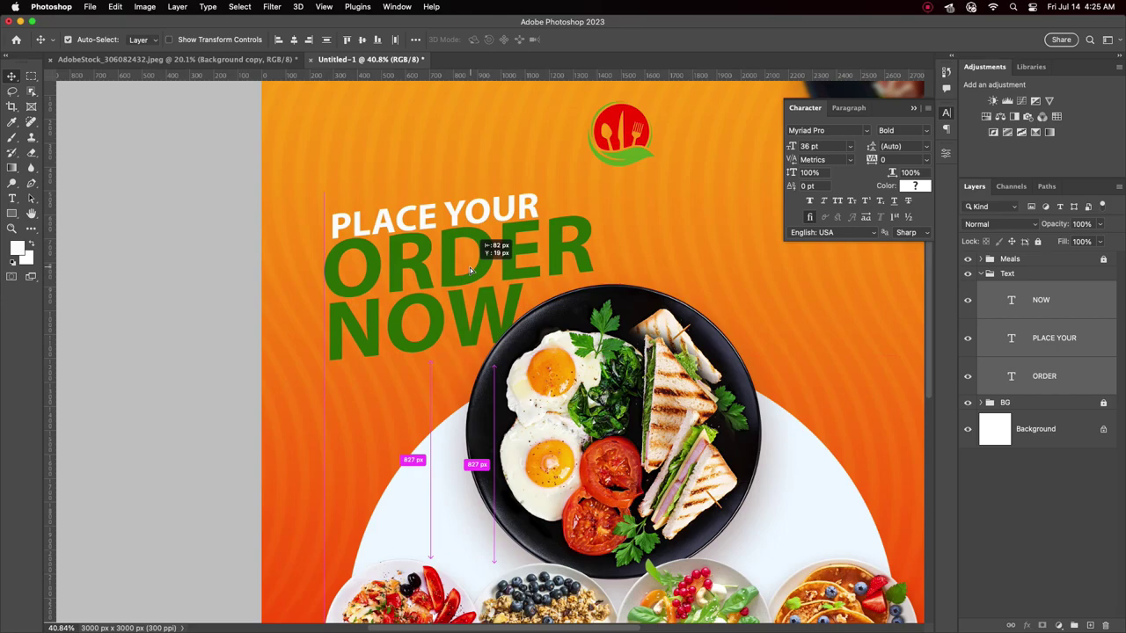
{"action": "scroll", "coordinate": [508, 256], "scroll_direction": "down", "scroll_amount": 2}
{"action": "scroll", "coordinate": [509, 255], "scroll_direction": "down", "scroll_amount": 1}
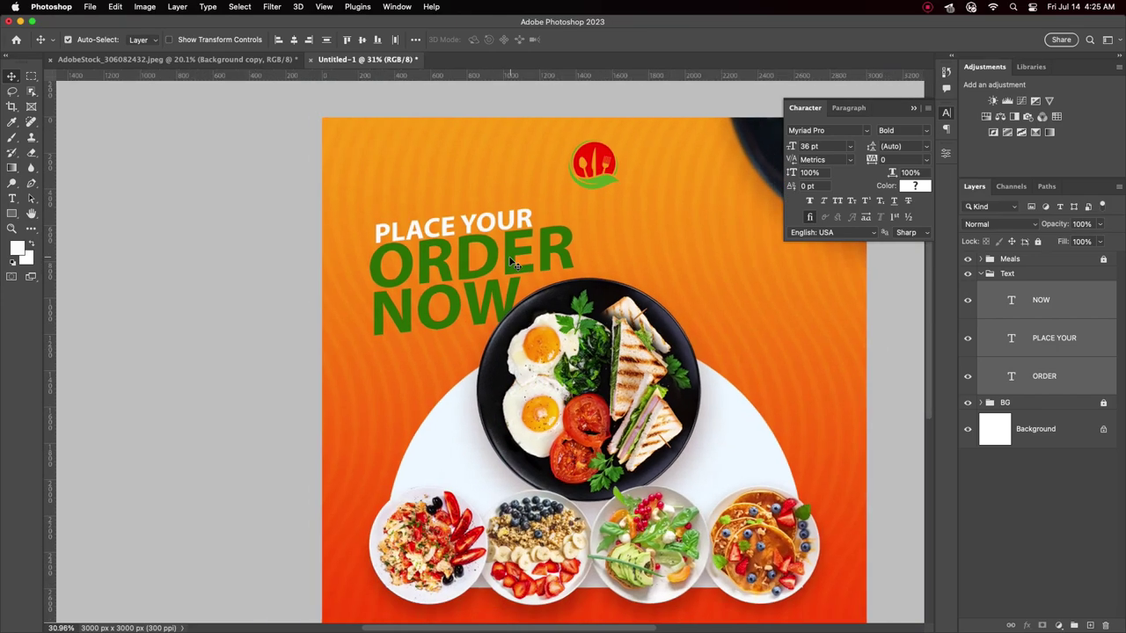
{"action": "scroll", "coordinate": [508, 254], "scroll_direction": "down", "scroll_amount": 1}
Zoom out and collapse the Character panel.
{"action": "scroll", "coordinate": [508, 255], "scroll_direction": "down", "scroll_amount": 1}
{"action": "scroll", "coordinate": [507, 257], "scroll_direction": "down", "scroll_amount": 1}
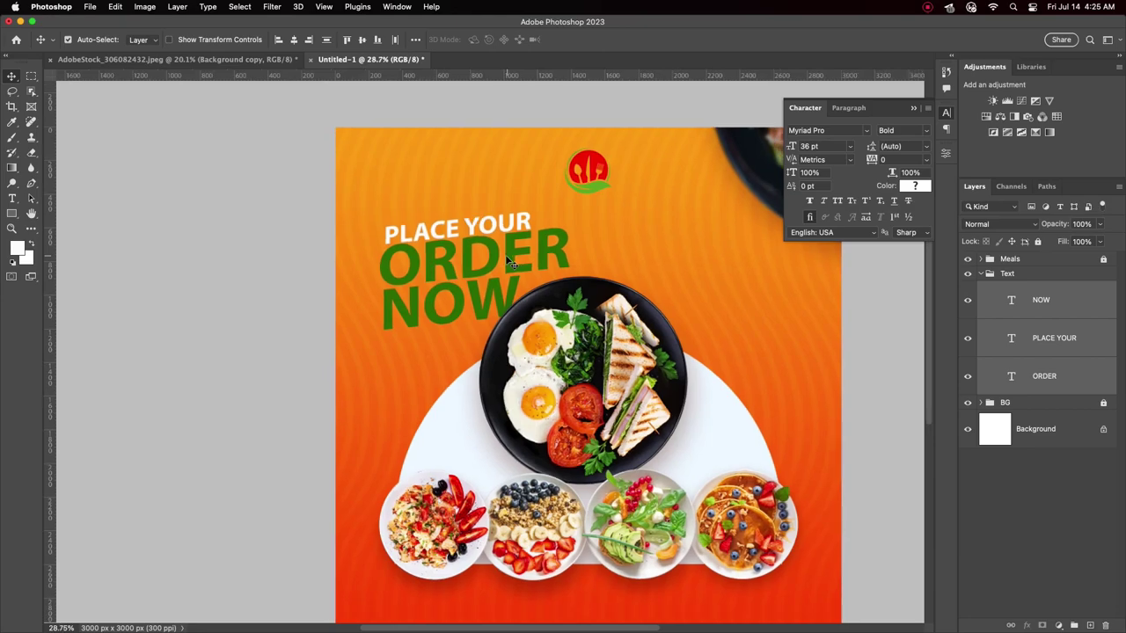
{"action": "scroll", "coordinate": [505, 254], "scroll_direction": "down", "scroll_amount": 2}
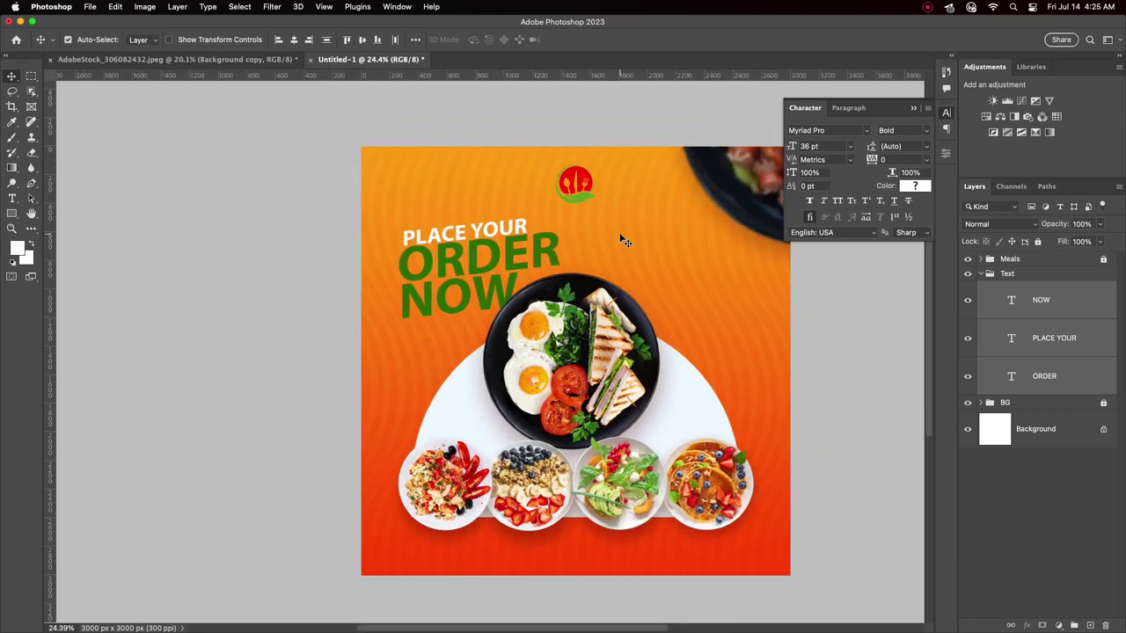
{"action": "left_click", "coordinate": [913, 107]}
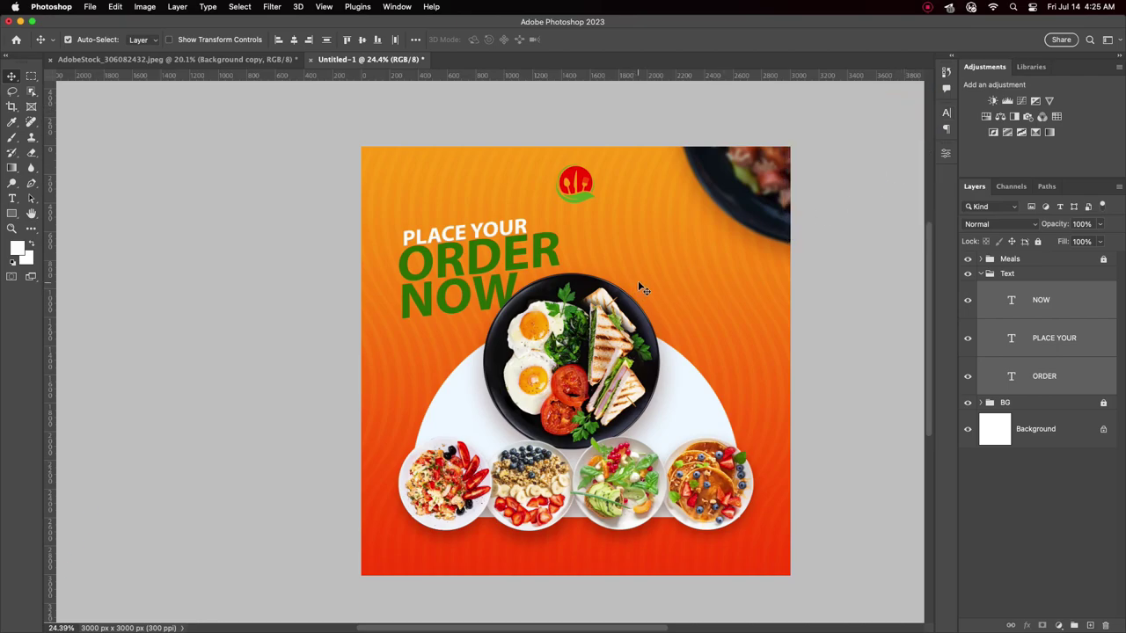
{"action": "scroll", "coordinate": [637, 283], "scroll_direction": "up", "scroll_amount": 1}
{"action": "scroll", "coordinate": [650, 277], "scroll_direction": "up", "scroll_amount": 2}
Start a text block at the upper right with 'Your Party' and 'Birthday'.
{"action": "left_click", "coordinate": [12, 198]}
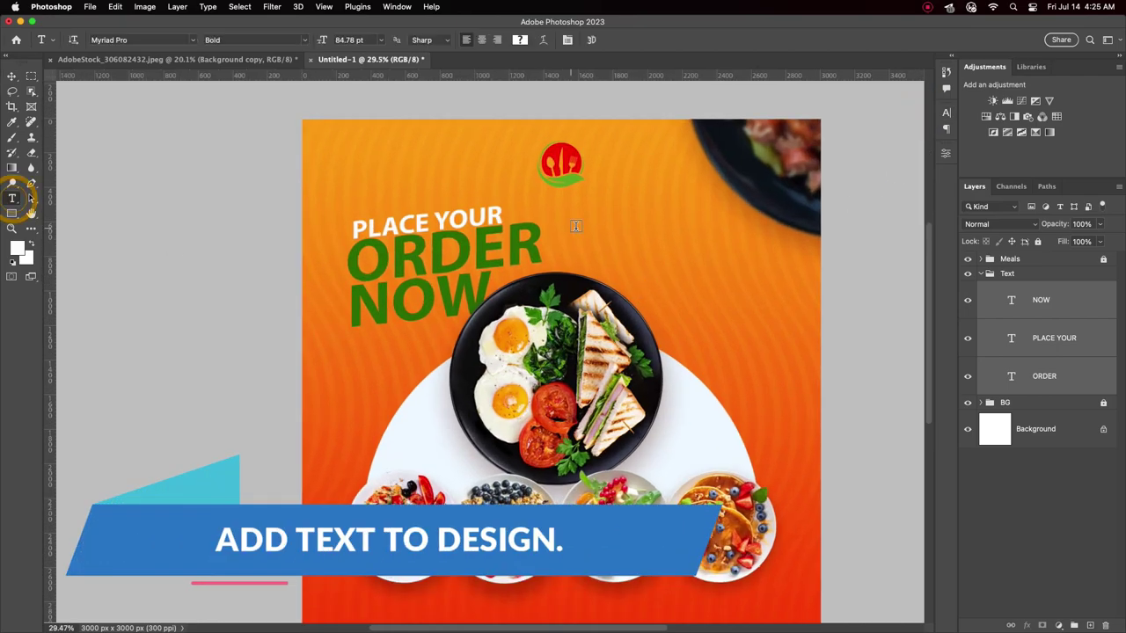
{"action": "left_click", "coordinate": [649, 231]}
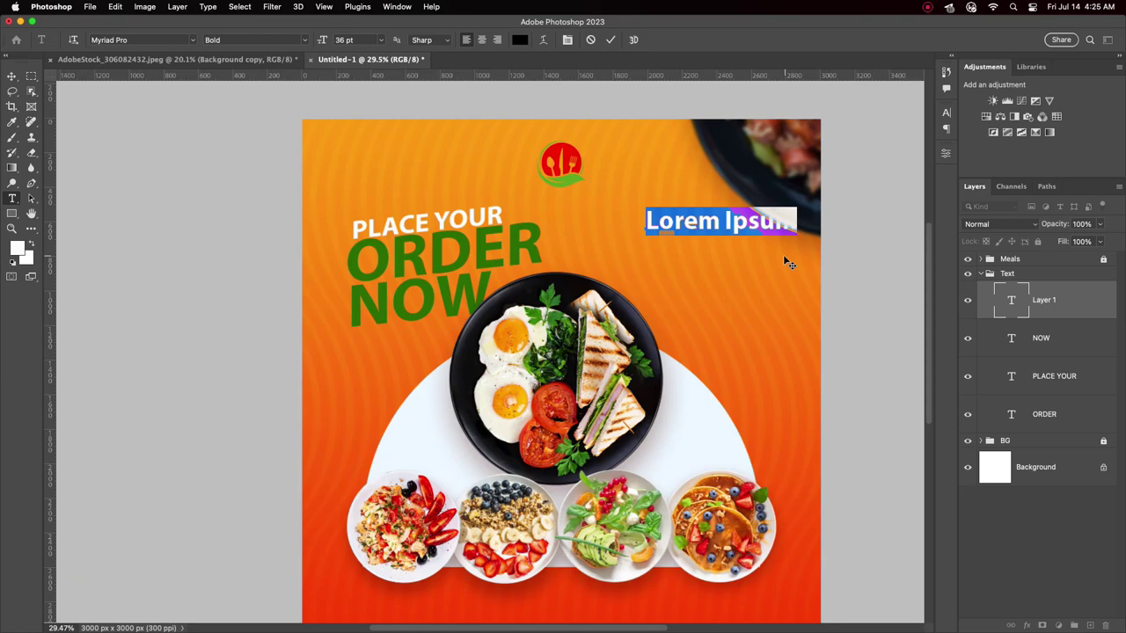
{"action": "type", "text": "Yp"}
{"action": "key", "text": "BackSpace"}
{"action": "type", "text": "our"}
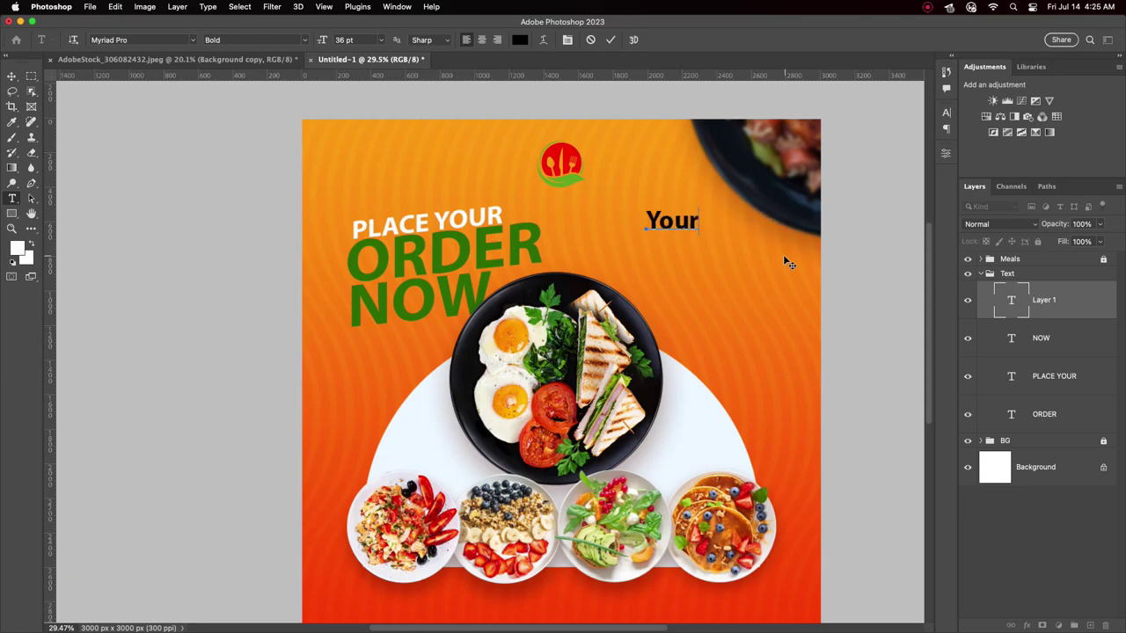
{"action": "type", "text": " Party"}
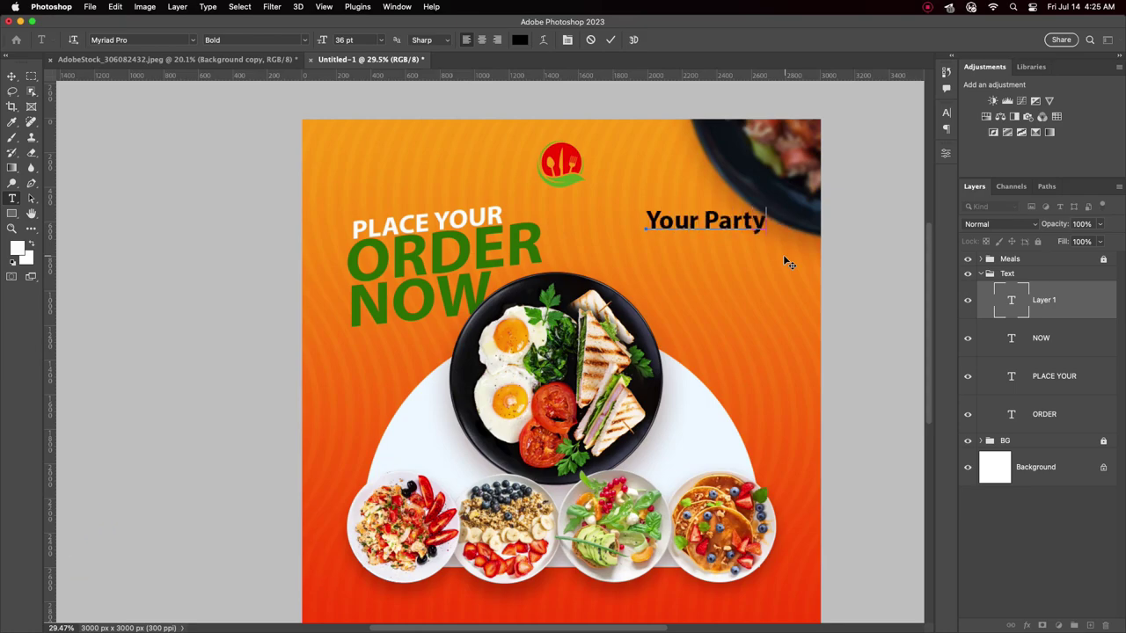
{"action": "key", "text": "Return"}
{"action": "type", "text": "Birthda"}
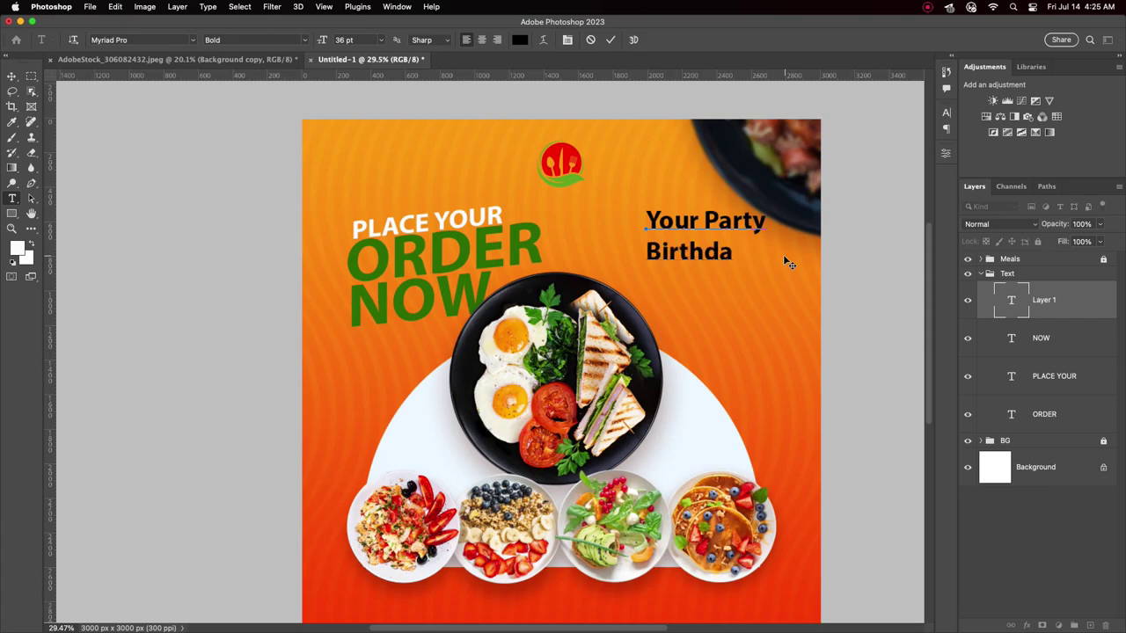
{"action": "type", "text": "u"}
{"action": "key", "text": "BackSpace"}
{"action": "type", "text": "y"}
Add 'Wedding', 'Confenrence' and 'All Ceremonies' lines and commit the list.
{"action": "key", "text": "Return"}
{"action": "type", "text": "W"}
{"action": "type", "text": "edding"}
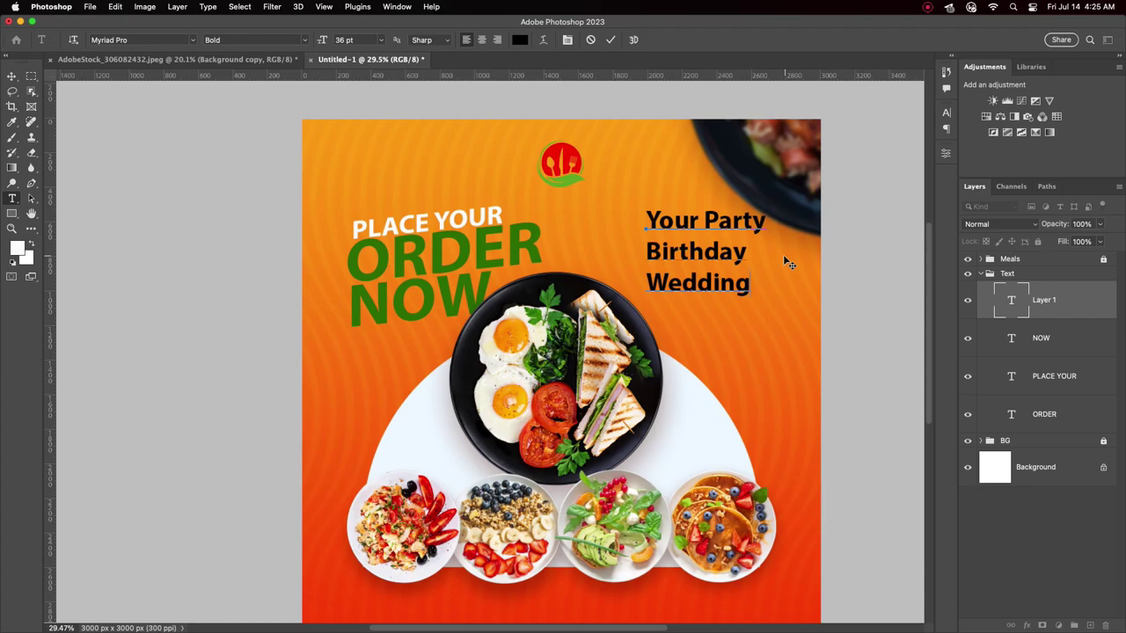
{"action": "key", "text": "Return"}
{"action": "type", "text": "Con"}
{"action": "type", "text": "fenre"}
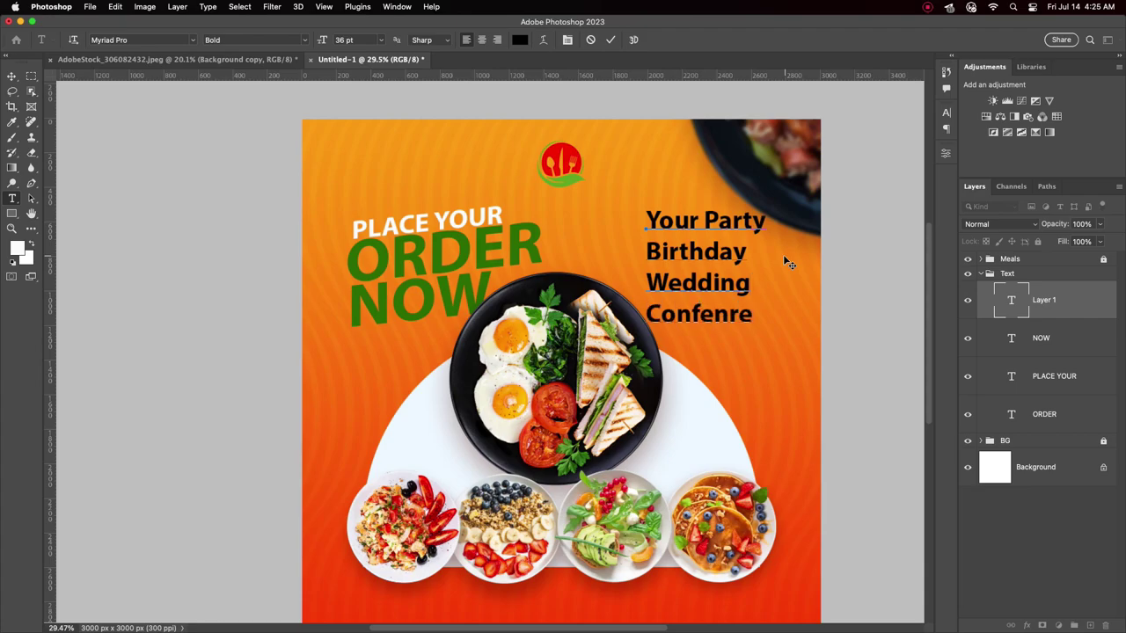
{"action": "type", "text": "nce"}
{"action": "type", "text": "ll"}
{"action": "type", "text": "A"}
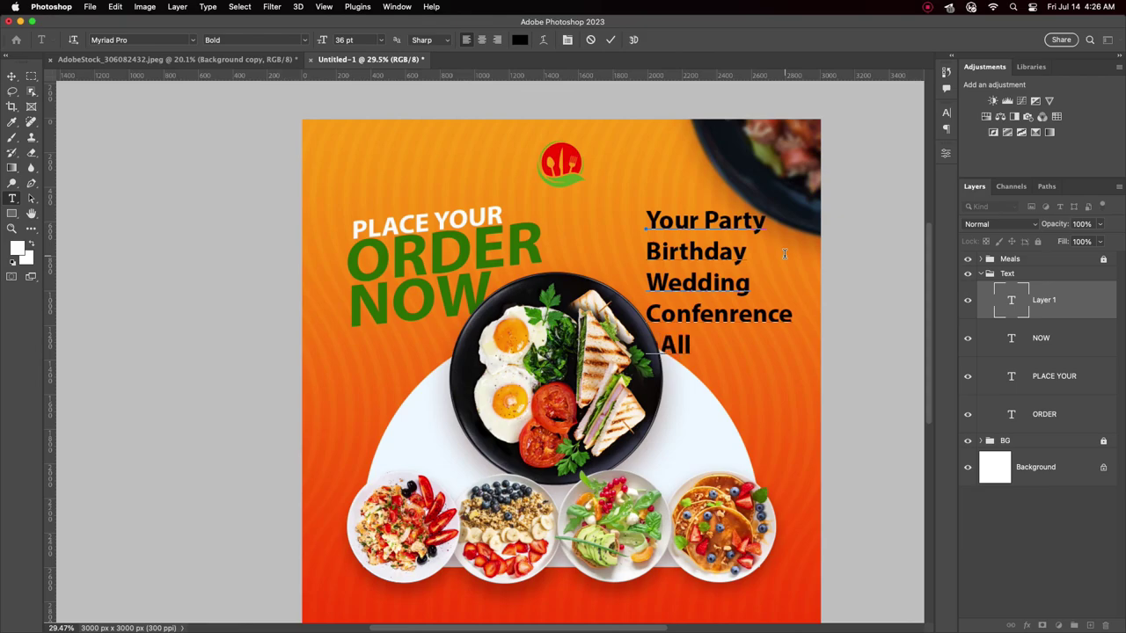
{"action": "type", "text": "eremon"}
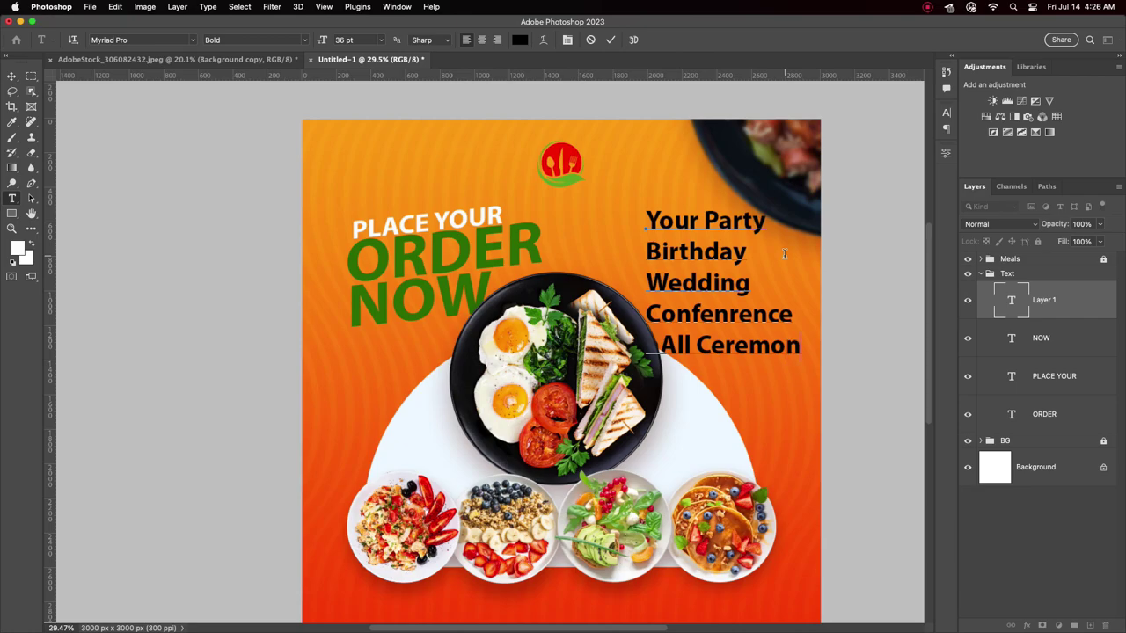
{"action": "type", "text": "ie"}
{"action": "left_click", "coordinate": [11, 77]}
Move the event list up-left and shrink it to about half size.
{"action": "left_click_drag", "start_coordinate": [674, 269], "coordinate": [668, 257]}
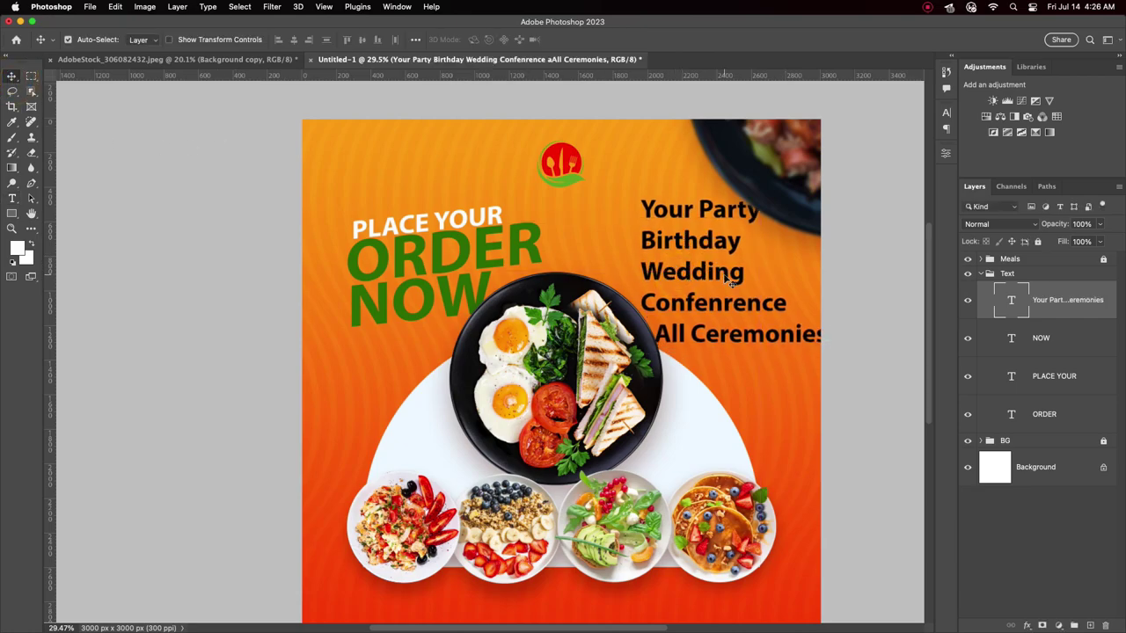
{"action": "mouse_move", "coordinate": [825, 347]}
{"action": "left_mouse_down"}
{"action": "mouse_move", "coordinate": [730, 268]}
{"action": "mouse_move", "coordinate": [646, 269]}
{"action": "mouse_move", "coordinate": [702, 282]}
{"action": "left_mouse_up"}
{"action": "scroll", "coordinate": [682, 263], "scroll_direction": "down", "scroll_amount": 1}
{"action": "scroll", "coordinate": [682, 264], "scroll_direction": "down", "scroll_amount": 1}
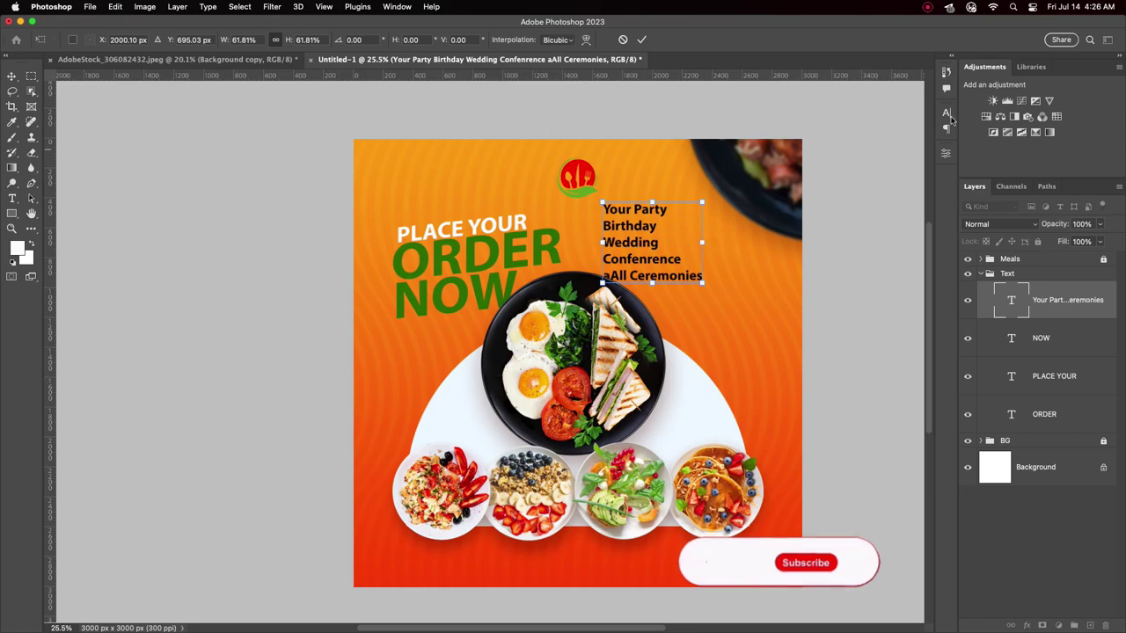
{"action": "left_click", "coordinate": [947, 113]}
{"action": "left_click", "coordinate": [642, 40]}
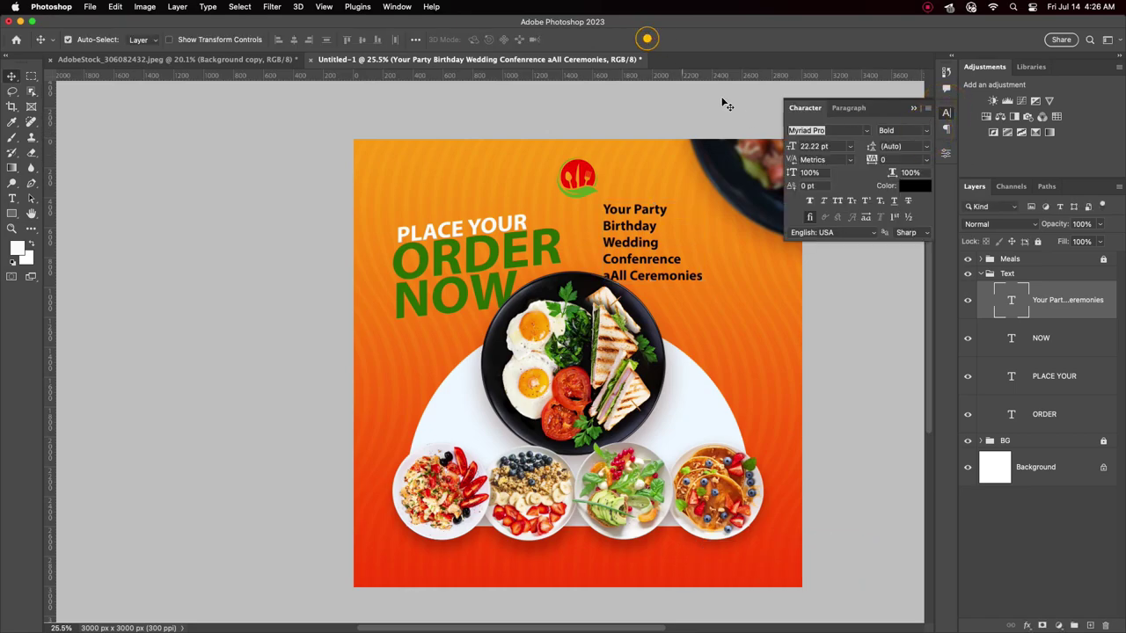
Set the event list's line spacing to 20 pt.
{"action": "left_click", "coordinate": [926, 147]}
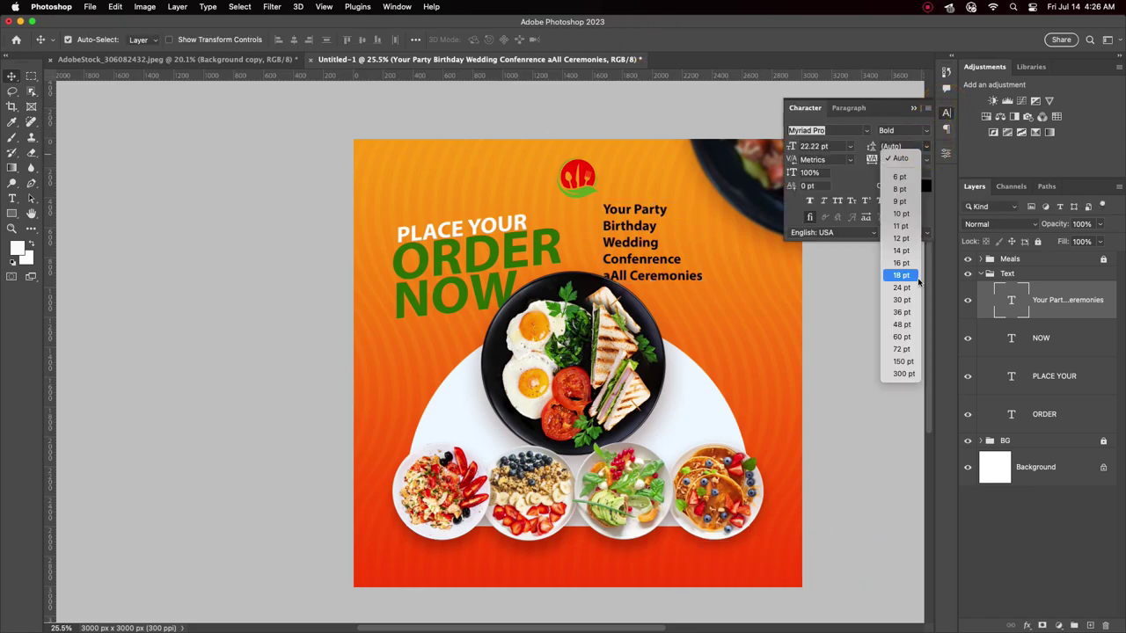
{"action": "left_click", "coordinate": [905, 280]}
{"action": "left_click", "coordinate": [898, 147]}
{"action": "key", "text": "Up"}
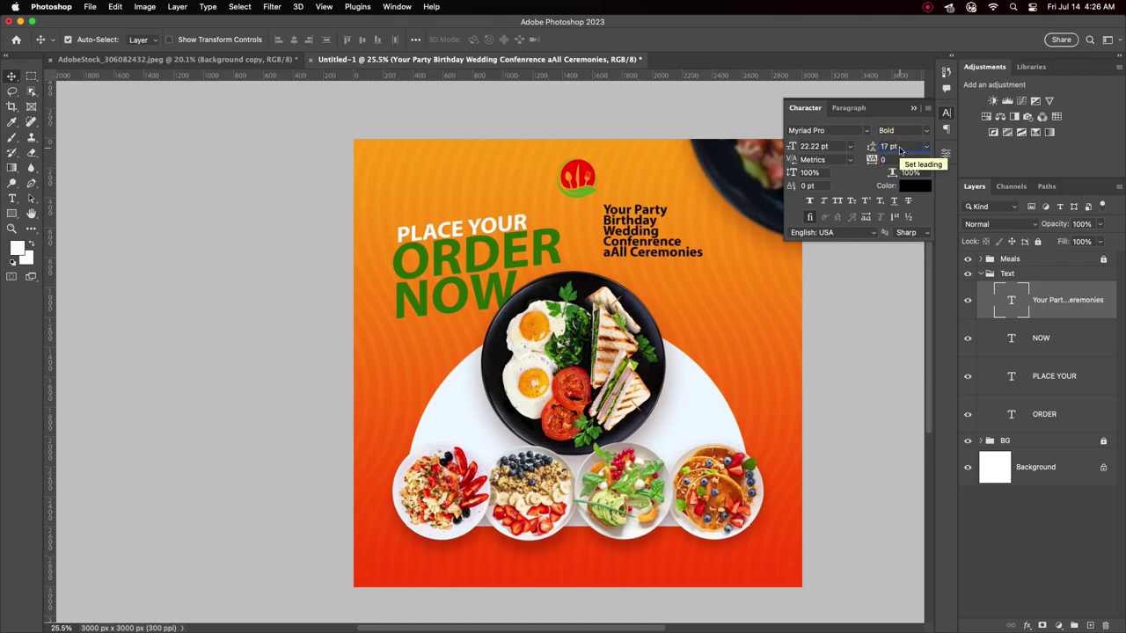
{"action": "key", "text": "Up"}
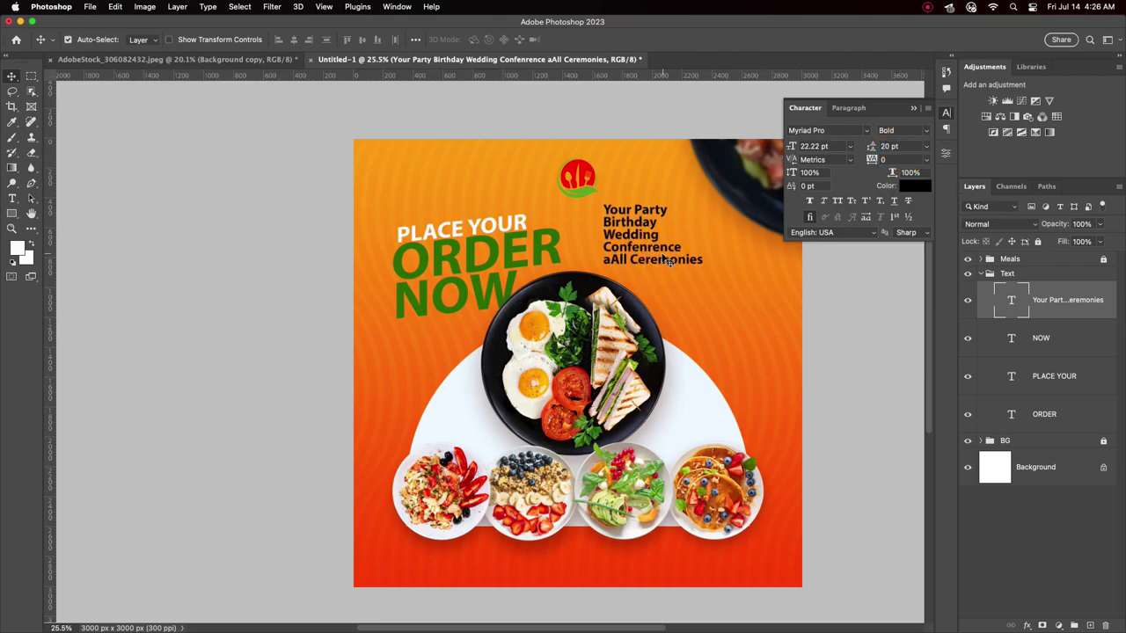
Tilt the event list about 5° and shift it right and down.
{"action": "left_click_drag", "start_coordinate": [665, 258], "coordinate": [685, 275]}
{"action": "key", "text": "ctrl+t"}
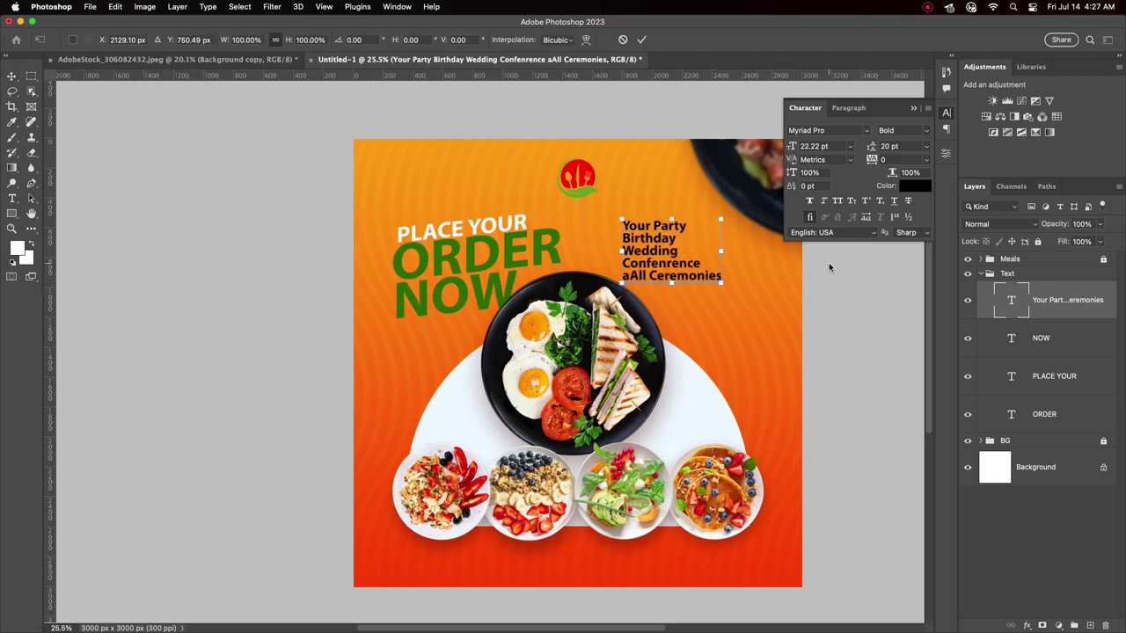
{"action": "left_click_drag", "start_coordinate": [720, 256], "coordinate": [721, 244]}
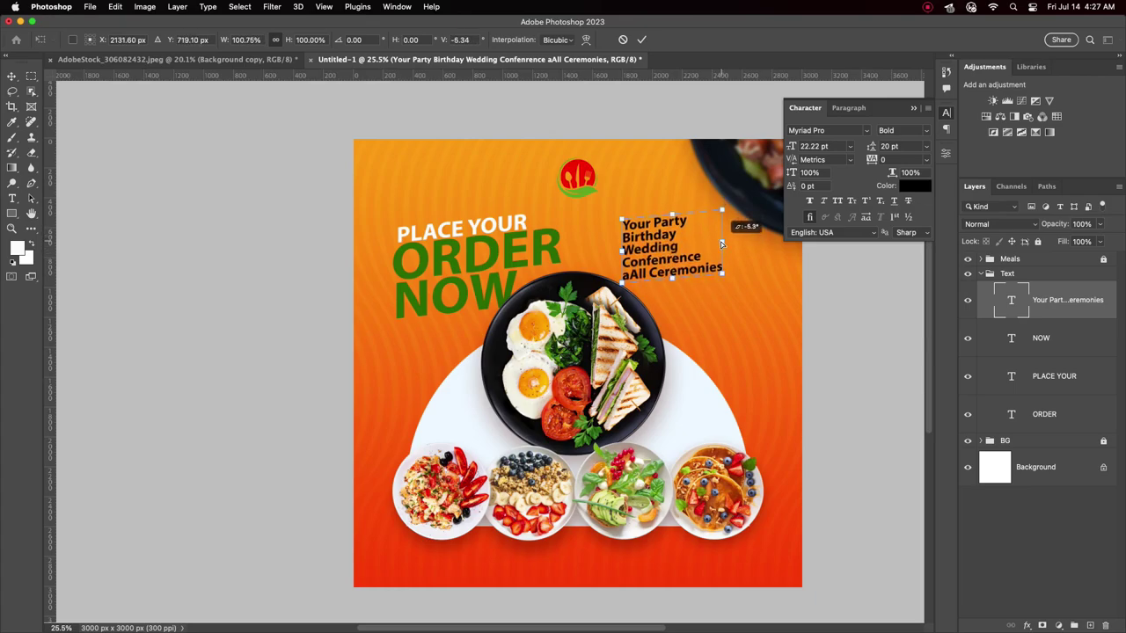
{"action": "left_click", "coordinate": [642, 40]}
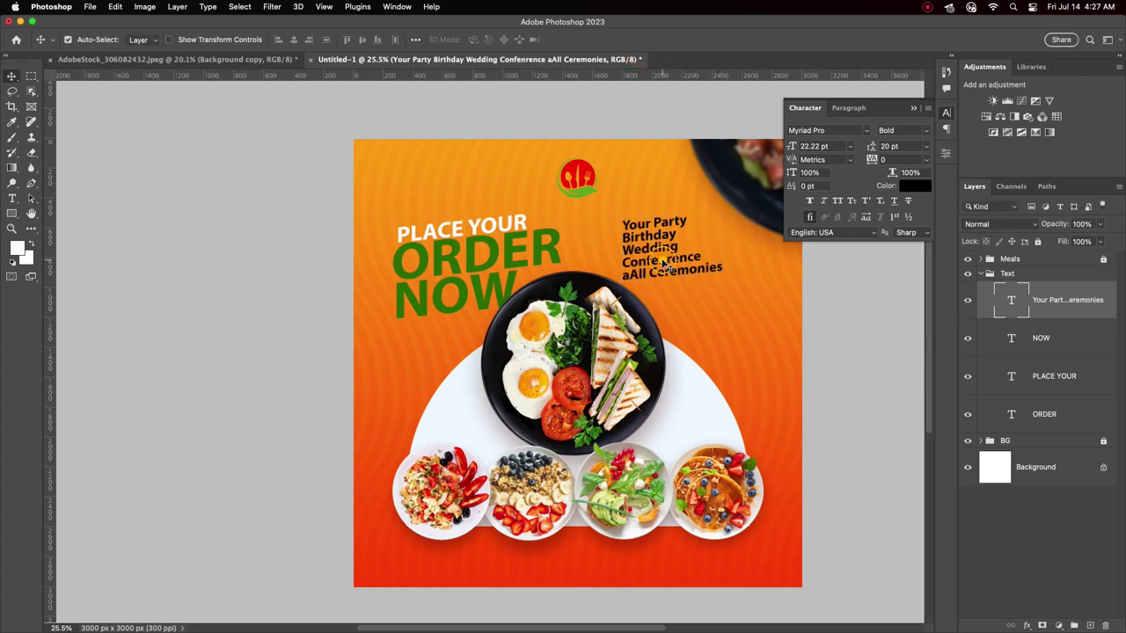
{"action": "mouse_move", "coordinate": [661, 263]}
{"action": "left_mouse_down"}
{"action": "mouse_move", "coordinate": [682, 275]}
{"action": "mouse_move", "coordinate": [671, 268]}
{"action": "left_mouse_up"}
{"action": "scroll", "coordinate": [719, 310], "scroll_direction": "down", "scroll_amount": 1, "text": "alt"}
{"action": "scroll", "coordinate": [657, 276], "scroll_direction": "up", "scroll_amount": 3, "text": "alt"}
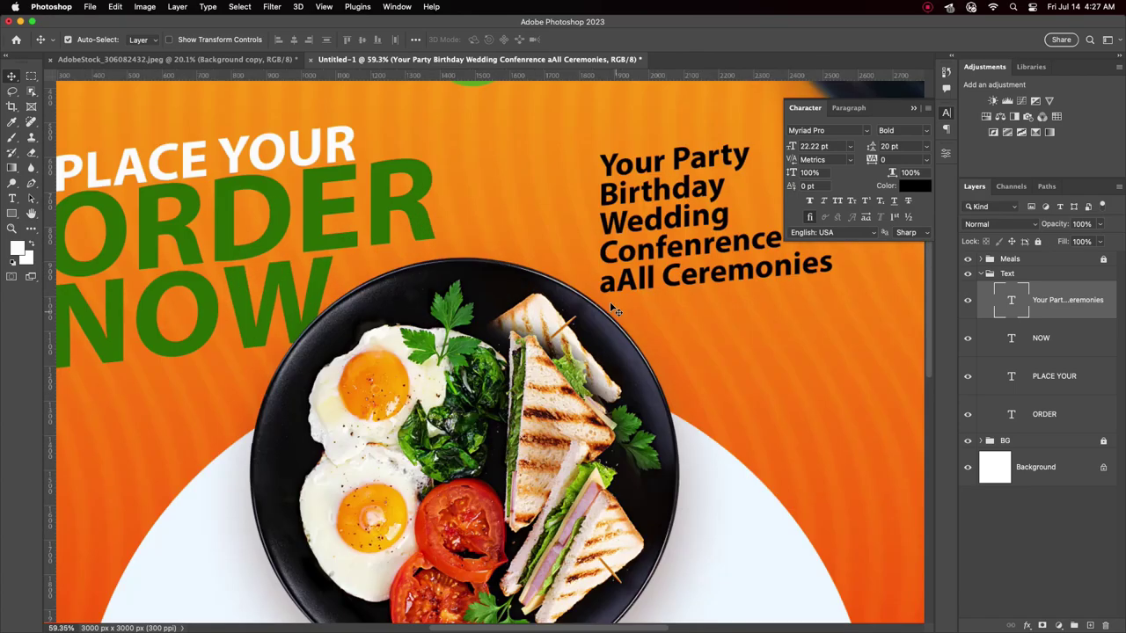
Delete the stray 'a' before All Ceremonies and commit the text.
{"action": "double_click", "coordinate": [616, 280]}
{"action": "left_click", "coordinate": [607, 280]}
{"action": "key", "text": "BackSpace"}
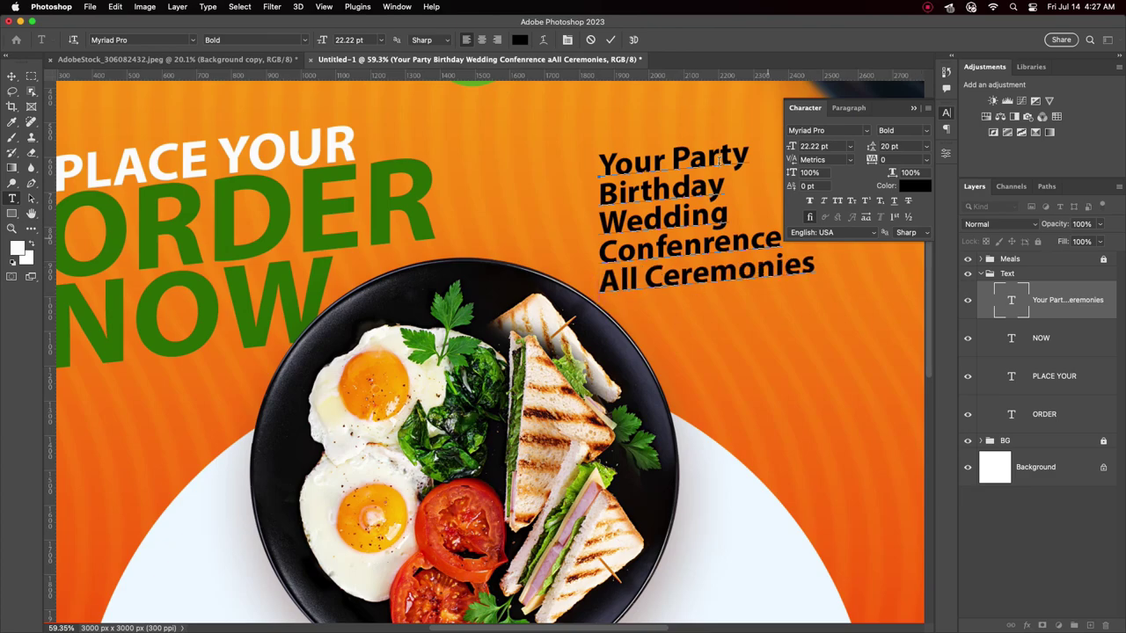
{"action": "left_click", "coordinate": [611, 39]}
{"action": "scroll", "coordinate": [691, 213], "scroll_direction": "down", "scroll_amount": 3, "text": "alt"}
Draw a rectangle over the event list with the Rectangle Tool.
{"action": "left_click", "coordinate": [913, 107]}
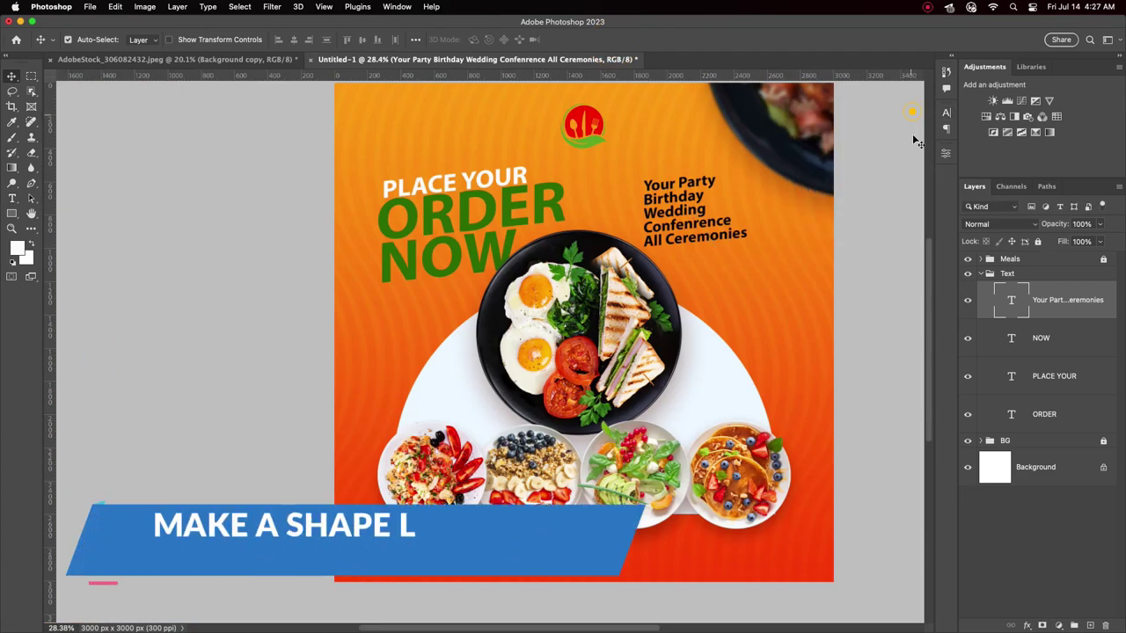
{"action": "right_click", "coordinate": [12, 213]}
{"action": "left_click", "coordinate": [54, 214]}
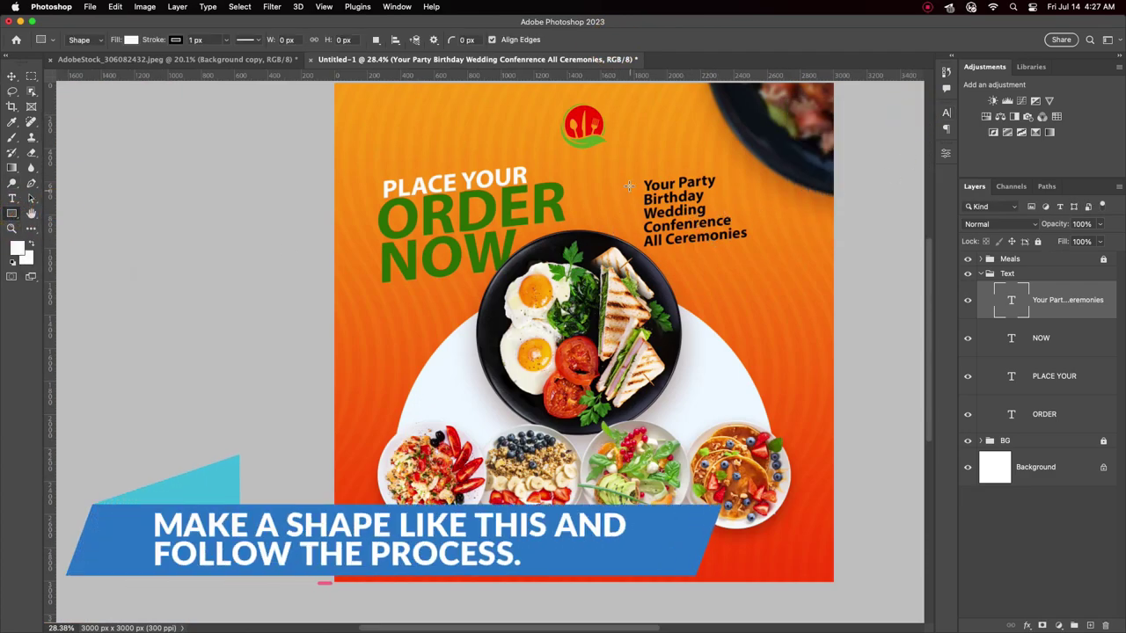
{"action": "mouse_move", "coordinate": [629, 179]}
{"action": "left_mouse_down"}
{"action": "mouse_move", "coordinate": [794, 248]}
{"action": "mouse_move", "coordinate": [764, 256]}
{"action": "left_mouse_up"}
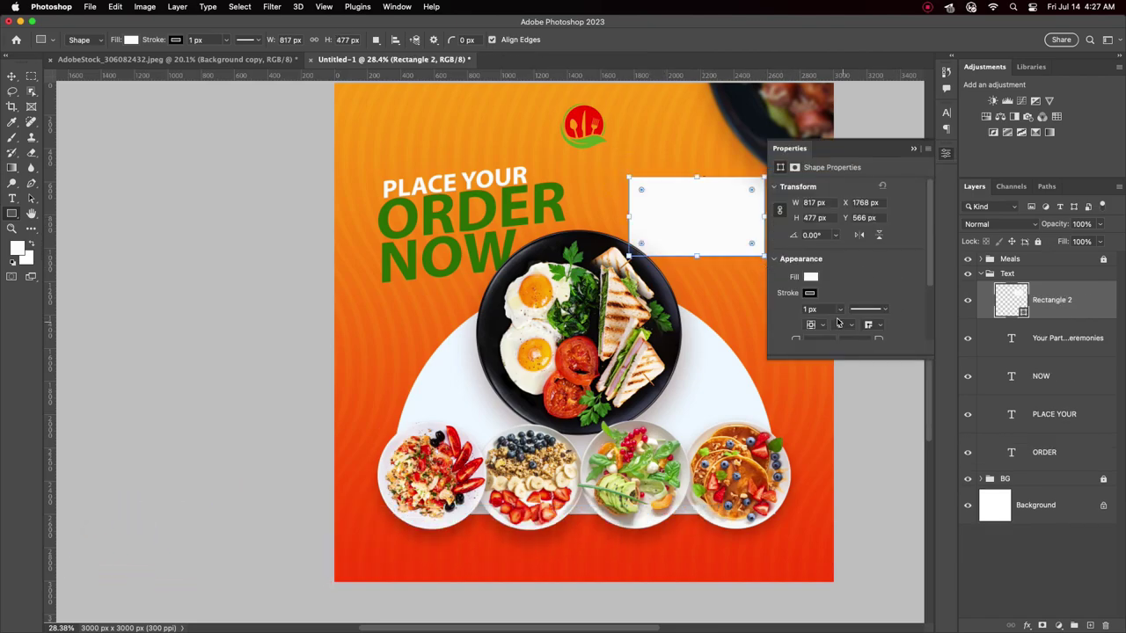
Give the rectangle no fill and a 5 px black stroke.
{"action": "left_click", "coordinate": [811, 277]}
{"action": "left_click", "coordinate": [787, 317]}
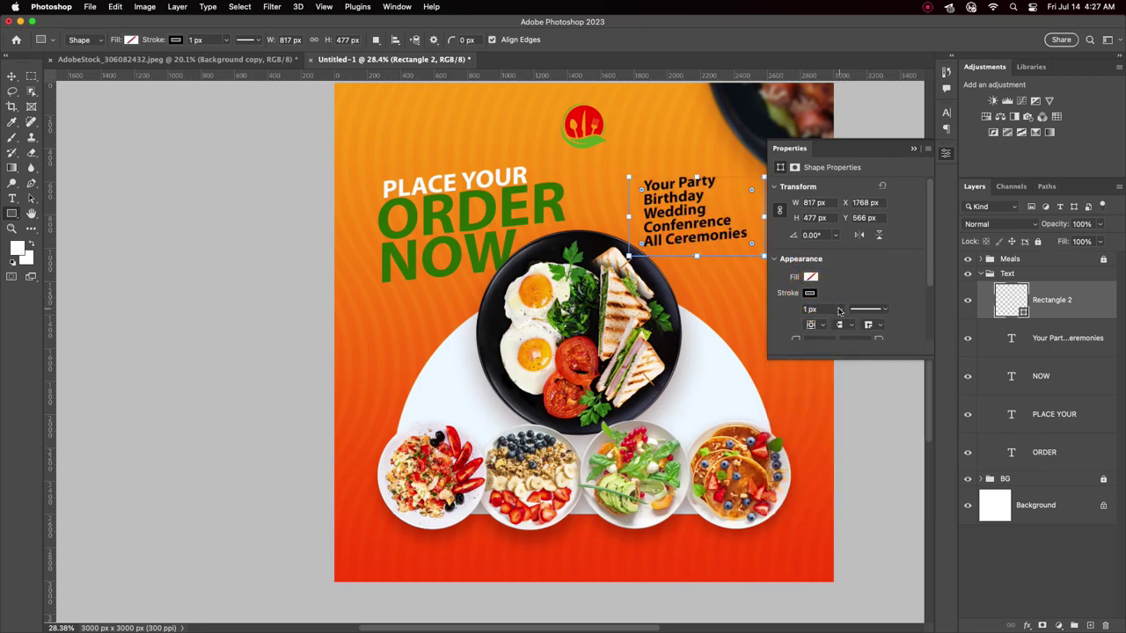
{"action": "left_click", "coordinate": [840, 308]}
{"action": "mouse_move", "coordinate": [830, 324]}
{"action": "left_mouse_down"}
{"action": "mouse_move", "coordinate": [847, 328]}
{"action": "mouse_move", "coordinate": [830, 325]}
{"action": "left_mouse_up"}
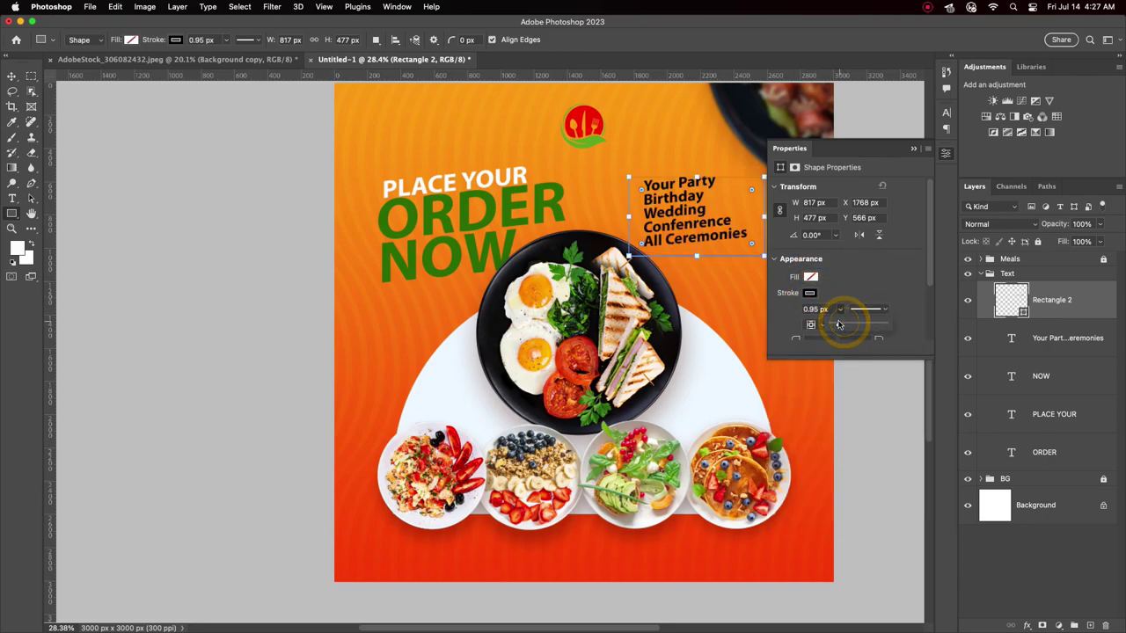
{"action": "left_click", "coordinate": [813, 310]}
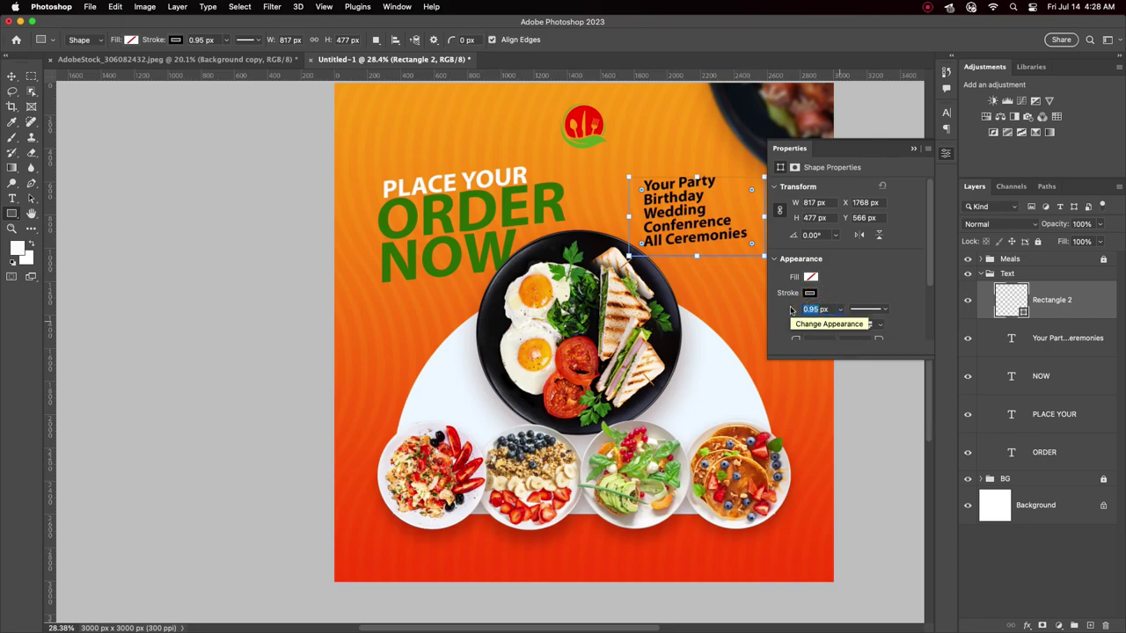
{"action": "type", "text": "5"}
{"action": "left_click", "coordinate": [874, 280]}
Try rotating the Rectangle 2 frame about -6°, then undo it.
{"action": "left_click", "coordinate": [12, 76]}
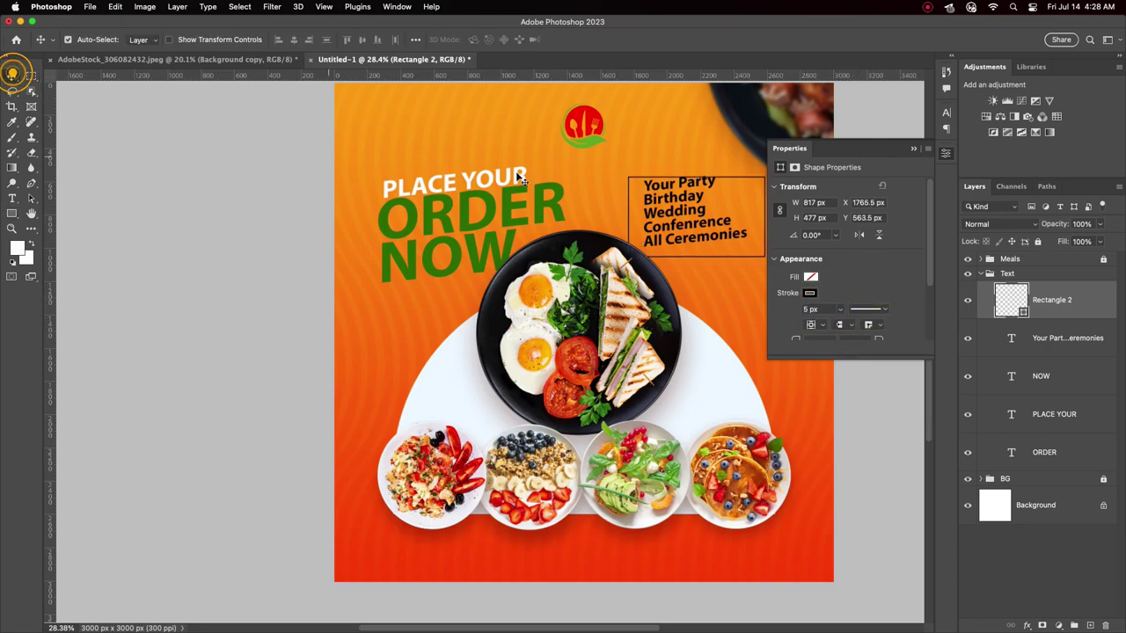
{"action": "left_click", "coordinate": [1075, 297]}
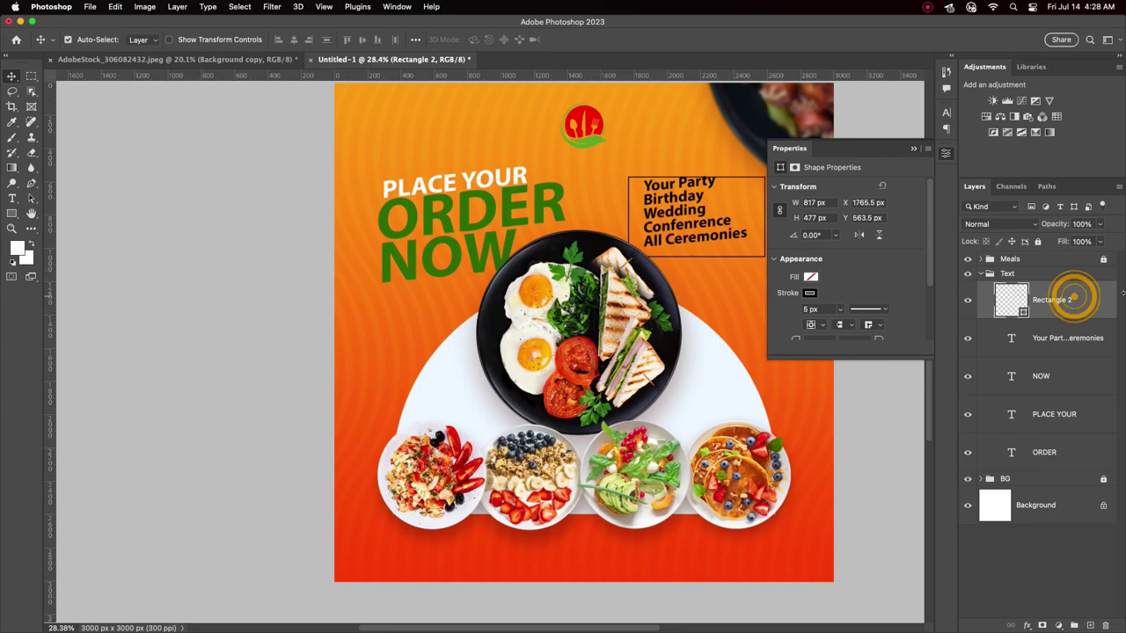
{"action": "key", "text": "ctrl+t"}
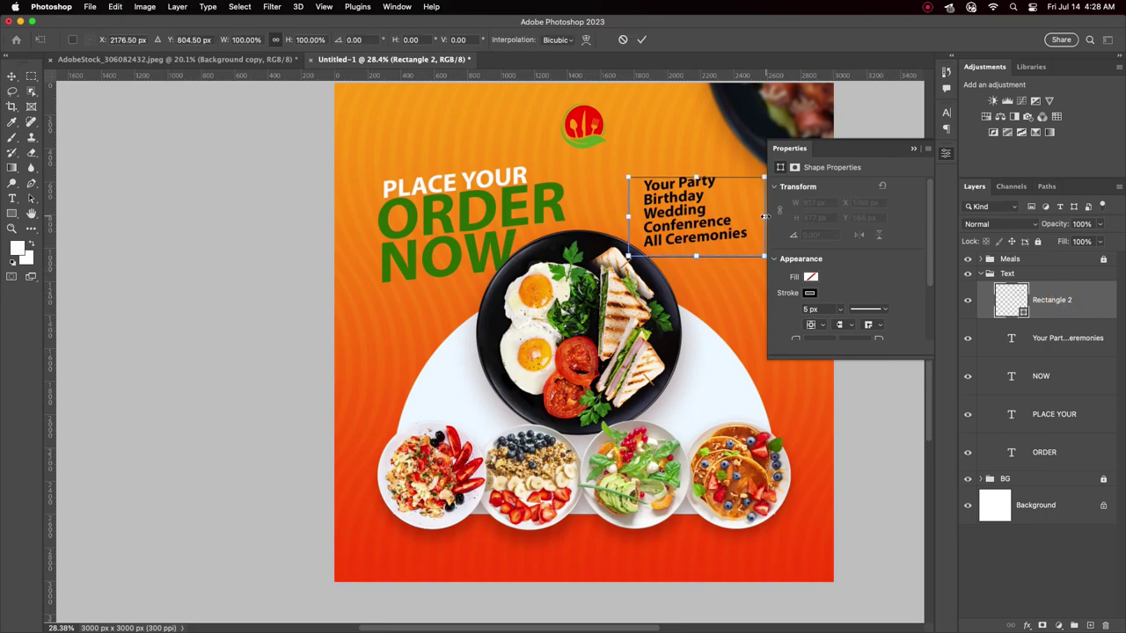
{"action": "left_click_drag", "start_coordinate": [766, 220], "coordinate": [758, 203]}
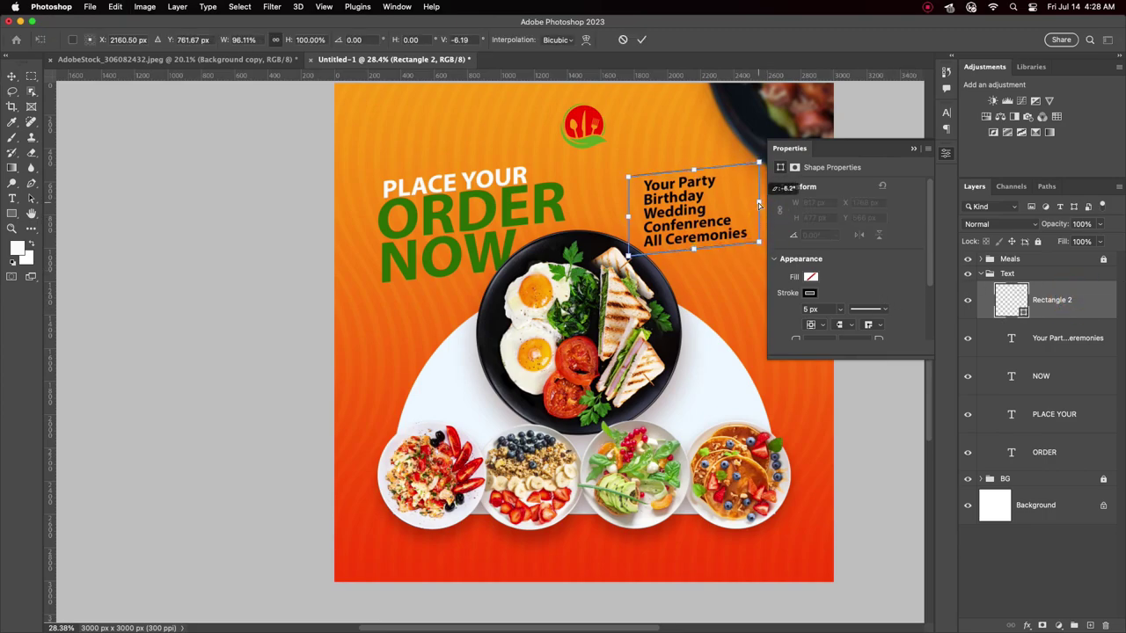
{"action": "left_click", "coordinate": [641, 40]}
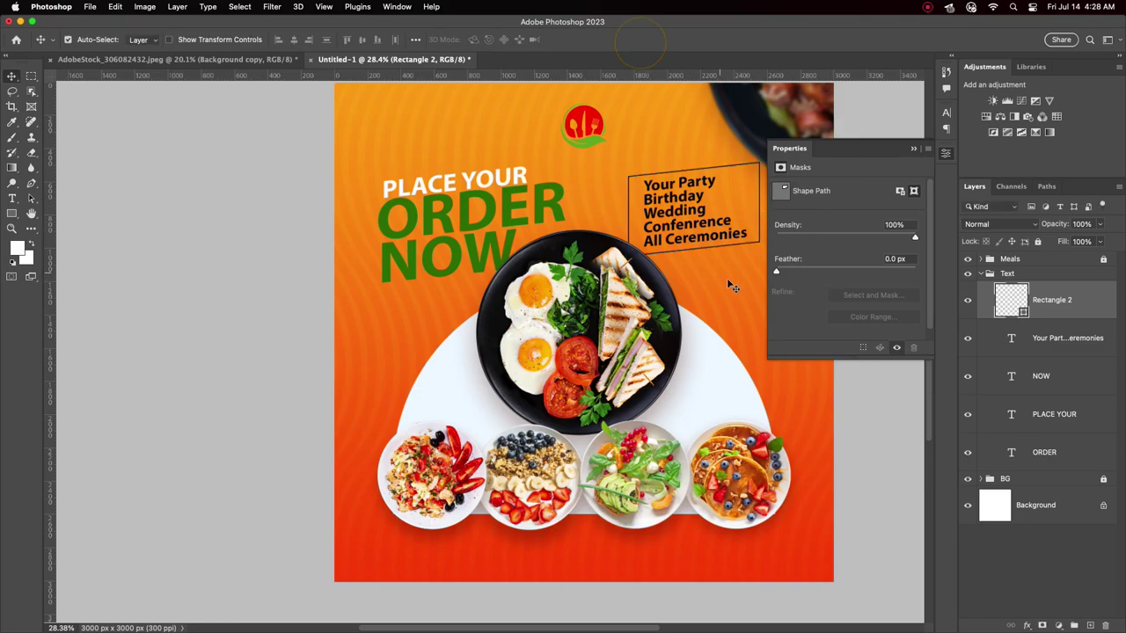
{"action": "key", "text": "ctrl+z"}
Round the frame's corners to 177 px and rotate it about 6°.
{"action": "left_click", "coordinate": [930, 273]}
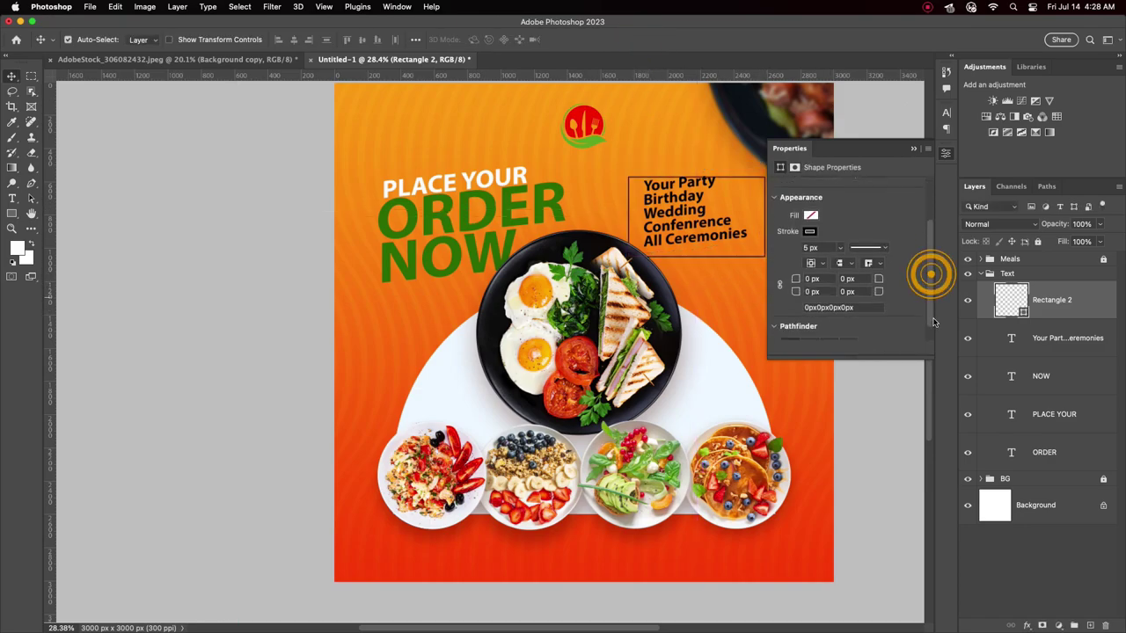
{"action": "left_click", "coordinate": [780, 281]}
{"action": "left_click_drag", "start_coordinate": [879, 275], "coordinate": [923, 293]}
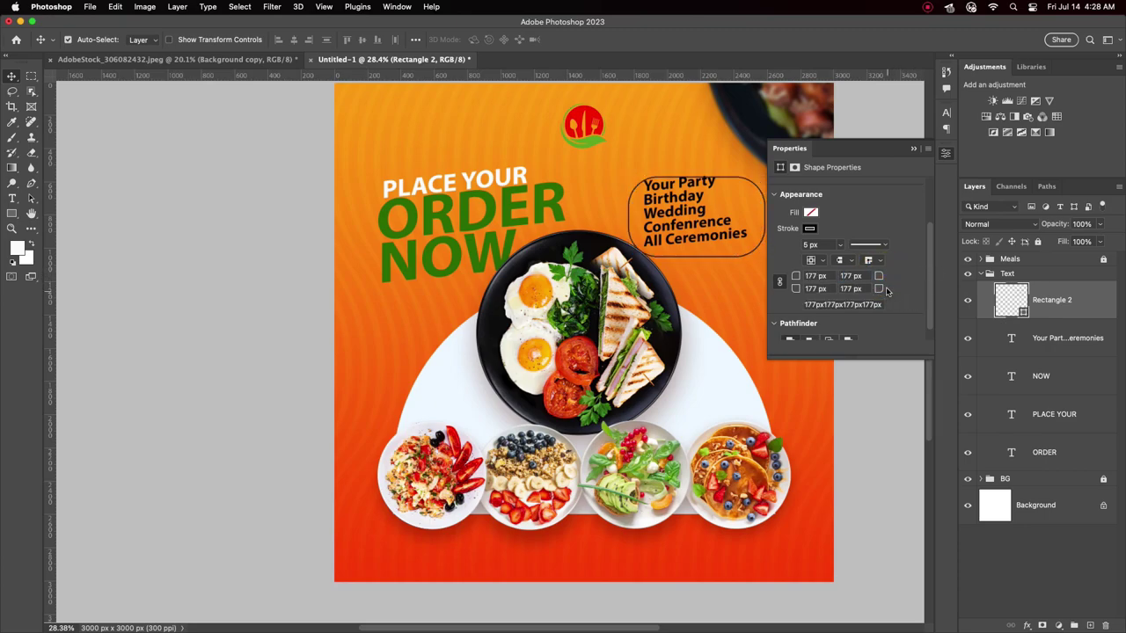
{"action": "key", "text": "ctrl+t"}
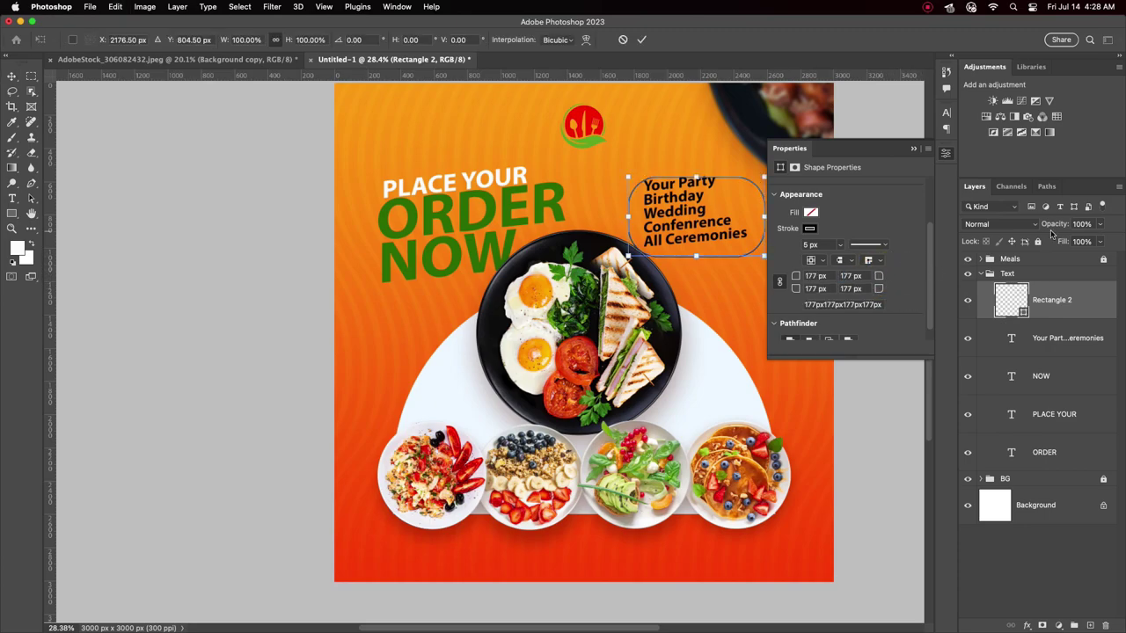
{"action": "left_click", "coordinate": [912, 148]}
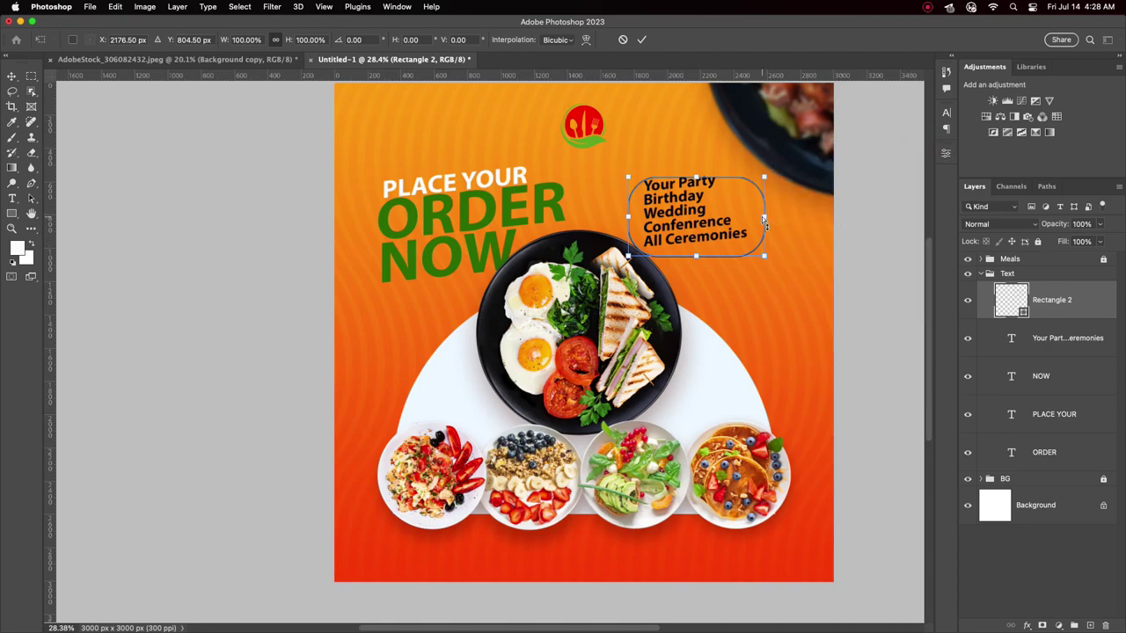
{"action": "left_click_drag", "start_coordinate": [764, 222], "coordinate": [761, 204]}
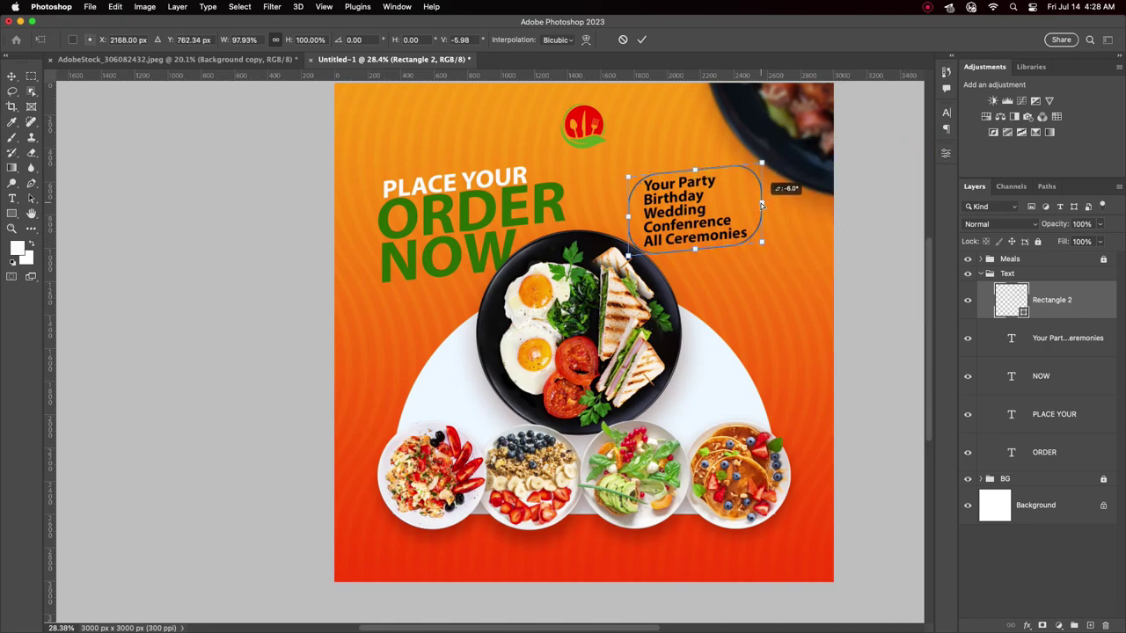
{"action": "left_click", "coordinate": [642, 39]}
Nudge the event list and the rounded frame slightly right.
{"action": "scroll", "coordinate": [708, 227], "scroll_direction": "up", "scroll_amount": 3}
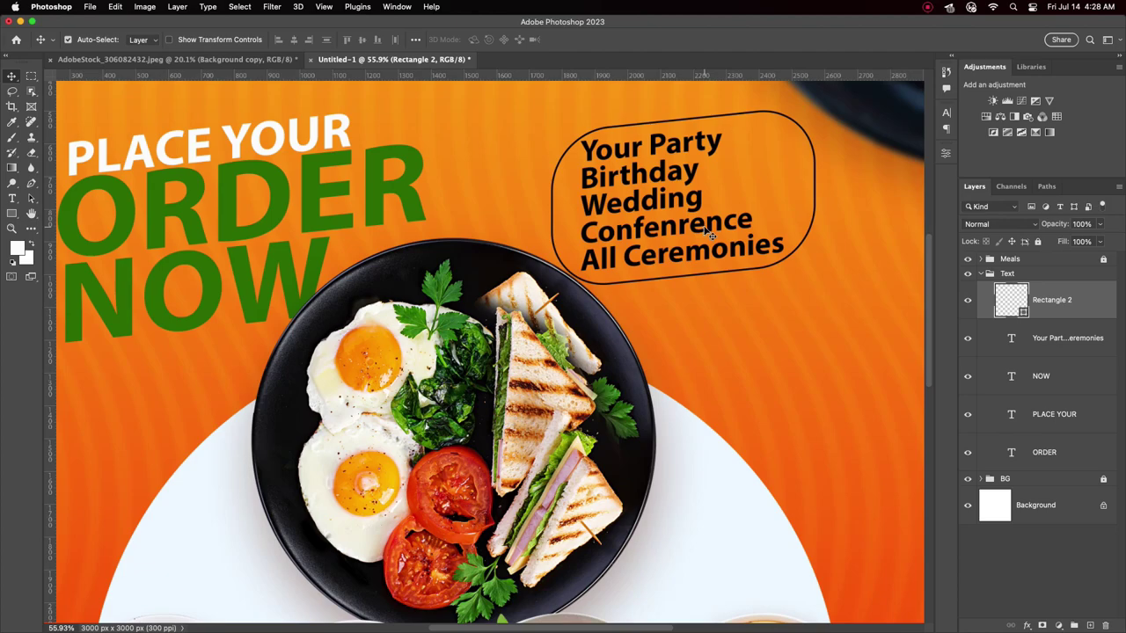
{"action": "left_click_drag", "start_coordinate": [665, 195], "coordinate": [674, 196]}
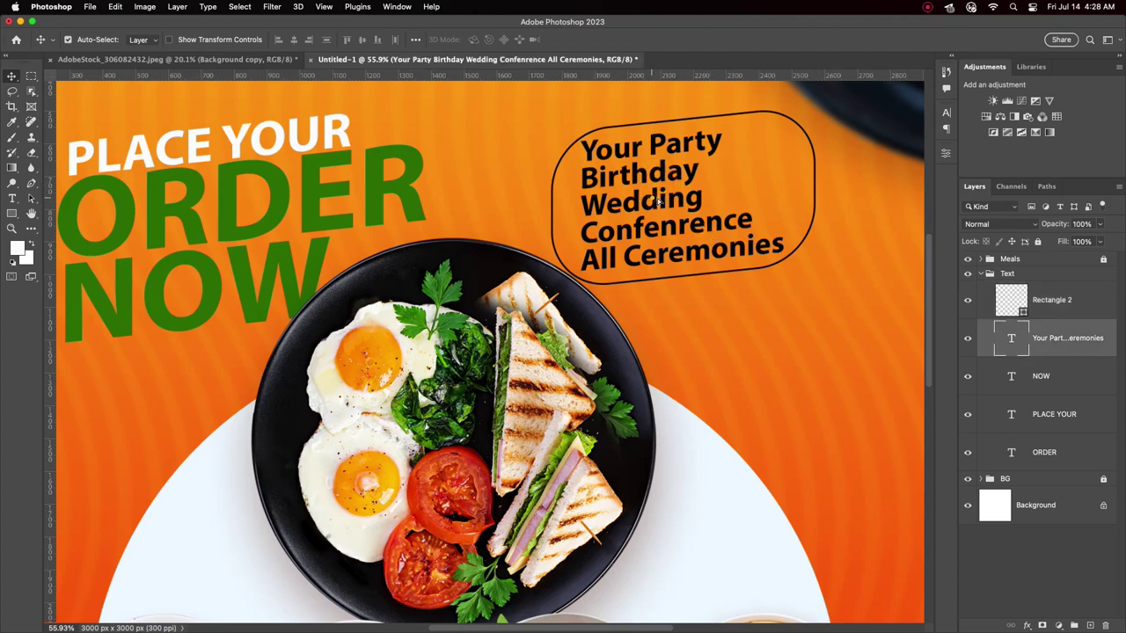
{"action": "left_click", "coordinate": [815, 198]}
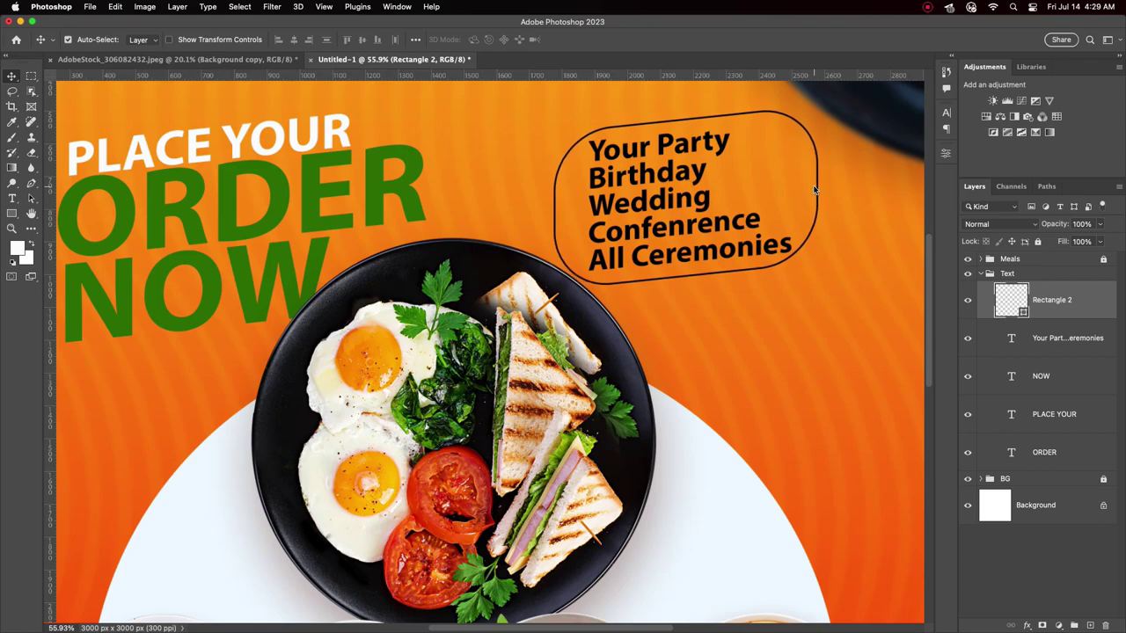
{"action": "left_click_drag", "start_coordinate": [818, 195], "coordinate": [824, 196]}
{"action": "scroll", "coordinate": [796, 186], "scroll_direction": "down", "scroll_amount": 2}
Rasterize Rectangle 2 and marquee-select its upper-right part.
{"action": "right_click", "coordinate": [1080, 306]}
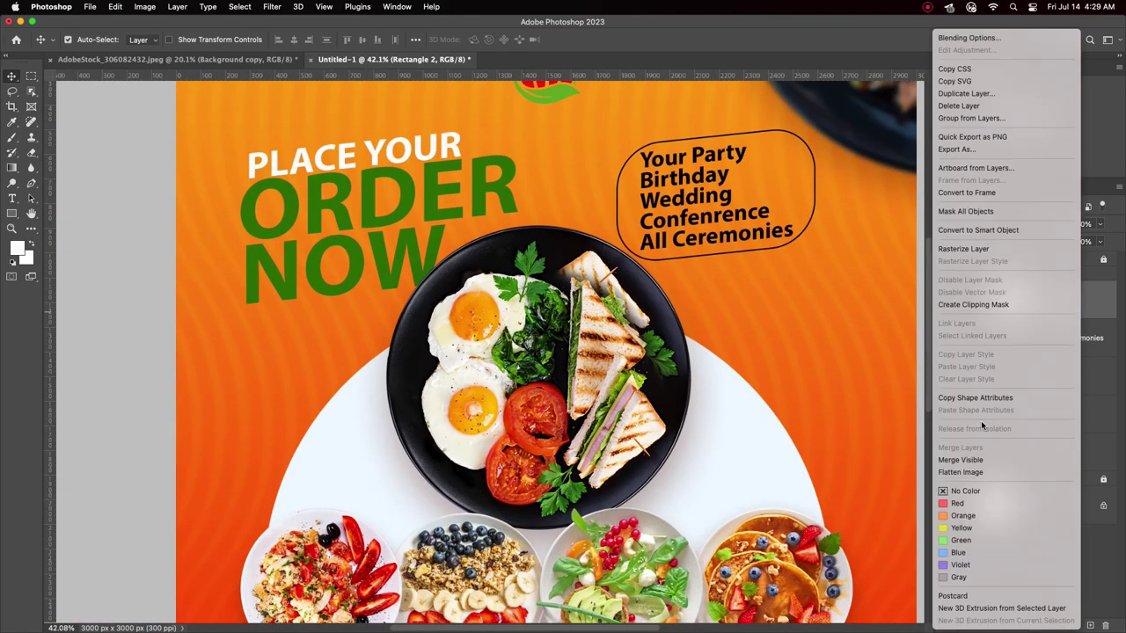
{"action": "left_click", "coordinate": [963, 249]}
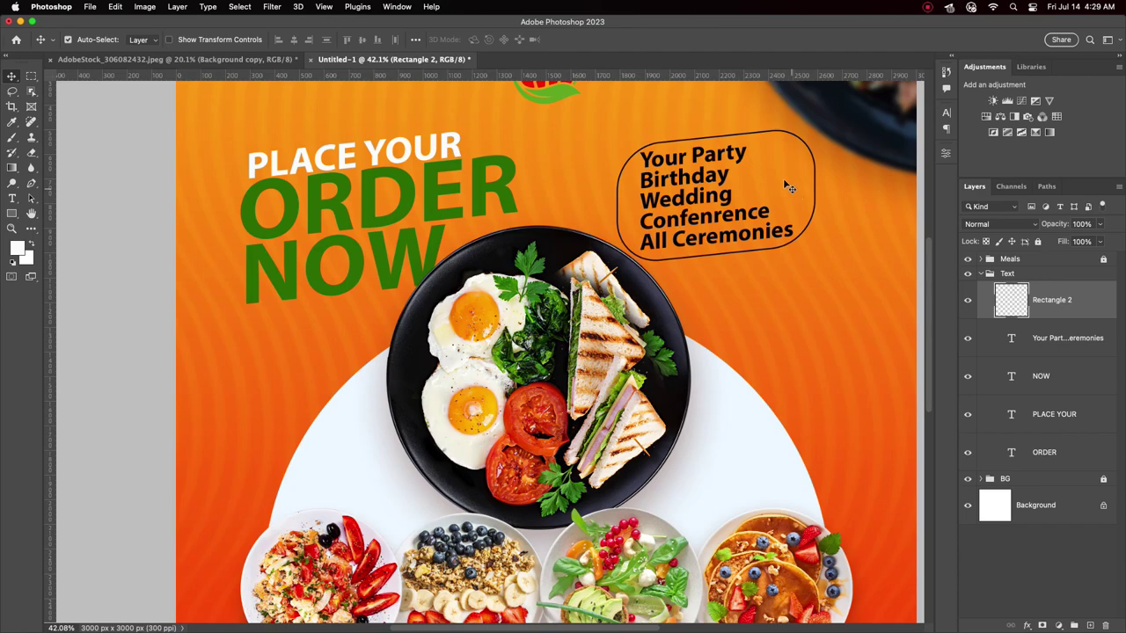
{"action": "left_click", "coordinate": [31, 76]}
{"action": "mouse_move", "coordinate": [745, 111]}
{"action": "left_mouse_down"}
{"action": "mouse_move", "coordinate": [867, 189]}
{"action": "mouse_move", "coordinate": [871, 205]}
{"action": "left_mouse_up"}
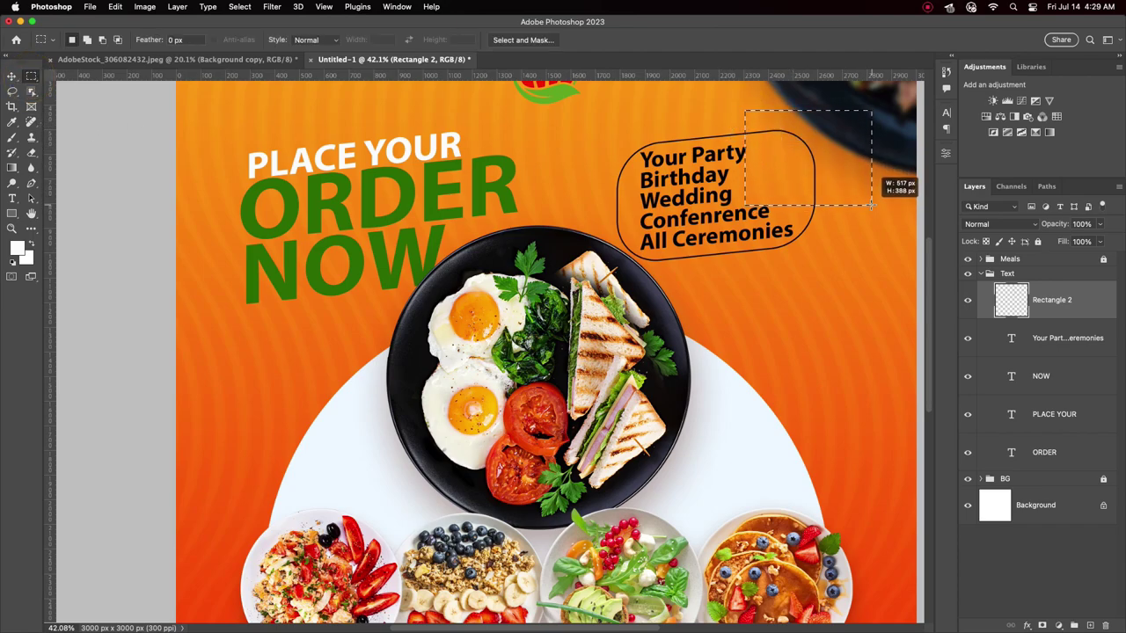
Clear the selected upper-right portion of the frame with Edit > Clear.
{"action": "left_click", "coordinate": [1074, 306]}
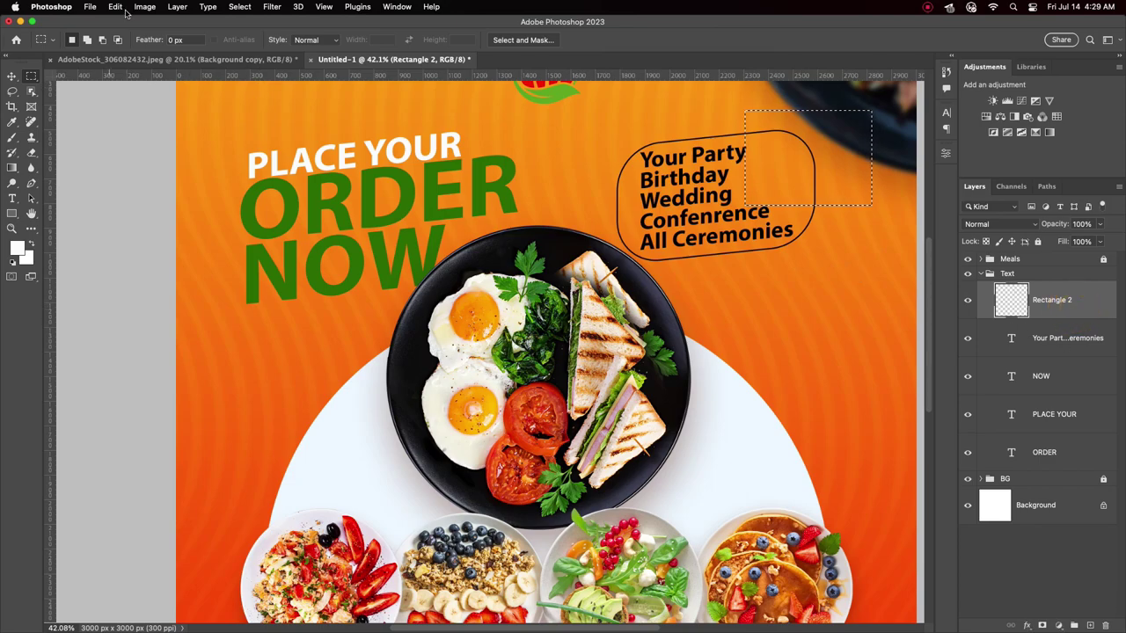
{"action": "left_click", "coordinate": [115, 7]}
{"action": "left_click", "coordinate": [121, 78]}
{"action": "scroll", "coordinate": [694, 233], "scroll_direction": "down", "scroll_amount": 5}
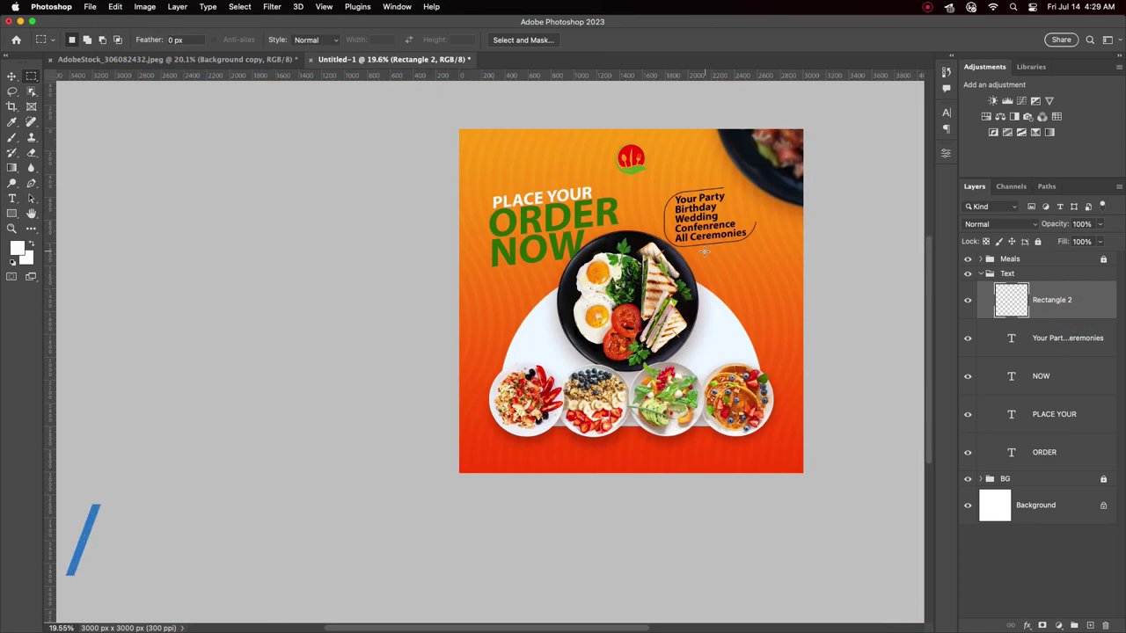
Scale the PLACE YOUR, ORDER and NOW headline layers down to about 86% and commit.
{"action": "key", "text": "v"}
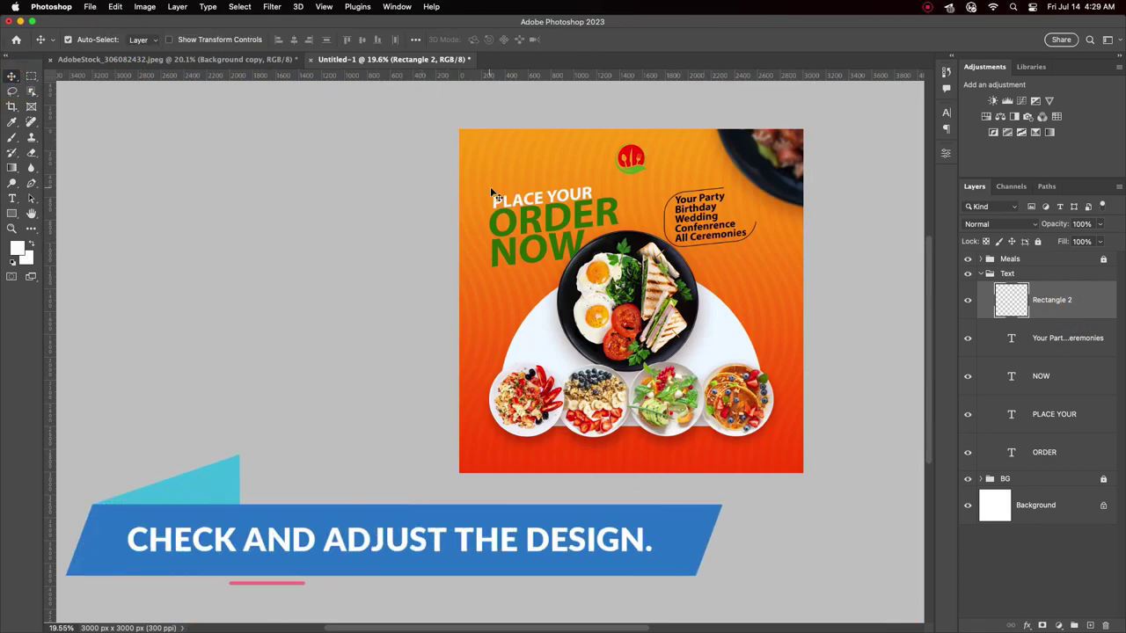
{"action": "left_click_drag", "start_coordinate": [491, 190], "coordinate": [548, 257]}
{"action": "key", "text": "ctrl+t"}
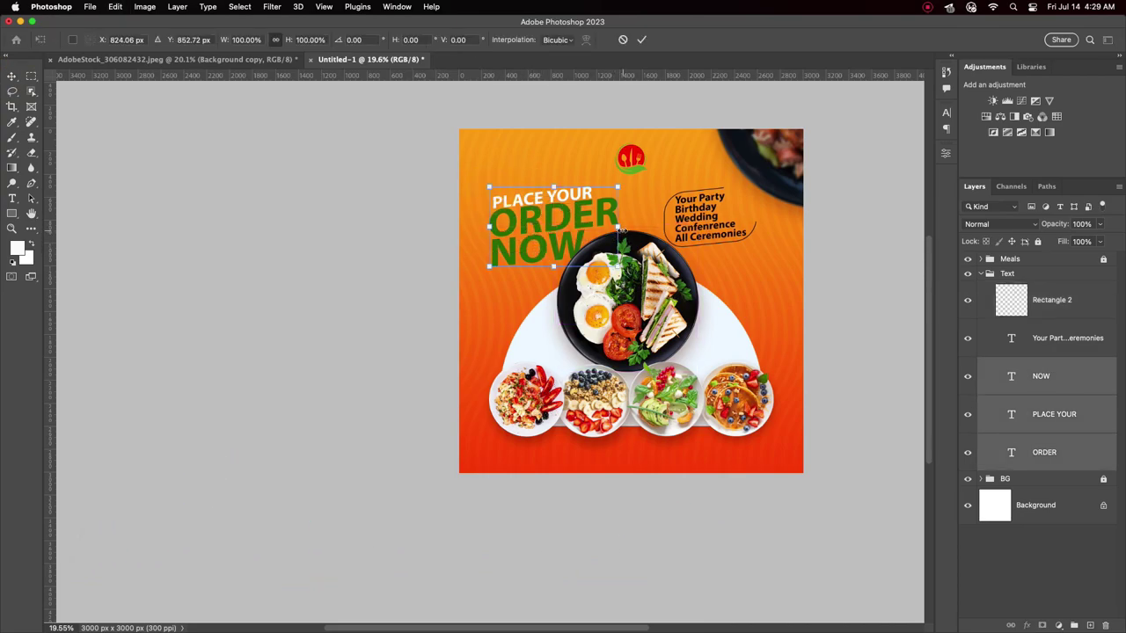
{"action": "left_click_drag", "start_coordinate": [619, 227], "coordinate": [560, 223]}
{"action": "left_click", "coordinate": [640, 42]}
{"action": "scroll", "coordinate": [637, 233], "scroll_direction": "up", "scroll_amount": 3}
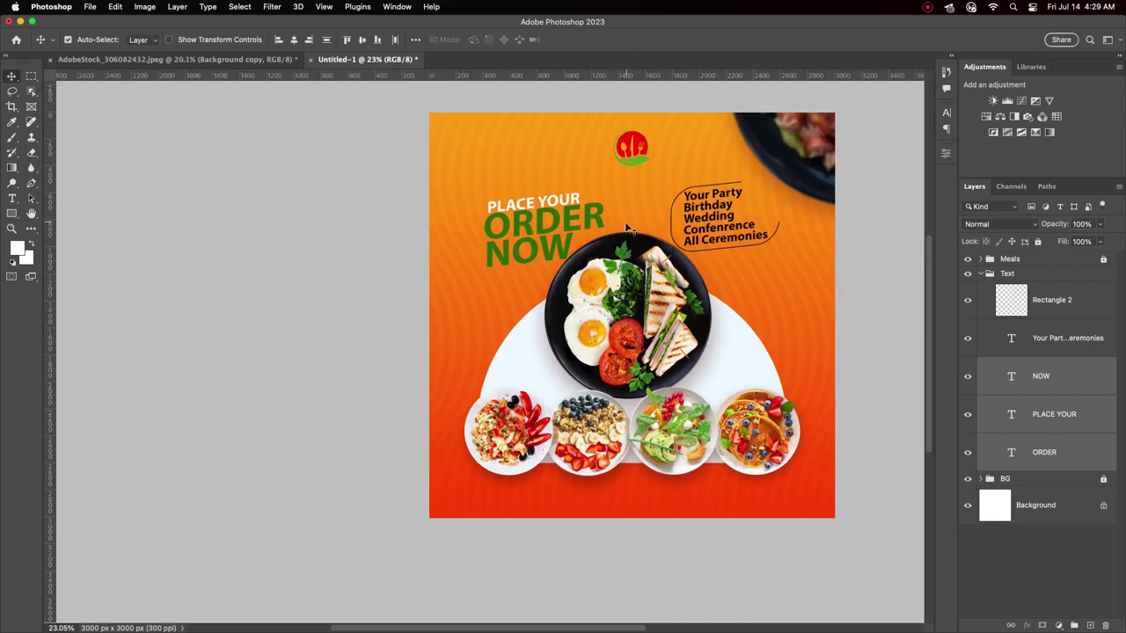
Deselect the headline layers and select the LOGO layer.
{"action": "scroll", "coordinate": [656, 195], "scroll_direction": "down", "scroll_amount": 3}
{"action": "scroll", "coordinate": [653, 181], "scroll_direction": "up", "scroll_amount": 3}
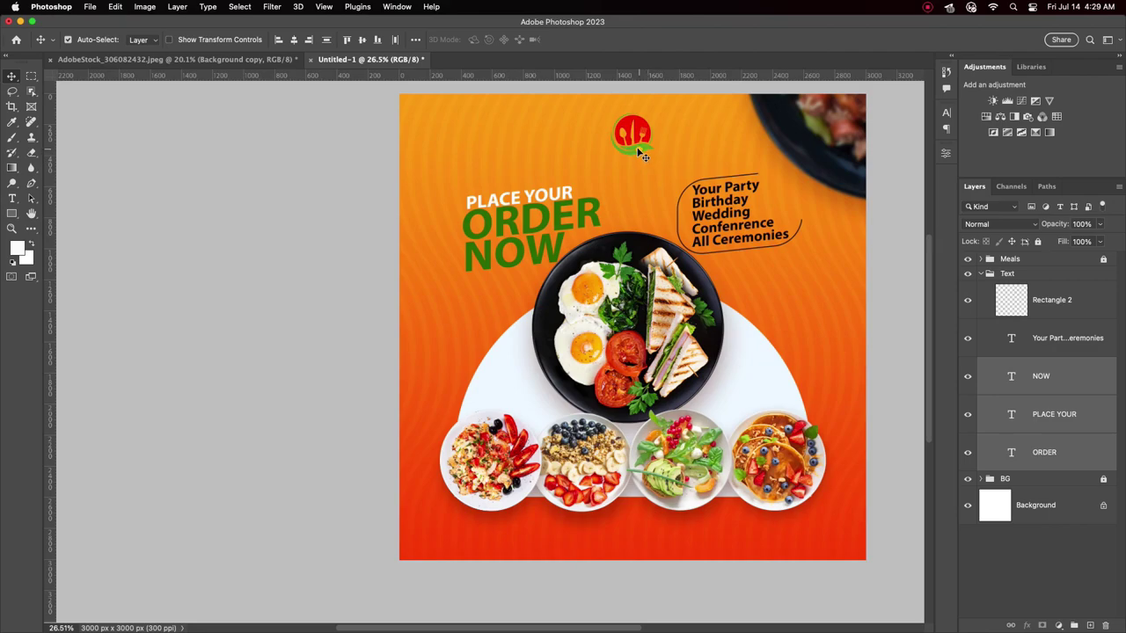
{"action": "left_click", "coordinate": [649, 152]}
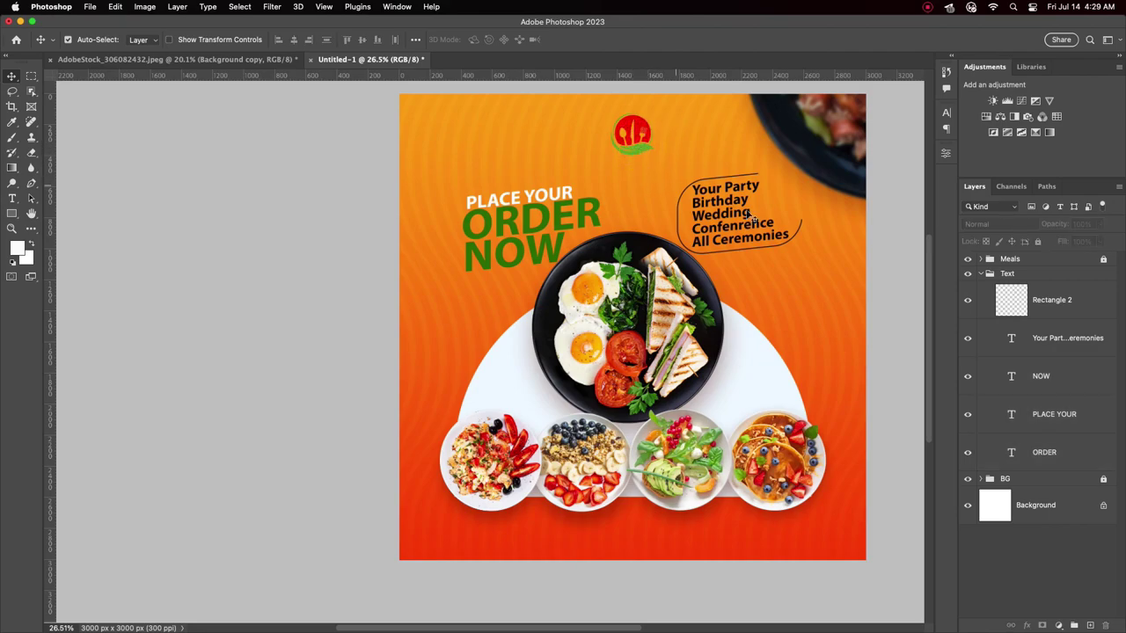
{"action": "scroll", "coordinate": [645, 157], "scroll_direction": "up", "scroll_amount": 2}
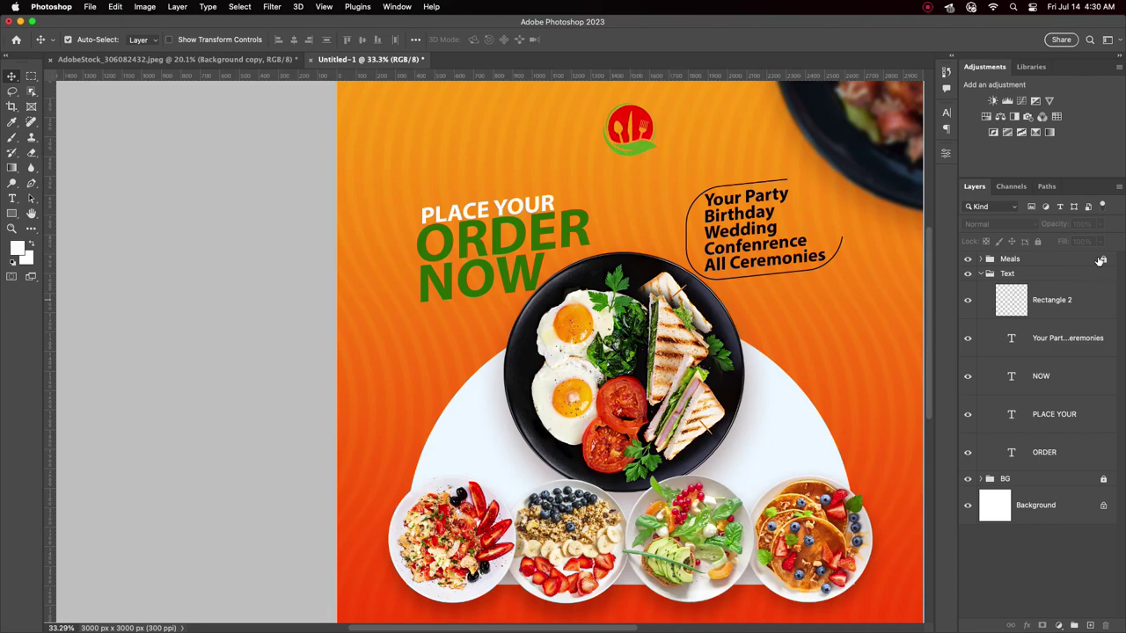
{"action": "left_click", "coordinate": [629, 130]}
{"action": "scroll", "coordinate": [641, 184], "scroll_direction": "down", "scroll_amount": 2}
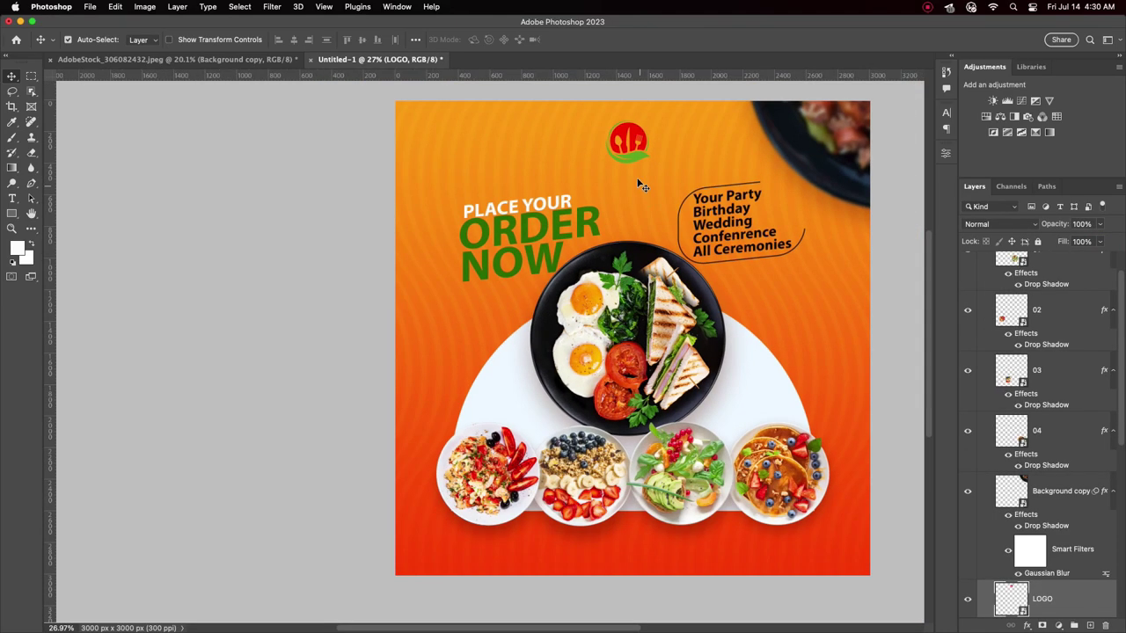
{"action": "scroll", "coordinate": [651, 220], "scroll_direction": "up", "scroll_amount": 2}
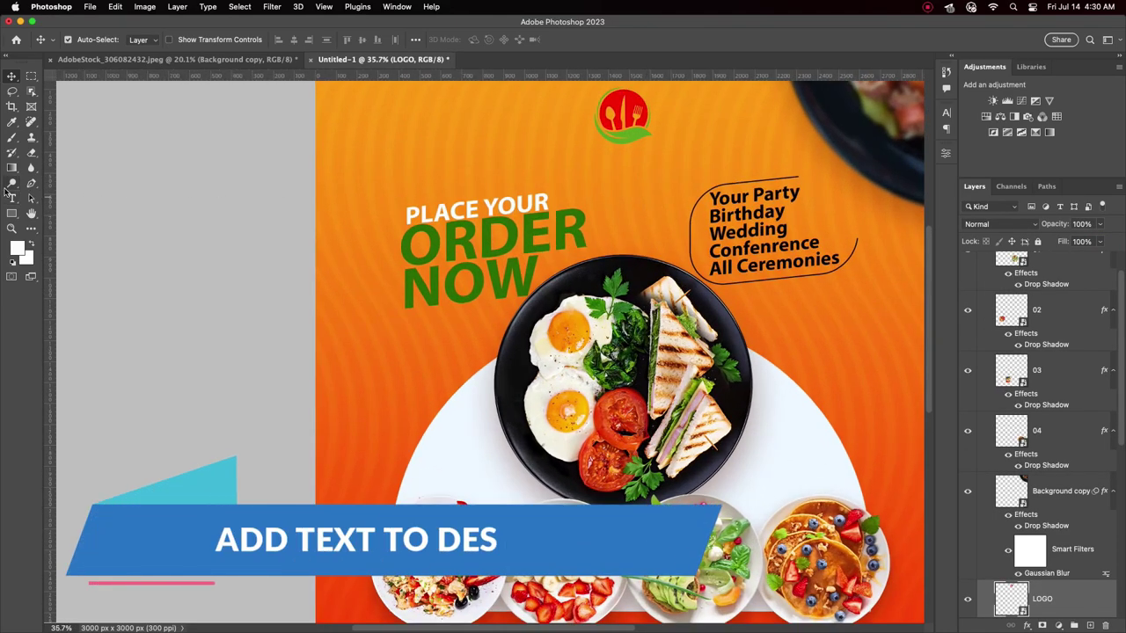
Type a 'Tasty Delicious' title near the logo and drag it beneath the logo.
{"action": "left_click", "coordinate": [11, 198]}
{"action": "left_click", "coordinate": [412, 139]}
{"action": "type", "text": "D"}
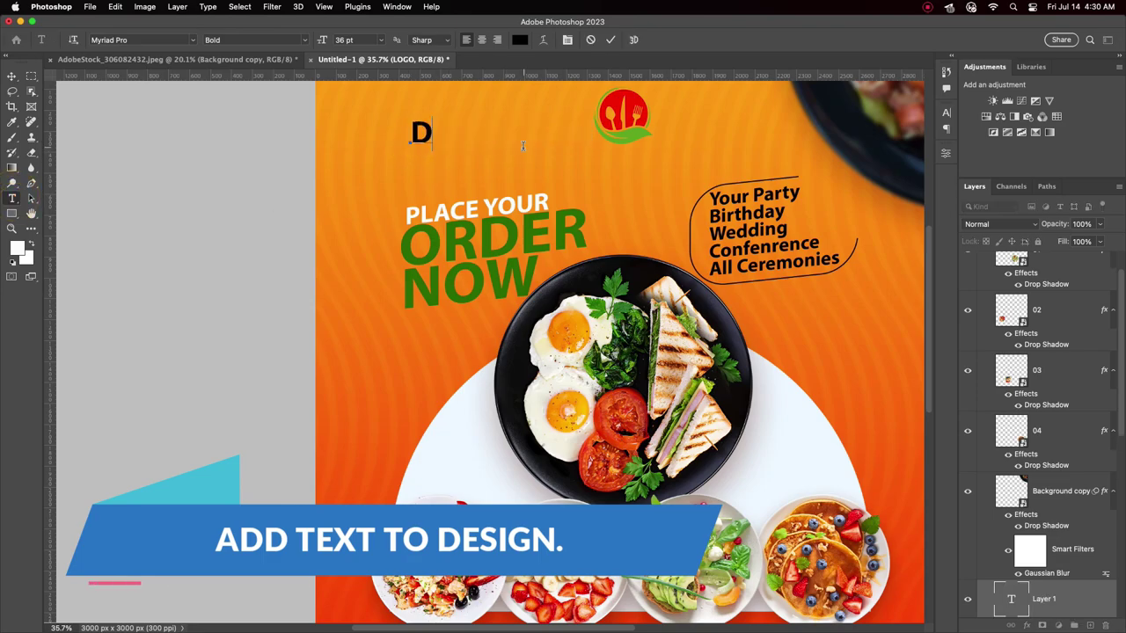
{"action": "key", "text": "BackSpace"}
{"action": "type", "text": "Tasty"}
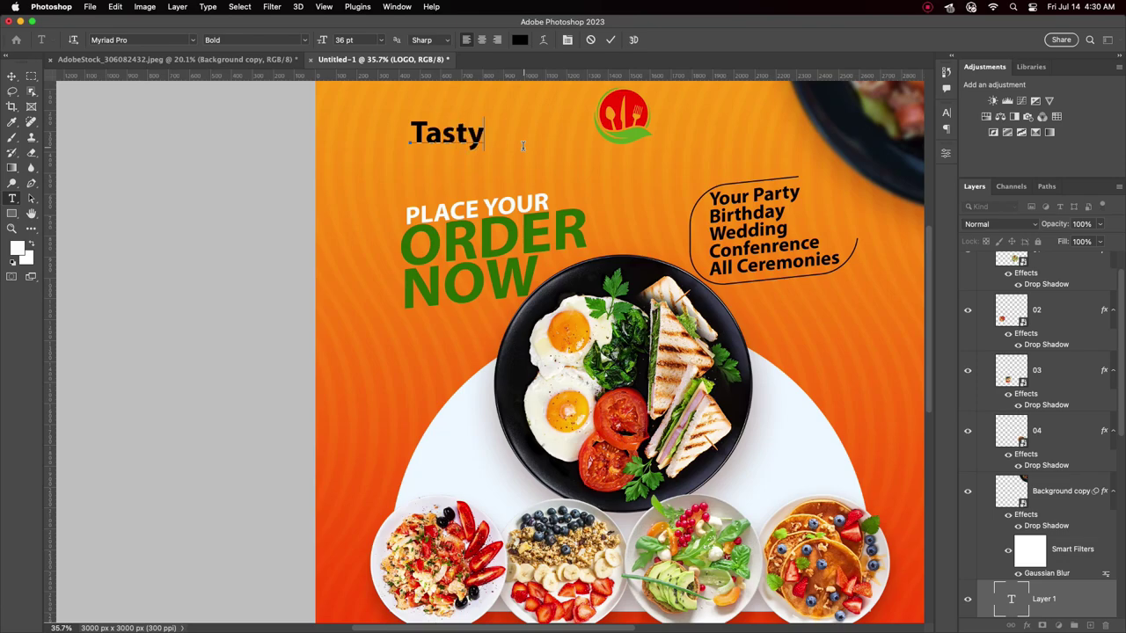
{"action": "type", "text": "el"}
{"action": "type", "text": "icious"}
{"action": "left_click", "coordinate": [12, 76]}
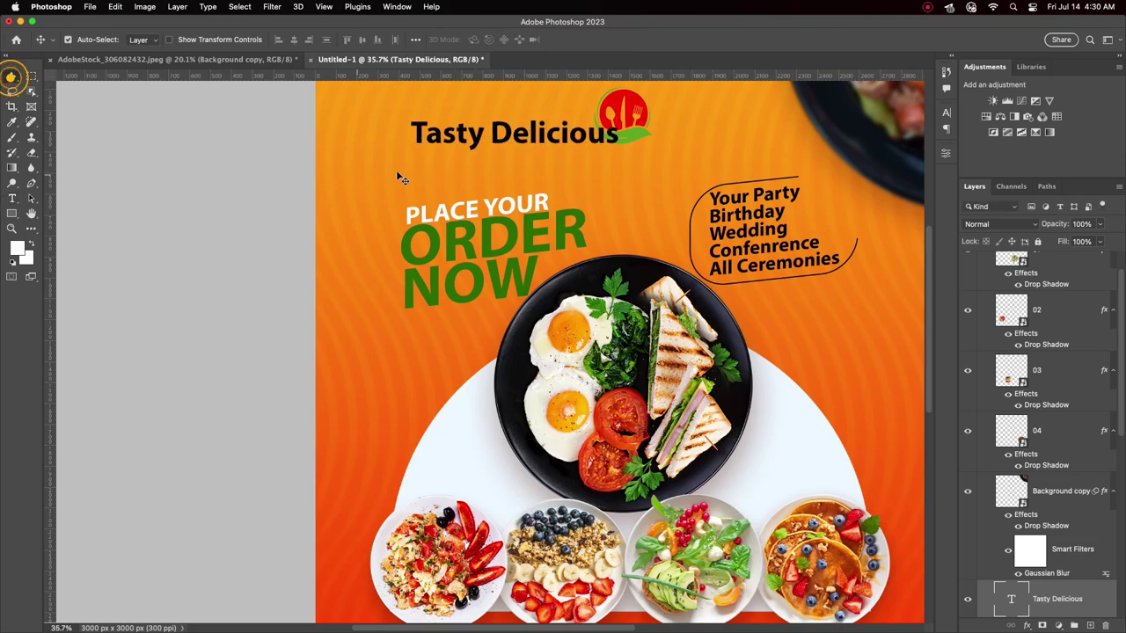
{"action": "left_click_drag", "start_coordinate": [512, 132], "coordinate": [621, 156]}
{"action": "scroll", "coordinate": [727, 243], "scroll_direction": "down", "scroll_amount": 2}
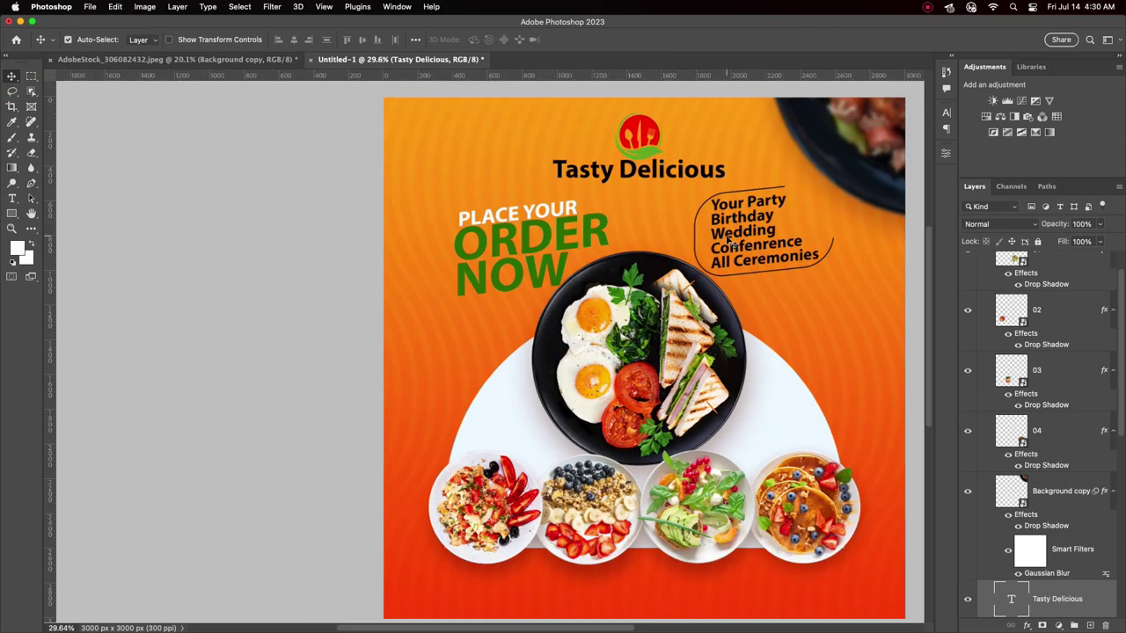
Make the title white at 16 pt and position it just under the logo.
{"action": "left_click", "coordinate": [945, 114]}
{"action": "left_click", "coordinate": [914, 186]}
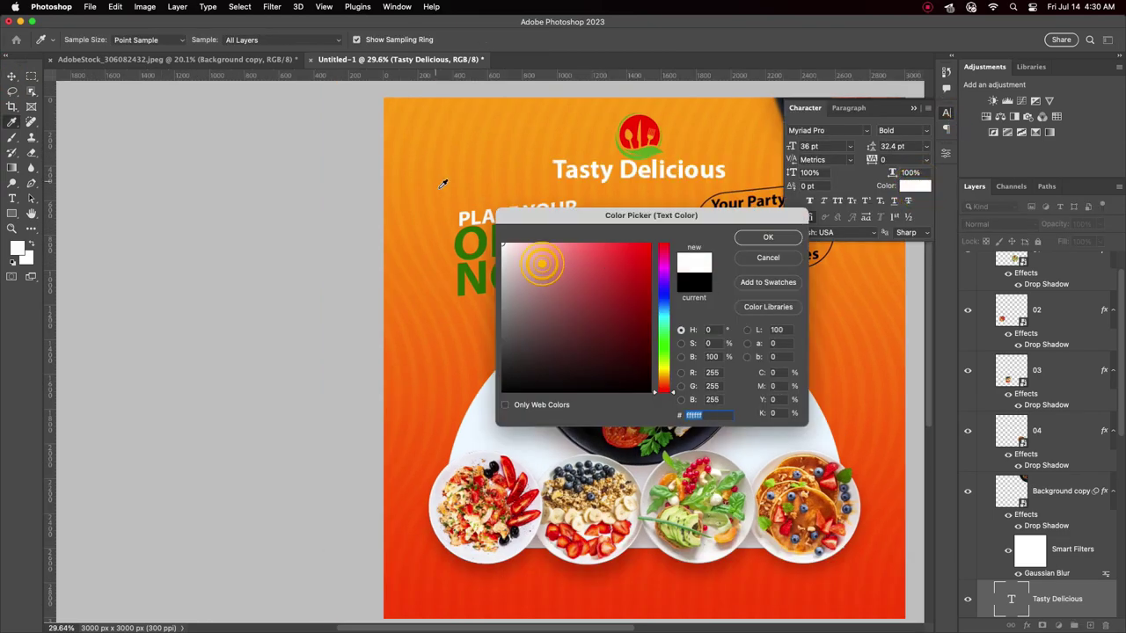
{"action": "left_click", "coordinate": [774, 256]}
{"action": "left_click", "coordinate": [849, 146]}
{"action": "left_click", "coordinate": [818, 264]}
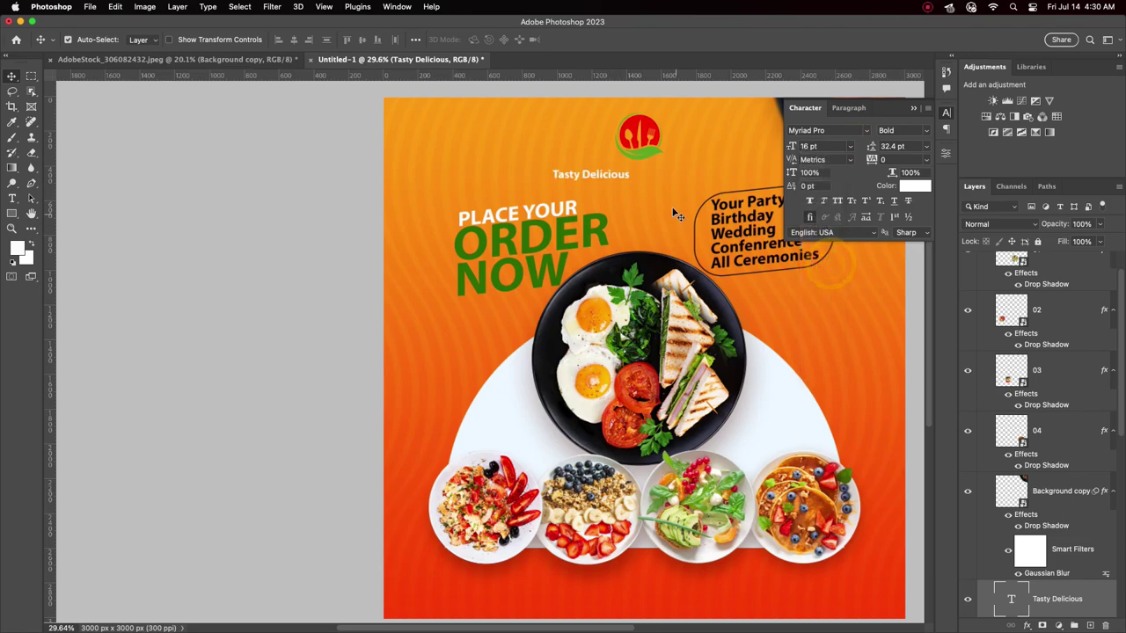
{"action": "left_click_drag", "start_coordinate": [577, 180], "coordinate": [648, 171]}
{"action": "scroll", "coordinate": [655, 190], "scroll_direction": "down", "scroll_amount": 1}
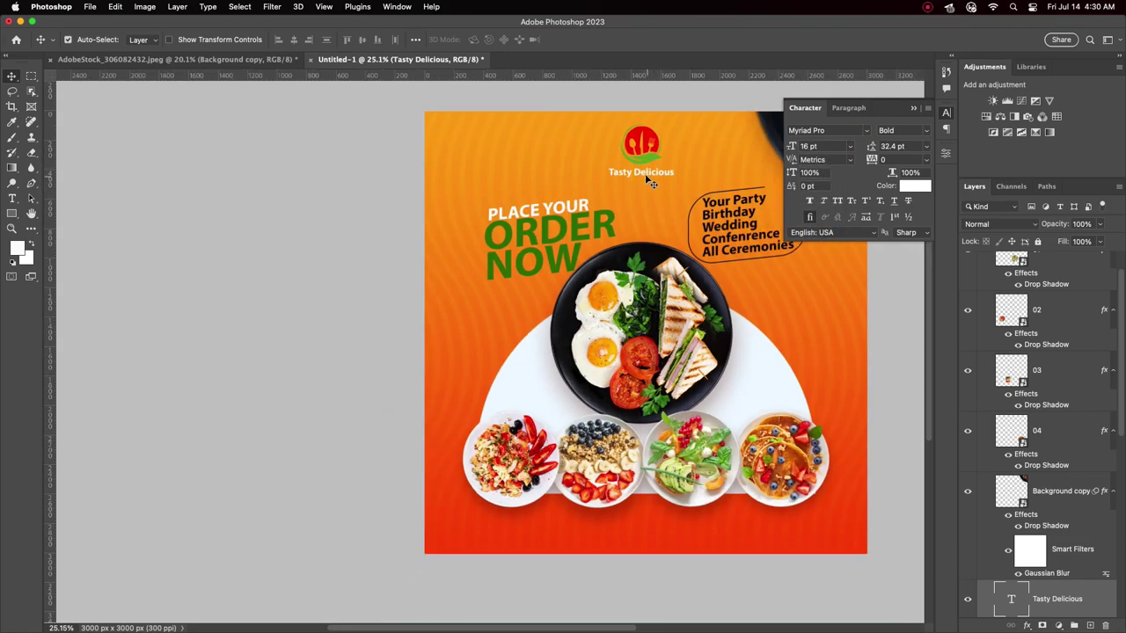
{"action": "scroll", "coordinate": [749, 276], "scroll_direction": "up", "scroll_amount": 1}
{"action": "left_click_drag", "start_coordinate": [749, 275], "coordinate": [619, 290]}
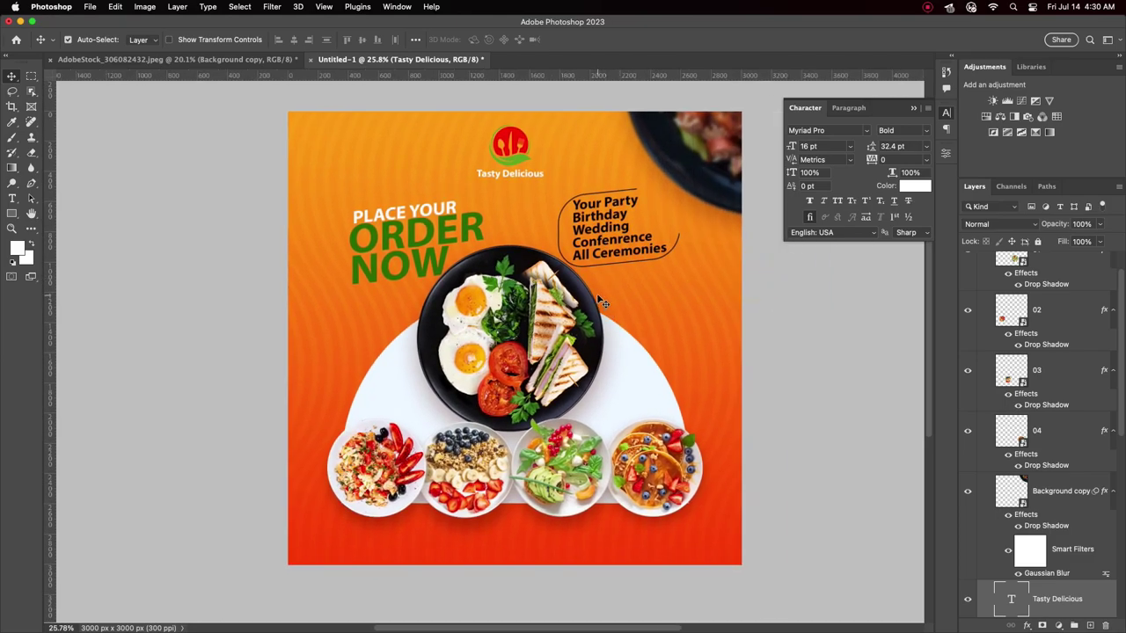
Copy the Tasty Delicious title to the bottom right in all capitals.
{"action": "left_click", "coordinate": [516, 176]}
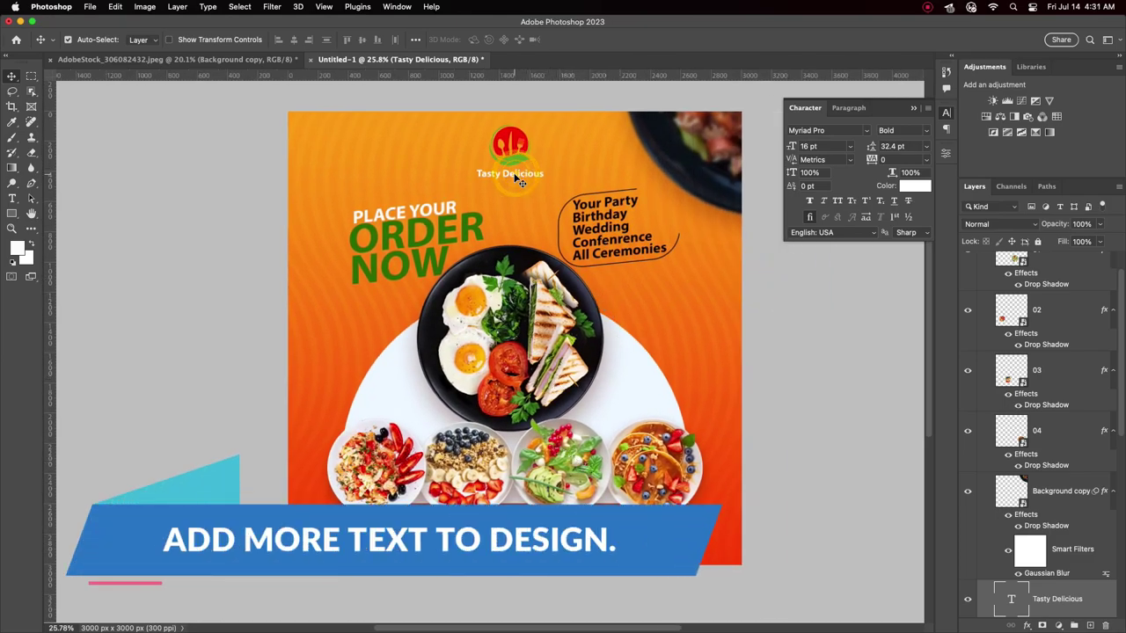
{"action": "left_click_drag", "start_coordinate": [520, 182], "coordinate": [678, 554]}
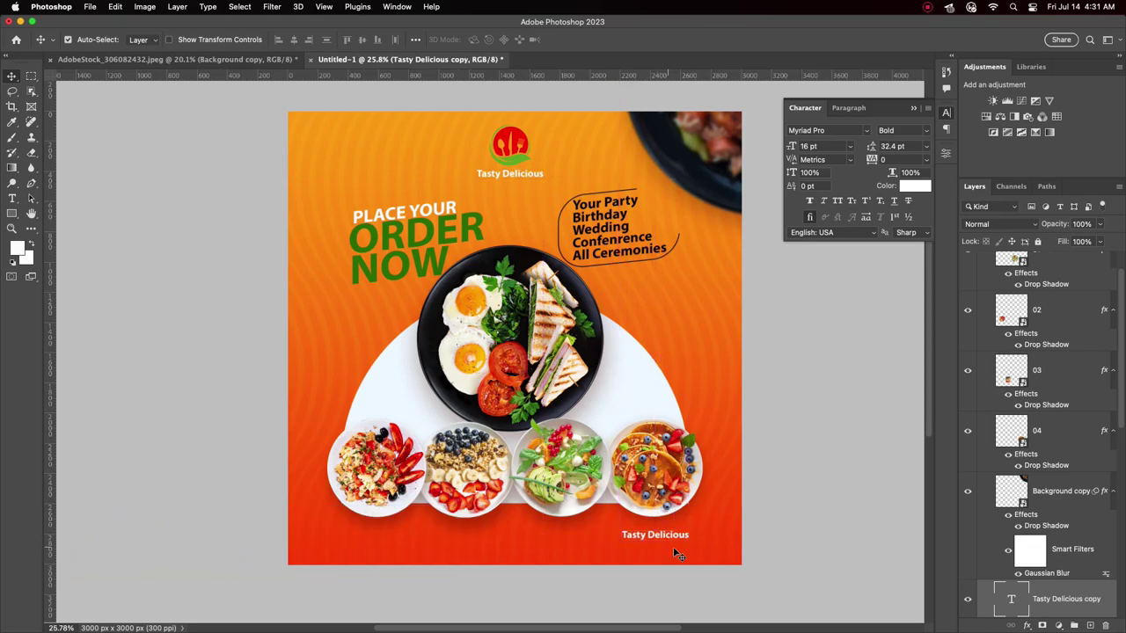
{"action": "scroll", "coordinate": [673, 552], "scroll_direction": "up", "scroll_amount": 1}
{"action": "left_click", "coordinate": [651, 541]}
{"action": "left_click", "coordinate": [844, 201]}
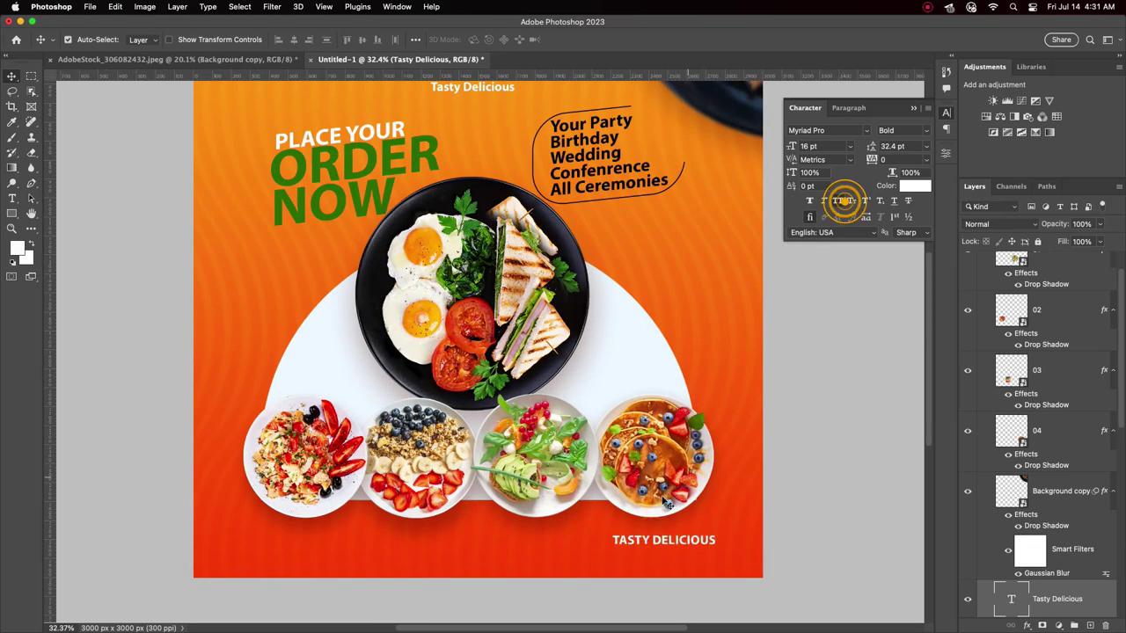
{"action": "left_click_drag", "start_coordinate": [679, 547], "coordinate": [664, 550]}
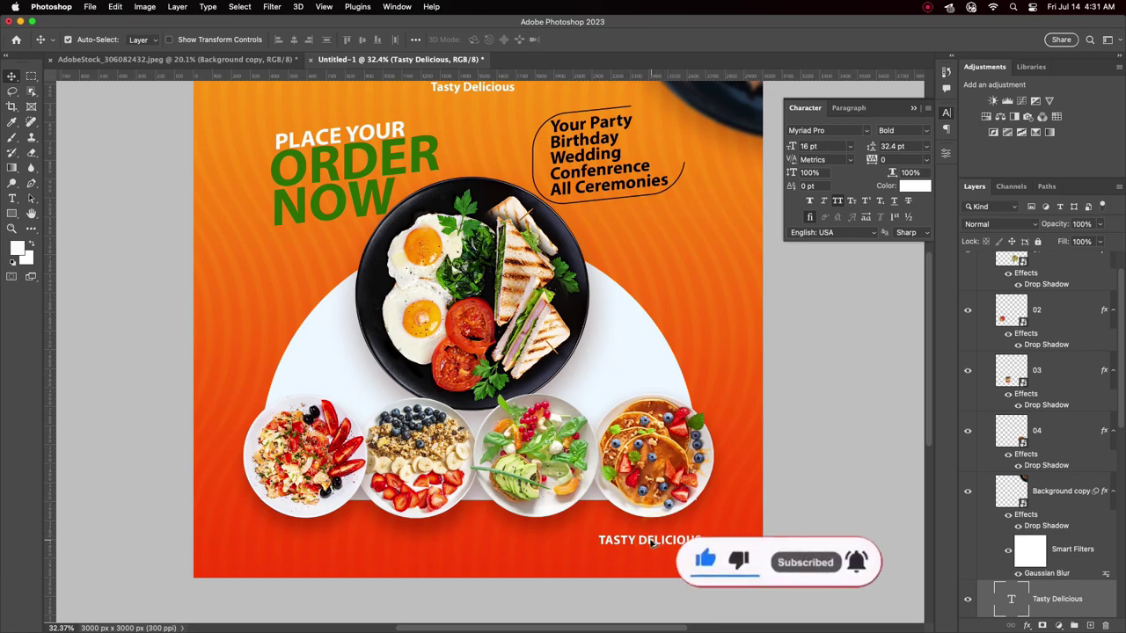
Duplicate it to the bottom left as a phone-number line, with a website line below.
{"action": "left_click_drag", "start_coordinate": [650, 540], "coordinate": [323, 540]}
{"action": "double_click", "coordinate": [321, 541]}
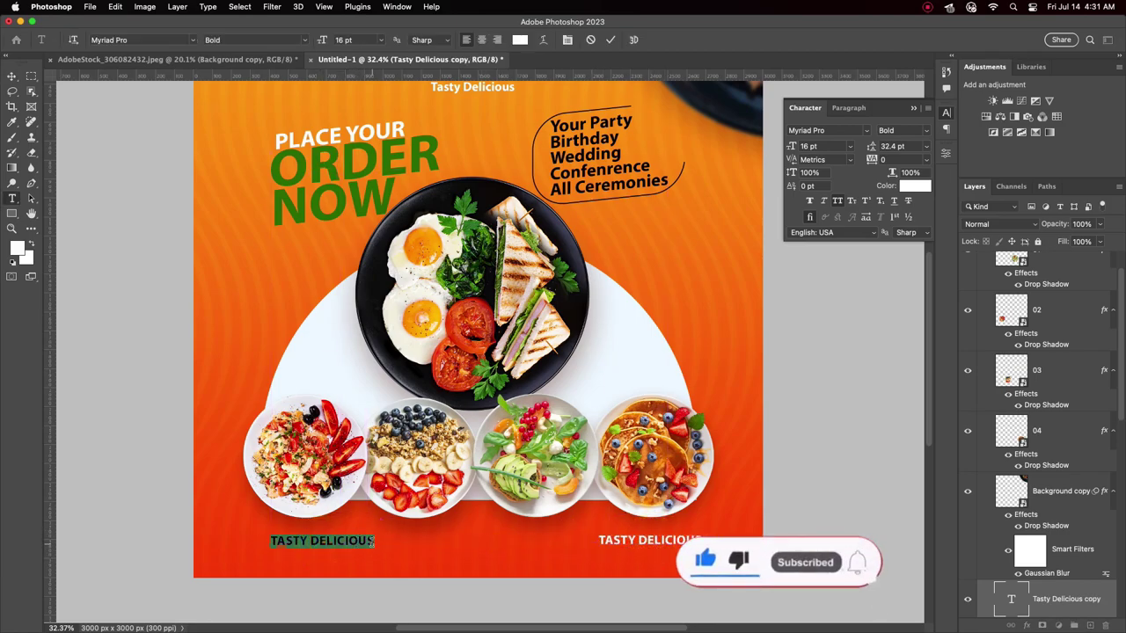
{"action": "type", "text": "010 00"}
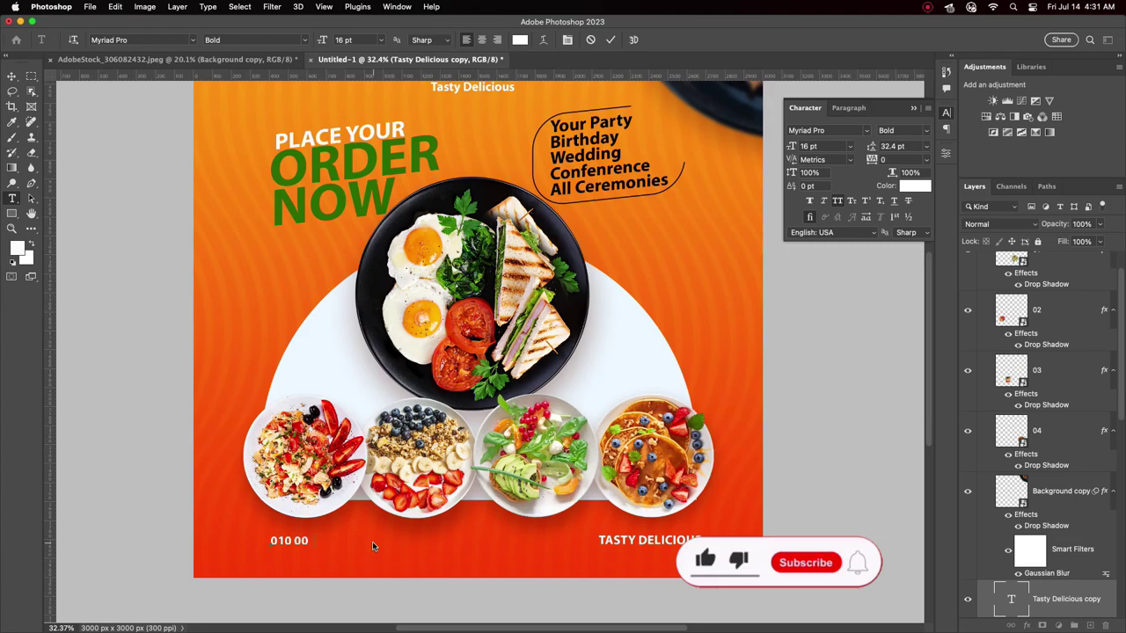
{"action": "type", "text": "0 0000"}
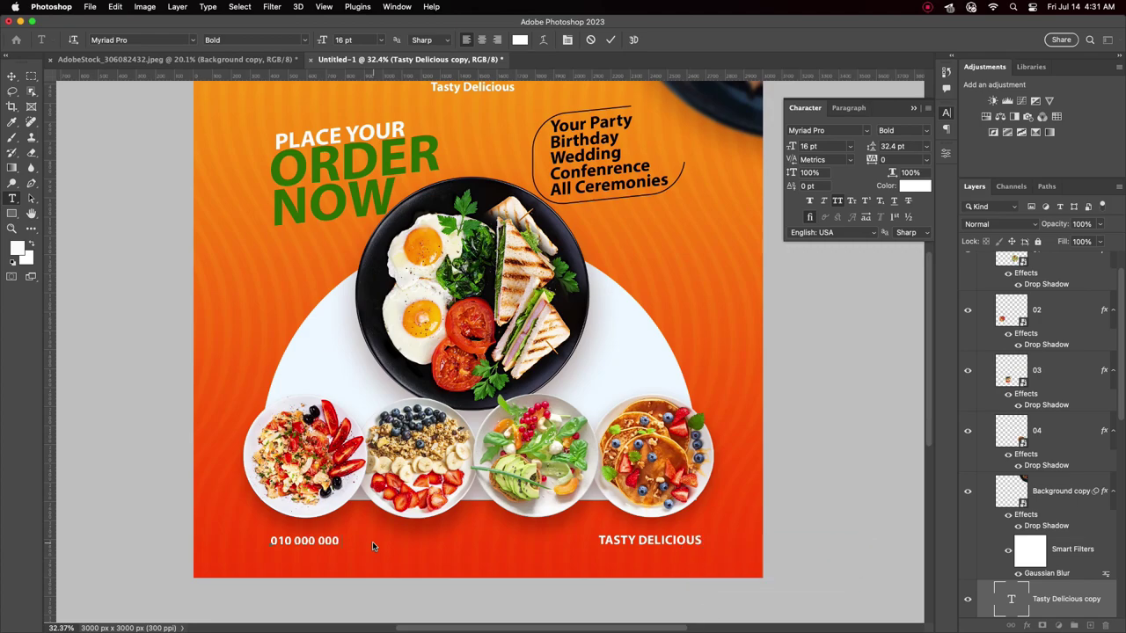
{"action": "left_click", "coordinate": [610, 40]}
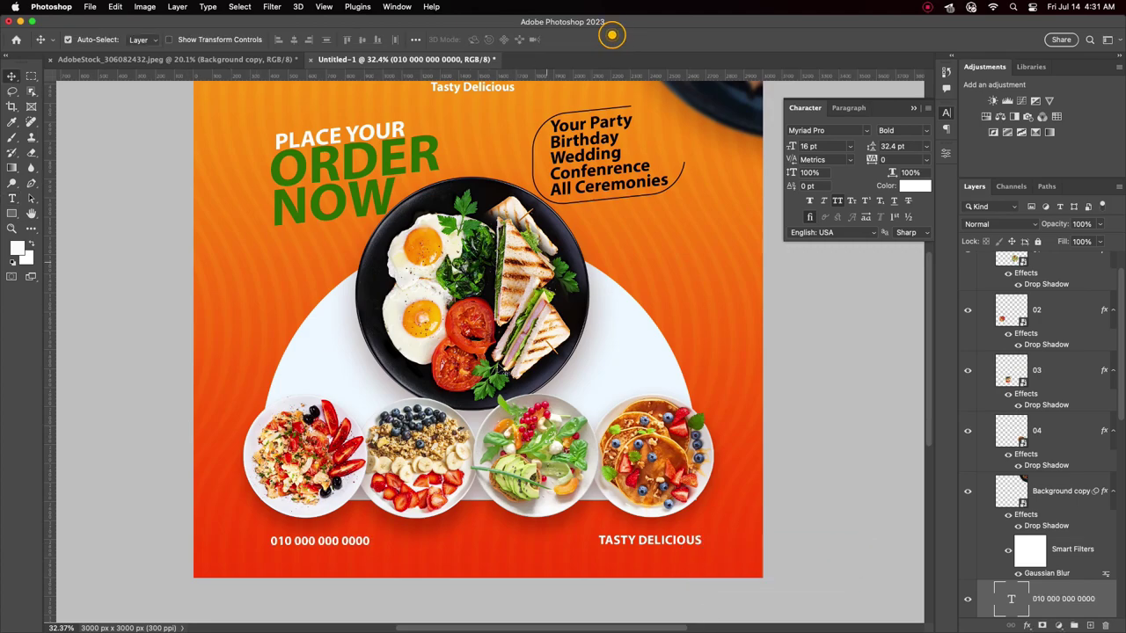
{"action": "left_click_drag", "start_coordinate": [323, 547], "coordinate": [357, 558]}
{"action": "double_click", "coordinate": [321, 552]}
{"action": "type", "text": "www"}
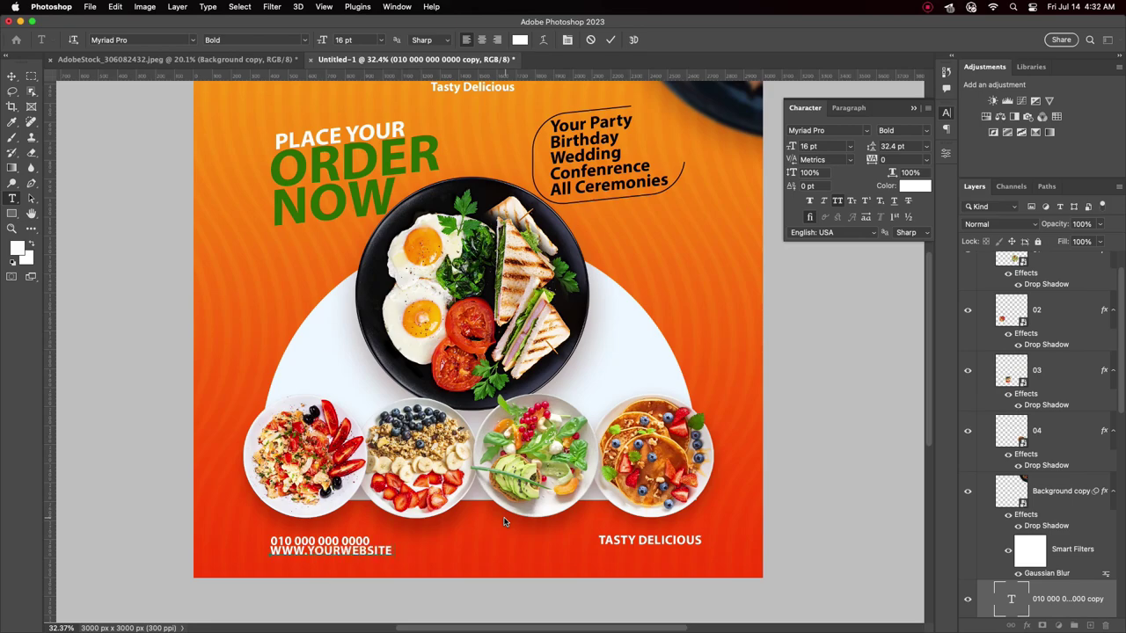
{"action": "left_click", "coordinate": [611, 40]}
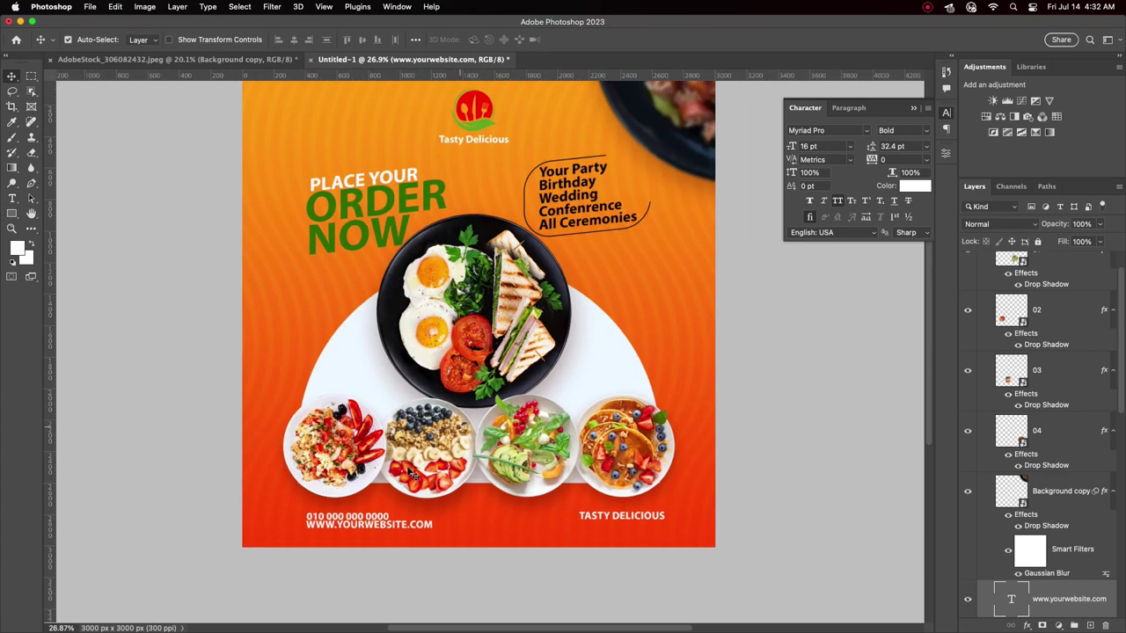
Retype the phone number, enlarge it slightly and shift it a little right.
{"action": "scroll", "coordinate": [354, 527], "scroll_direction": "up", "scroll_amount": 2}
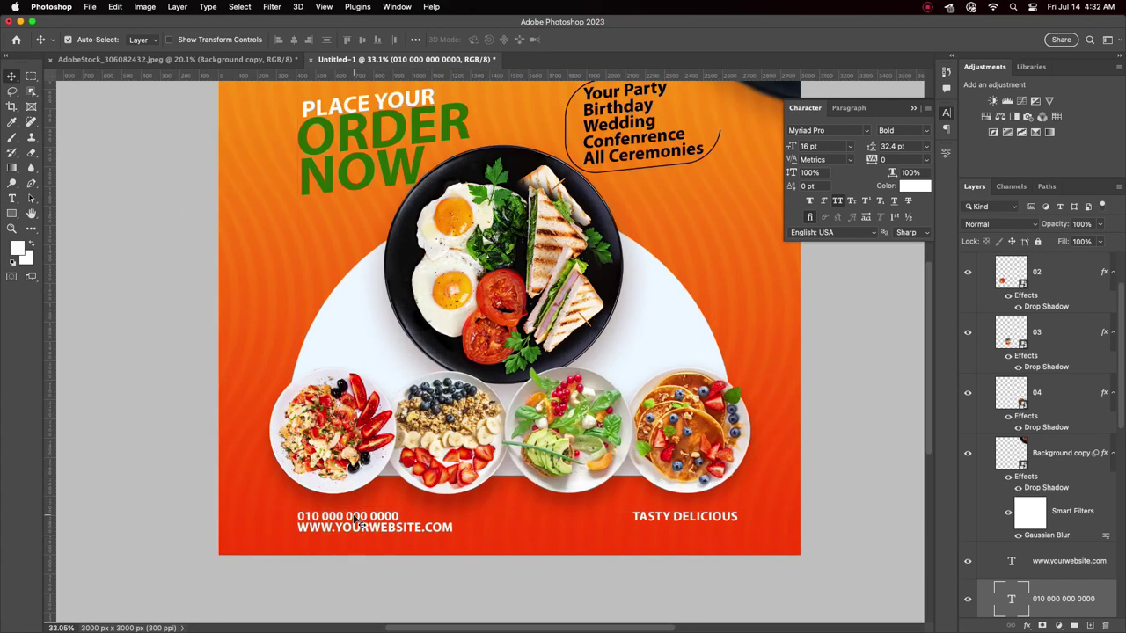
{"action": "double_click", "coordinate": [379, 516]}
{"action": "type", "text": "010 000 00"}
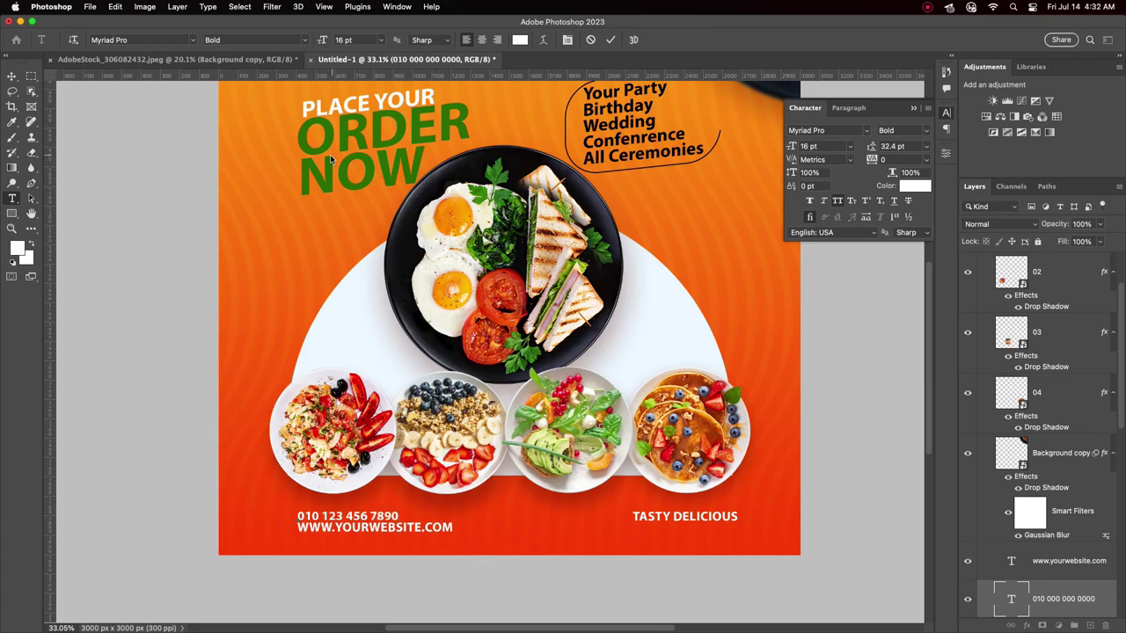
{"action": "left_click", "coordinate": [612, 40]}
{"action": "scroll", "coordinate": [378, 515], "scroll_direction": "up", "scroll_amount": 3}
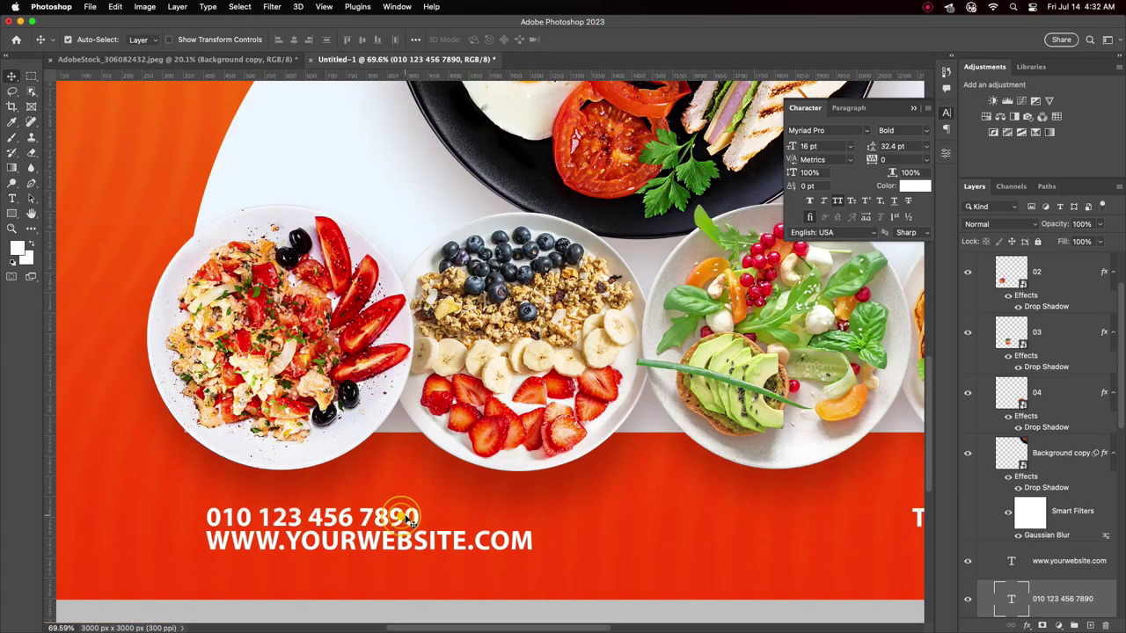
{"action": "key", "text": "ctrl+t"}
{"action": "left_click_drag", "start_coordinate": [433, 521], "coordinate": [448, 519]}
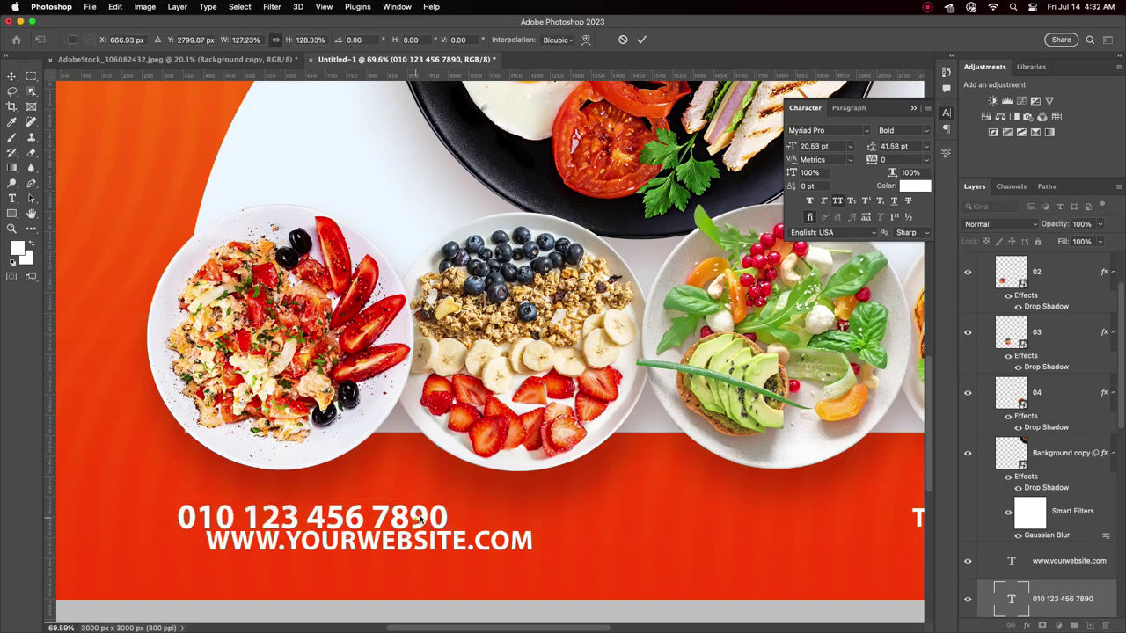
{"action": "key", "text": "Return"}
{"action": "double_click", "coordinate": [422, 519]}
{"action": "left_click", "coordinate": [610, 39]}
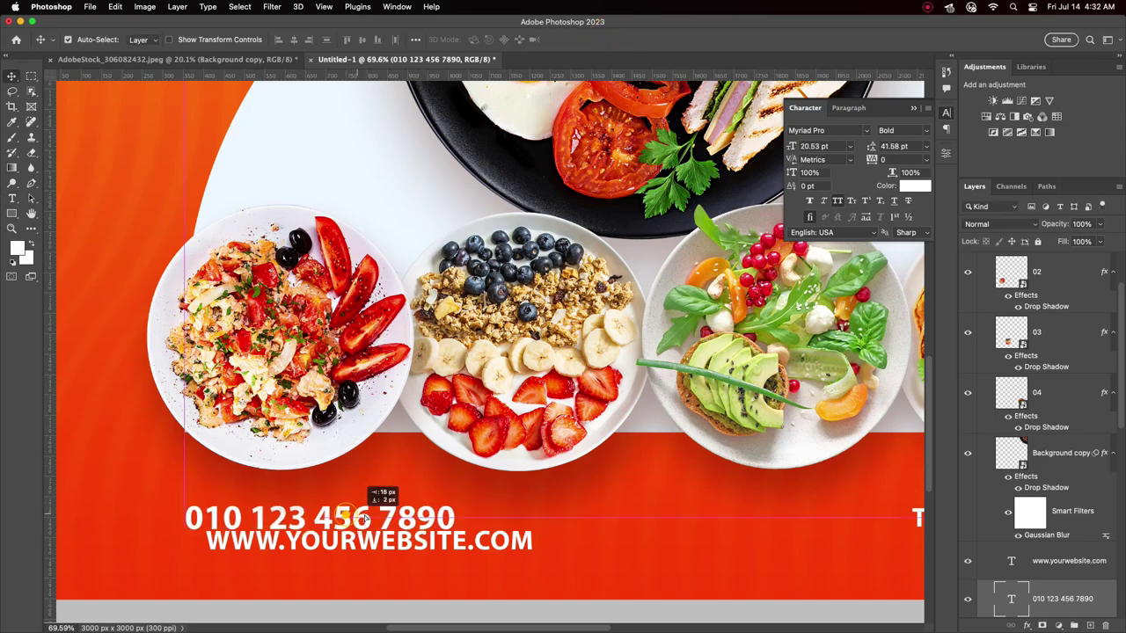
{"action": "left_click_drag", "start_coordinate": [374, 497], "coordinate": [395, 486]}
Try the headline green and background orange on the phone number, then cancel to keep it white.
{"action": "scroll", "coordinate": [387, 511], "scroll_direction": "down", "scroll_amount": 2}
{"action": "scroll", "coordinate": [387, 510], "scroll_direction": "down", "scroll_amount": 5}
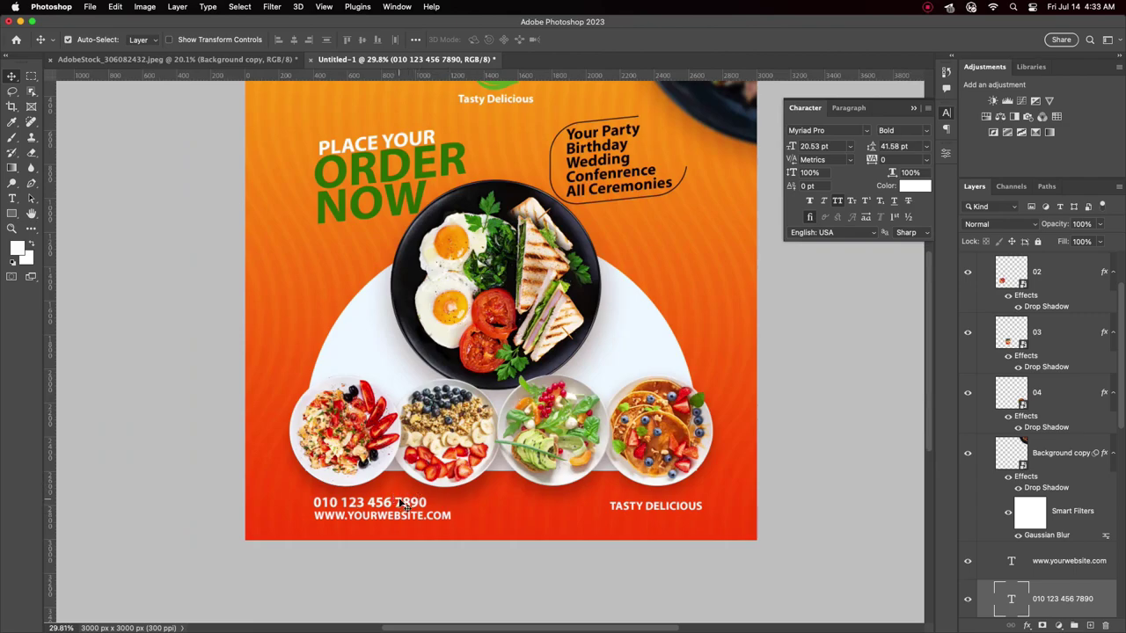
{"action": "scroll", "coordinate": [405, 507], "scroll_direction": "up", "scroll_amount": 1}
{"action": "left_click", "coordinate": [914, 185]}
{"action": "left_click", "coordinate": [429, 112]}
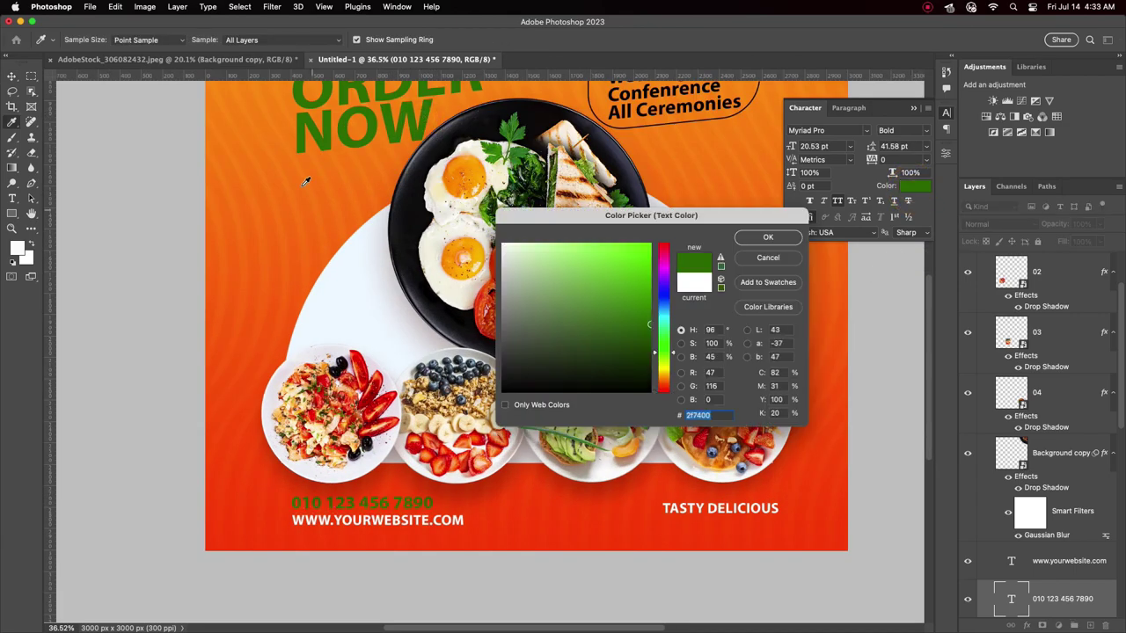
{"action": "scroll", "coordinate": [281, 102], "scroll_direction": "up", "scroll_amount": 1}
{"action": "left_click", "coordinate": [272, 98]}
{"action": "scroll", "coordinate": [314, 234], "scroll_direction": "down", "scroll_amount": 1}
{"action": "scroll", "coordinate": [334, 248], "scroll_direction": "down", "scroll_amount": 3}
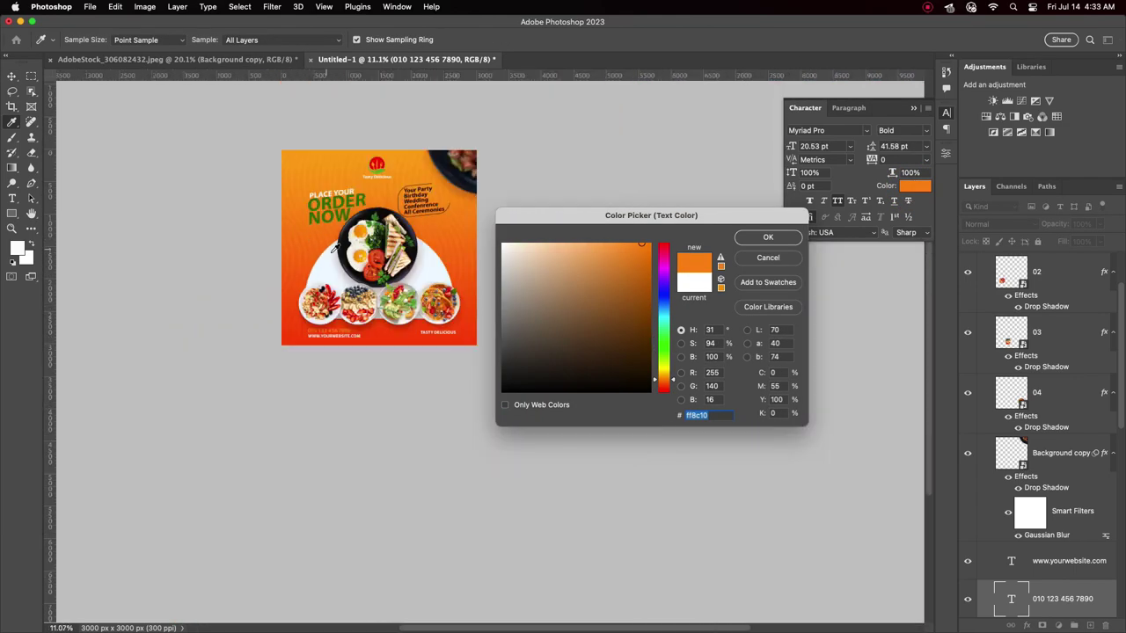
{"action": "scroll", "coordinate": [336, 247], "scroll_direction": "up", "scroll_amount": 5}
{"action": "left_click", "coordinate": [761, 256]}
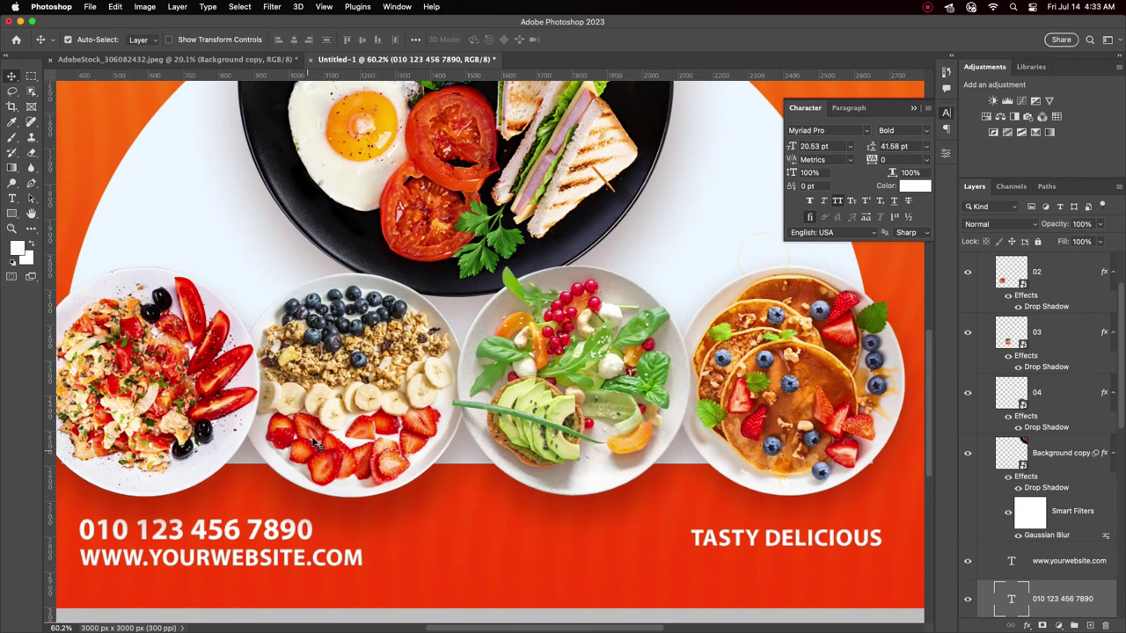
Place a duplicate of TASTY DELICIOUS just below the original.
{"action": "scroll", "coordinate": [550, 455], "scroll_direction": "down", "scroll_amount": 2}
{"action": "scroll", "coordinate": [550, 455], "scroll_direction": "down", "scroll_amount": 2}
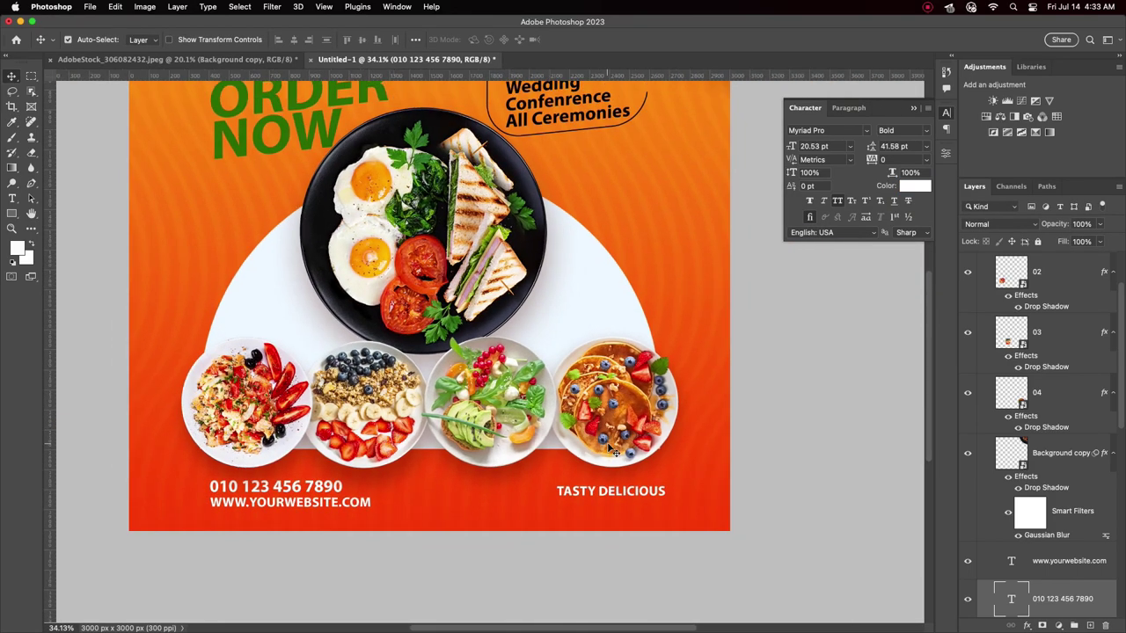
{"action": "scroll", "coordinate": [585, 470], "scroll_direction": "down", "scroll_amount": 1}
{"action": "left_click_drag", "start_coordinate": [602, 495], "coordinate": [595, 509]}
Retype the copied line as the footer's street-address line.
{"action": "double_click", "coordinate": [596, 506]}
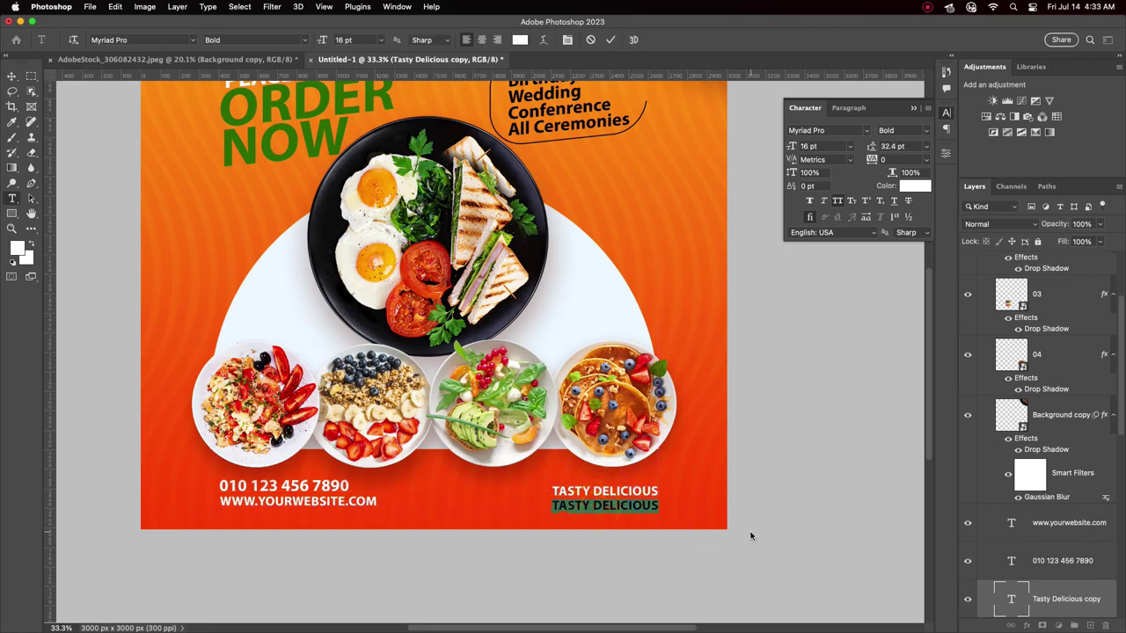
{"action": "type", "text": "FANCY ROAD 23 LANE"}
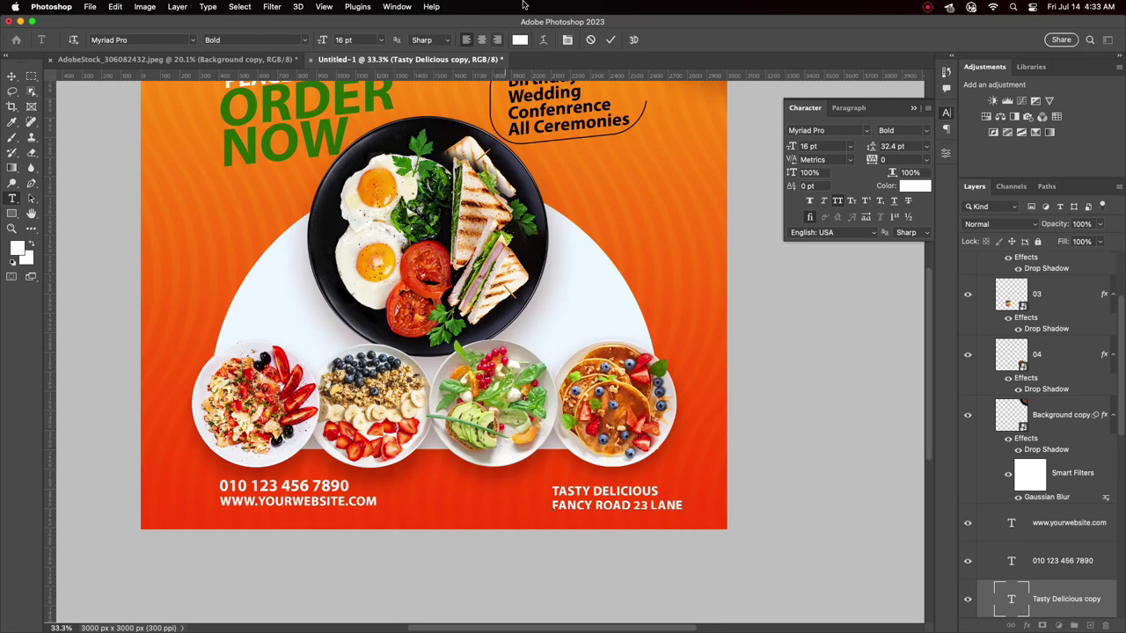
{"action": "left_click", "coordinate": [611, 40]}
{"action": "scroll", "coordinate": [551, 487], "scroll_direction": "down", "scroll_amount": 3}
{"action": "scroll", "coordinate": [552, 487], "scroll_direction": "up", "scroll_amount": 5}
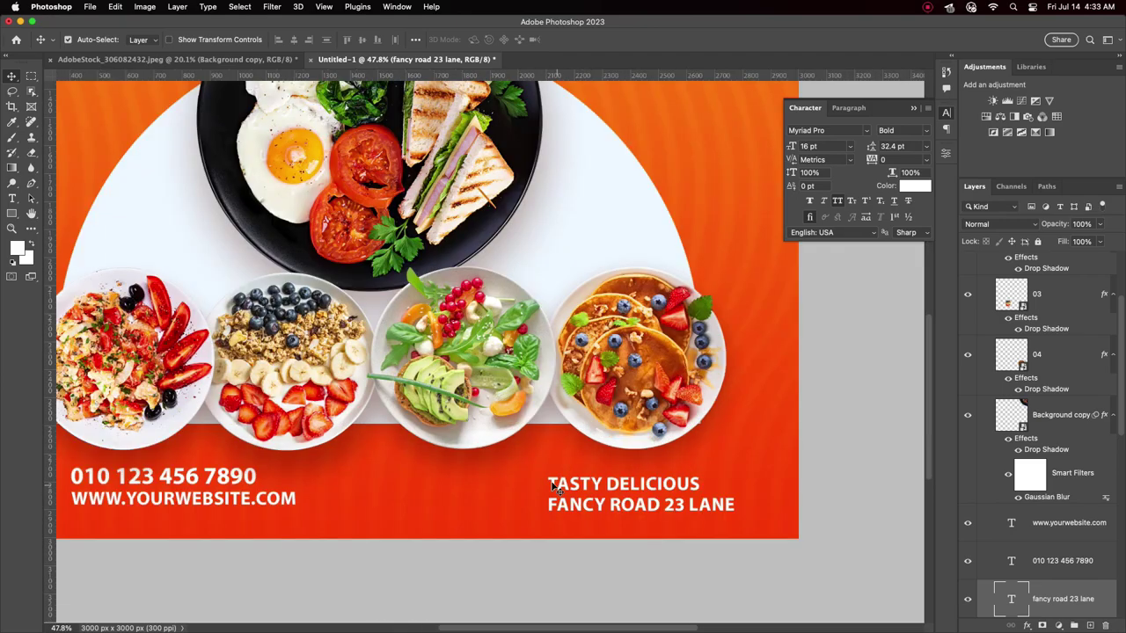
Shift the two-line TASTY DELICIOUS address block slightly left.
{"action": "left_click_drag", "start_coordinate": [606, 507], "coordinate": [561, 495]}
{"action": "scroll", "coordinate": [496, 488], "scroll_direction": "down", "scroll_amount": 1}
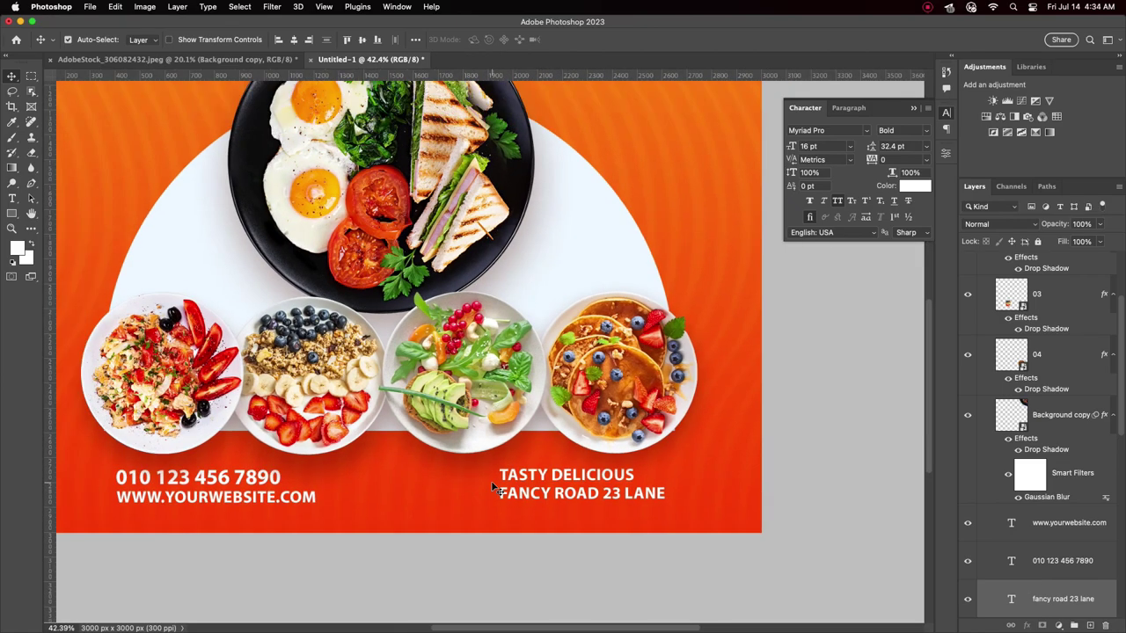
{"action": "scroll", "coordinate": [495, 488], "scroll_direction": "down", "scroll_amount": 2}
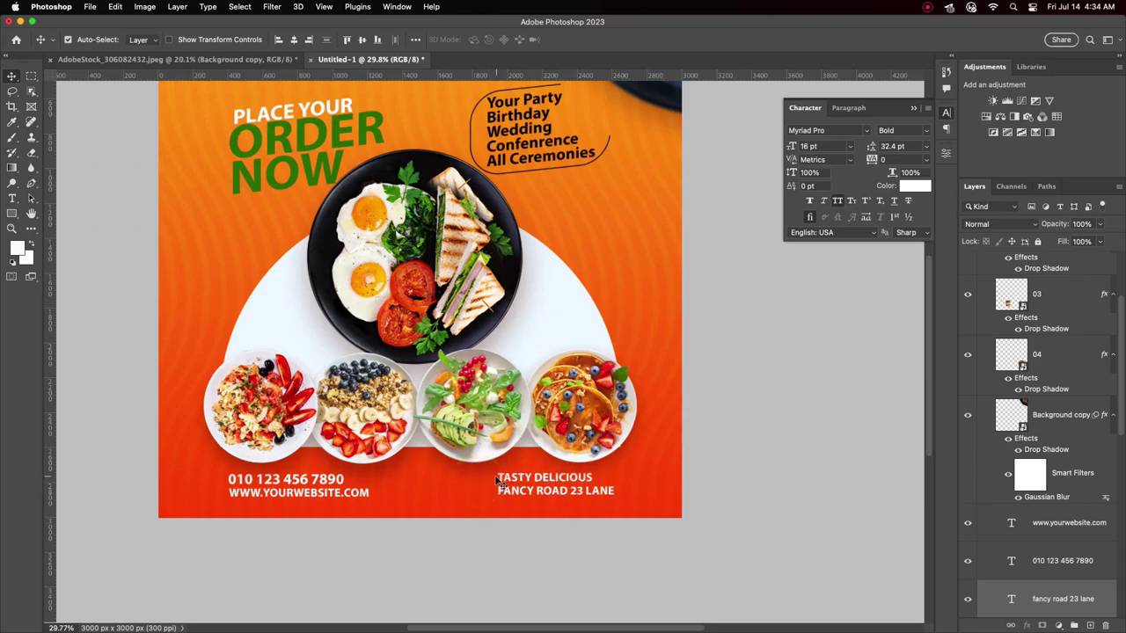
{"action": "left_click_drag", "start_coordinate": [549, 493], "coordinate": [537, 494]}
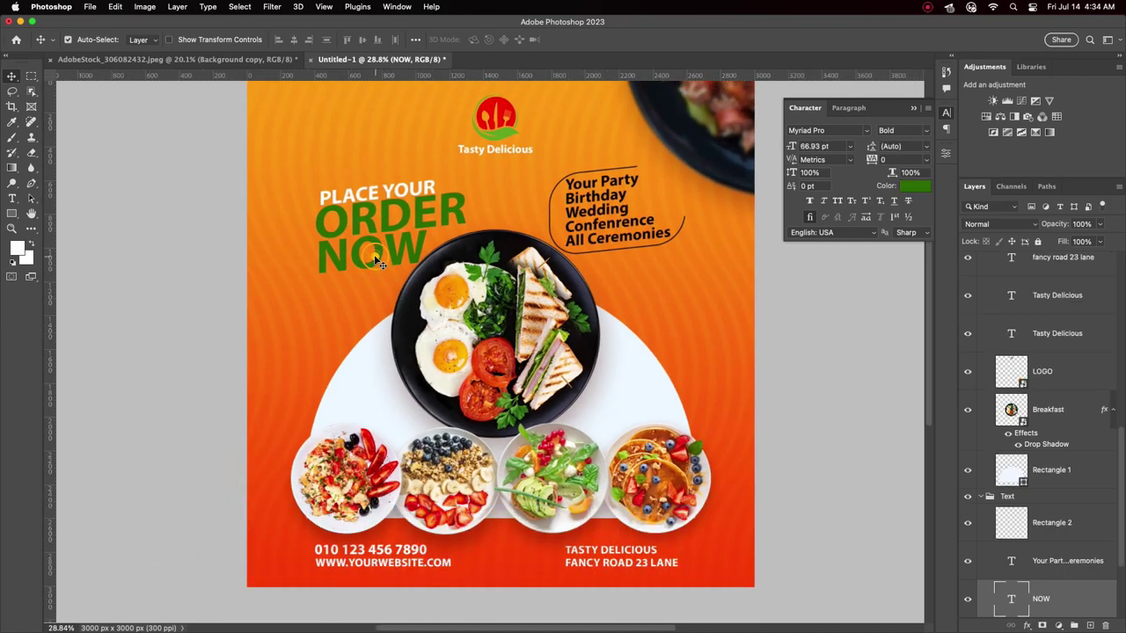
Set the tracking of the ORDER and NOW headline words to -25.
{"action": "double_click", "coordinate": [376, 261]}
{"action": "left_click", "coordinate": [614, 40]}
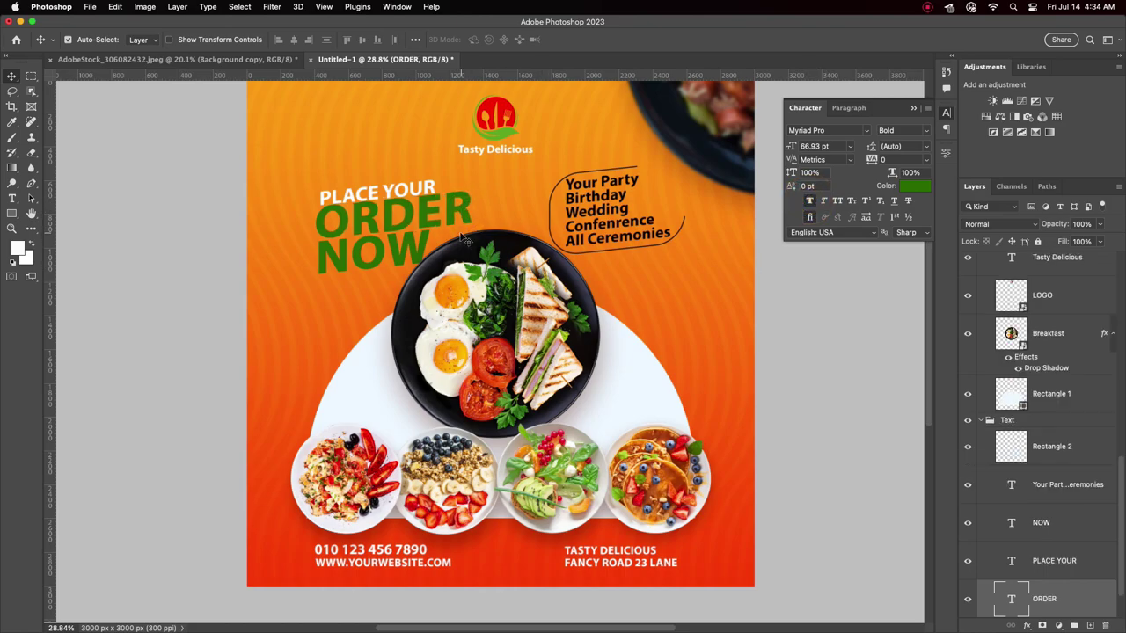
{"action": "left_click", "coordinate": [926, 160]}
{"action": "key", "text": "Up"}
{"action": "key", "text": "Up"}
{"action": "key", "text": "Up"}
{"action": "key", "text": "Return"}
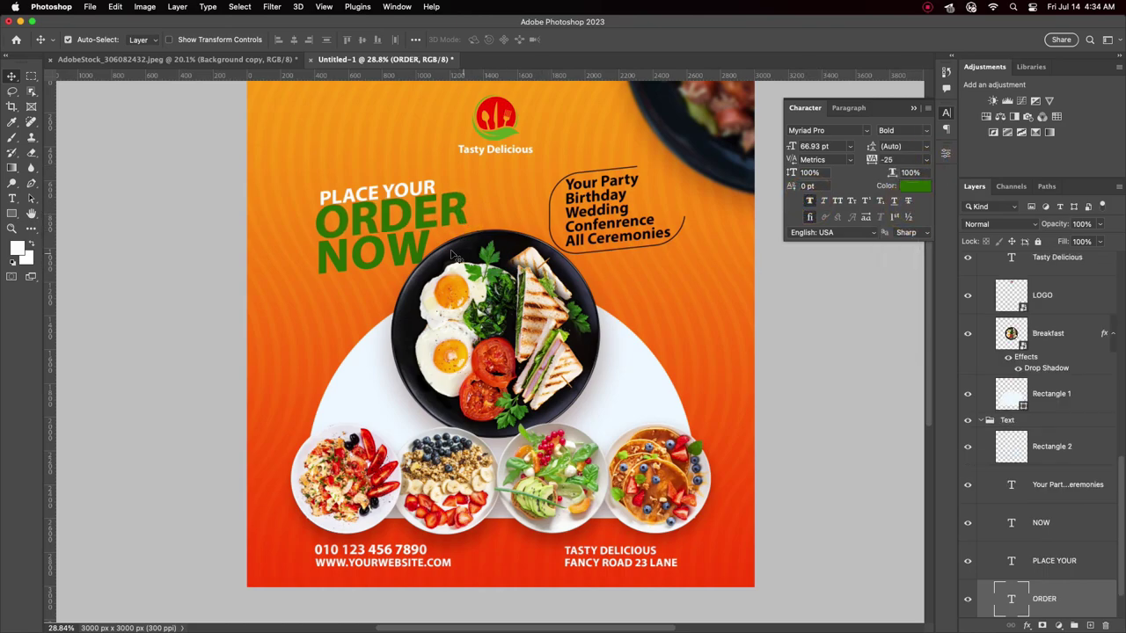
{"action": "key", "text": "alt+bracketright"}
{"action": "key", "text": "alt+bracketright"}
{"action": "left_click", "coordinate": [927, 161]}
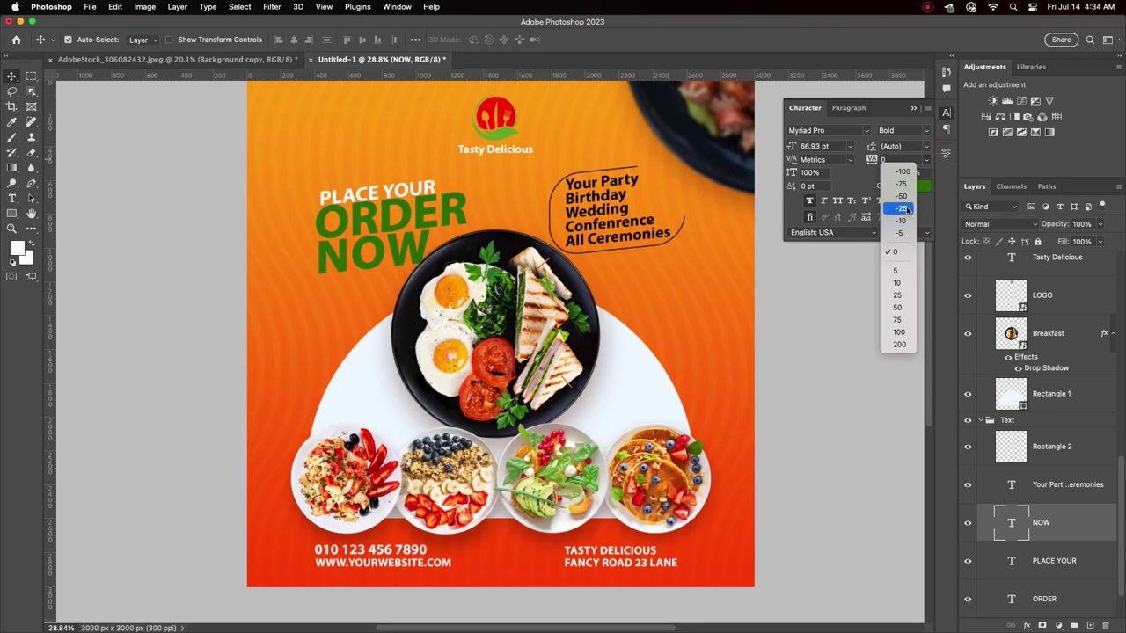
{"action": "left_click", "coordinate": [897, 211]}
Select the ORDER and PLACE YOUR layers, then close the Character panel.
{"action": "left_click", "coordinate": [410, 227]}
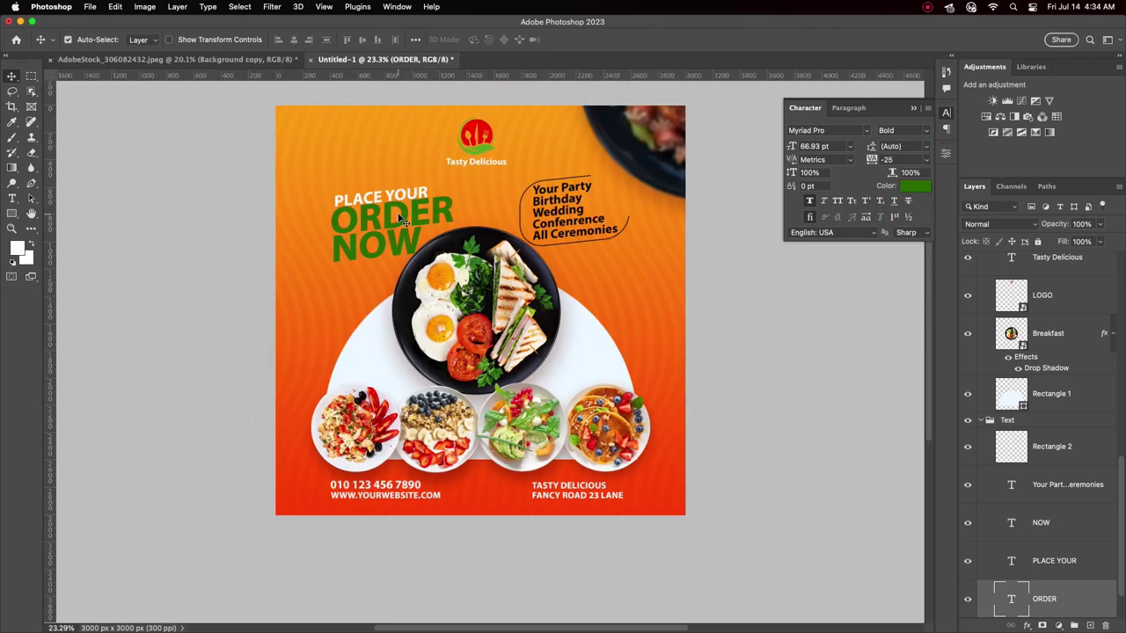
{"action": "scroll", "coordinate": [385, 207], "scroll_direction": "up", "scroll_amount": 3}
{"action": "left_click", "coordinate": [384, 183]}
{"action": "scroll", "coordinate": [396, 192], "scroll_direction": "down", "scroll_amount": 3}
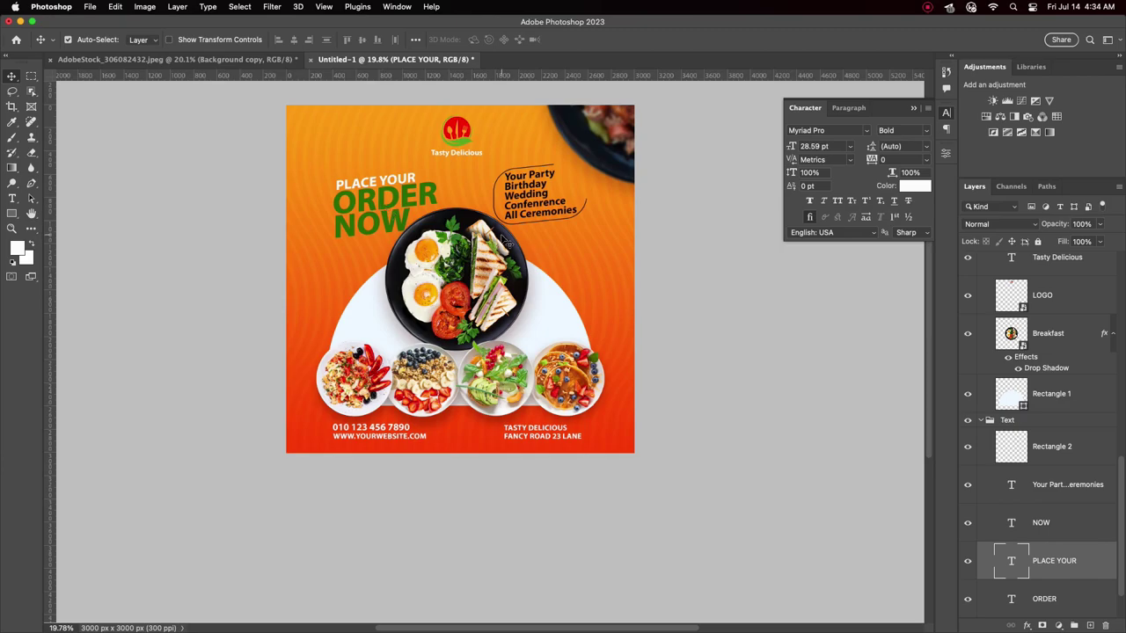
{"action": "scroll", "coordinate": [503, 238], "scroll_direction": "up", "scroll_amount": 2}
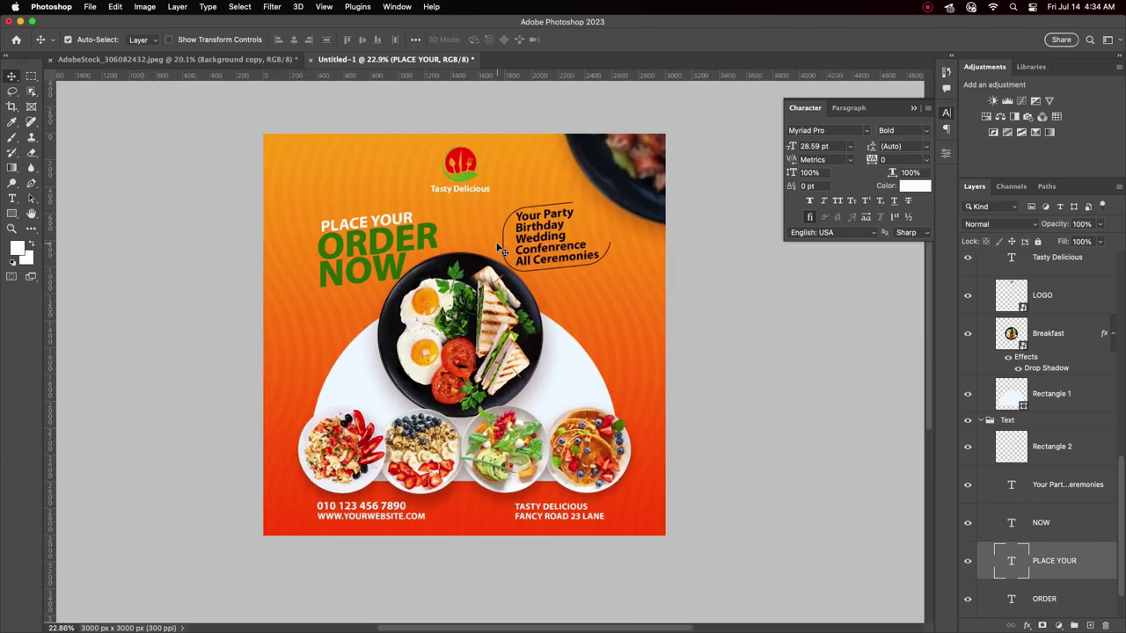
{"action": "left_click", "coordinate": [946, 114]}
{"action": "scroll", "coordinate": [1015, 283], "scroll_direction": "down", "scroll_amount": 5}
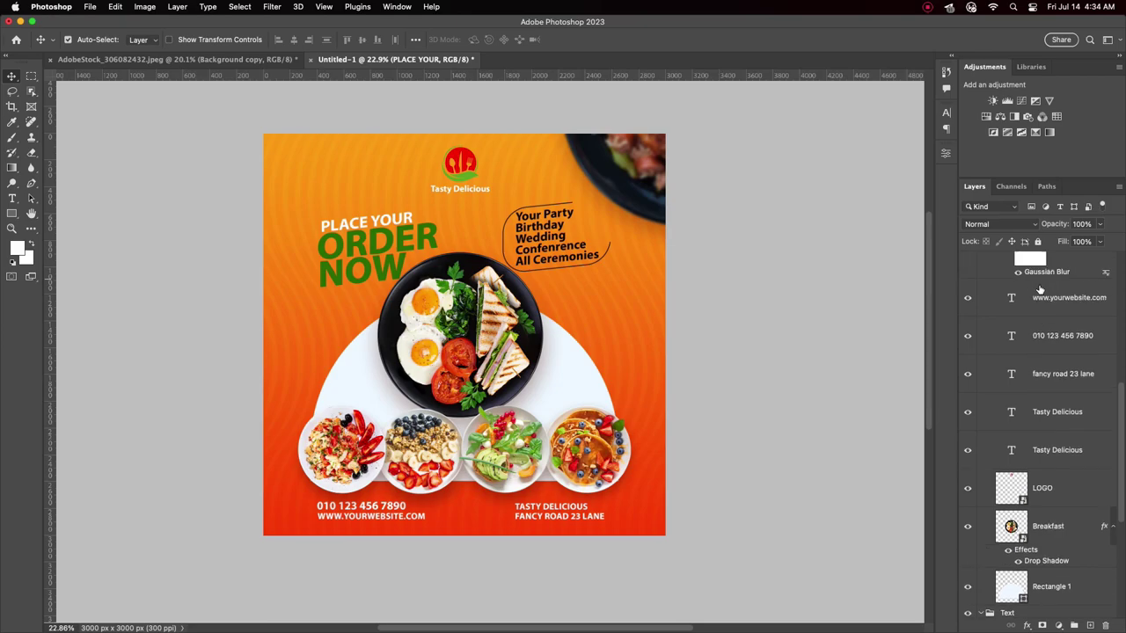
{"action": "scroll", "coordinate": [1015, 283], "scroll_direction": "down", "scroll_amount": 5}
{"action": "scroll", "coordinate": [1016, 283], "scroll_direction": "up", "scroll_amount": 5}
Collapse the Meals and Text groups, select Meals, and bring up the adjustment-layer list.
{"action": "left_click", "coordinate": [981, 258]}
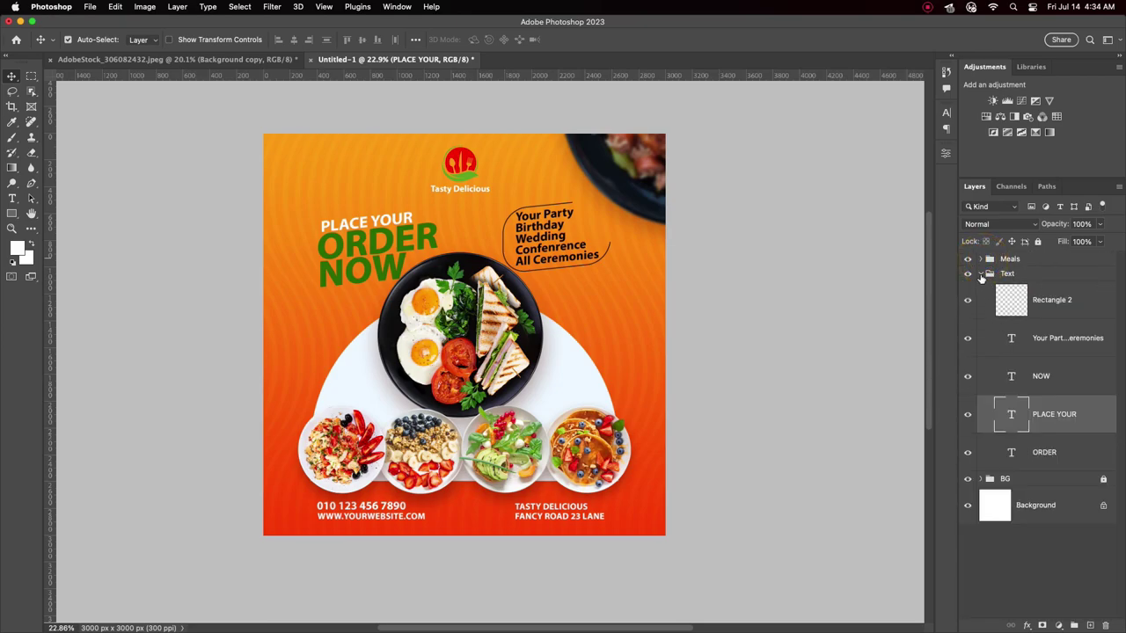
{"action": "left_click", "coordinate": [980, 273]}
{"action": "scroll", "coordinate": [495, 343], "scroll_direction": "up", "scroll_amount": 1}
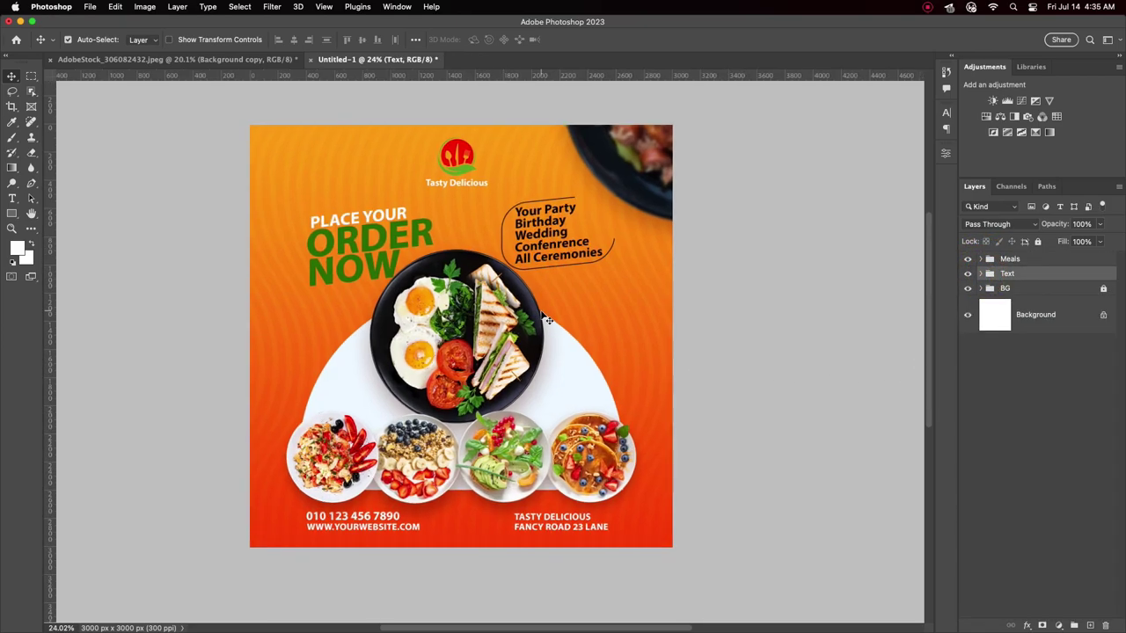
{"action": "scroll", "coordinate": [495, 343], "scroll_direction": "up", "scroll_amount": 1}
{"action": "scroll", "coordinate": [489, 310], "scroll_direction": "up", "scroll_amount": 1}
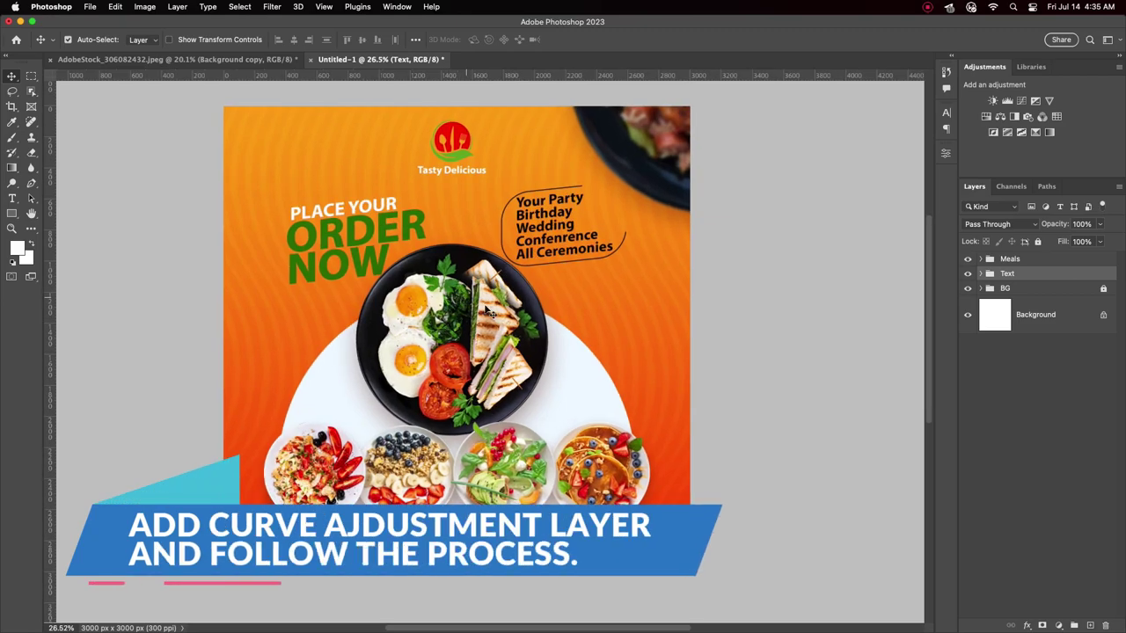
{"action": "left_click", "coordinate": [1047, 259]}
{"action": "left_click", "coordinate": [1058, 623]}
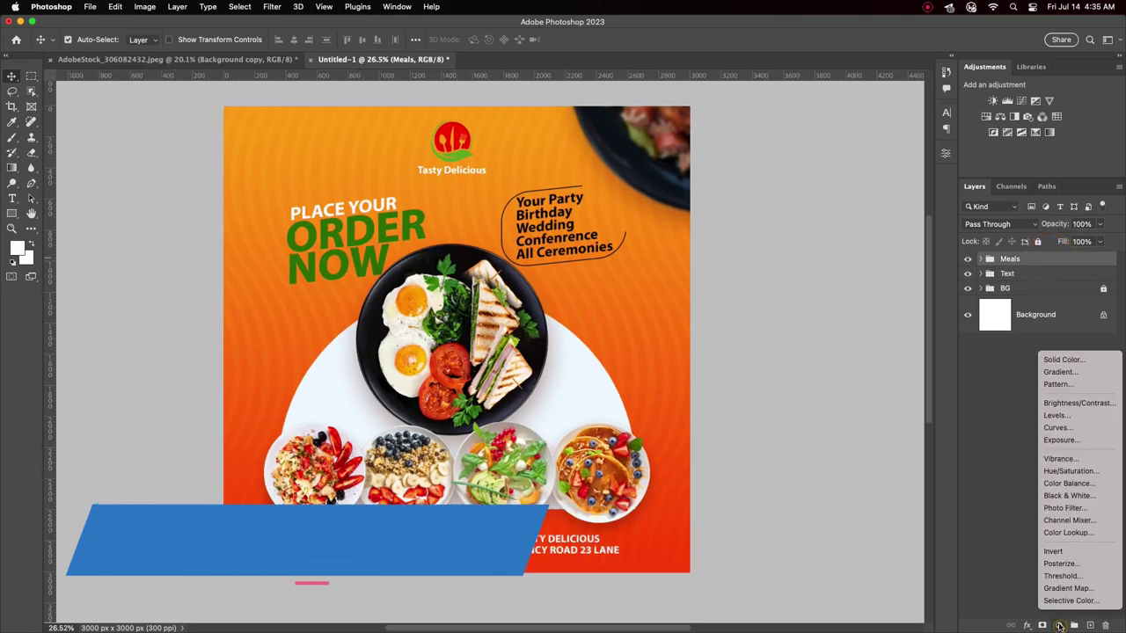
Add a Curves adjustment with deeper shadows and slightly lifted highlights on RGB.
{"action": "left_click", "coordinate": [1059, 427]}
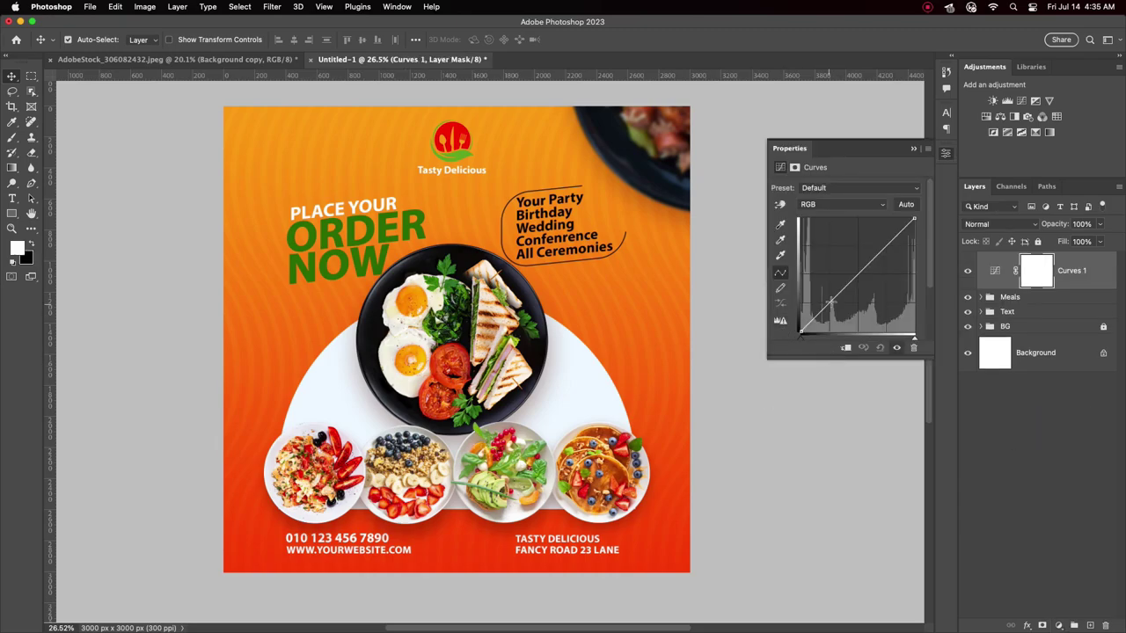
{"action": "left_click_drag", "start_coordinate": [831, 300], "coordinate": [834, 306]}
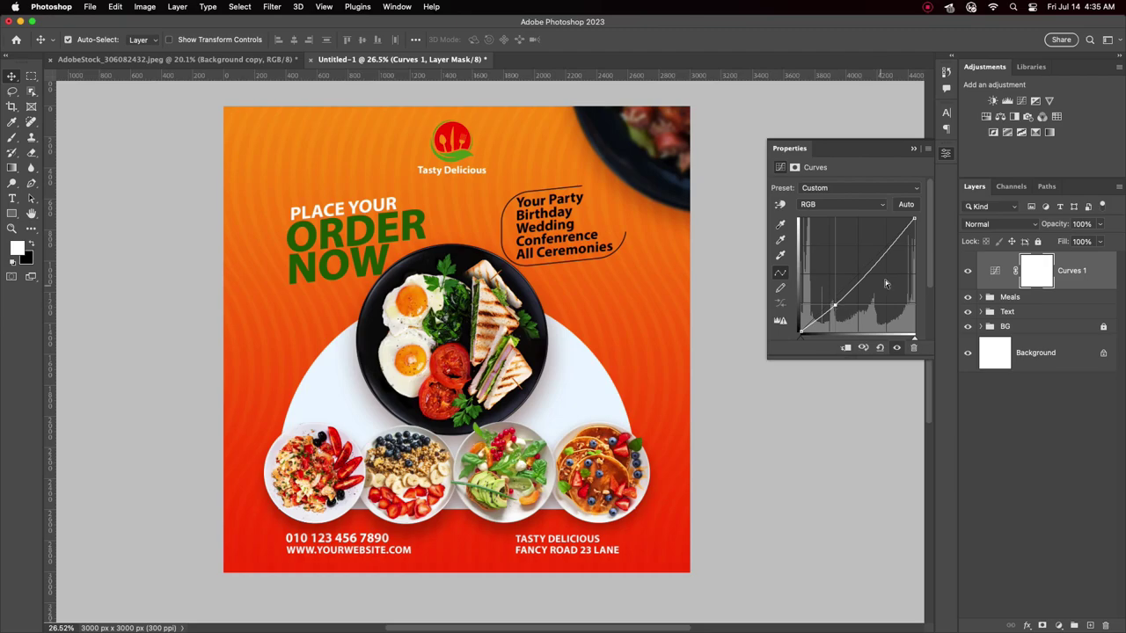
{"action": "left_click", "coordinate": [896, 240]}
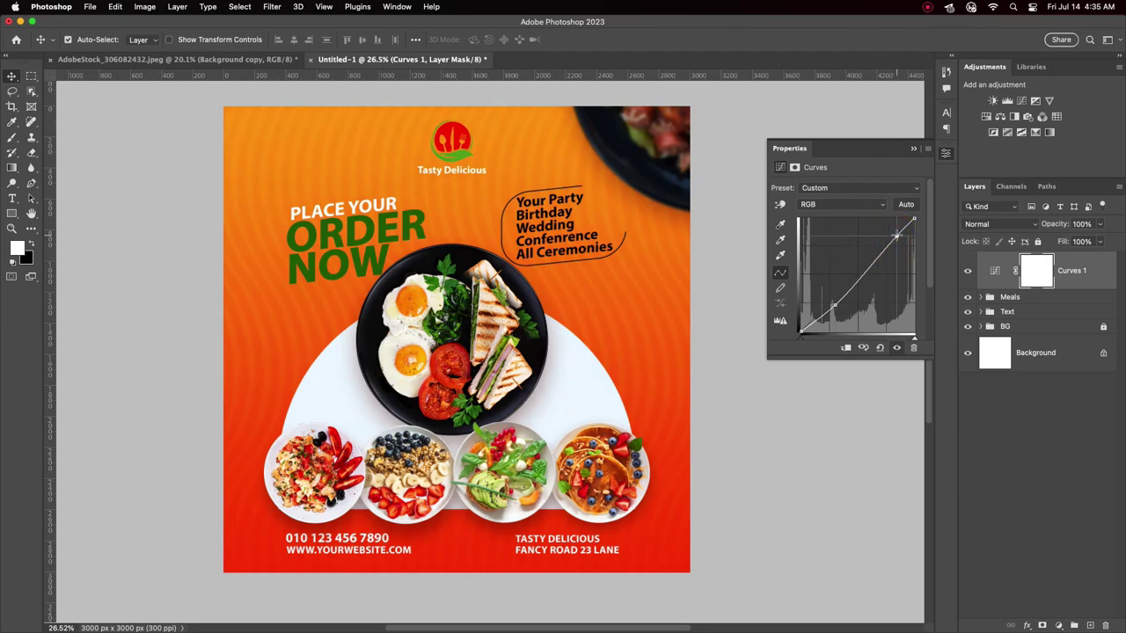
{"action": "left_click_drag", "start_coordinate": [896, 238], "coordinate": [896, 236]}
{"action": "left_click", "coordinate": [913, 149]}
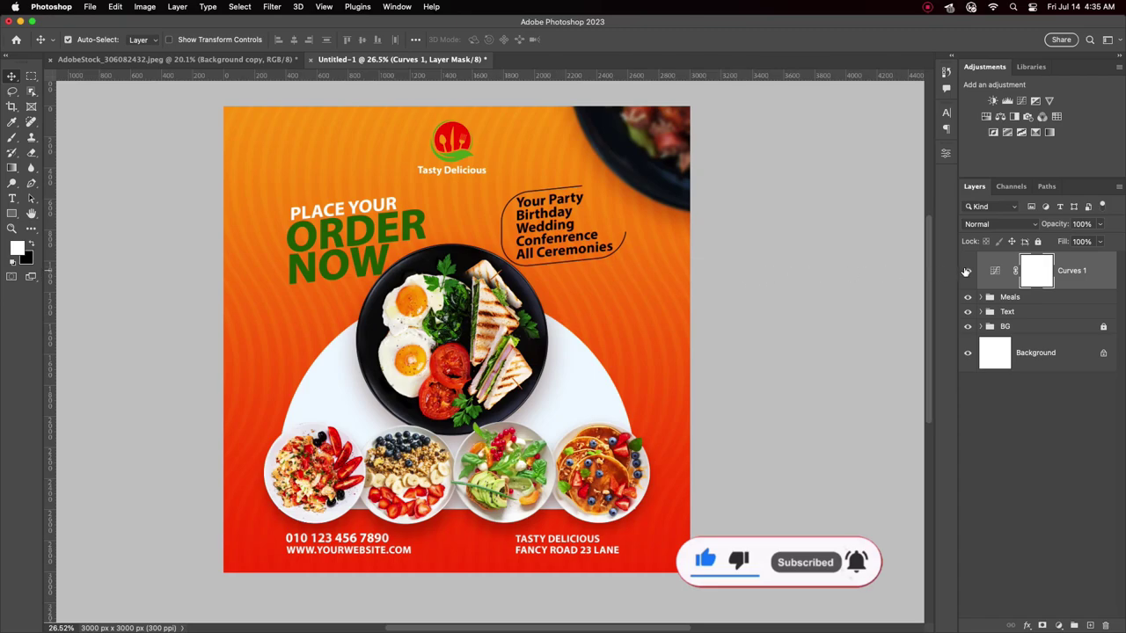
Toggle the Curves 1 layer's visibility to compare before and after.
{"action": "left_click", "coordinate": [965, 270]}
{"action": "left_click", "coordinate": [965, 271]}
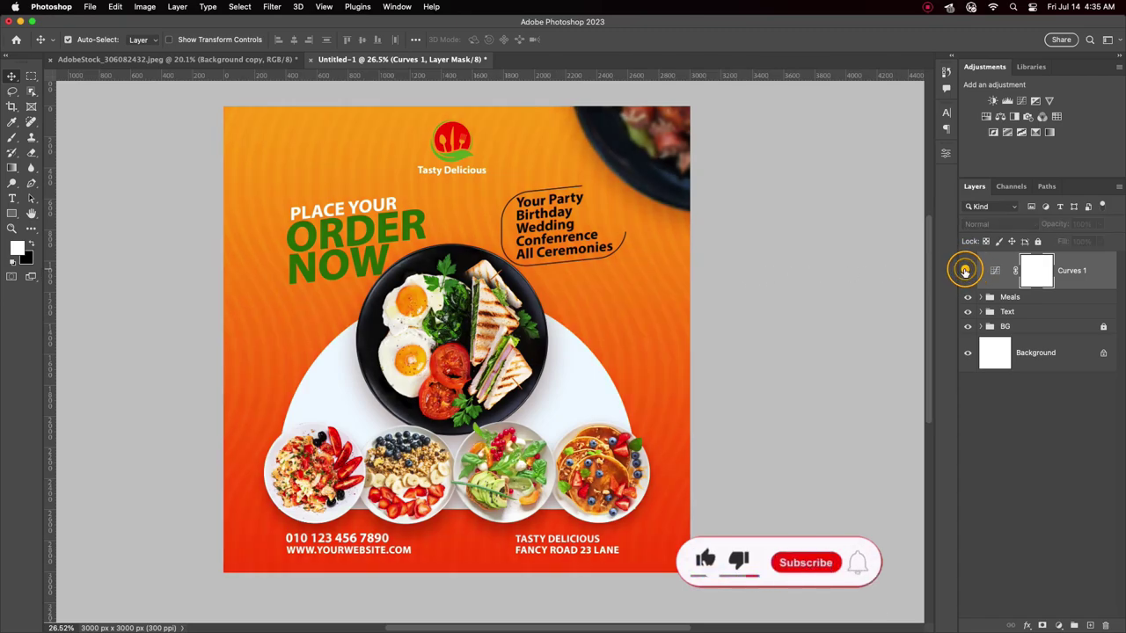
{"action": "left_click", "coordinate": [965, 270]}
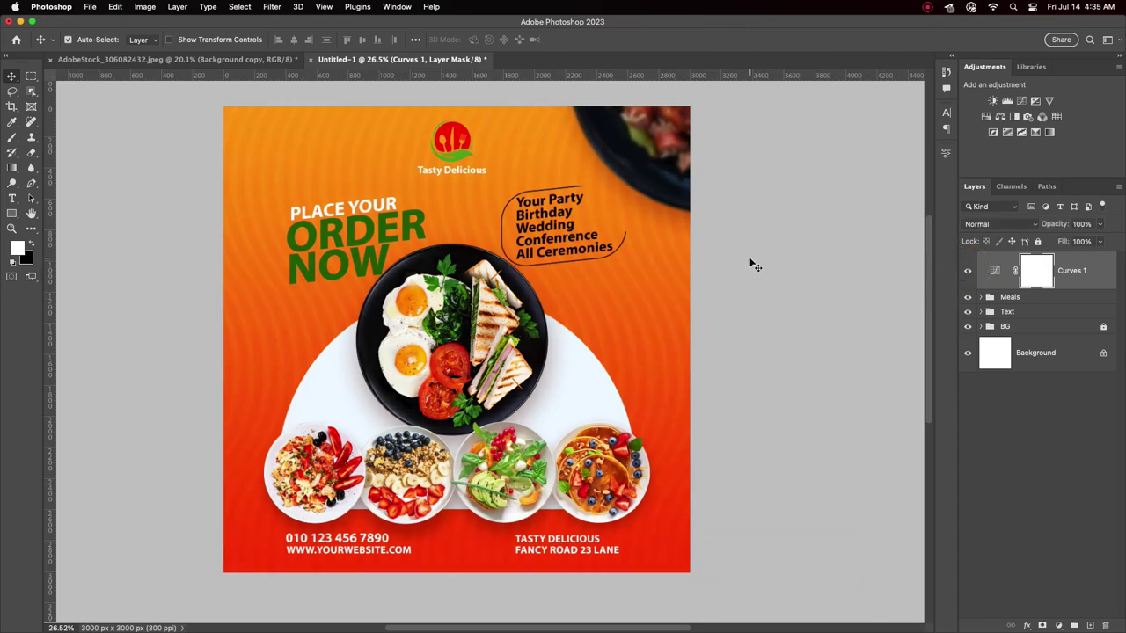